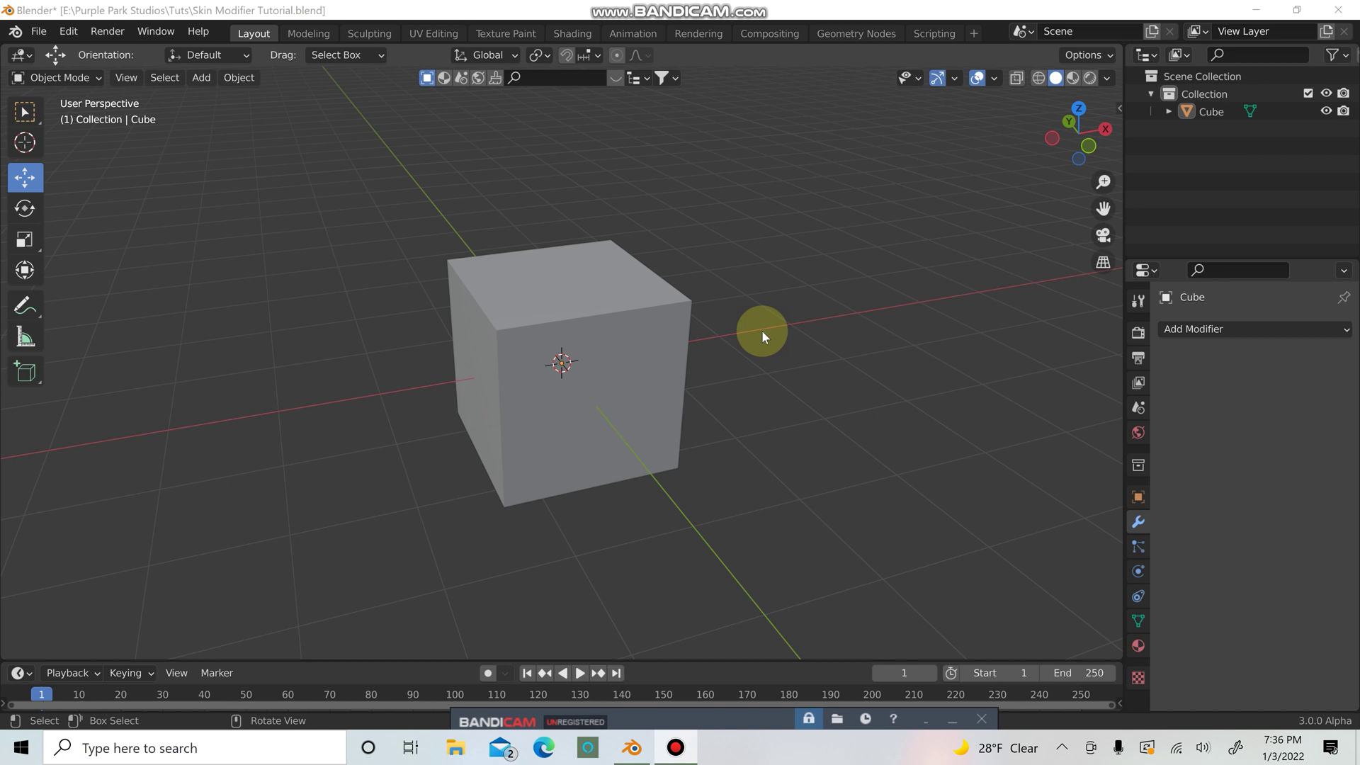
# Step: Merge all of the cube's vertices into a single vertex at its centre in Edit Mode
pyautogui.moveTo(763, 330); pyautogui.dragTo(779, 352, button='middle')
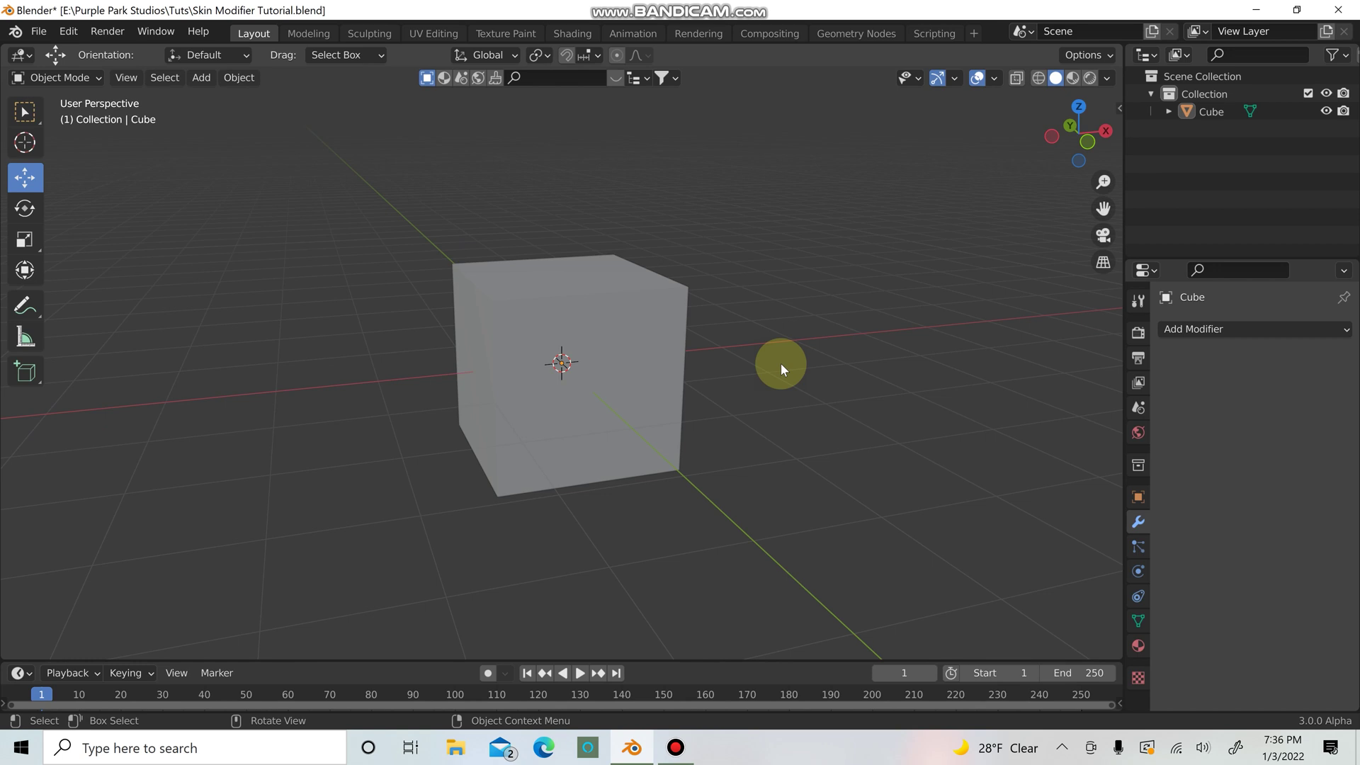
pyautogui.click(614, 313)
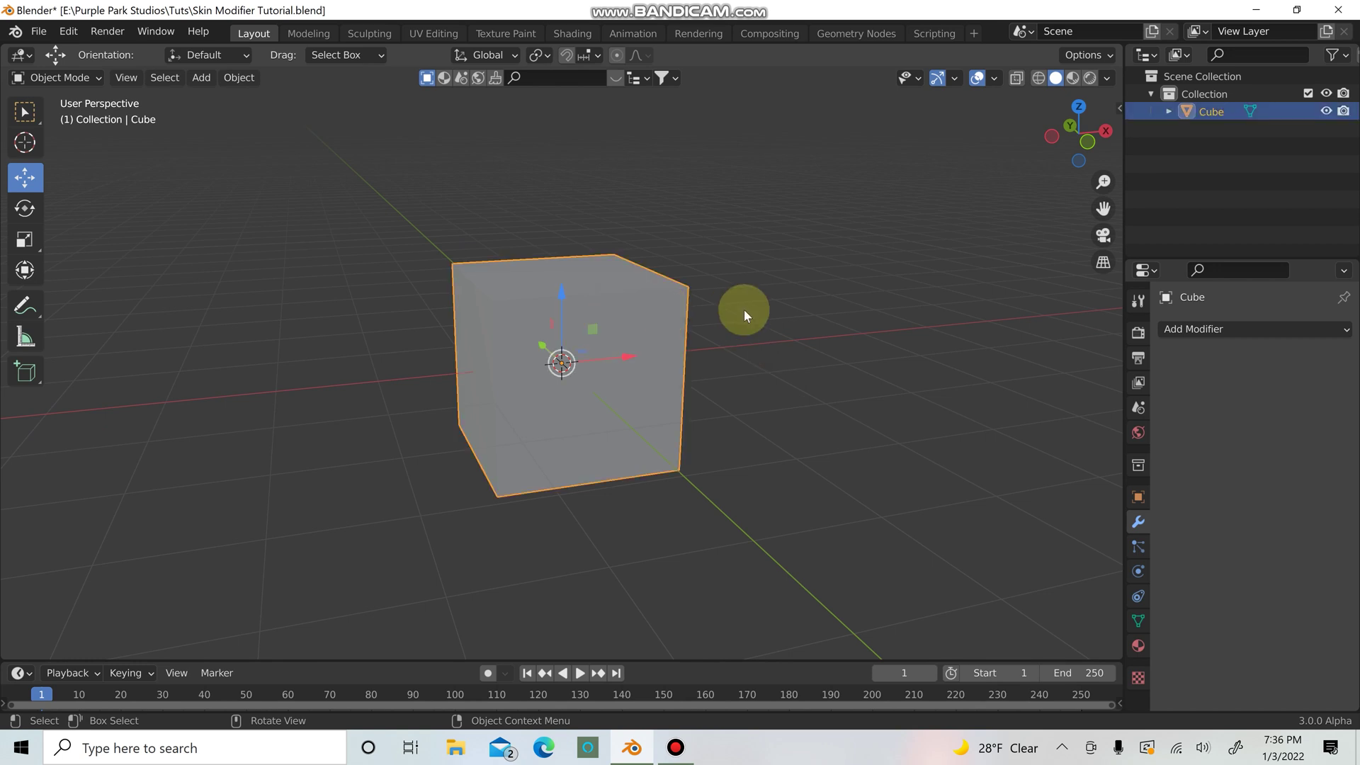
pyautogui.press('Tab')
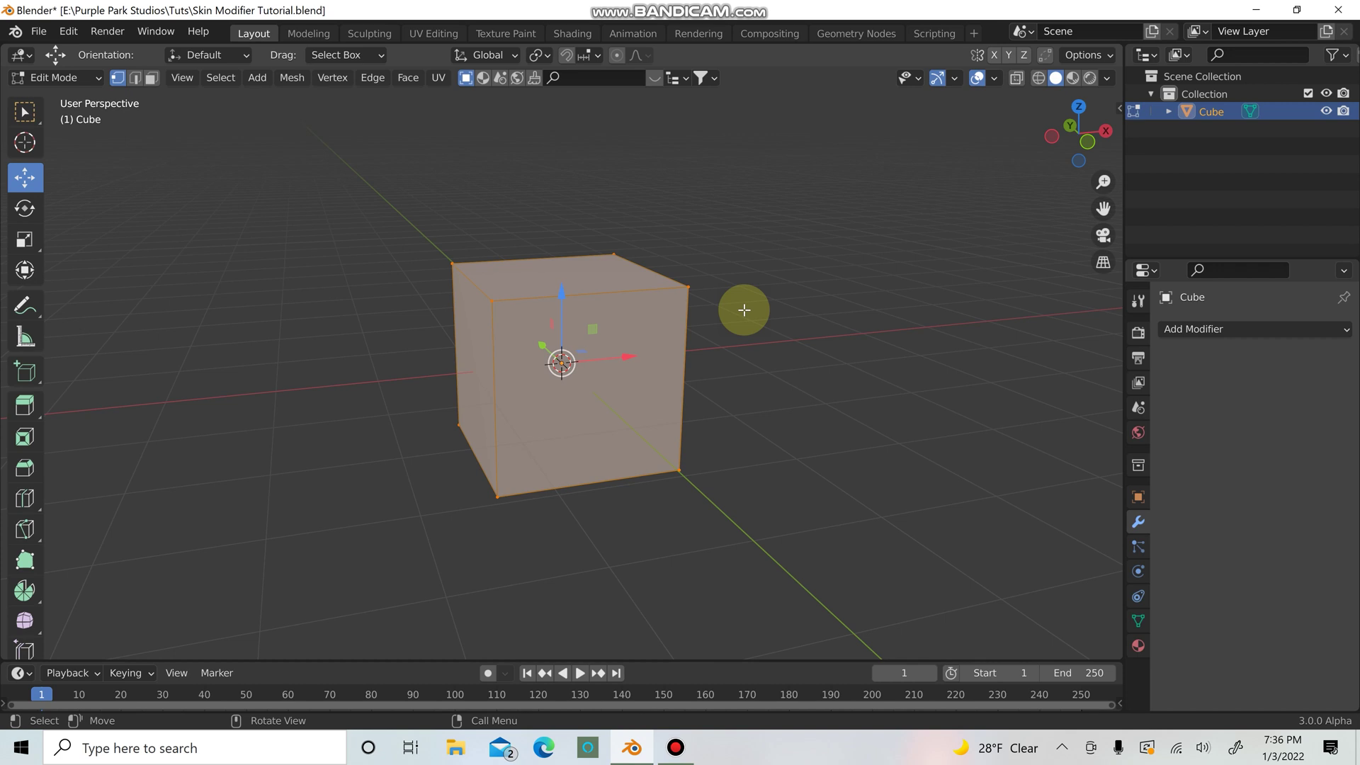
pyautogui.press('m')
pyautogui.click(744, 309)
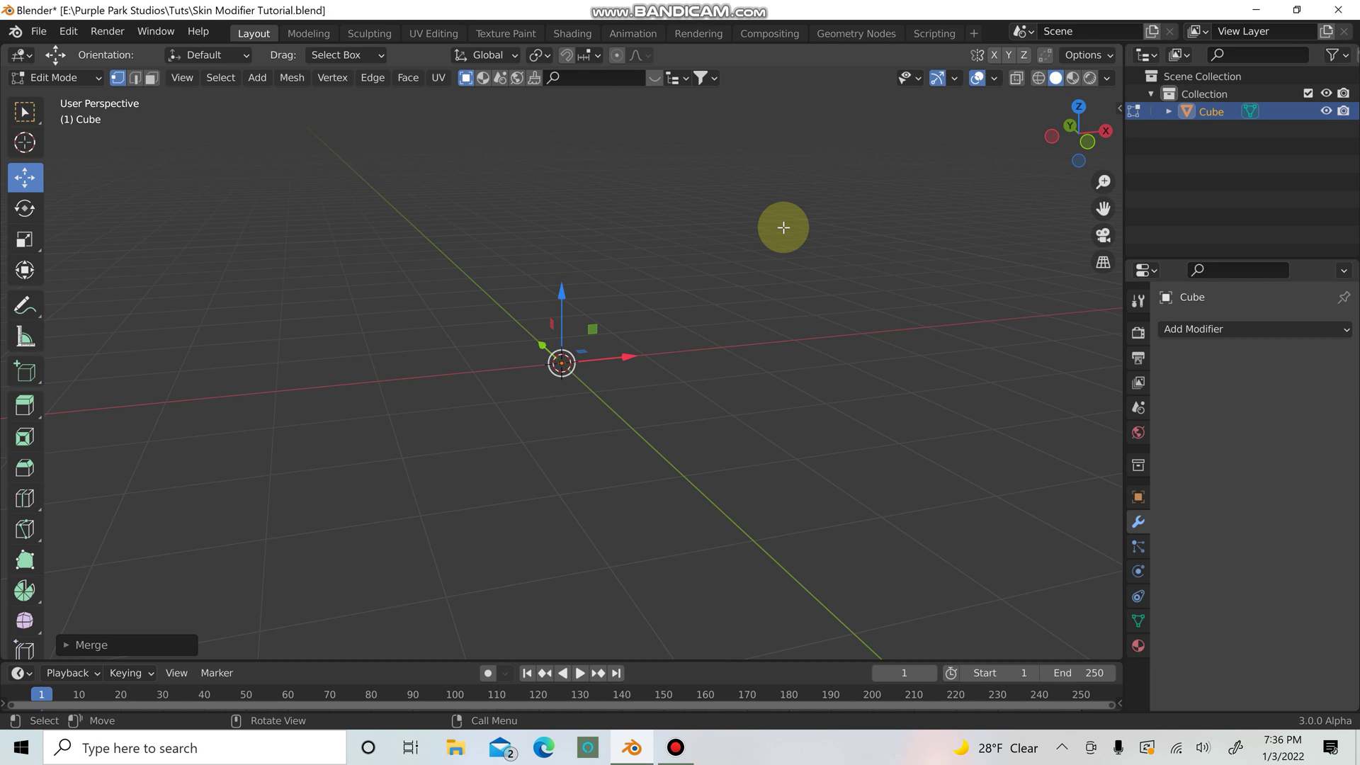
# Step: Add a Mirror modifier on the X axis and a Skin modifier to the merged vertex
pyautogui.click(1184, 328)
pyautogui.click(993, 533)
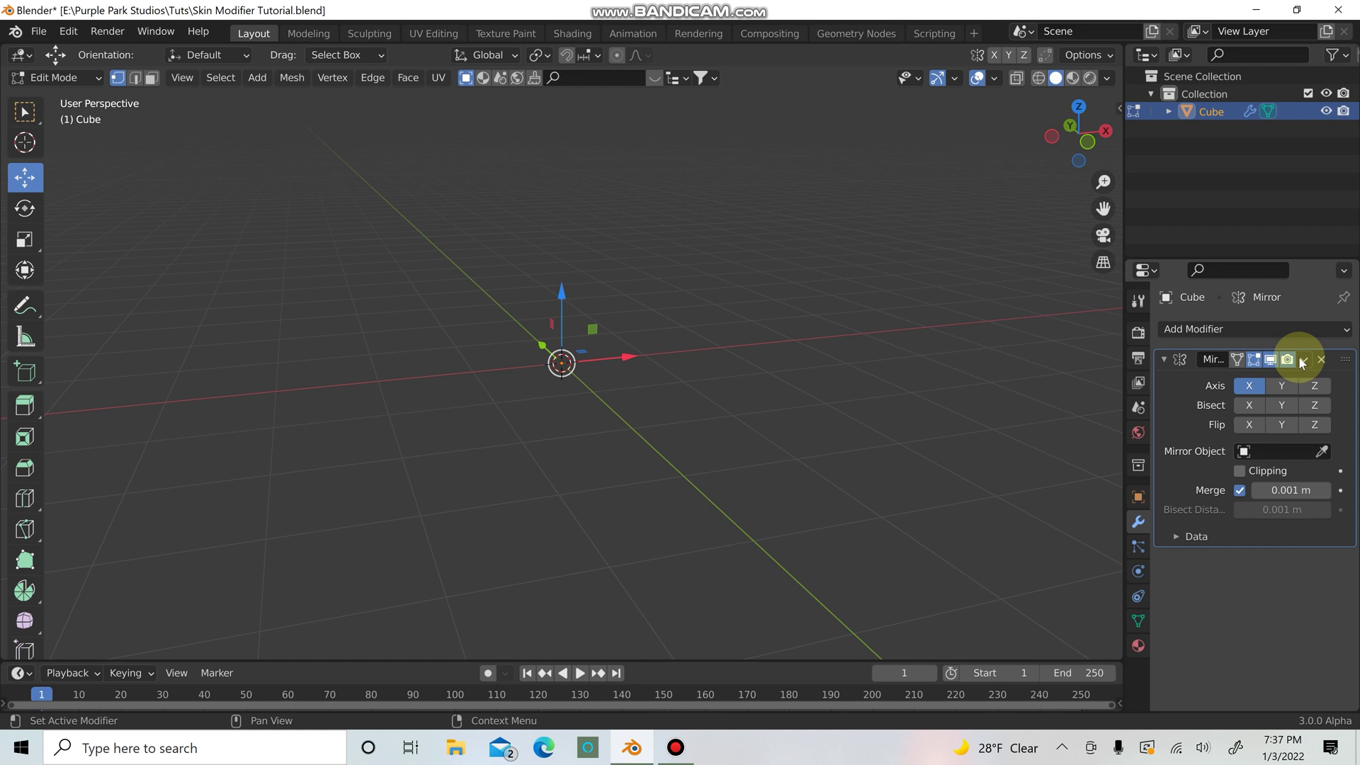
pyautogui.click(1300, 330)
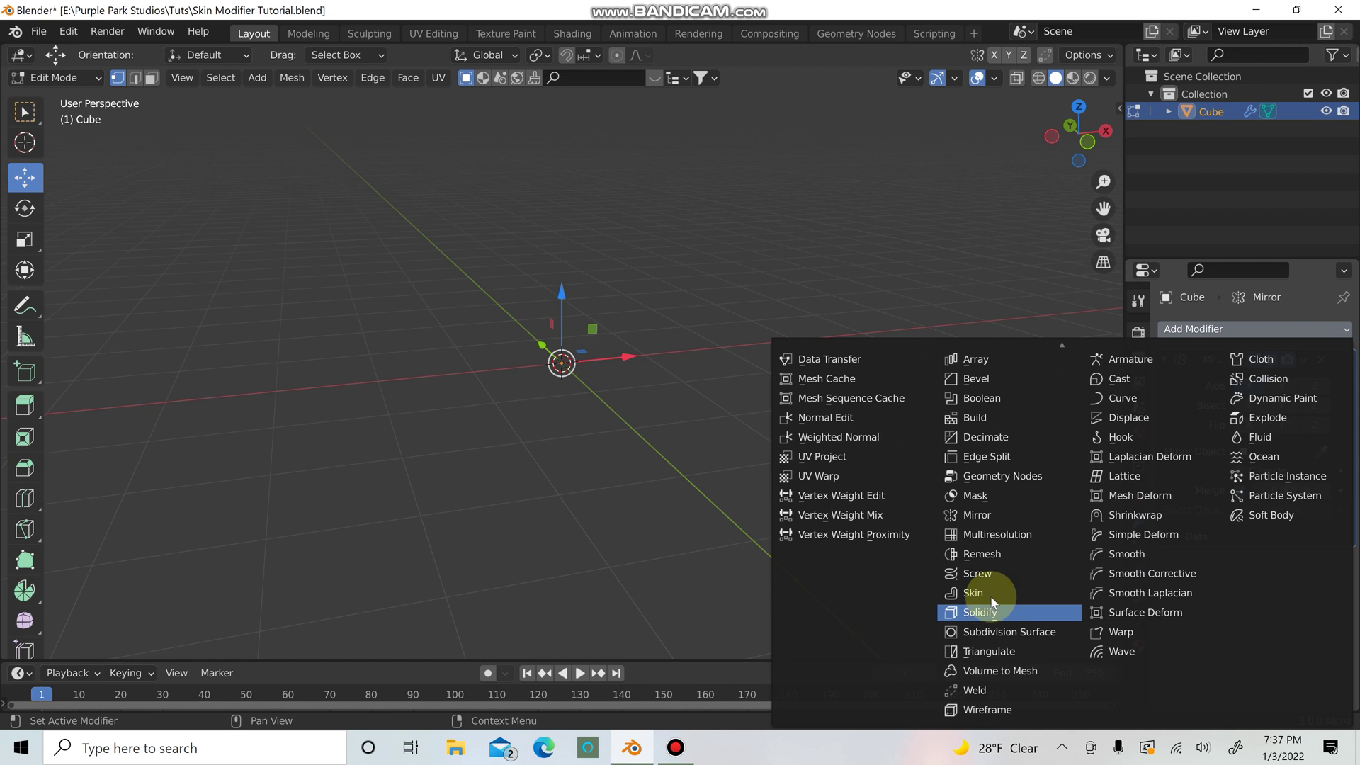
pyautogui.click(990, 595)
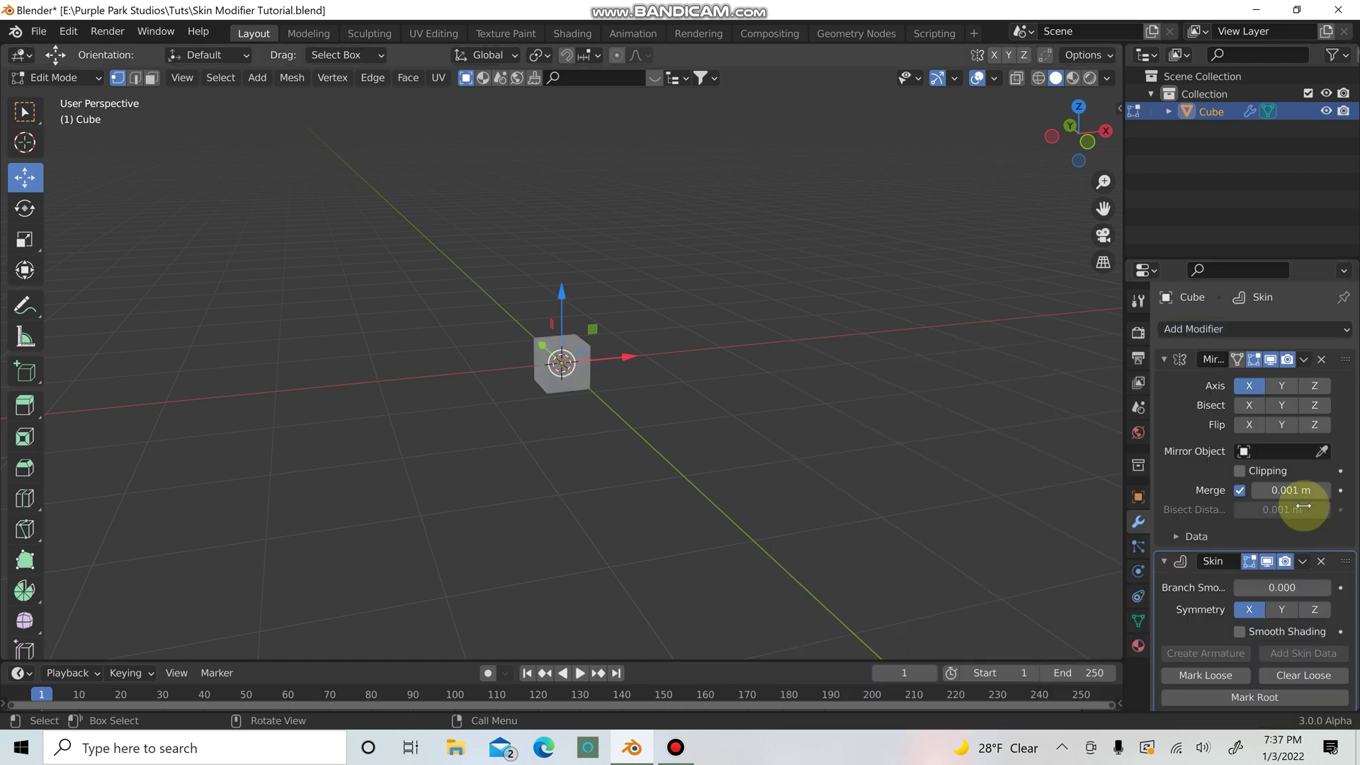
# Step: Add a Subdivision Surface modifier with 2 viewport levels and 3 render levels
pyautogui.click(1311, 330)
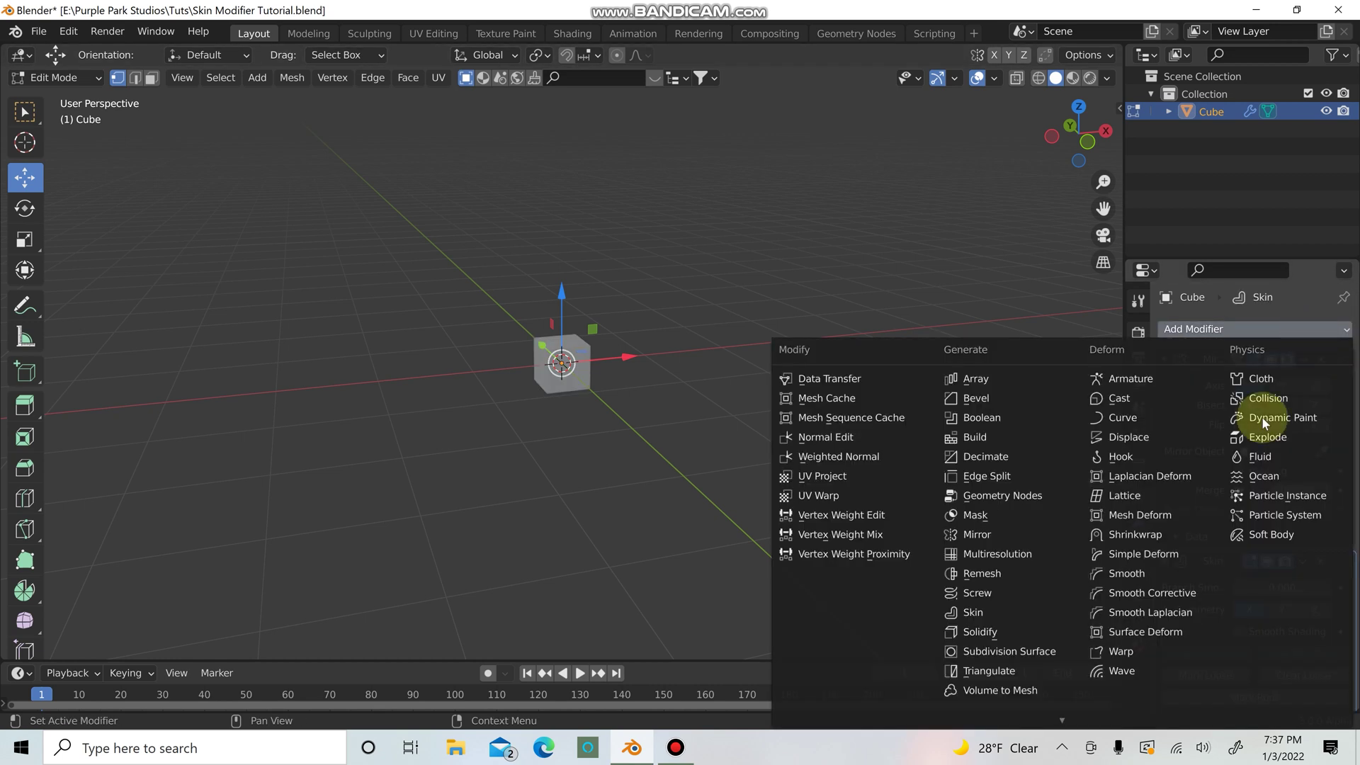
pyautogui.click(1031, 651)
pyautogui.scroll(-5, 1274, 588)
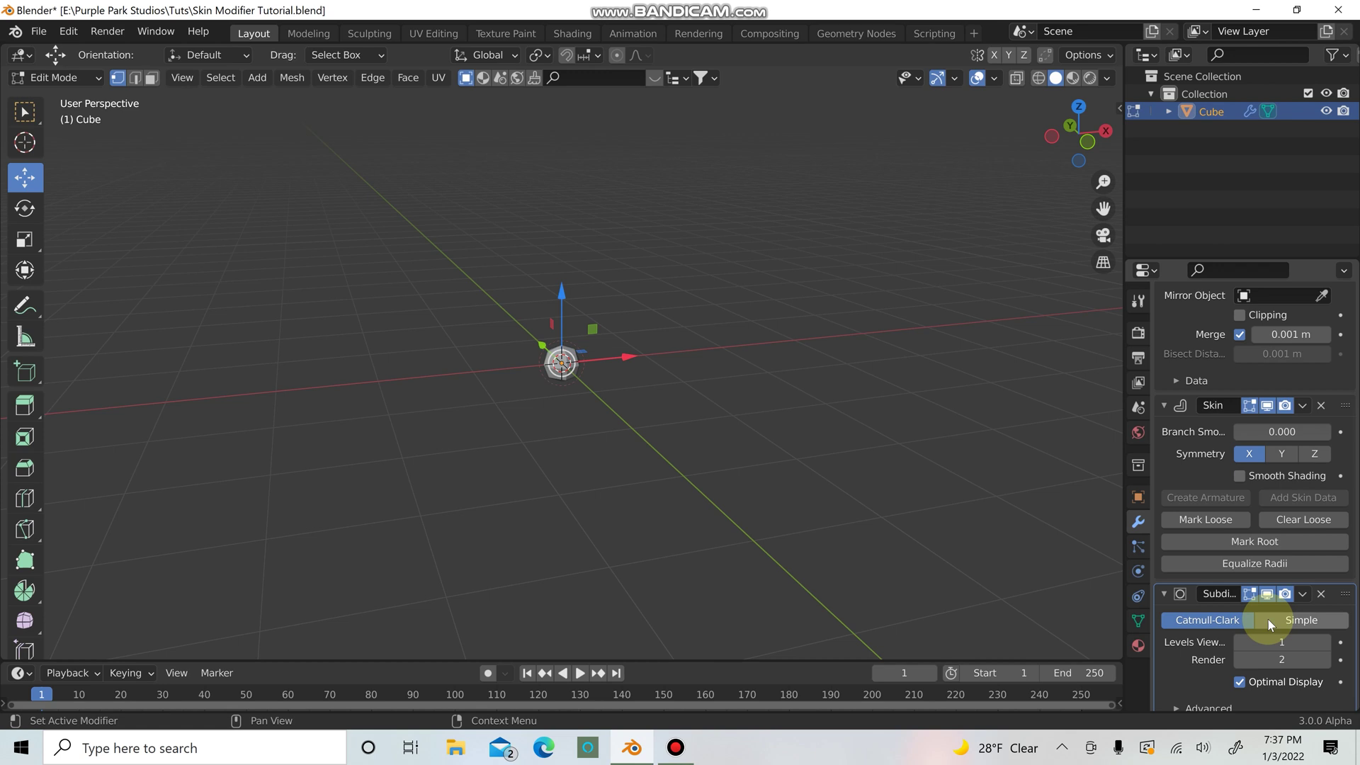
pyautogui.click(1274, 642)
pyautogui.write('2')
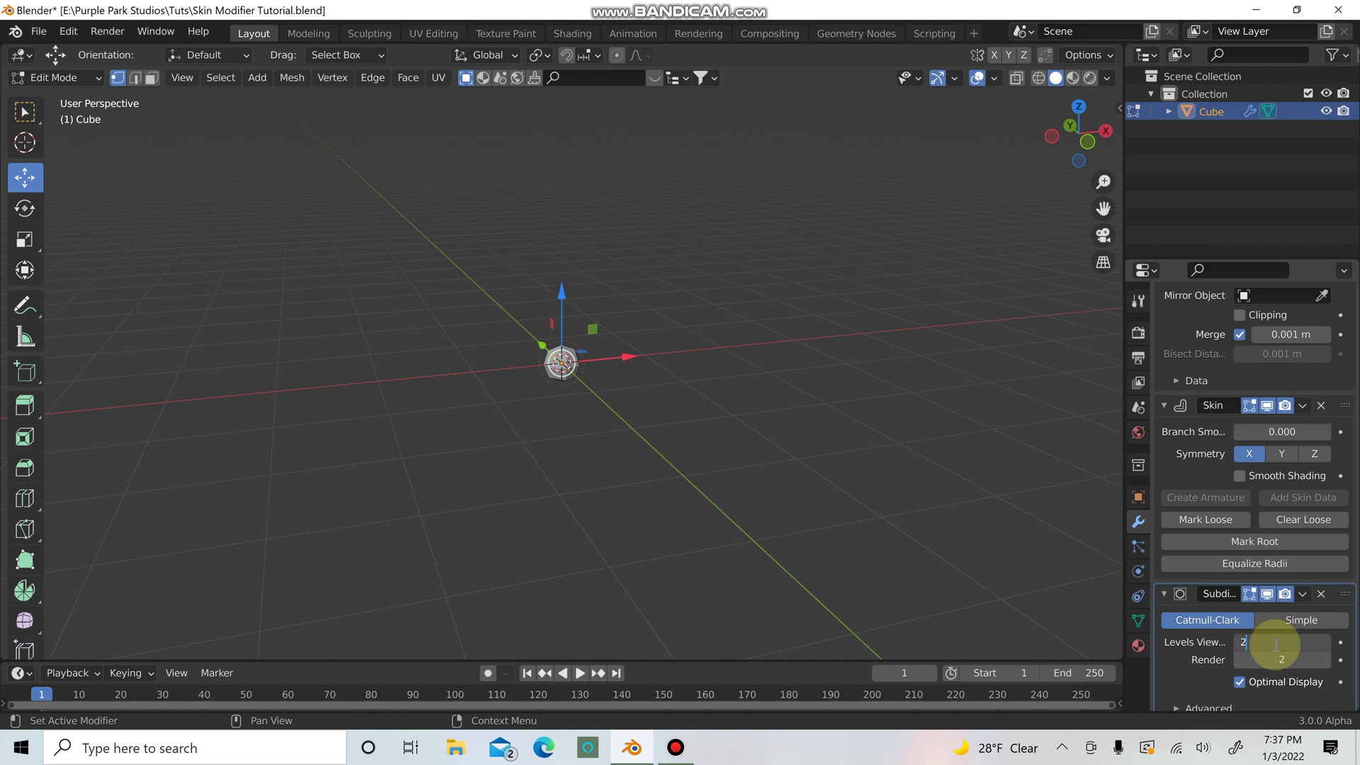
pyautogui.press('Return')
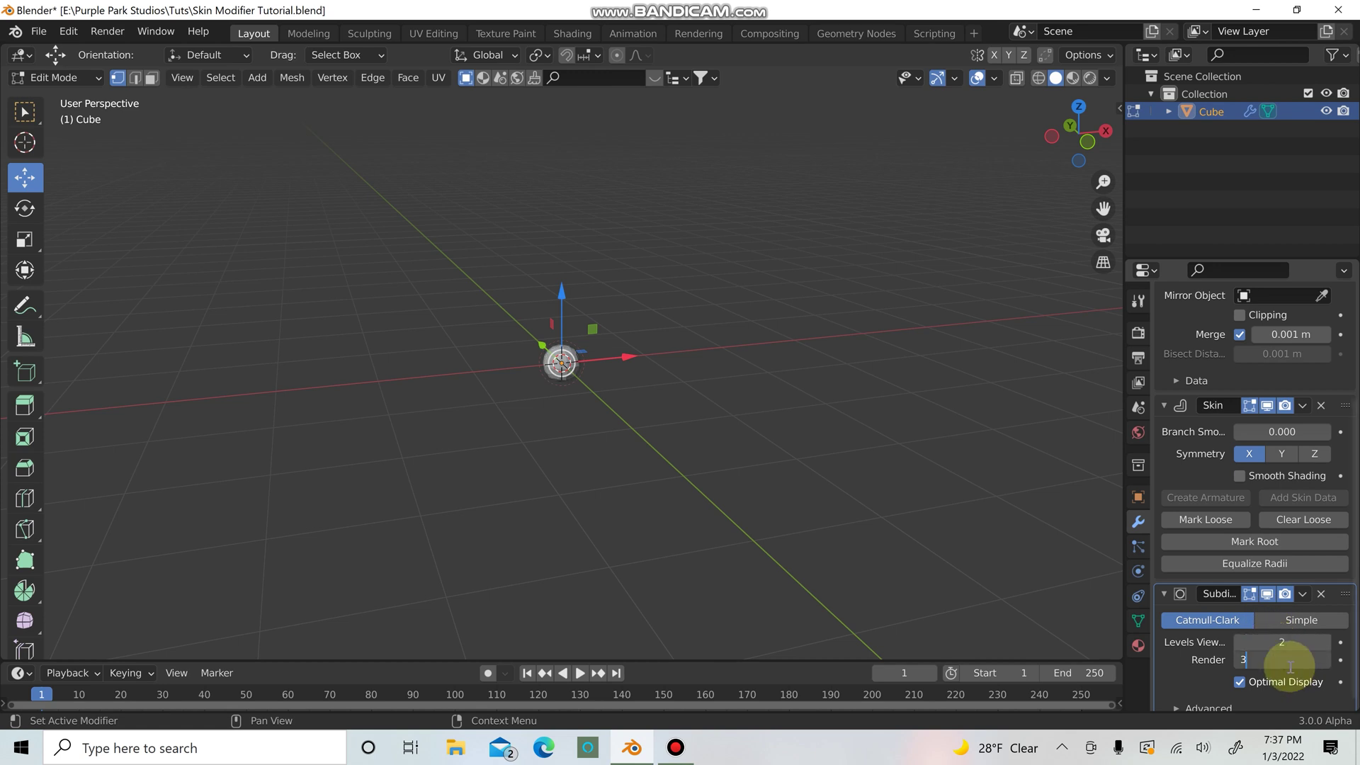
pyautogui.click(1325, 659)
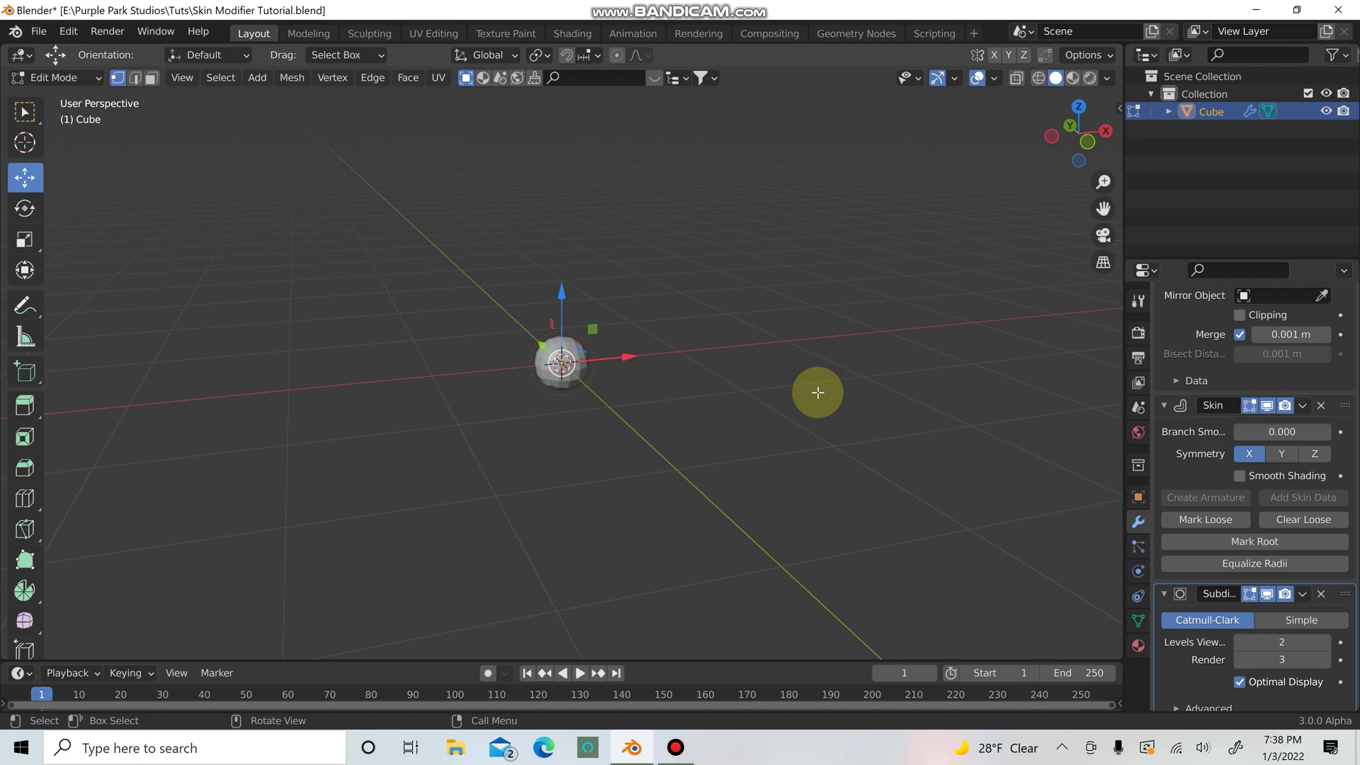
# Step: Enlarge the skin radius around the merged vertex with Skin Resize
pyautogui.hotkey('ctrl', 'a')
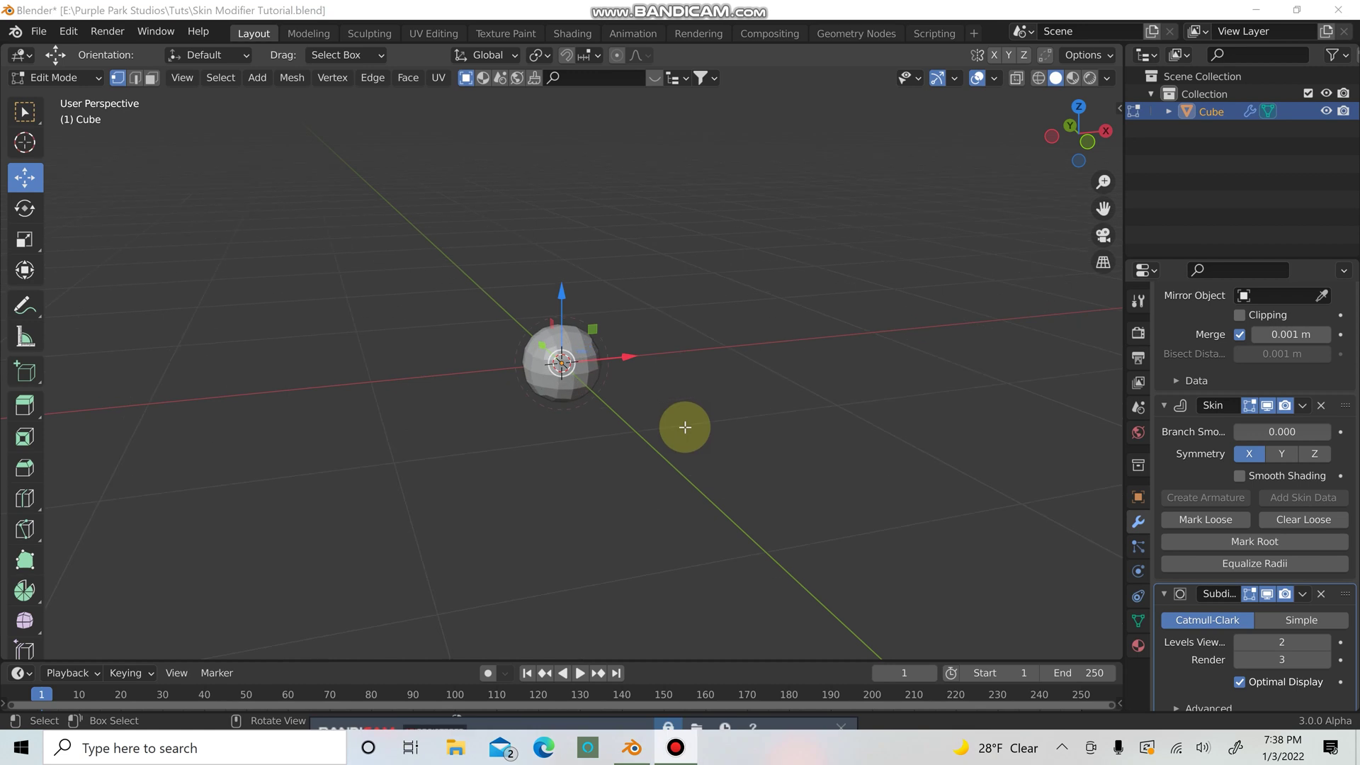
pyautogui.moveTo(682, 429); pyautogui.dragTo(646, 415, button='middle')
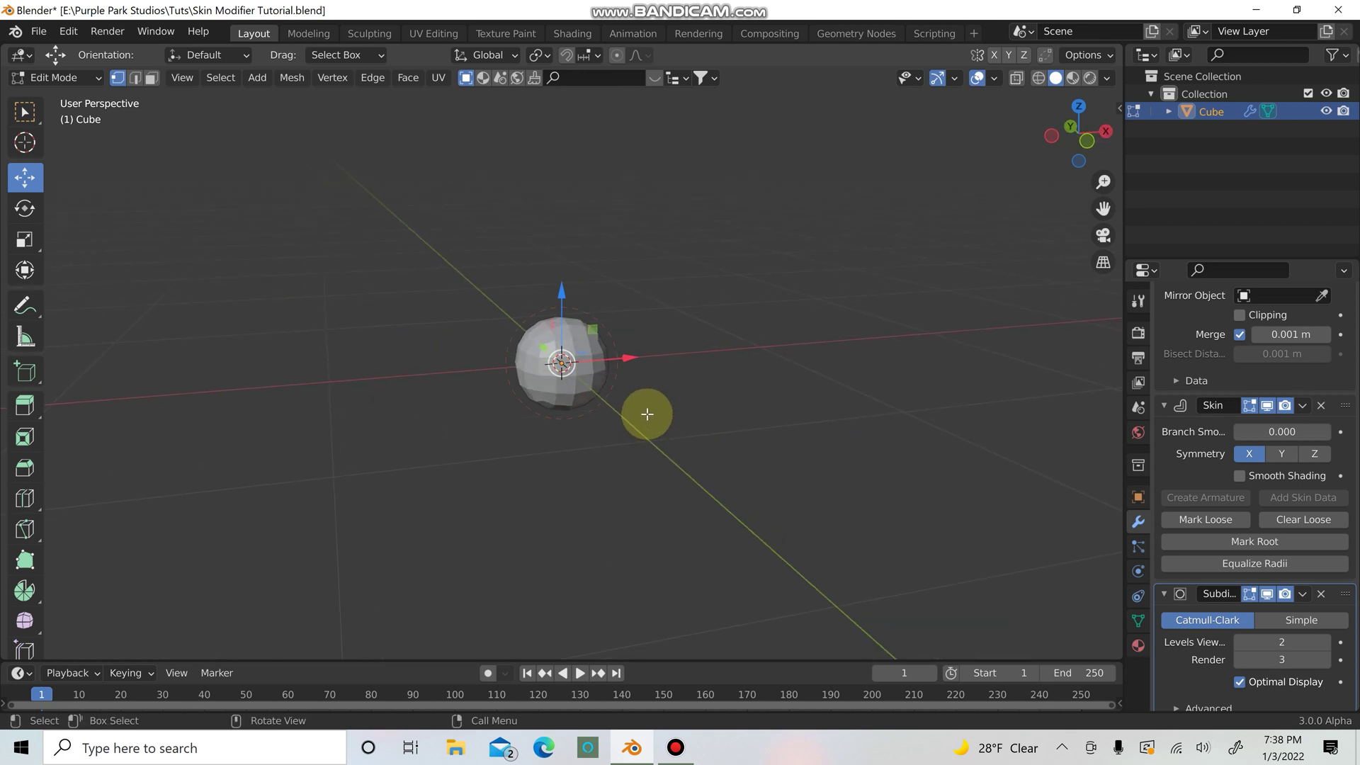
# Step: Try resizing the skin around the single vertex with the ordinary Scale operation, and undo the attempts
pyautogui.press('s')
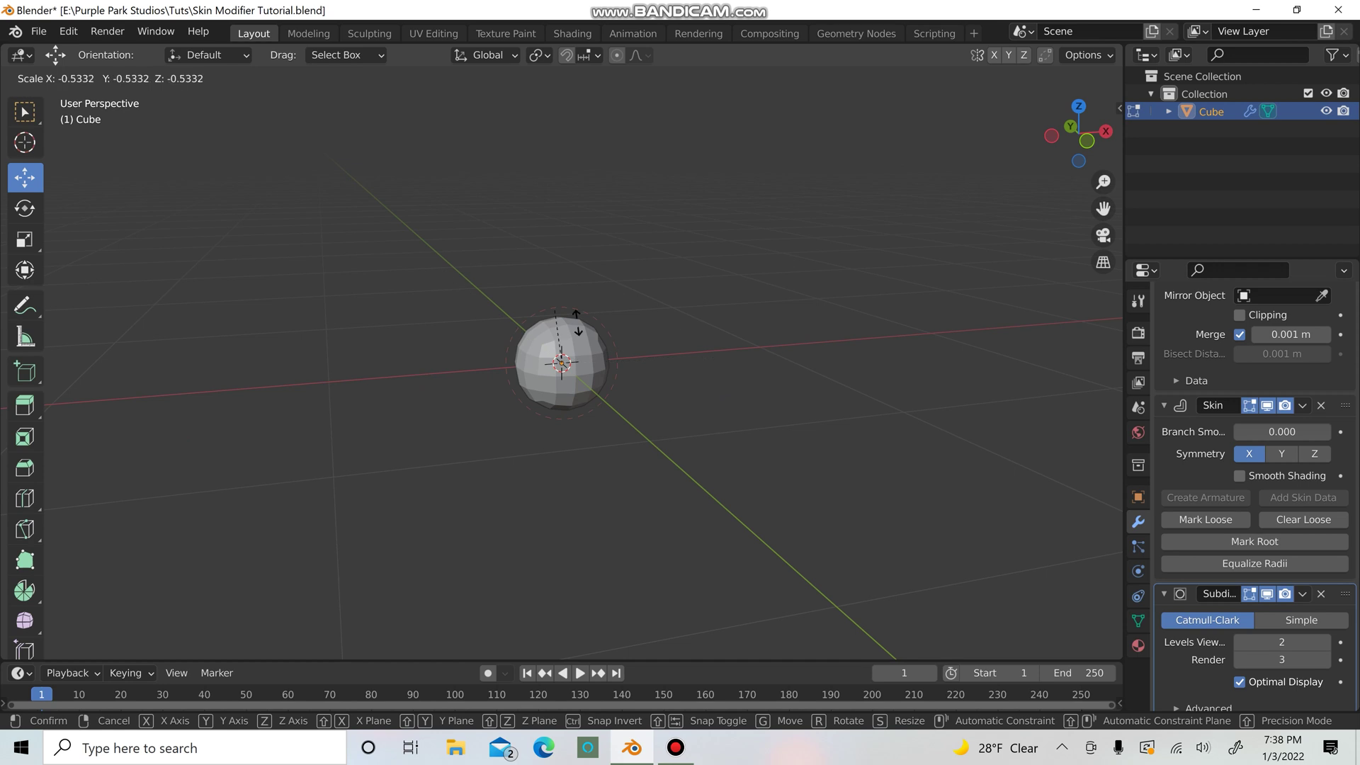
pyautogui.click(697, 347)
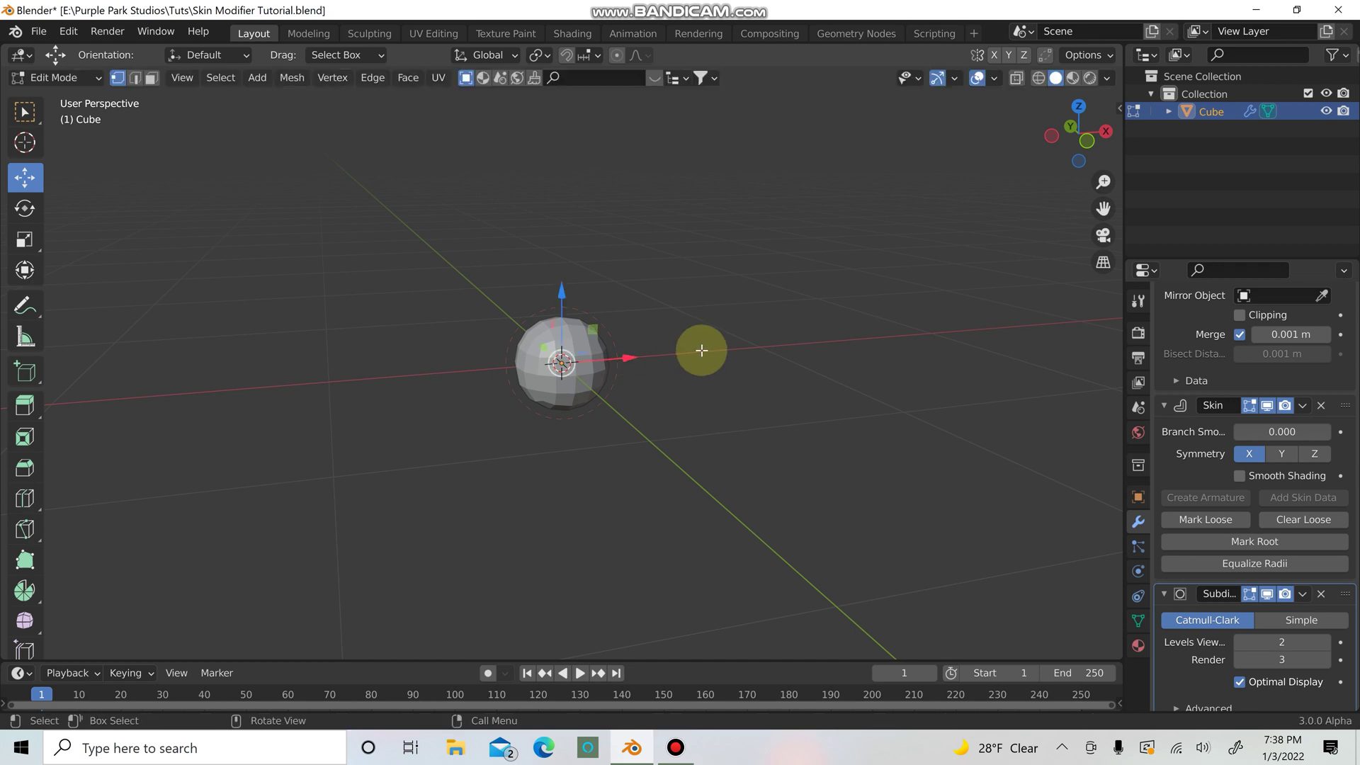
pyautogui.press('s')
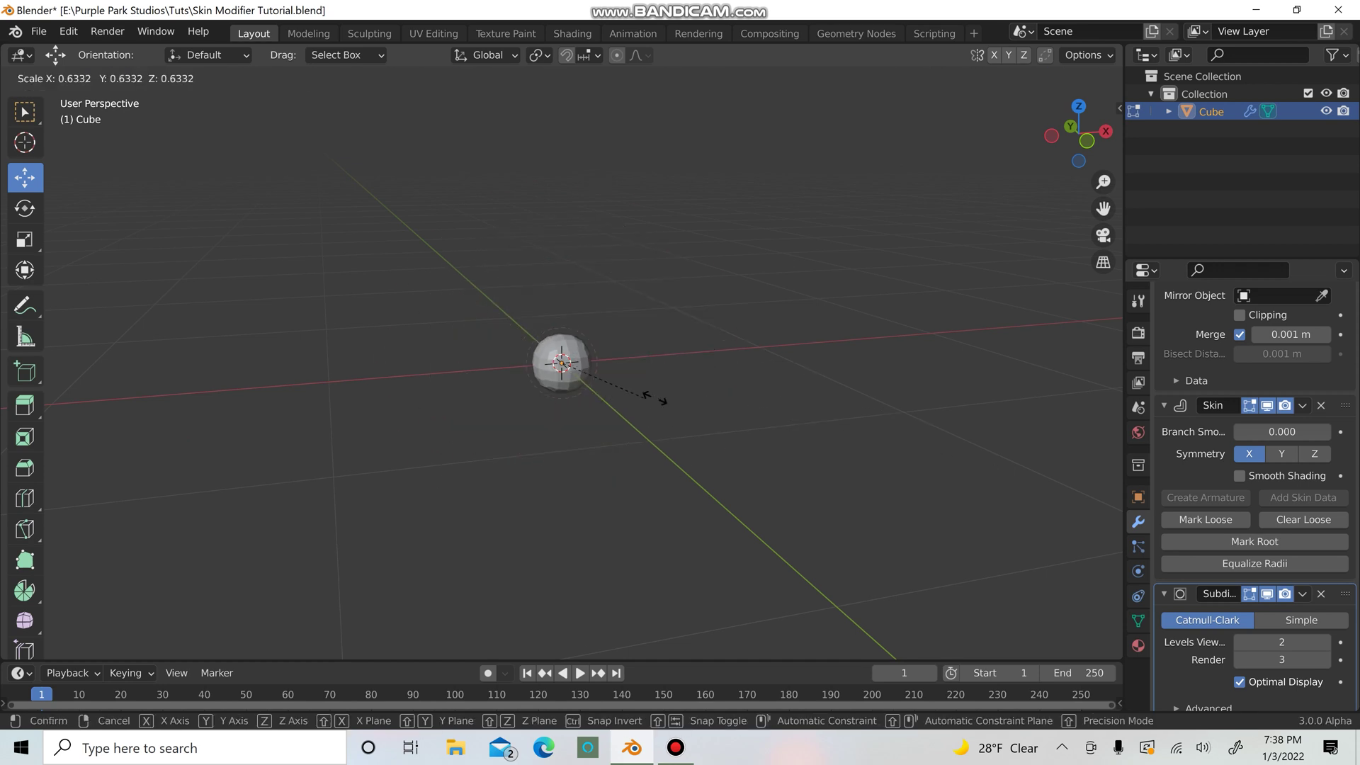
pyautogui.click(793, 421)
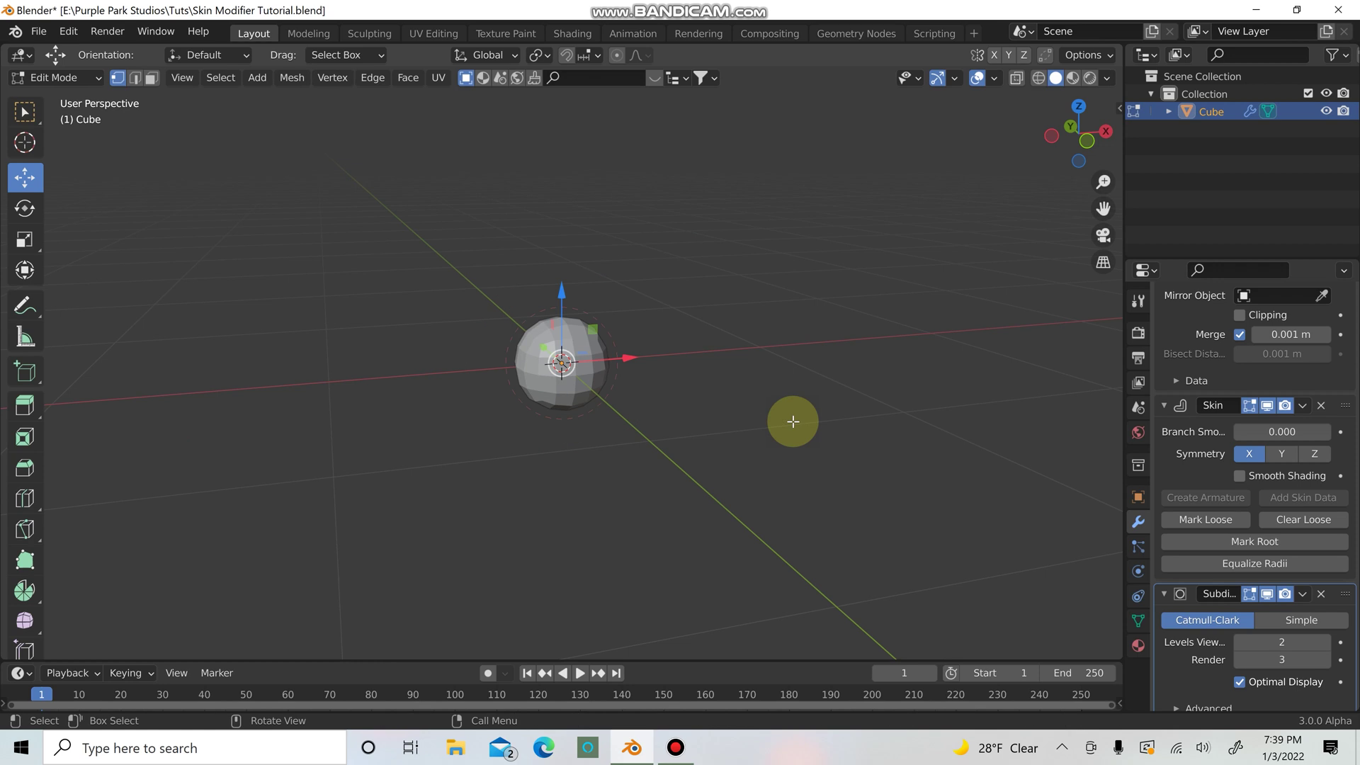
pyautogui.hotkey('ctrl', 'z')
pyautogui.hotkey('ctrl', 'z')
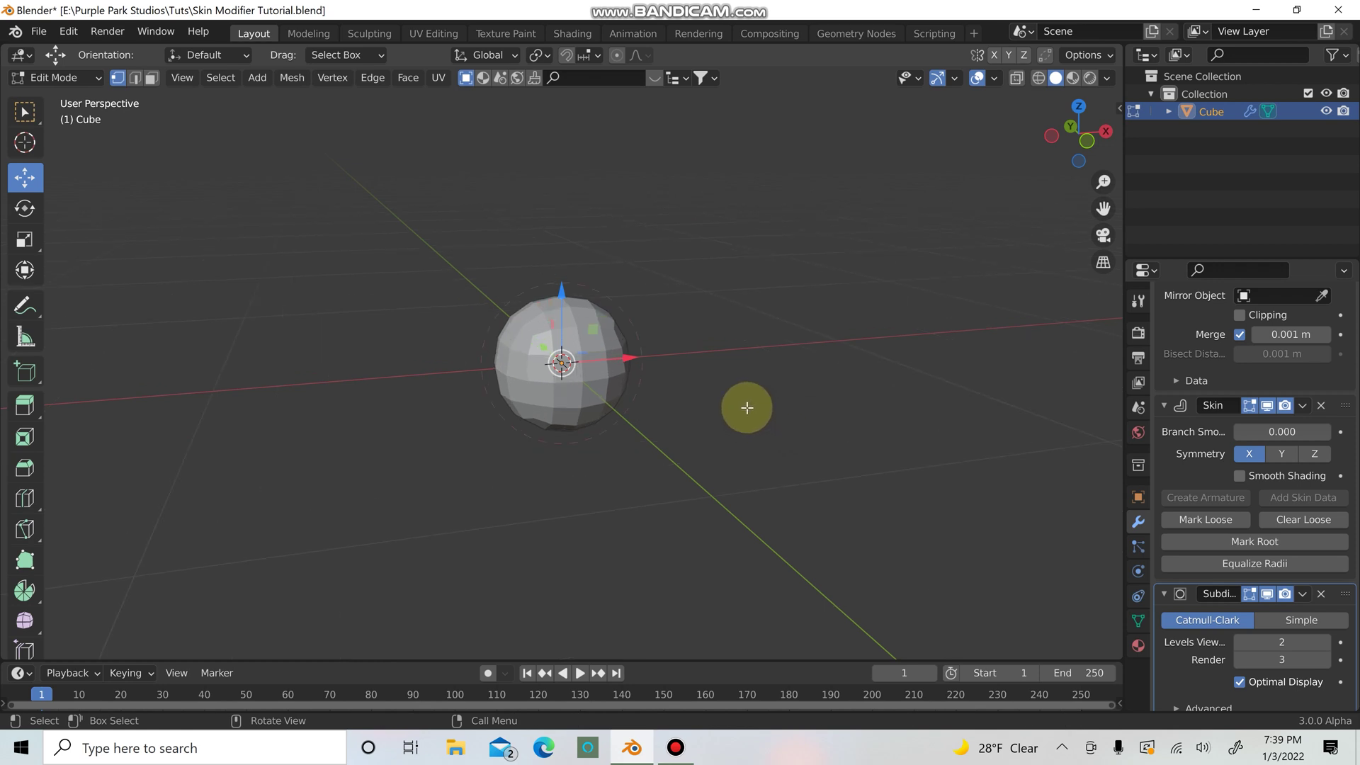
pyautogui.press('KP_1')
pyautogui.press('g')
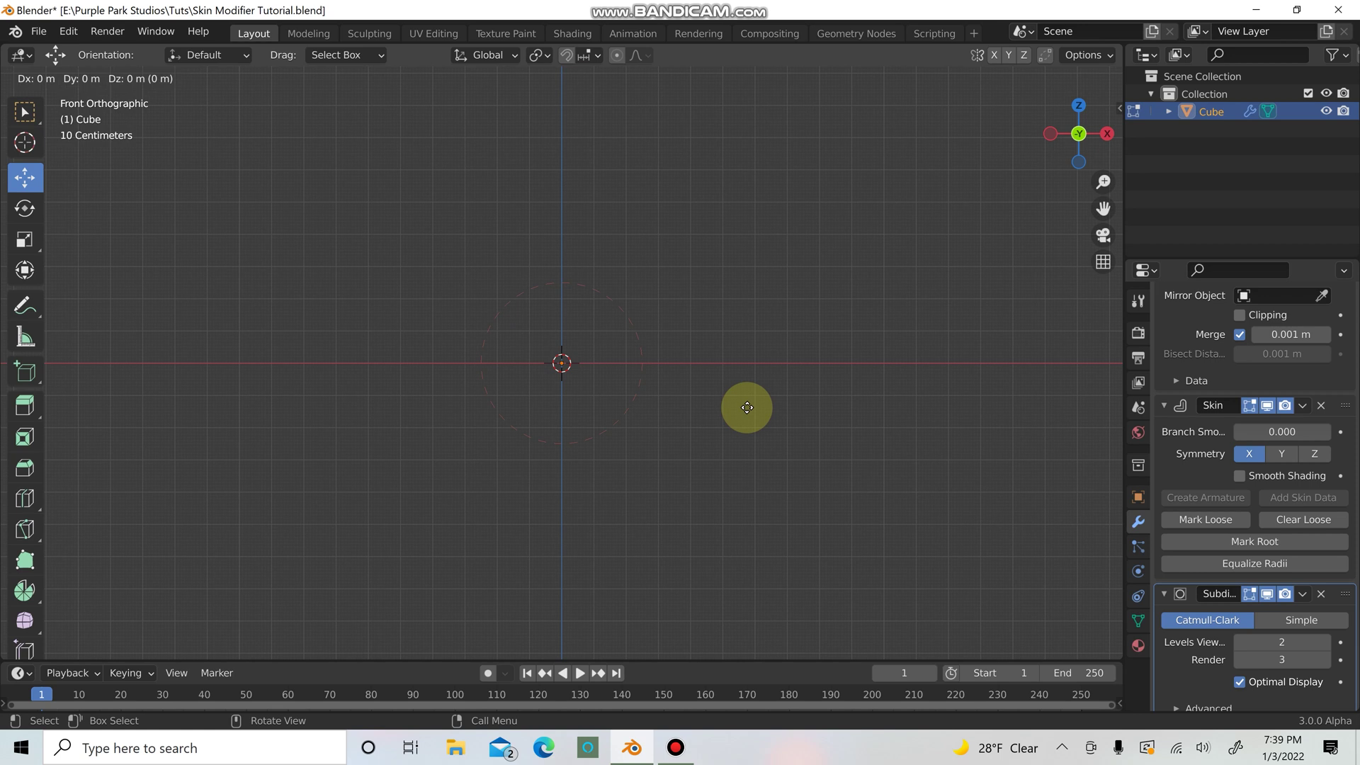
pyautogui.press('z')
pyautogui.rightClick(753, 209)
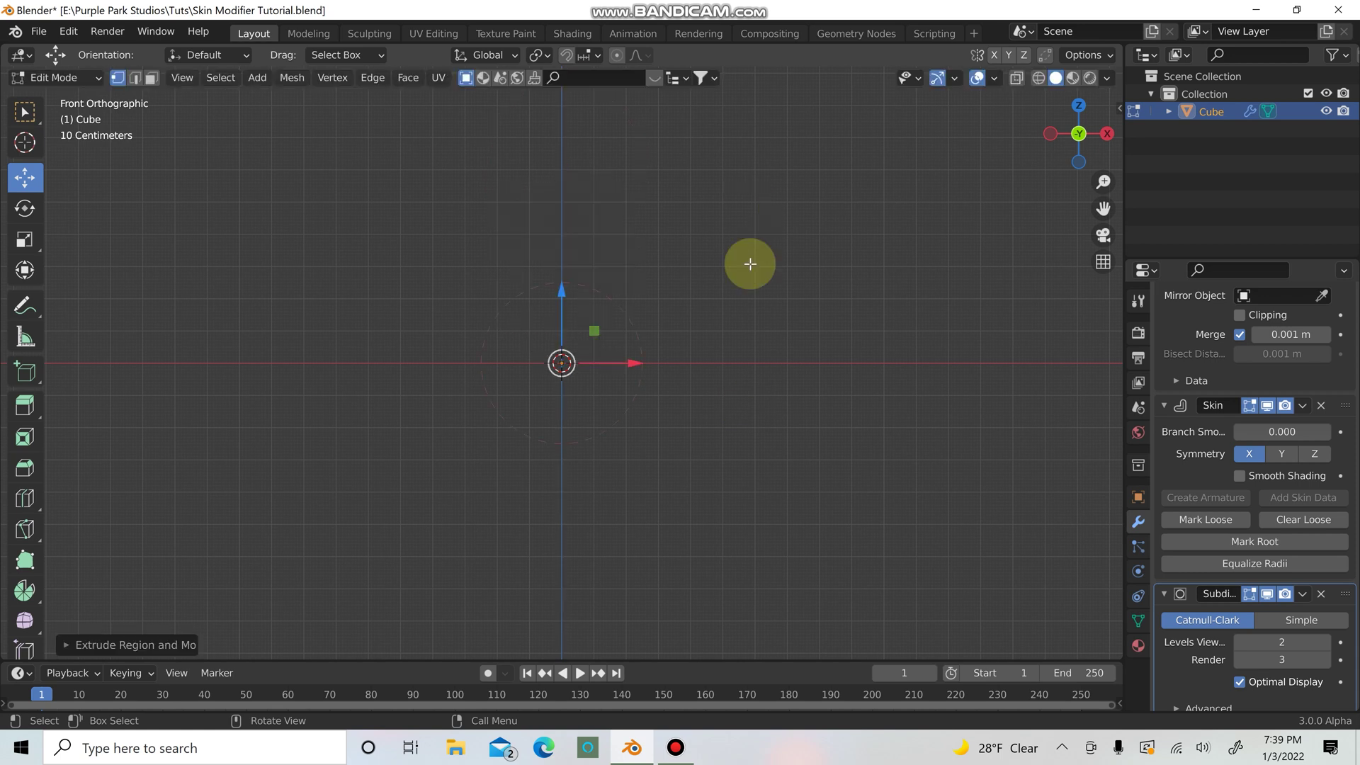
pyautogui.press('e')
pyautogui.press('x')
pyautogui.rightClick(658, 296)
pyautogui.moveTo(678, 359); pyautogui.dragTo(707, 383, button='middle')
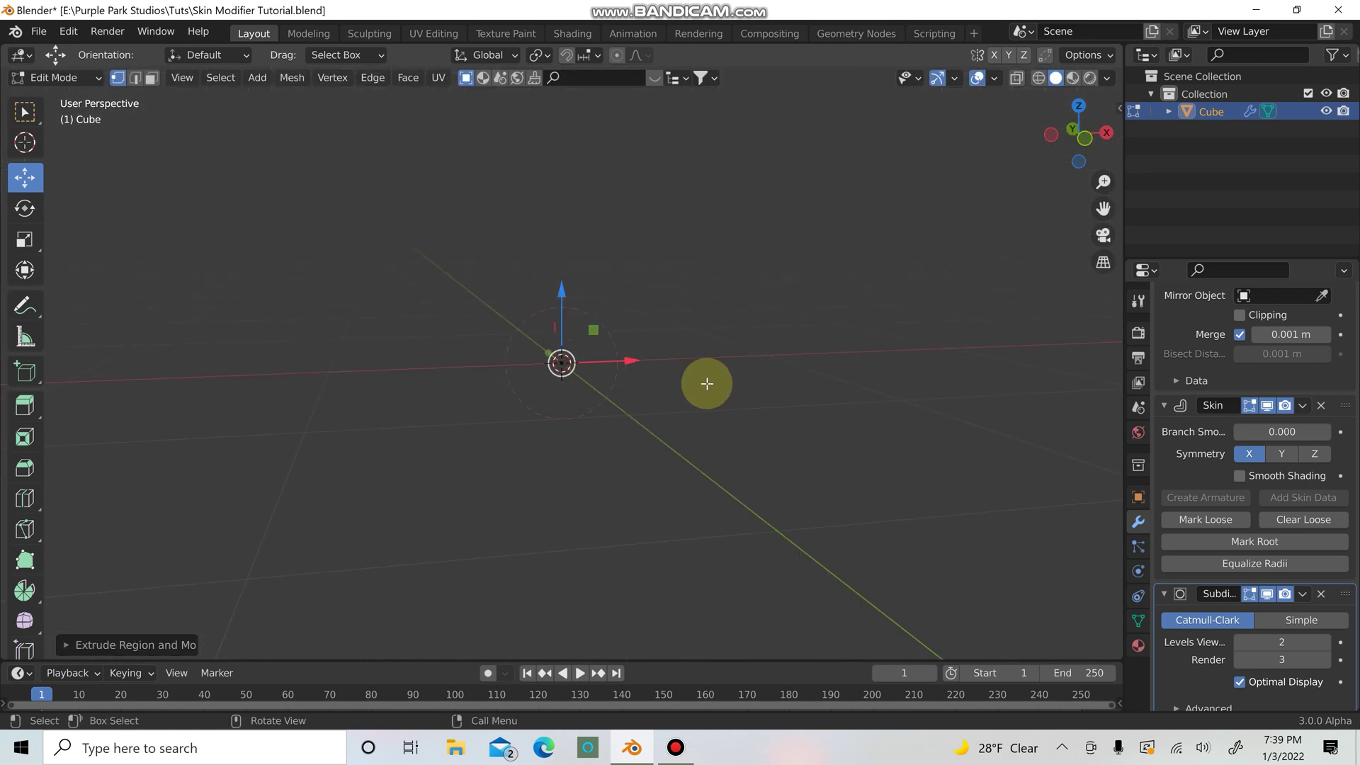
# Step: Extrude the vertex upward along Z from the origin in front view and adjust the height of its top end
pyautogui.press('KP_1')
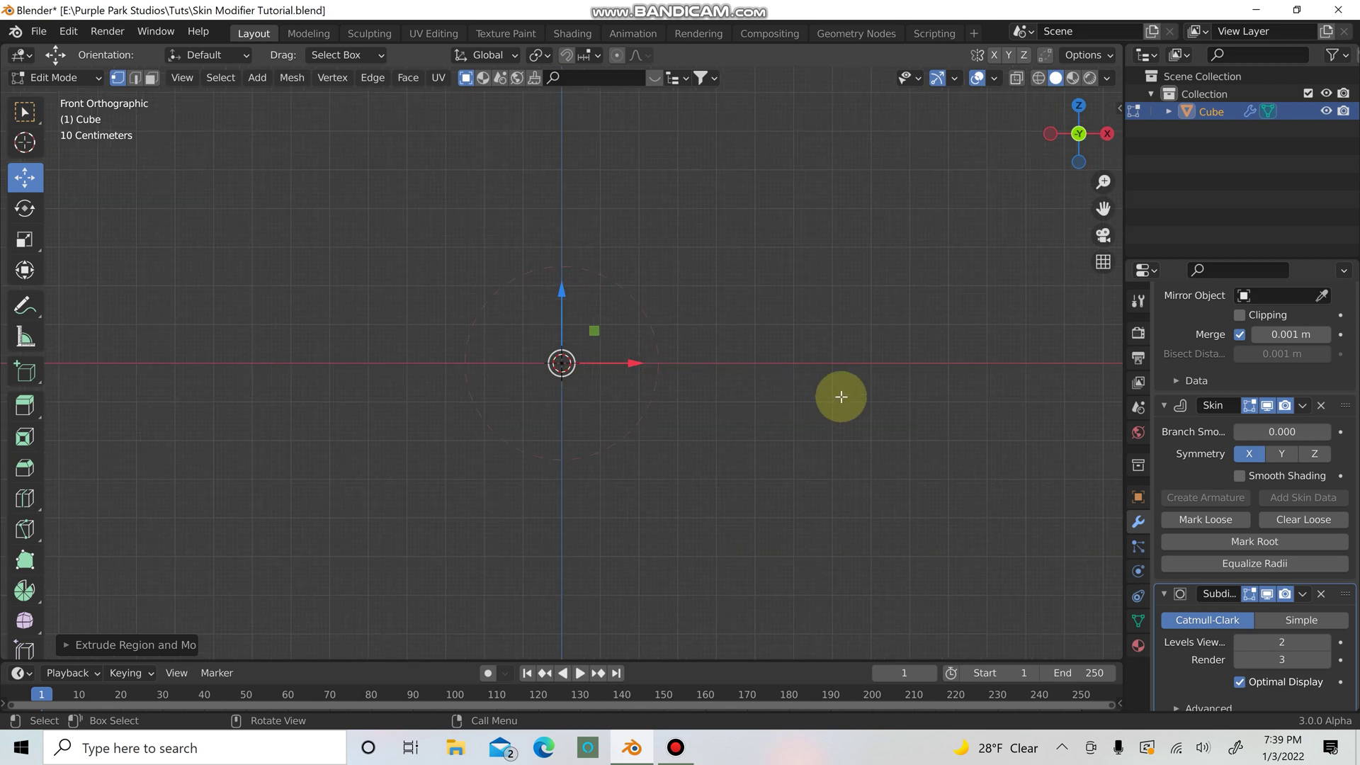
pyautogui.press('e')
pyautogui.press('z')
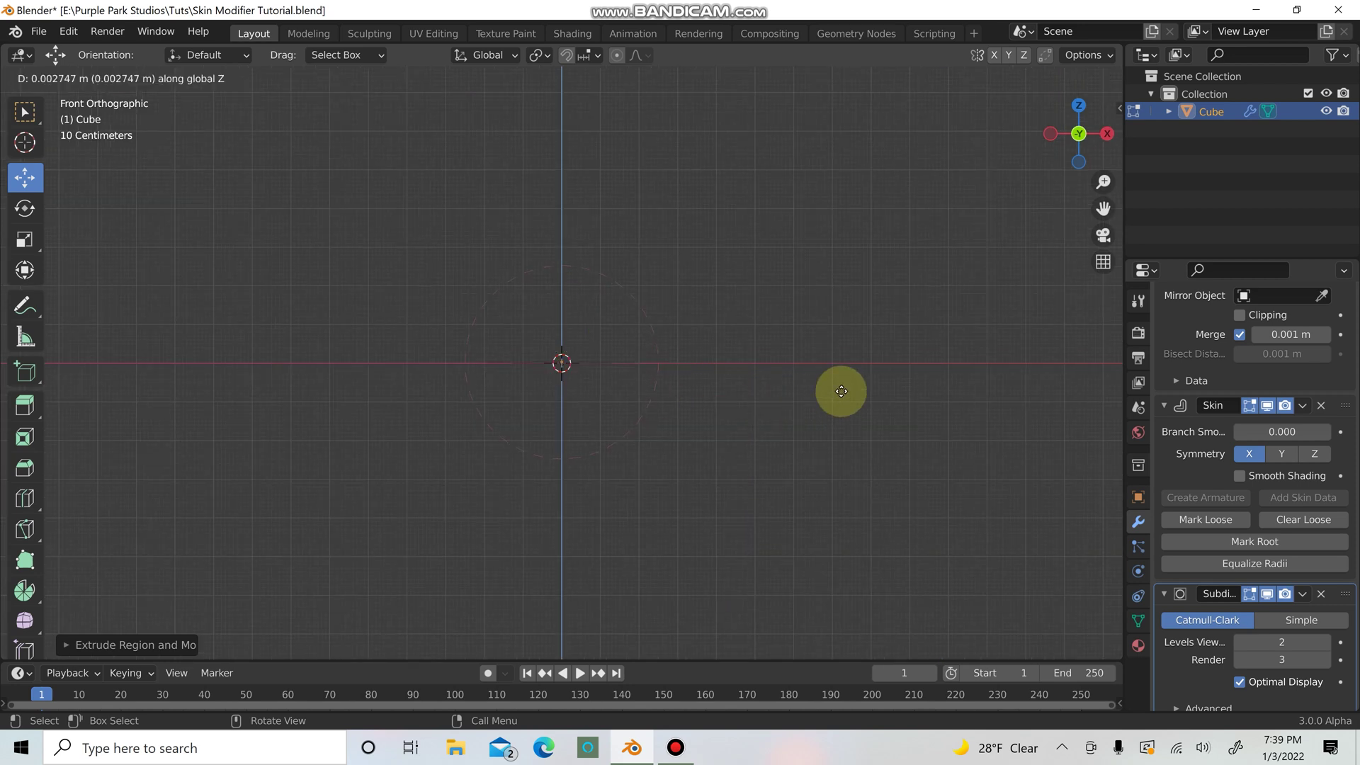
pyautogui.click(829, 81)
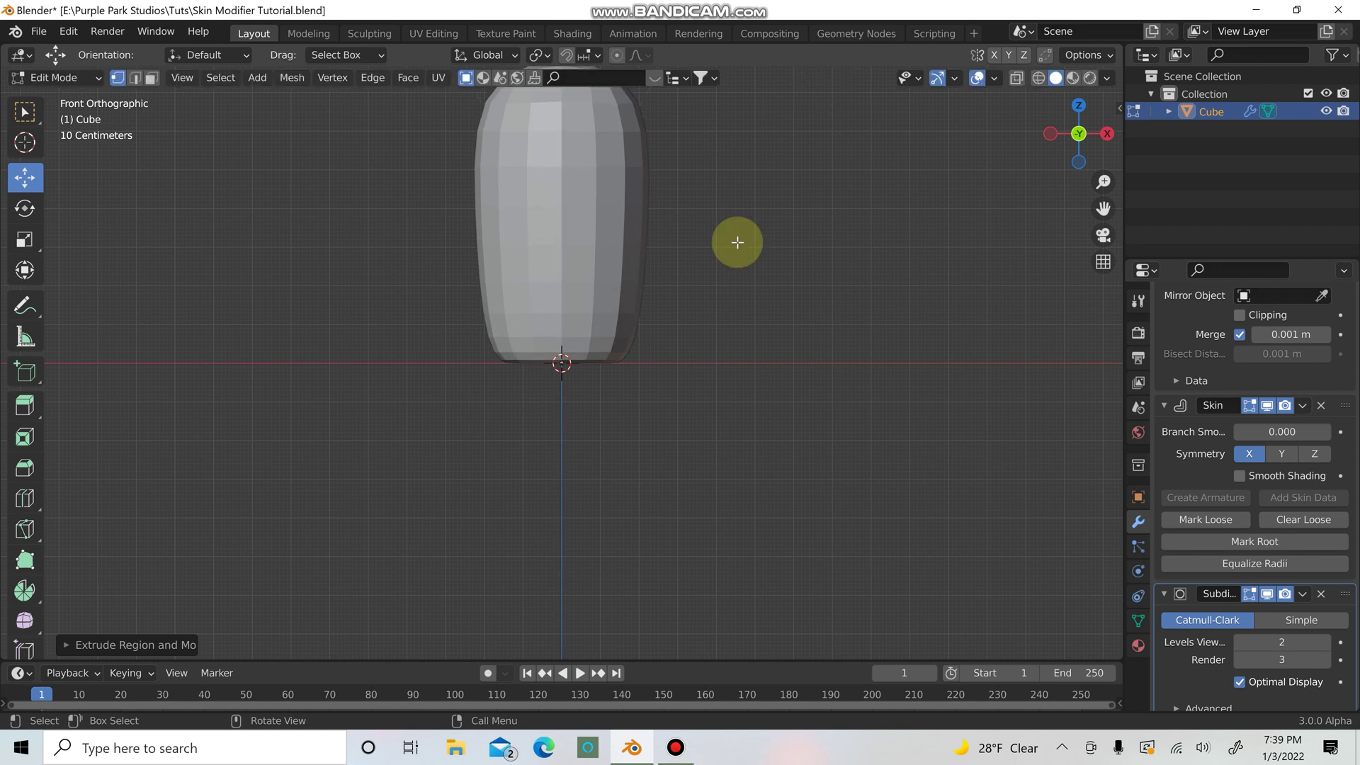
pyautogui.scroll(-4, 754, 335)
pyautogui.moveTo(562, 144); pyautogui.dragTo(551, 653)
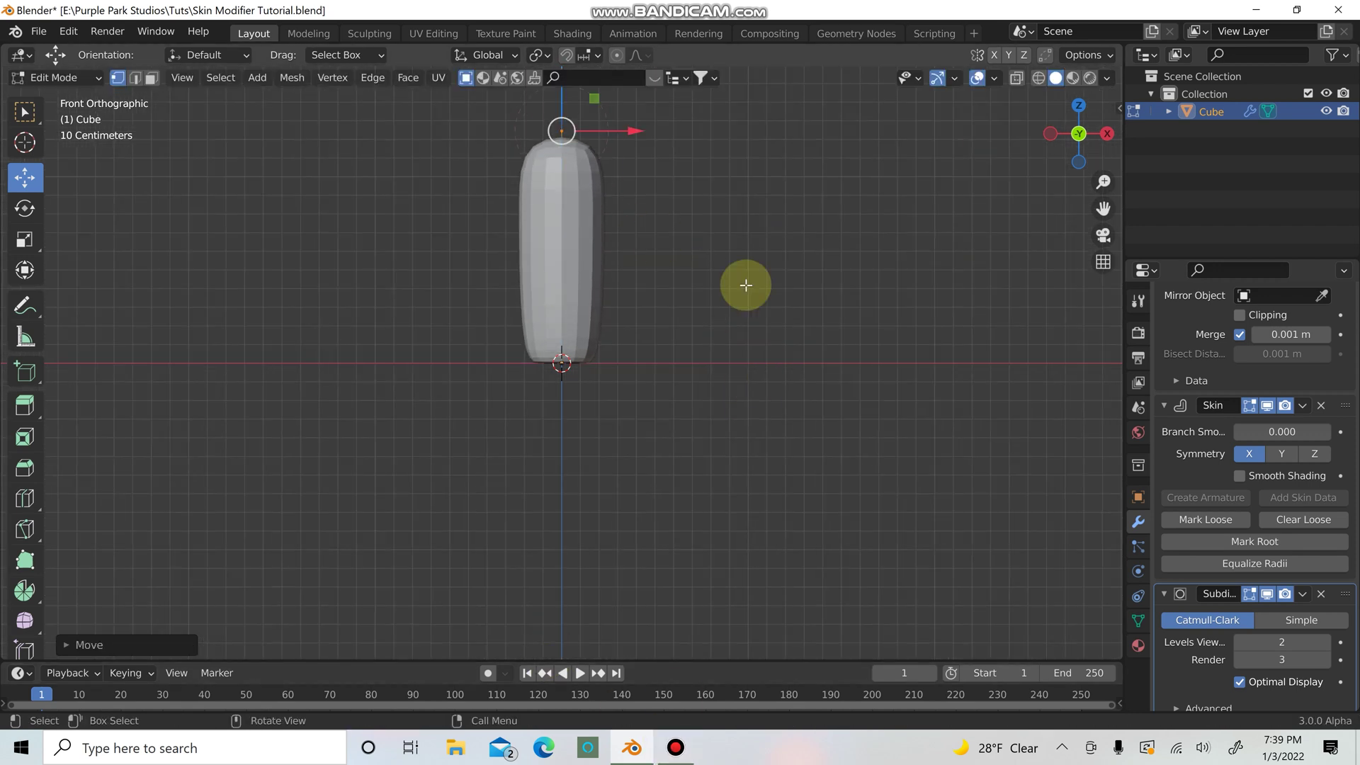
pyautogui.hotkey('ctrl', 'z')
# Step: Turn on X-ray, select all vertices and move the whole torso up along Z, clear of the origin
pyautogui.click(1017, 79)
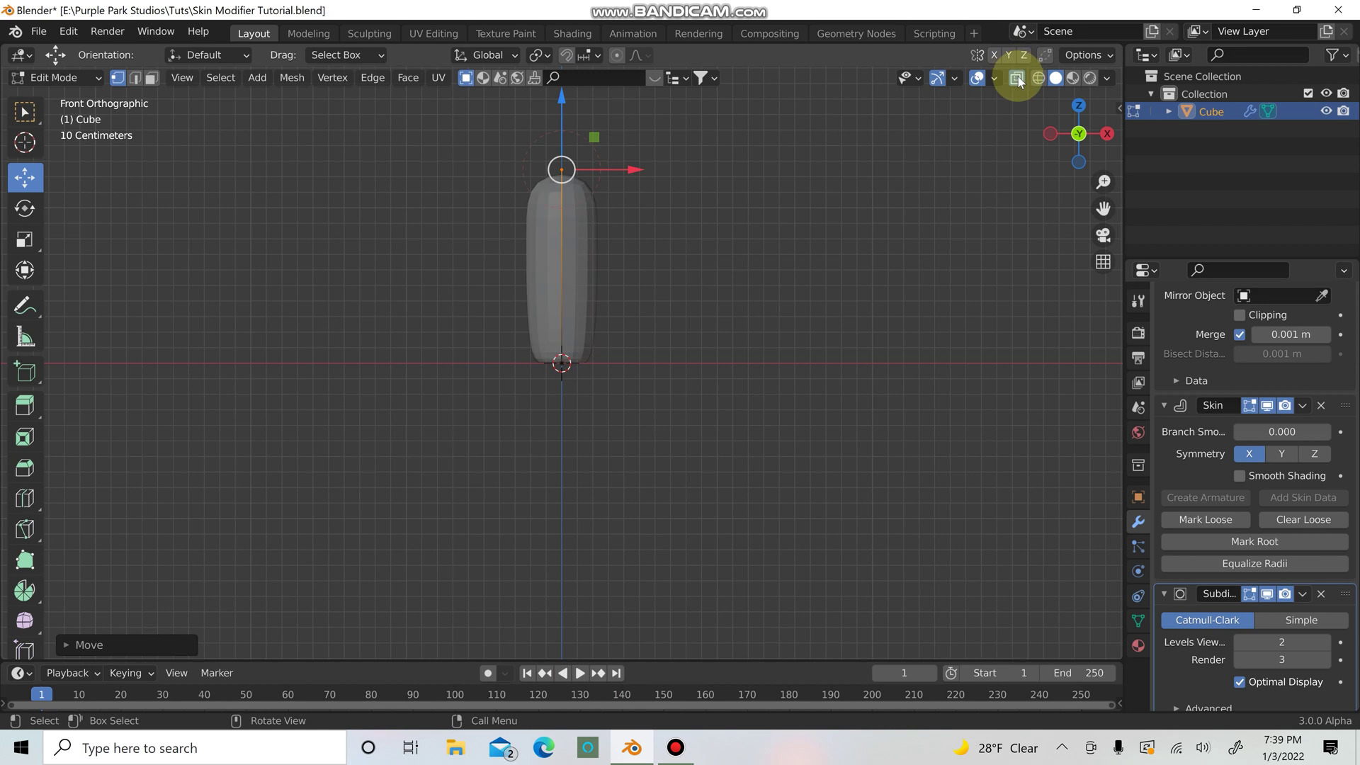
pyautogui.press('a')
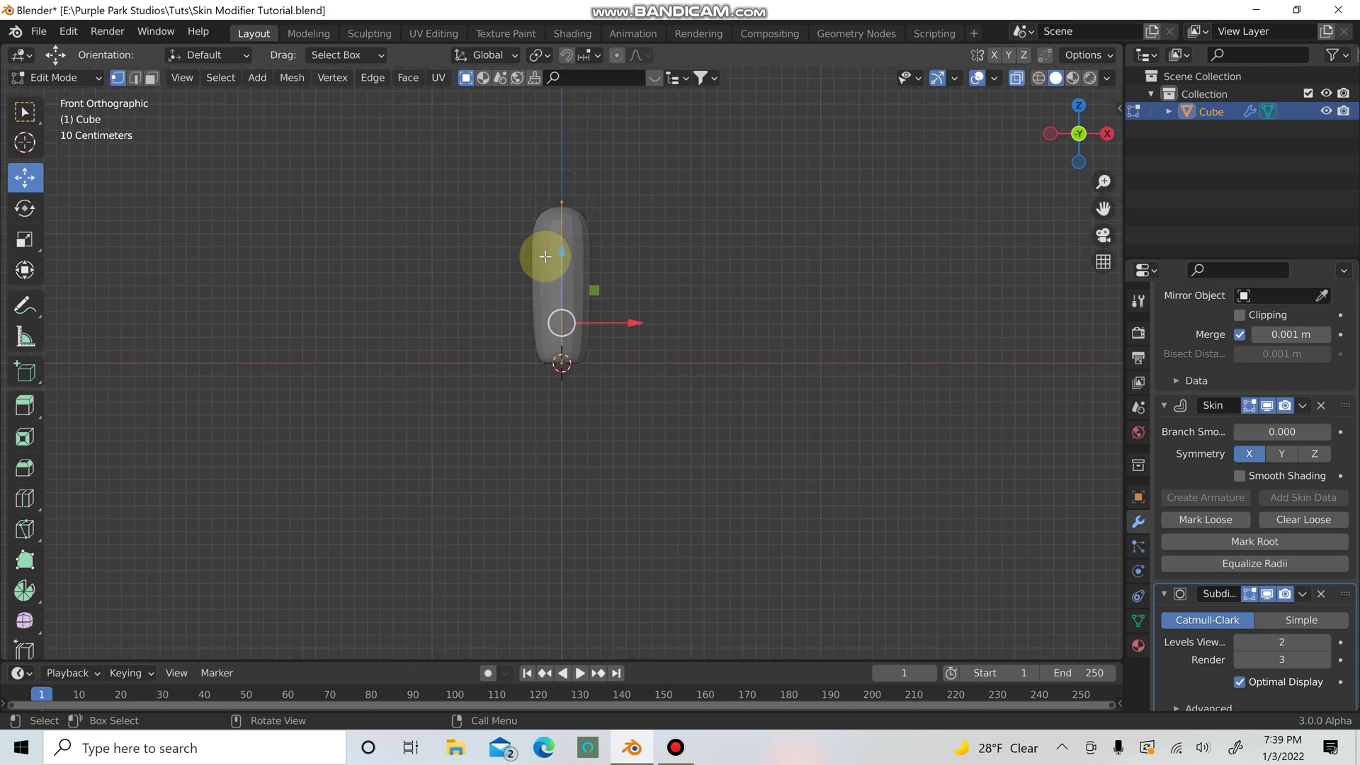
pyautogui.moveTo(561, 190); pyautogui.dragTo(563, 96)
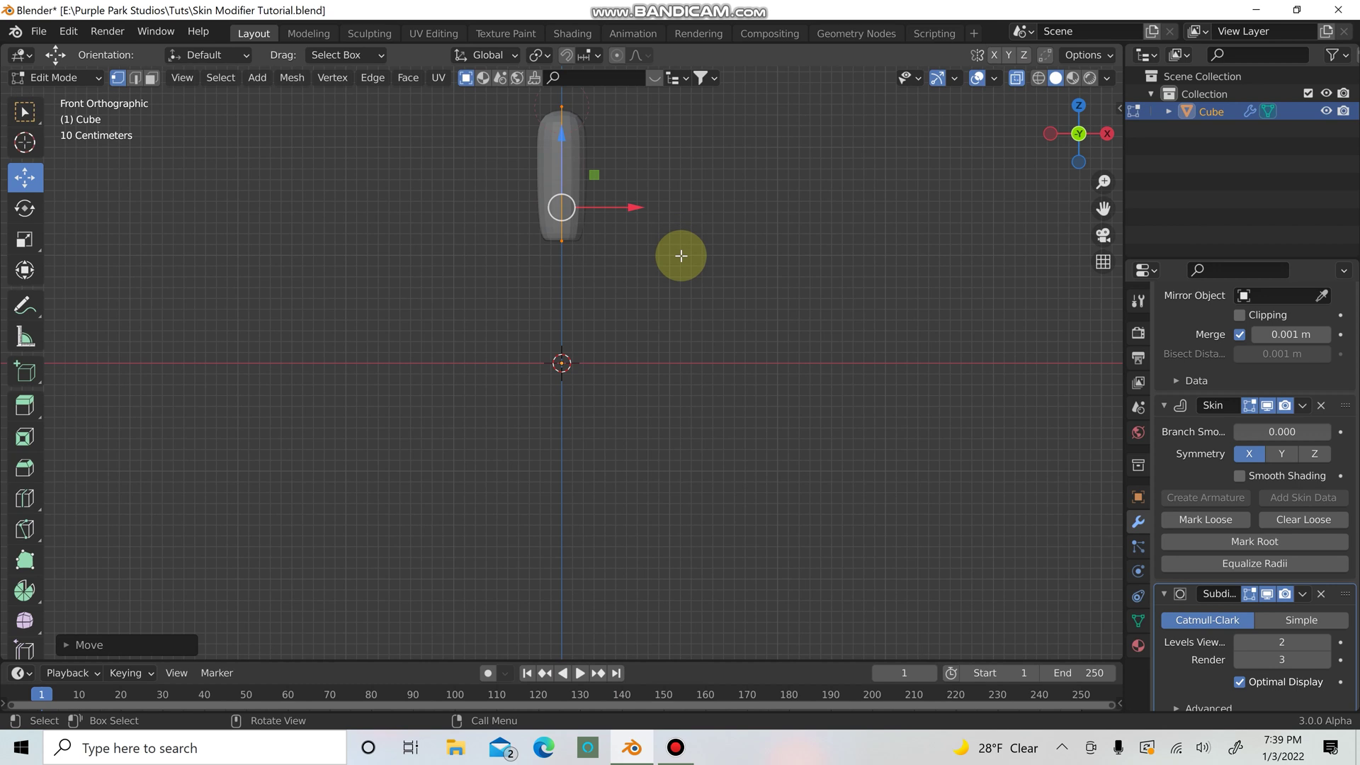
pyautogui.keyDown('shift'); pyautogui.moveTo(681, 255); pyautogui.dragTo(683, 306, button='middle'); pyautogui.keyUp('shift')
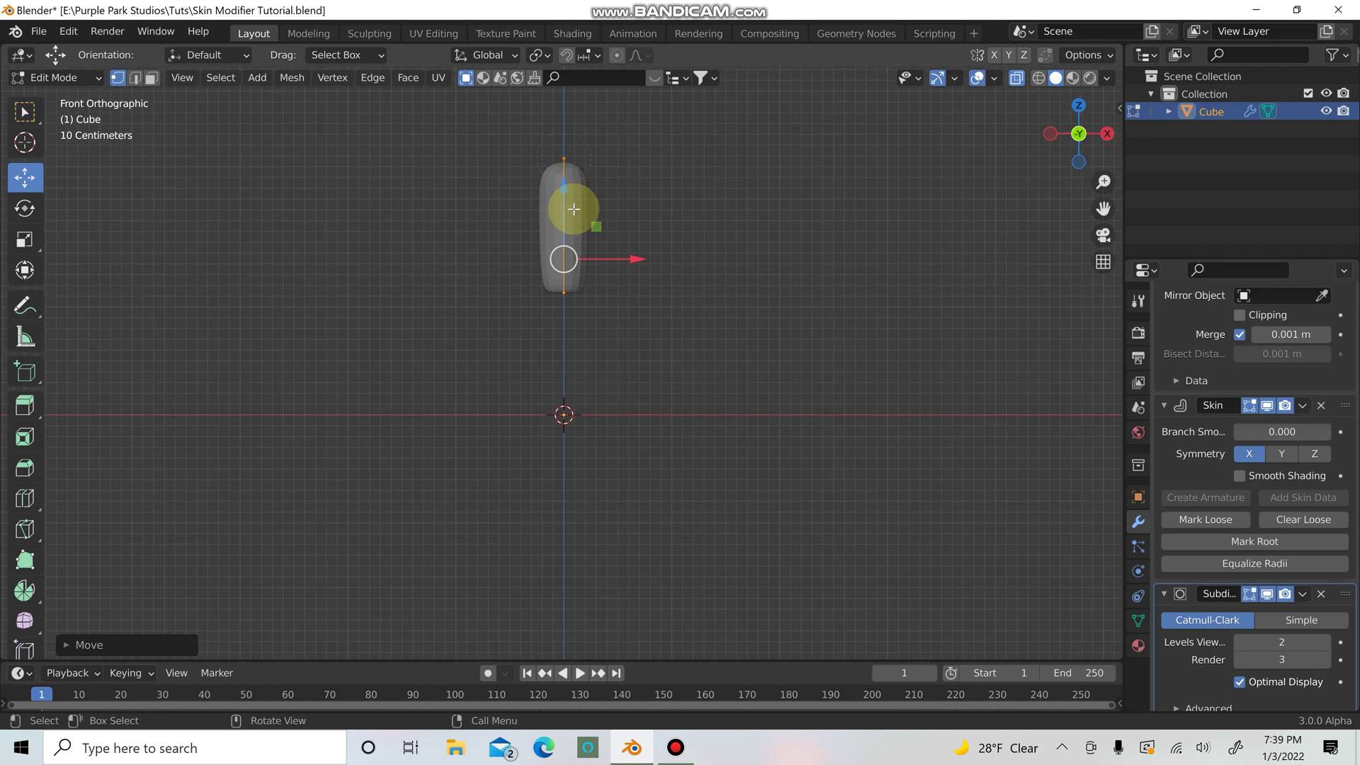
# Step: Extrude the torso's bottom vertex about 0.88 m sideways along X to form the mirrored hips
pyautogui.click(564, 293)
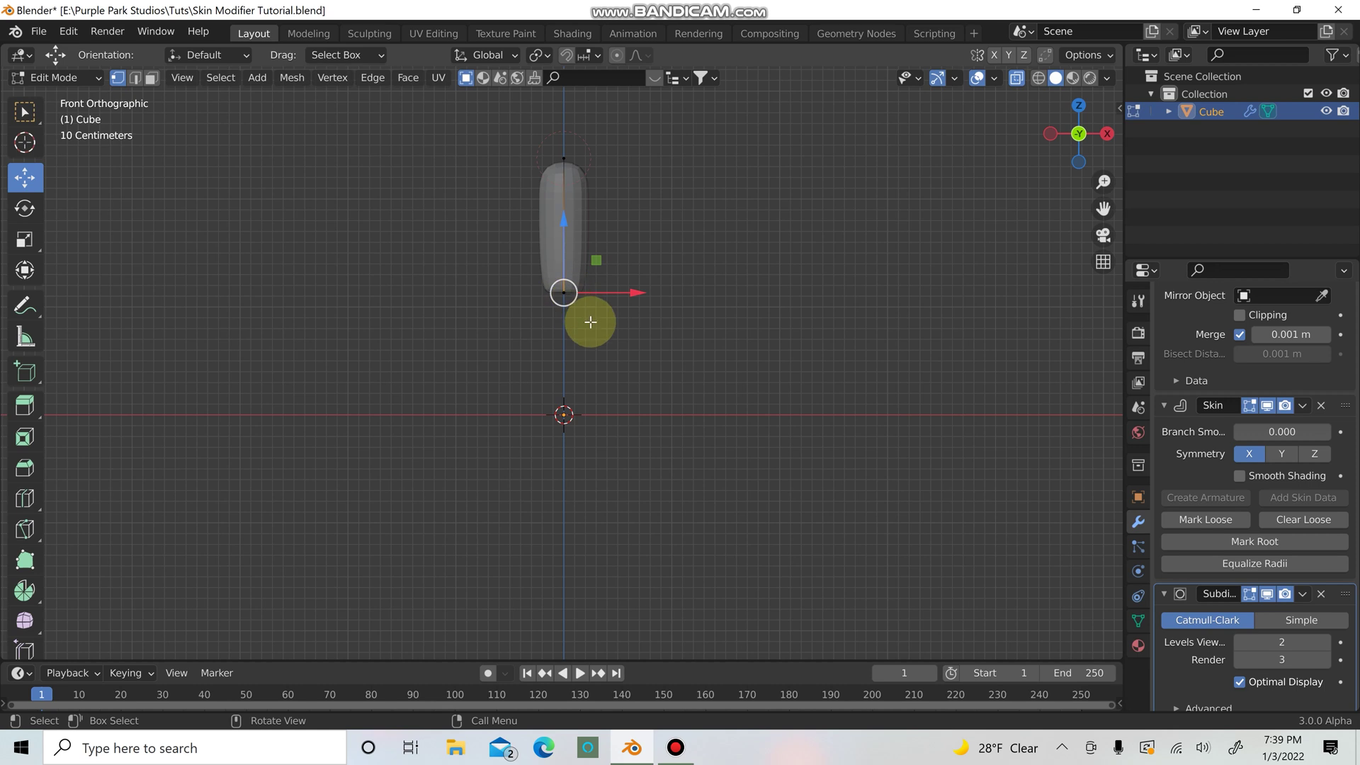
pyautogui.press('e')
pyautogui.press('x')
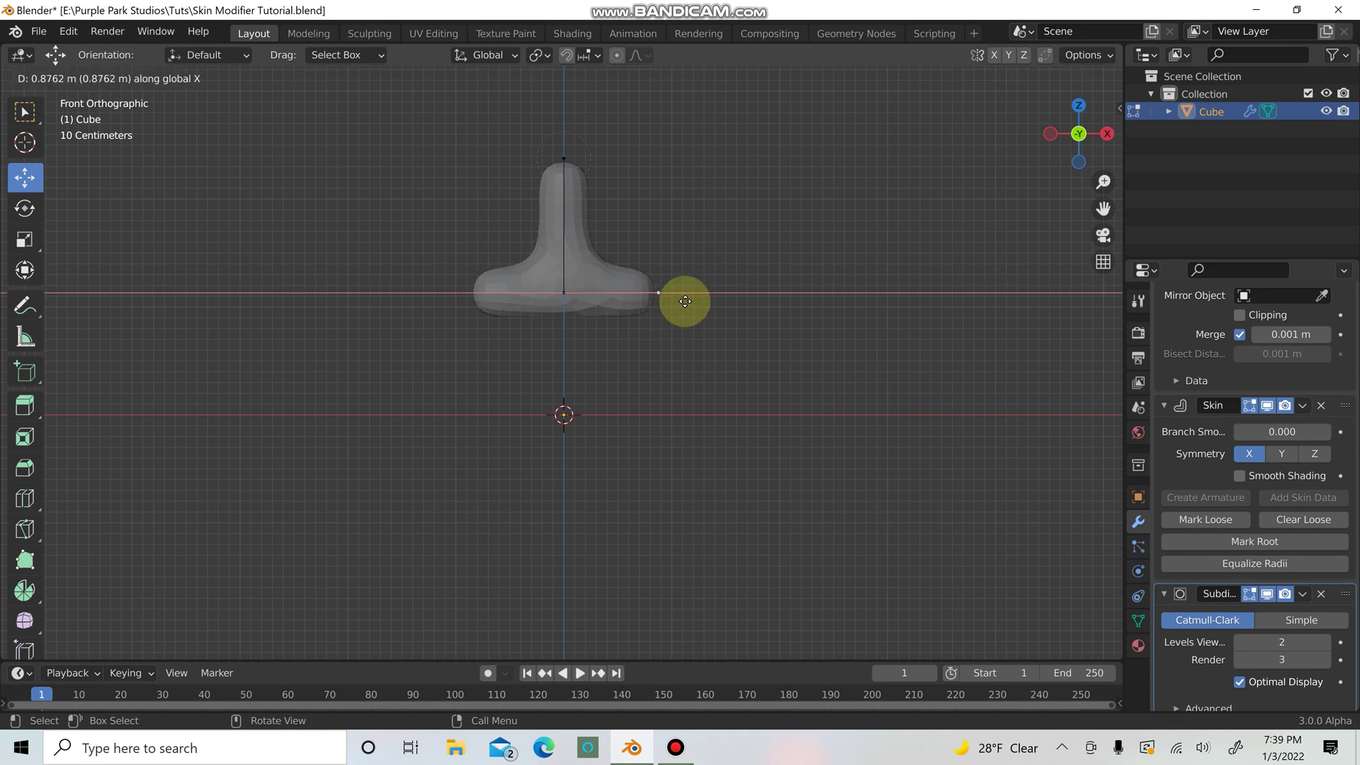
pyautogui.click(685, 302)
# Step: Extrude the outer hip vertex straight down along Z to about the origin's height to form the legs
pyautogui.press('g')
pyautogui.press('z')
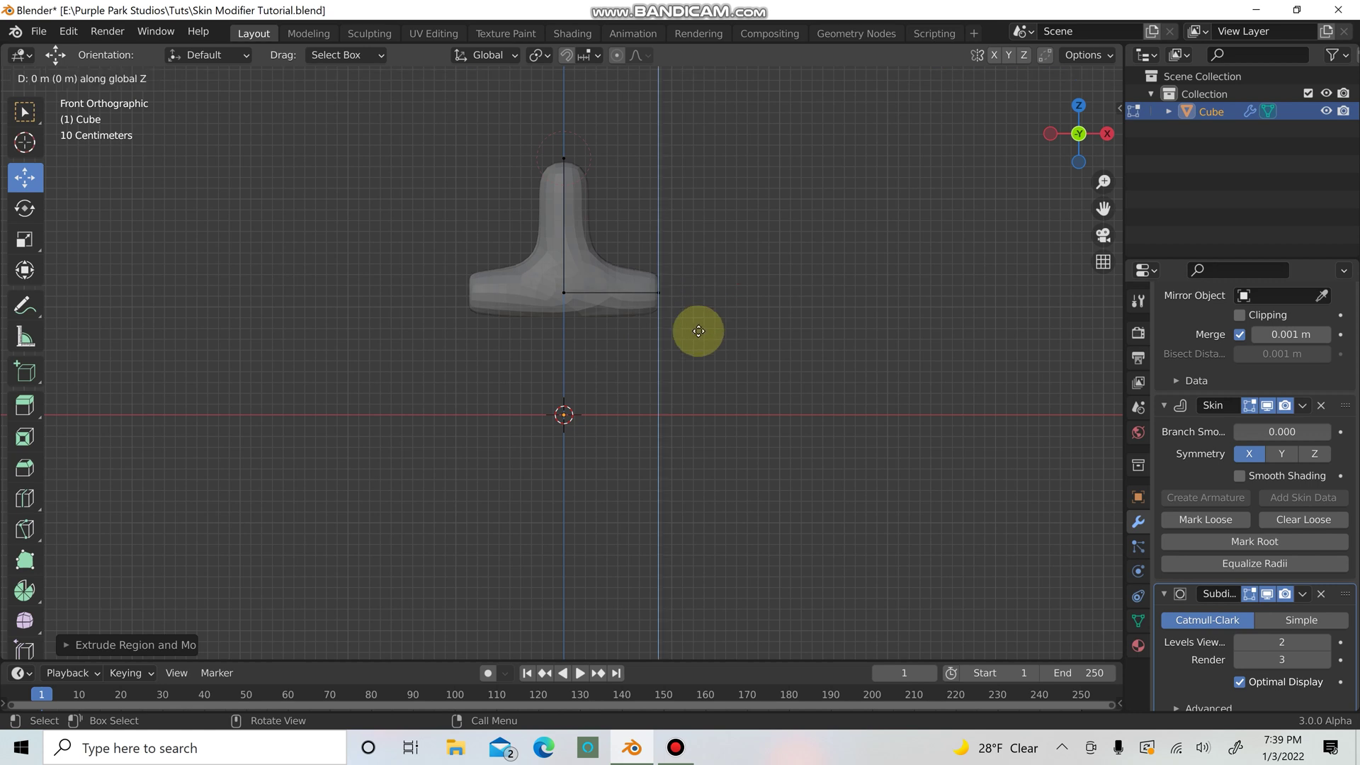
pyautogui.click(695, 443)
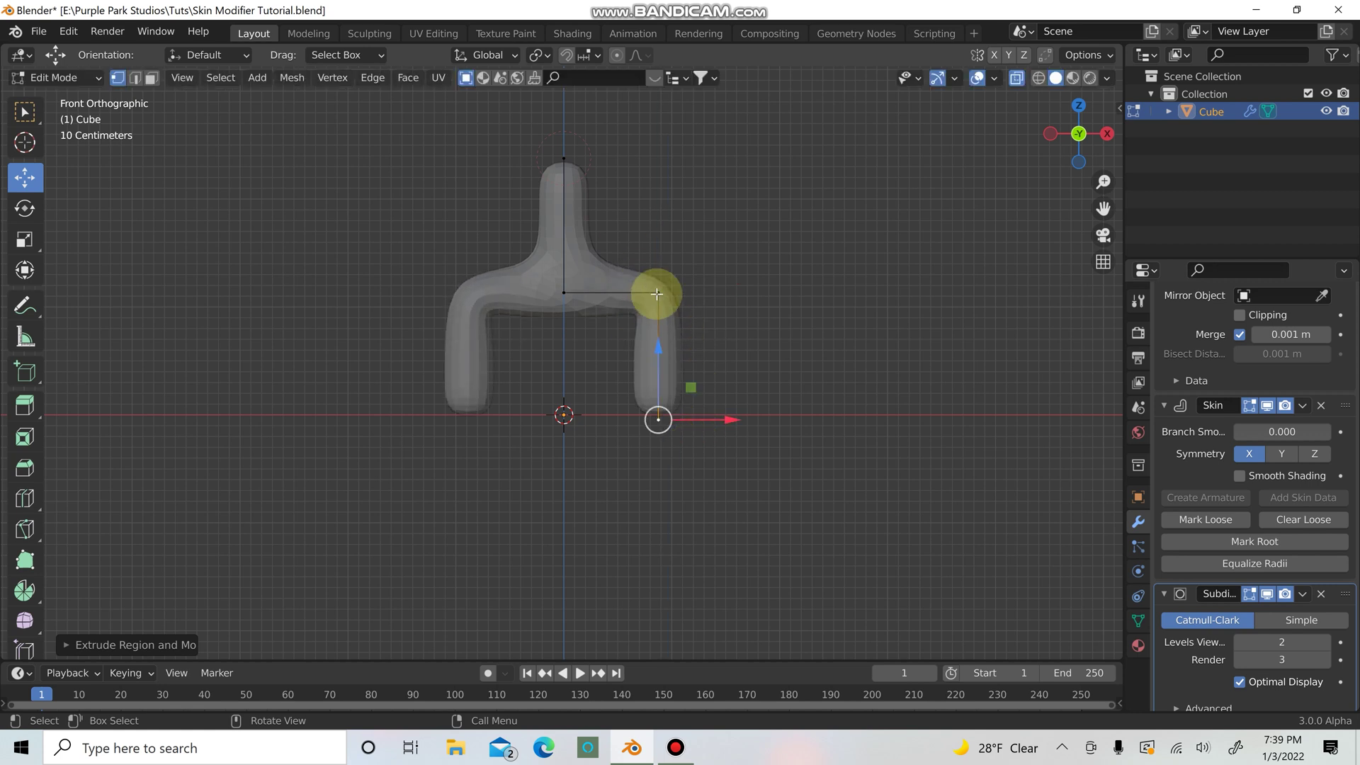
pyautogui.click(657, 293)
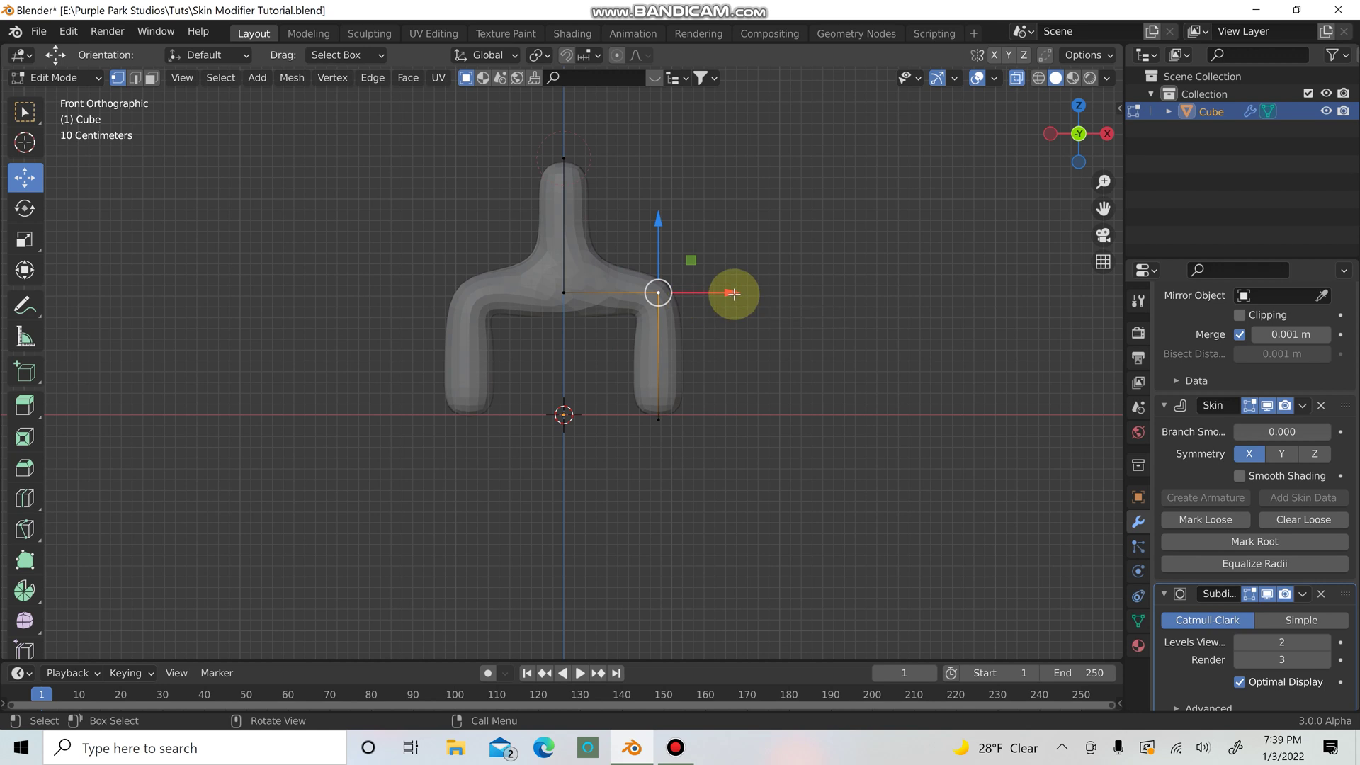
pyautogui.moveTo(734, 294); pyautogui.dragTo(695, 297)
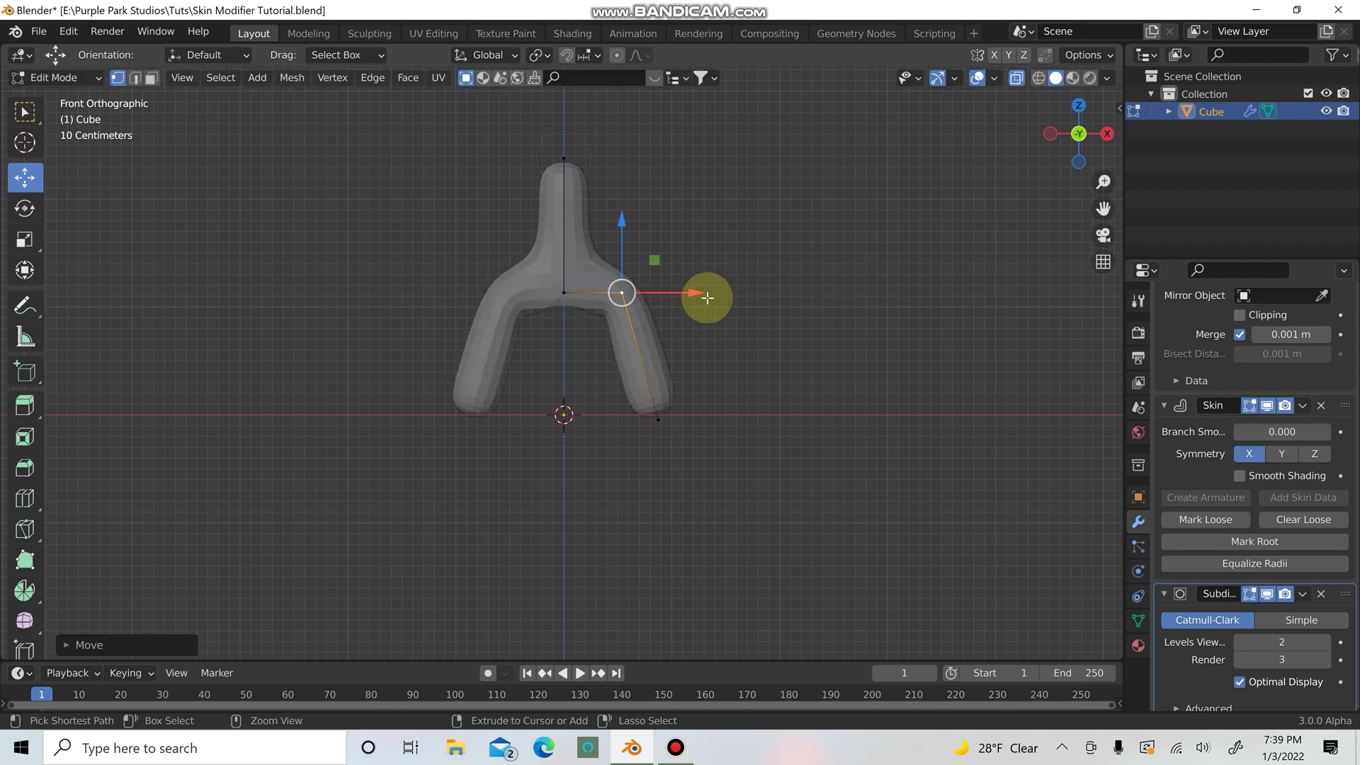
pyautogui.hotkey('ctrl', 'z')
# Step: Raise the torso's top vertex along Z and extrude it sideways along X to about the hip width, forming the shoulders
pyautogui.scroll(-1, 713, 391)
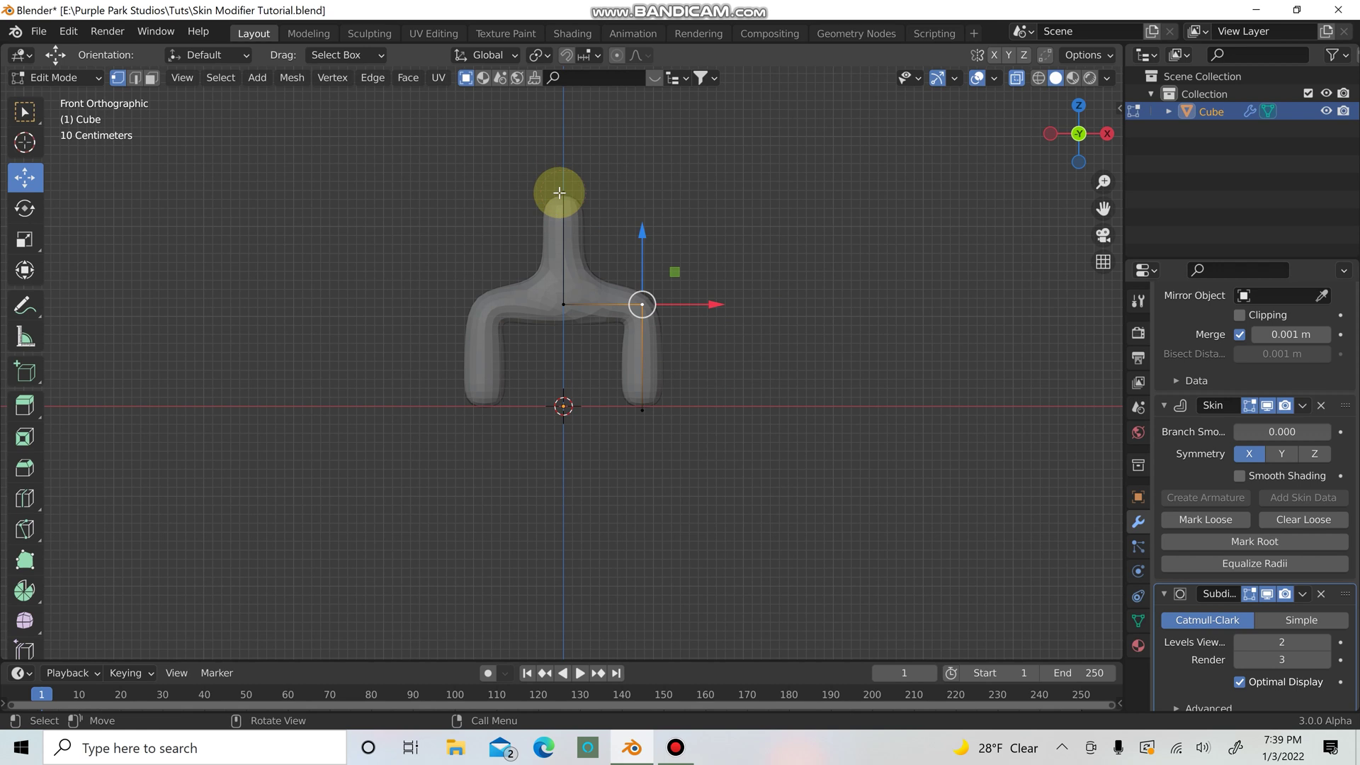
pyautogui.click(558, 192)
pyautogui.scroll(-2, 606, 219)
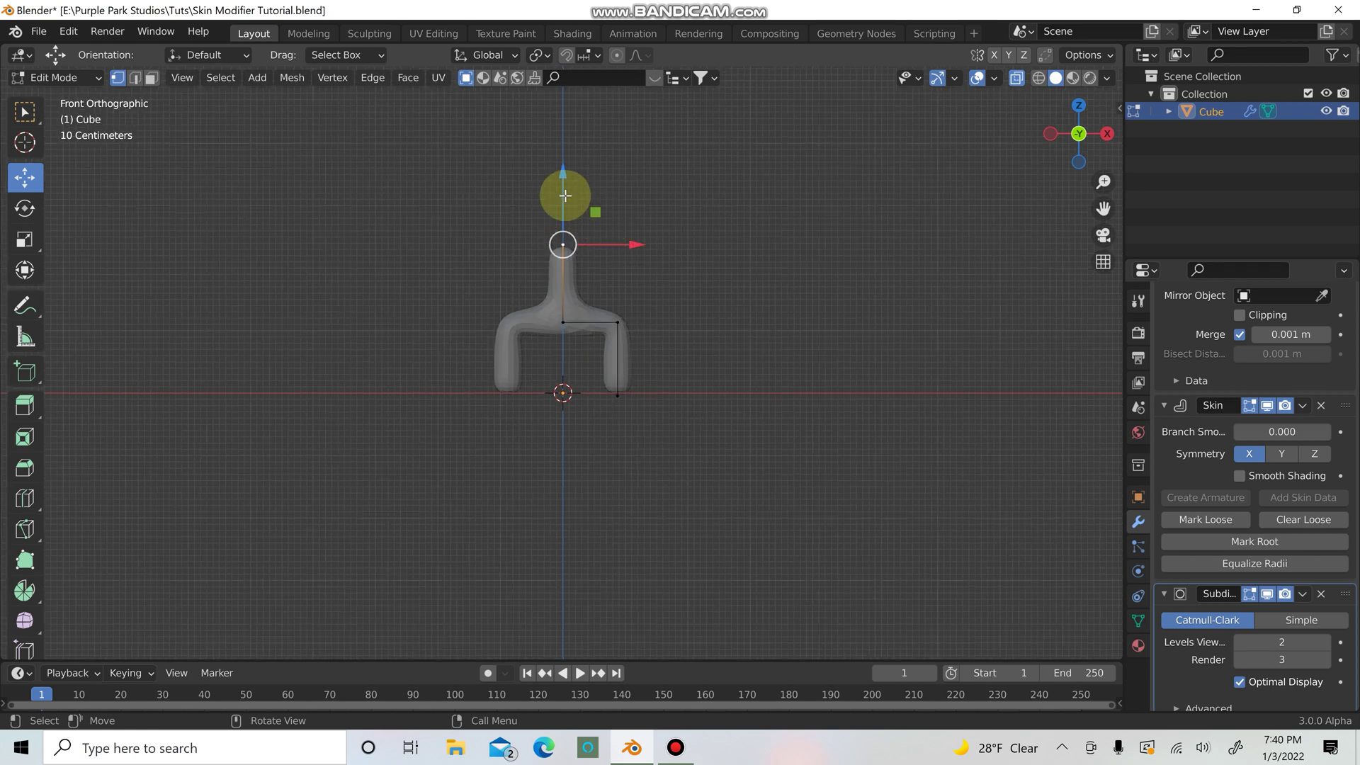
pyautogui.moveTo(560, 153); pyautogui.dragTo(559, 128)
pyautogui.moveTo(619, 239); pyautogui.dragTo(676, 243)
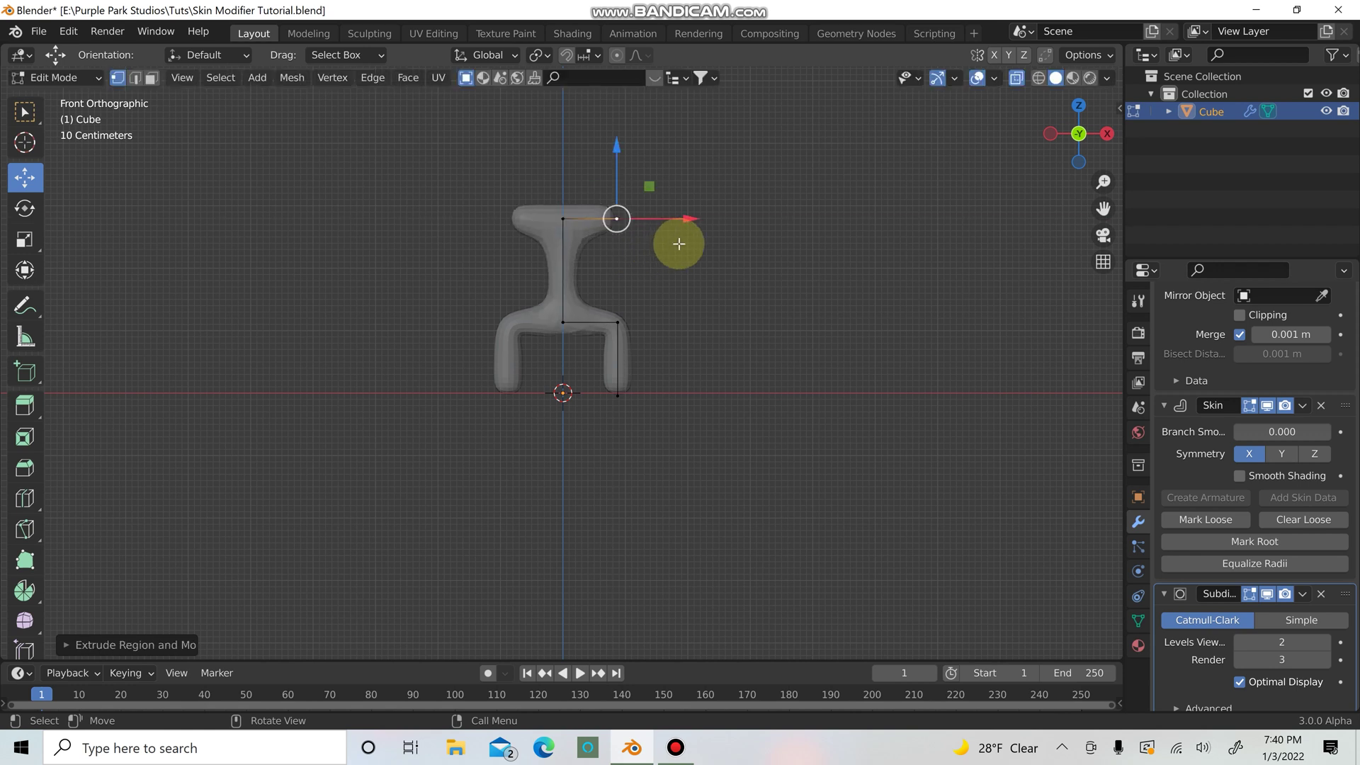
# Step: Shrink the skin radius at the outer shoulder vertex and extrude it farther along X, roughly doubling the arm's length
pyautogui.hotkey('ctrl', 'a')
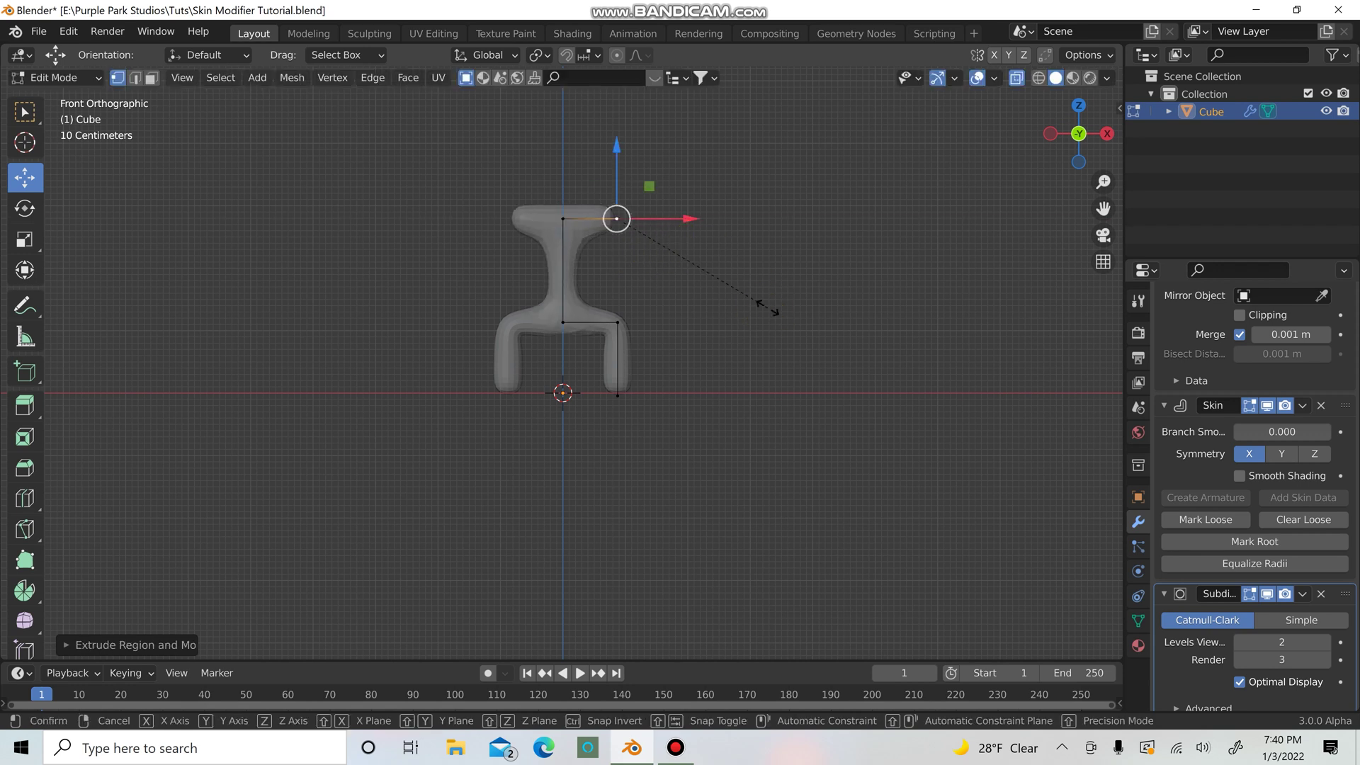
pyautogui.click(719, 274)
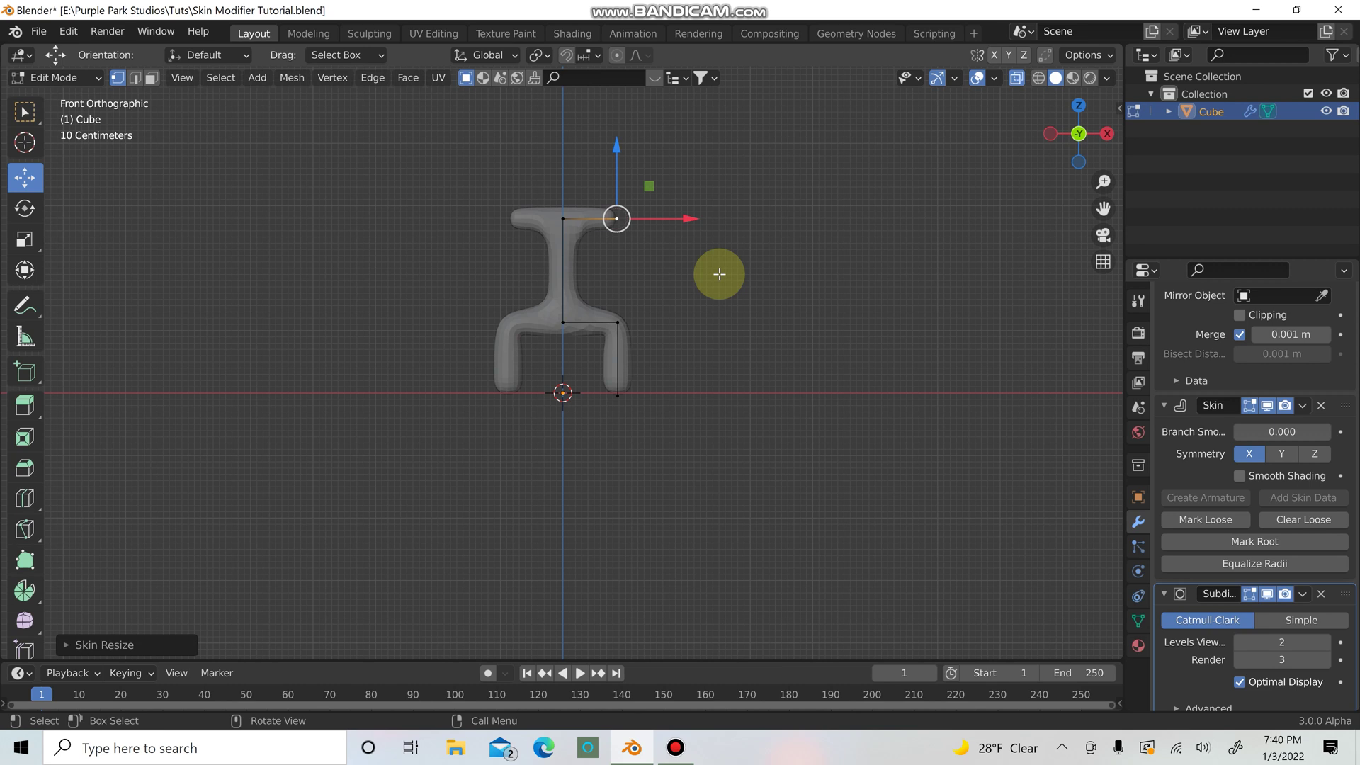
pyautogui.press('g')
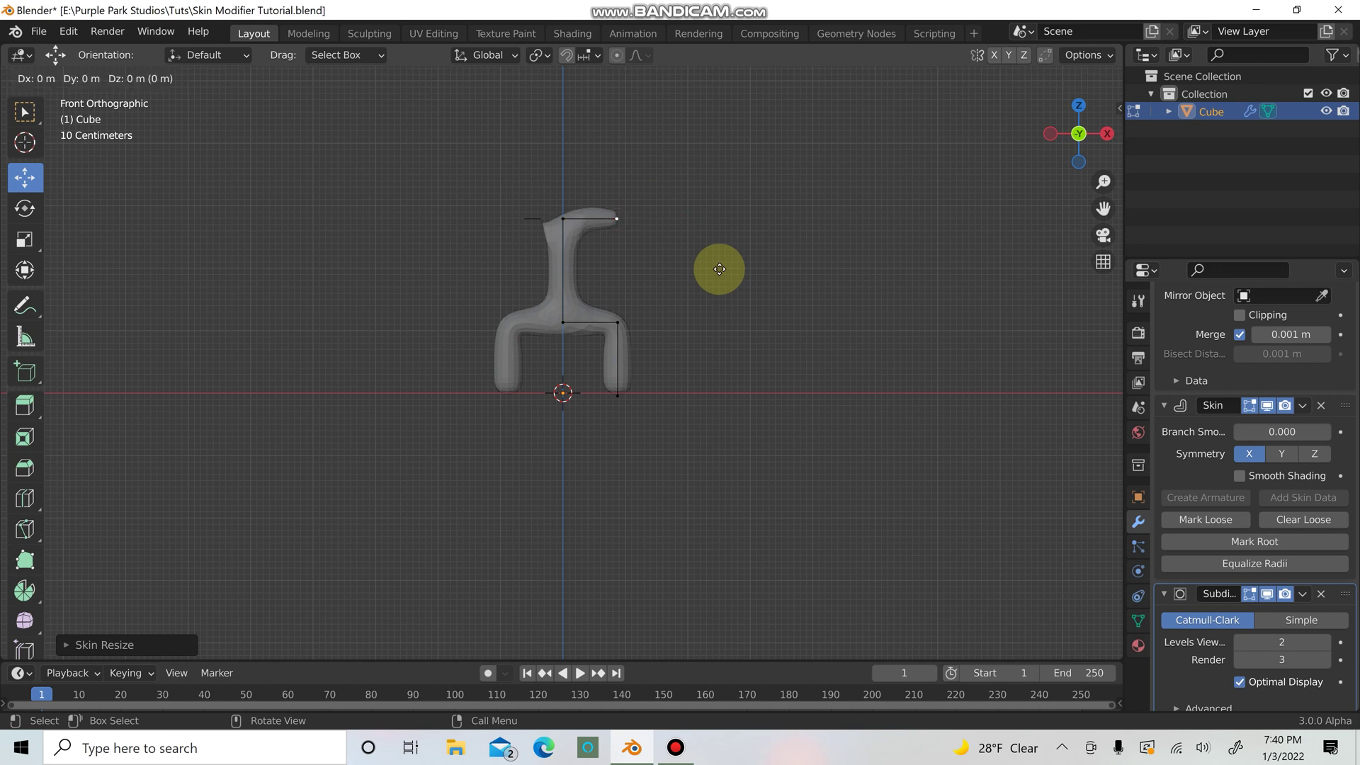
pyautogui.press('x')
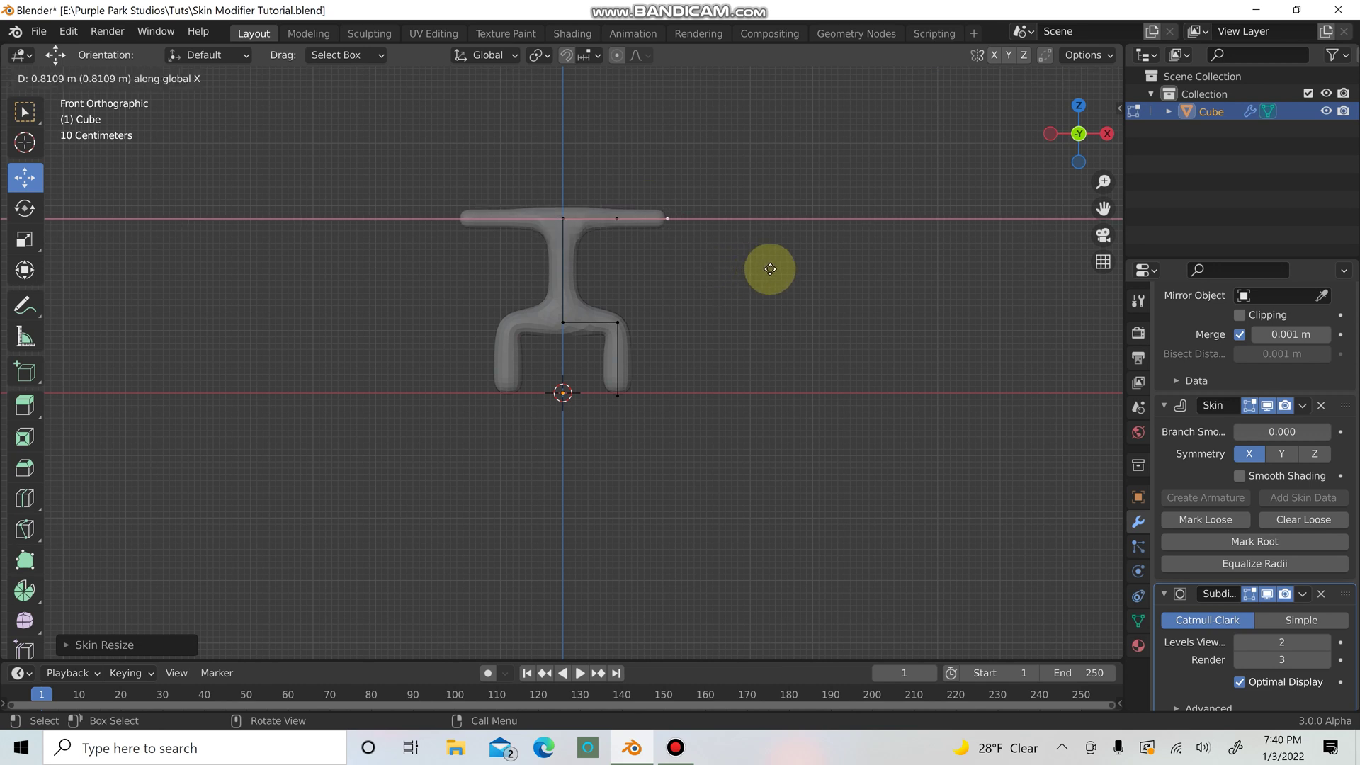
pyautogui.click(774, 270)
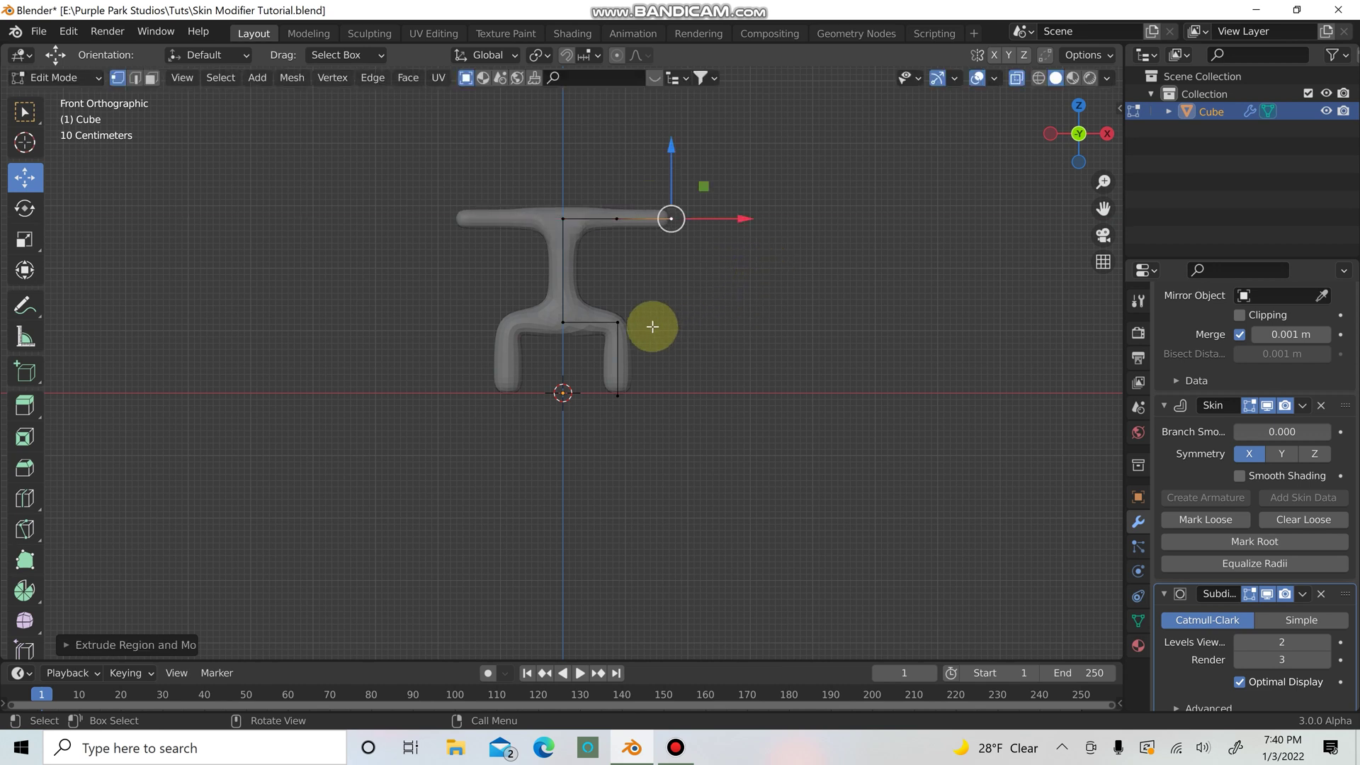
# Step: Enlarge the skin radius at the outer hip vertex to roughly twice its size
pyautogui.click(618, 322)
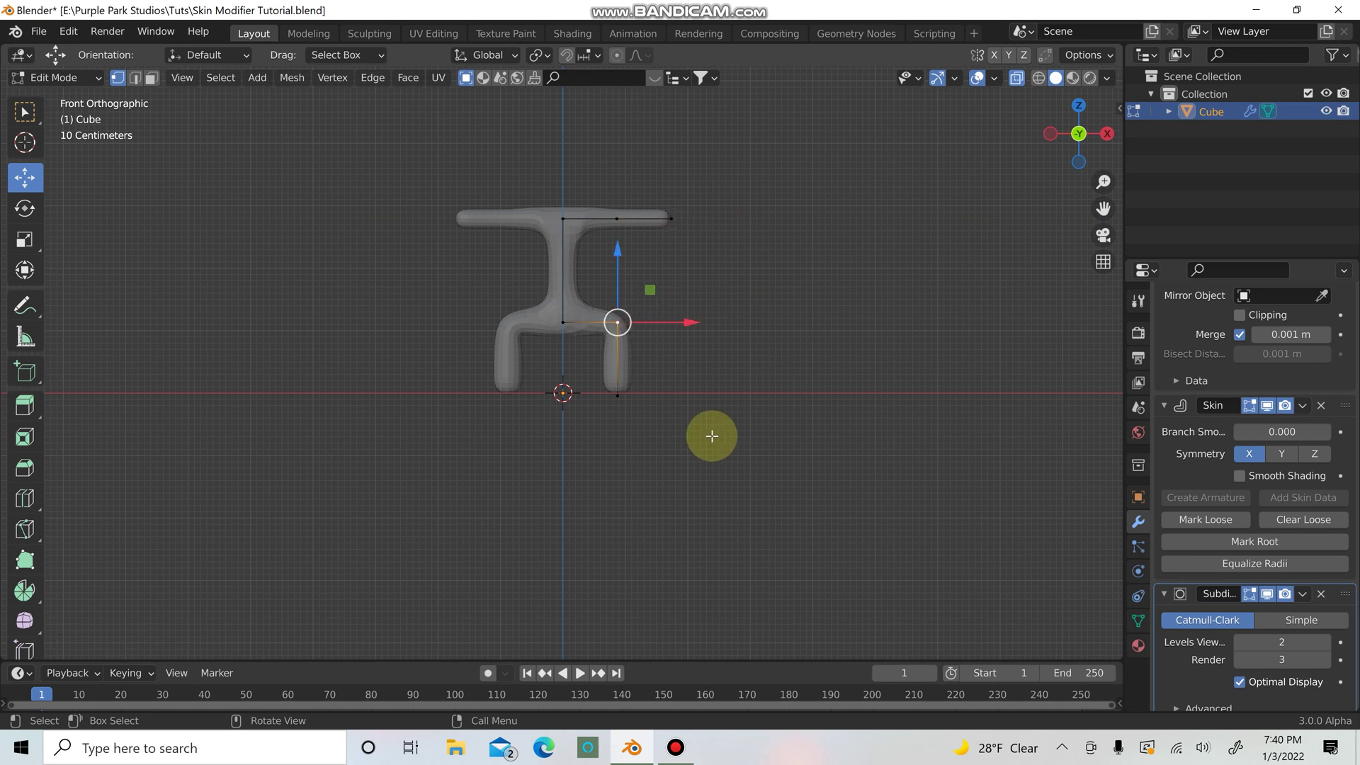
pyautogui.press('s')
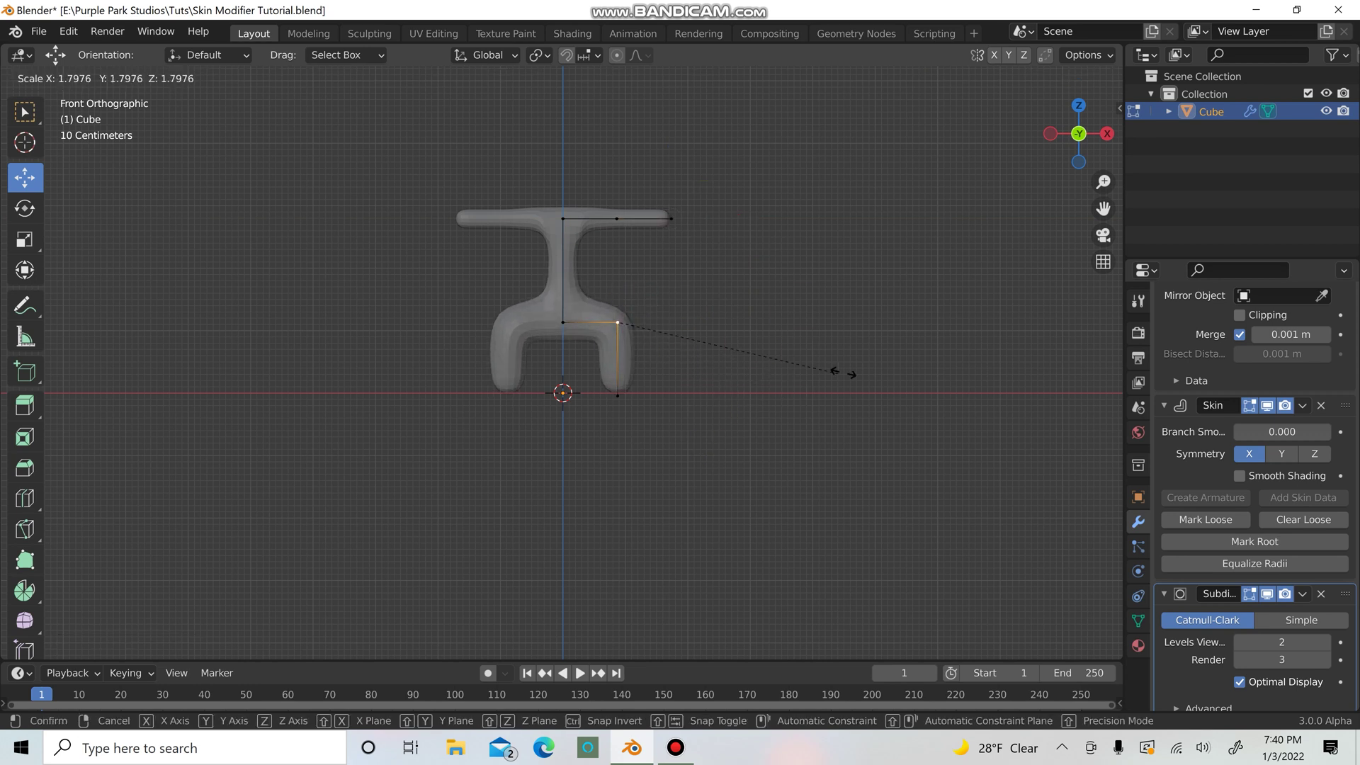
pyautogui.click(904, 382)
# Step: Select the outer hip and foot vertices together and move the leg inward along X, closer to the centre
pyautogui.moveTo(904, 383); pyautogui.dragTo(697, 429, button='middle')
pyautogui.scroll(3, 697, 429)
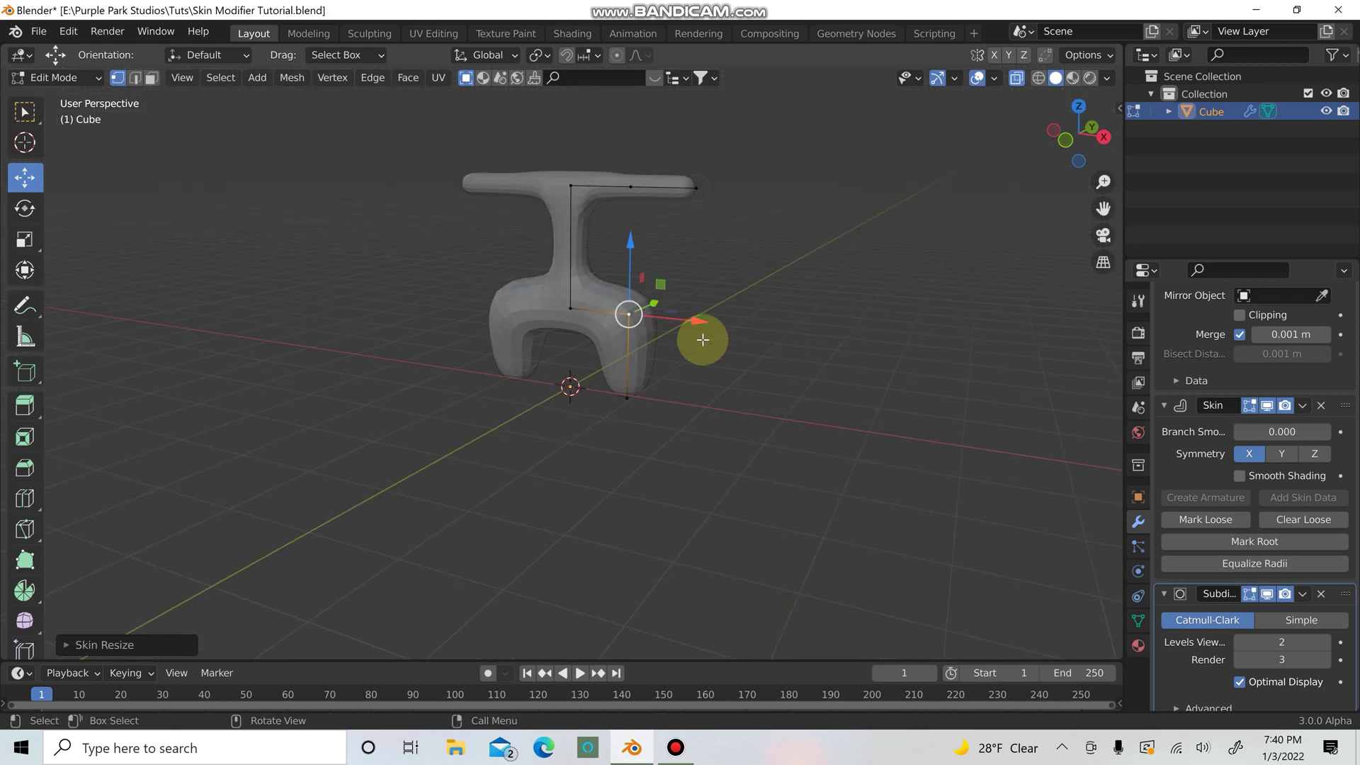
pyautogui.click(647, 313)
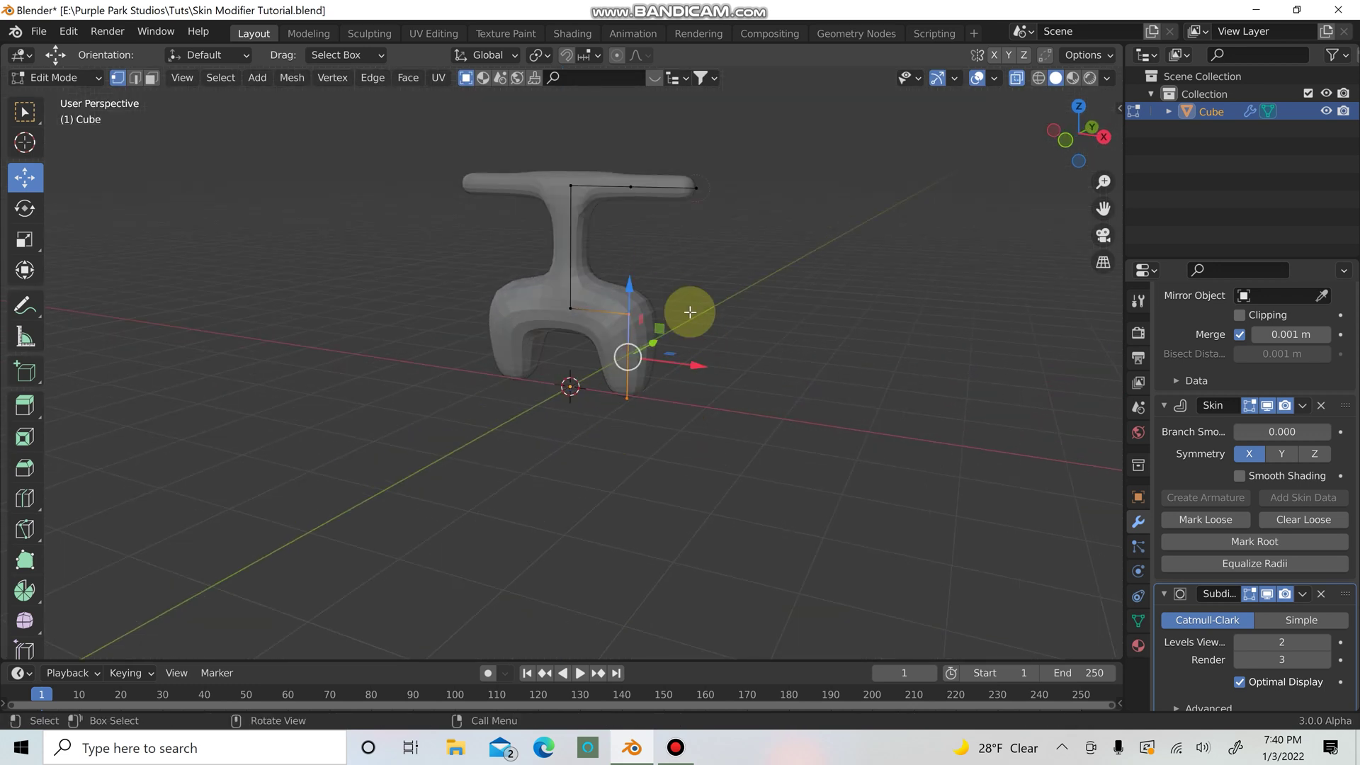
pyautogui.moveTo(702, 367); pyautogui.dragTo(666, 374)
pyautogui.moveTo(715, 402); pyautogui.dragTo(541, 352, button='middle')
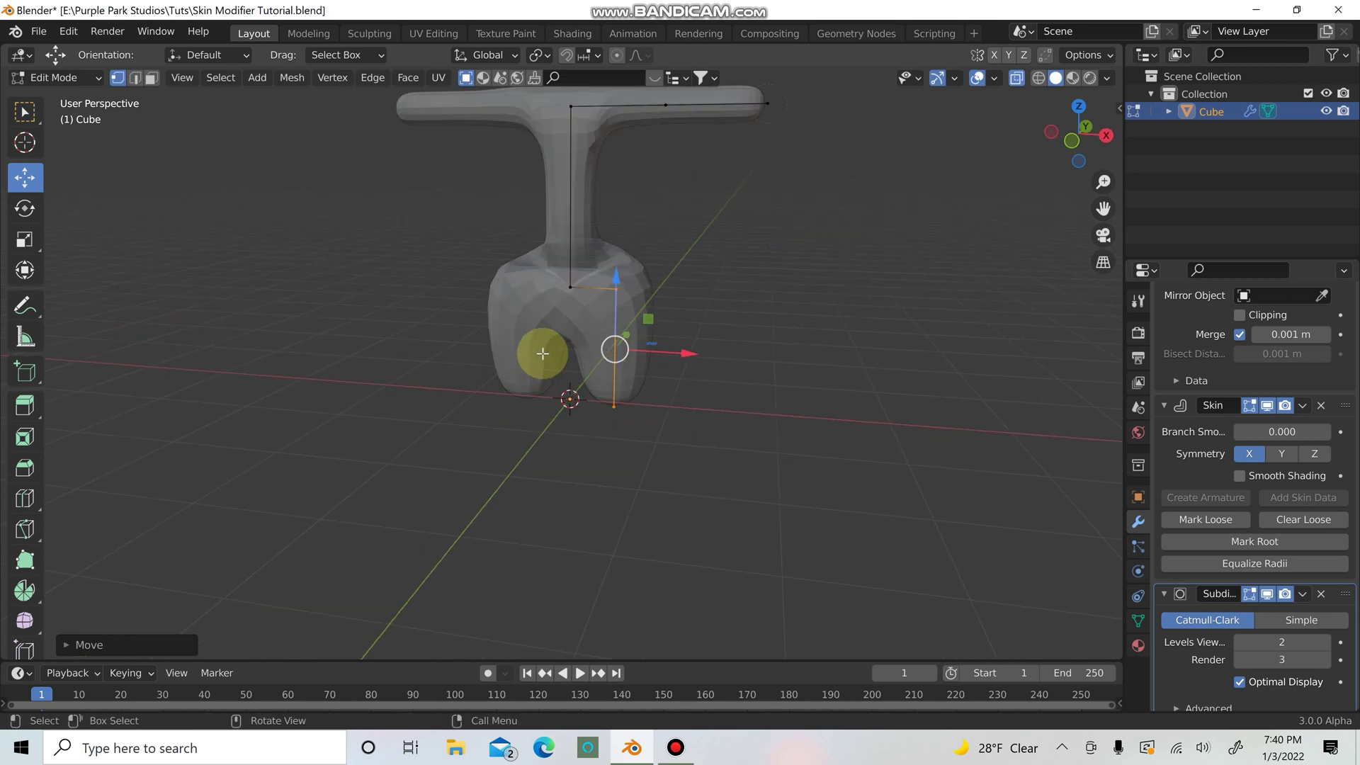
pyautogui.scroll(4, 583, 294)
pyautogui.keyDown('shift'); pyautogui.moveTo(589, 261); pyautogui.dragTo(565, 408, button='middle'); pyautogui.keyUp('shift')
pyautogui.scroll(-3, 592, 450)
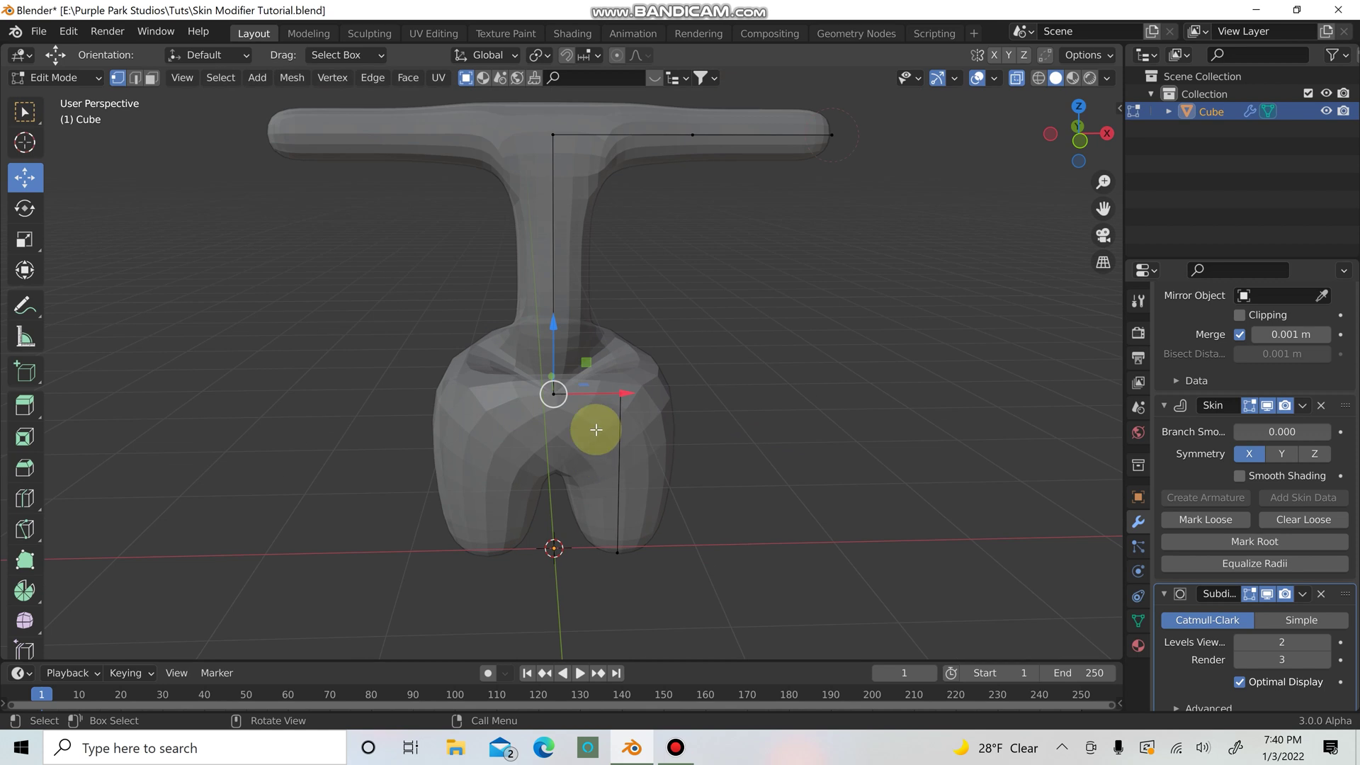
pyautogui.moveTo(558, 316); pyautogui.dragTo(560, 259)
pyautogui.moveTo(659, 376); pyautogui.dragTo(591, 416, button='middle')
# Step: Select all vertices and merge them by distance to remove duplicates
pyautogui.press('a')
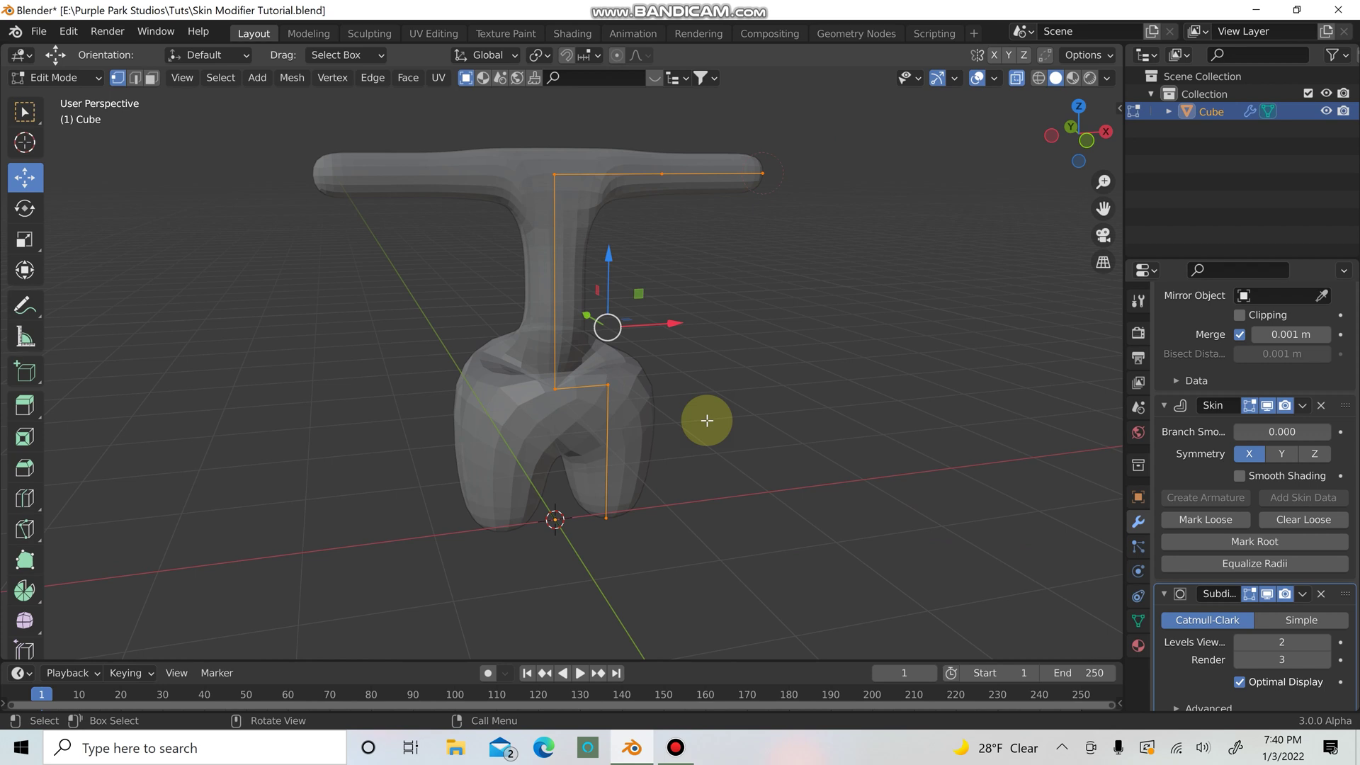
pyautogui.press('m')
pyautogui.click(671, 515)
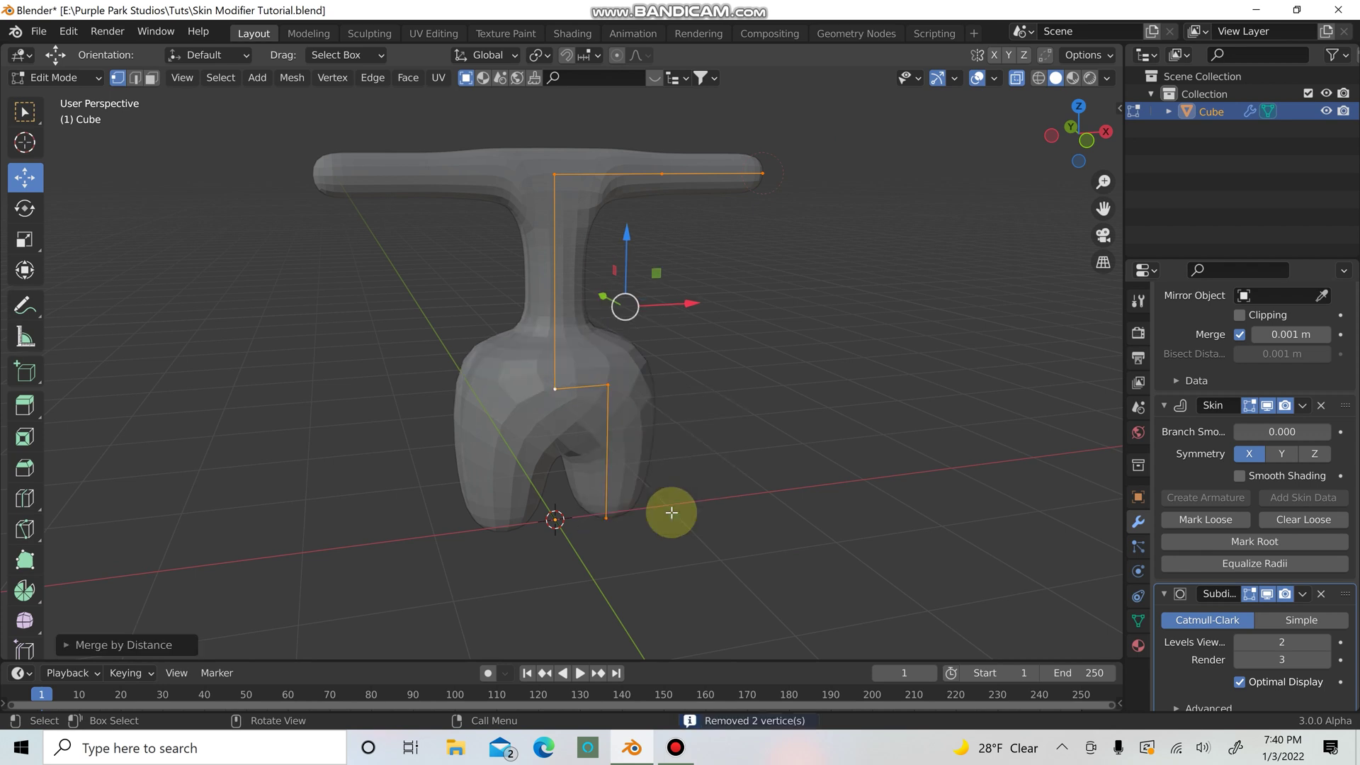
# Step: Extrude the arm's end vertex about 0.24 m along X and shrink the skin radius at the new tip to form the wrist
pyautogui.scroll(-1, 736, 517)
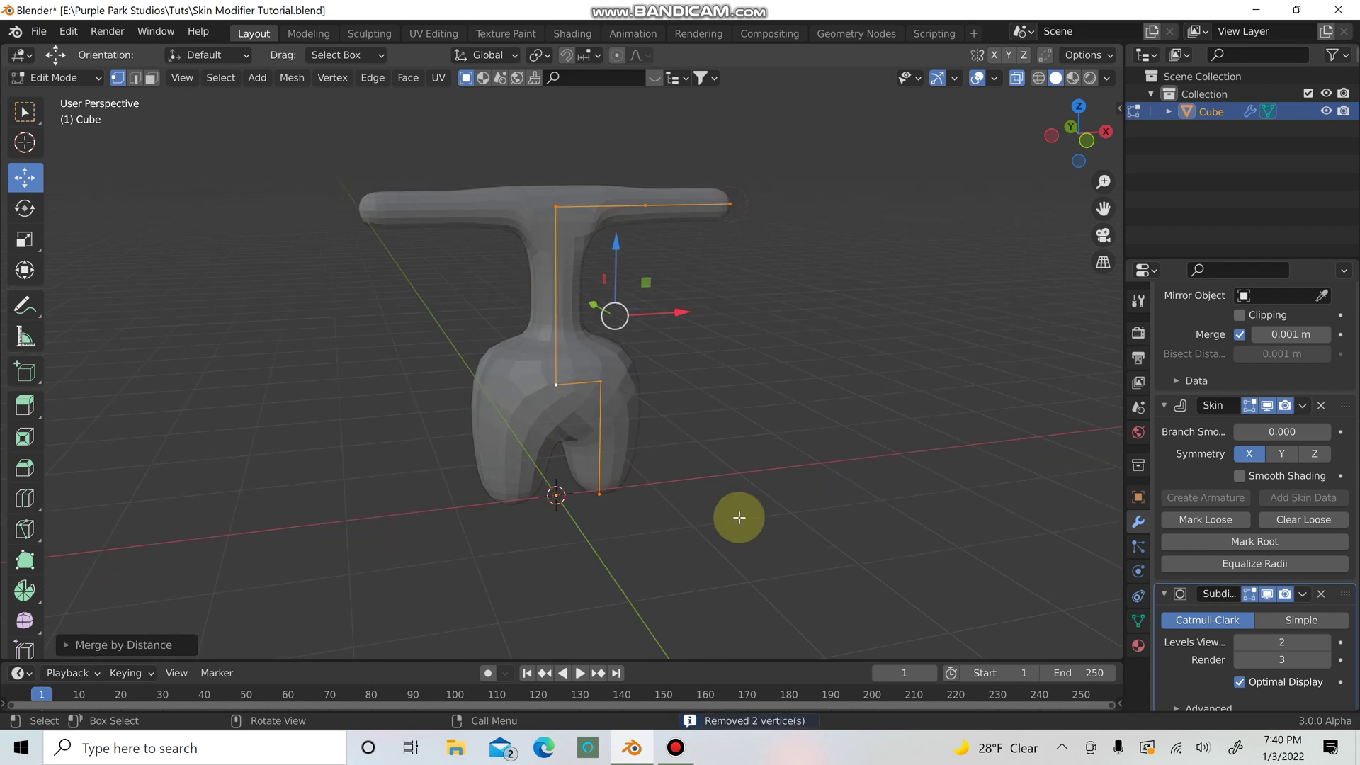
pyautogui.moveTo(739, 517)
pyautogui.mouseDown(button='middle')
pyautogui.moveTo(577, 492)
pyautogui.moveTo(670, 492)
pyautogui.moveTo(719, 515)
pyautogui.mouseUp(button='middle')
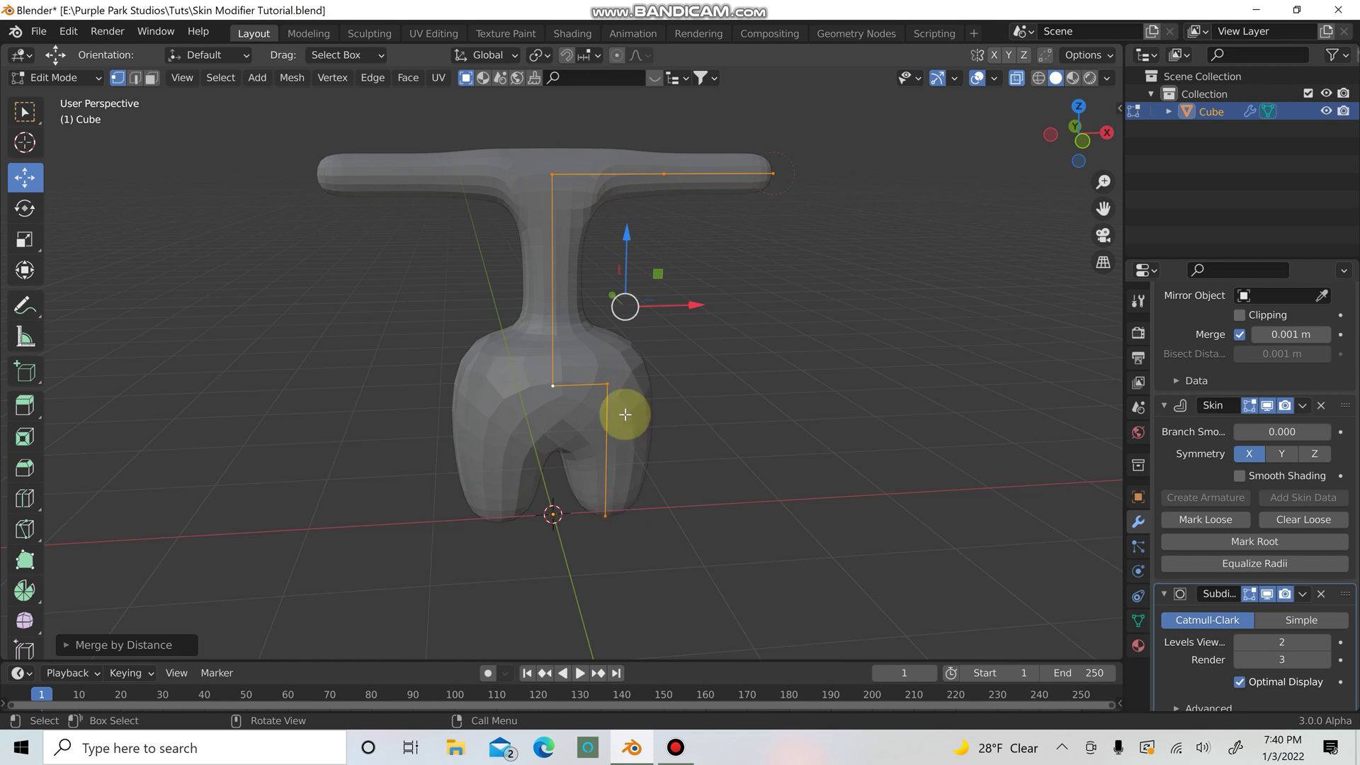
pyautogui.click(773, 173)
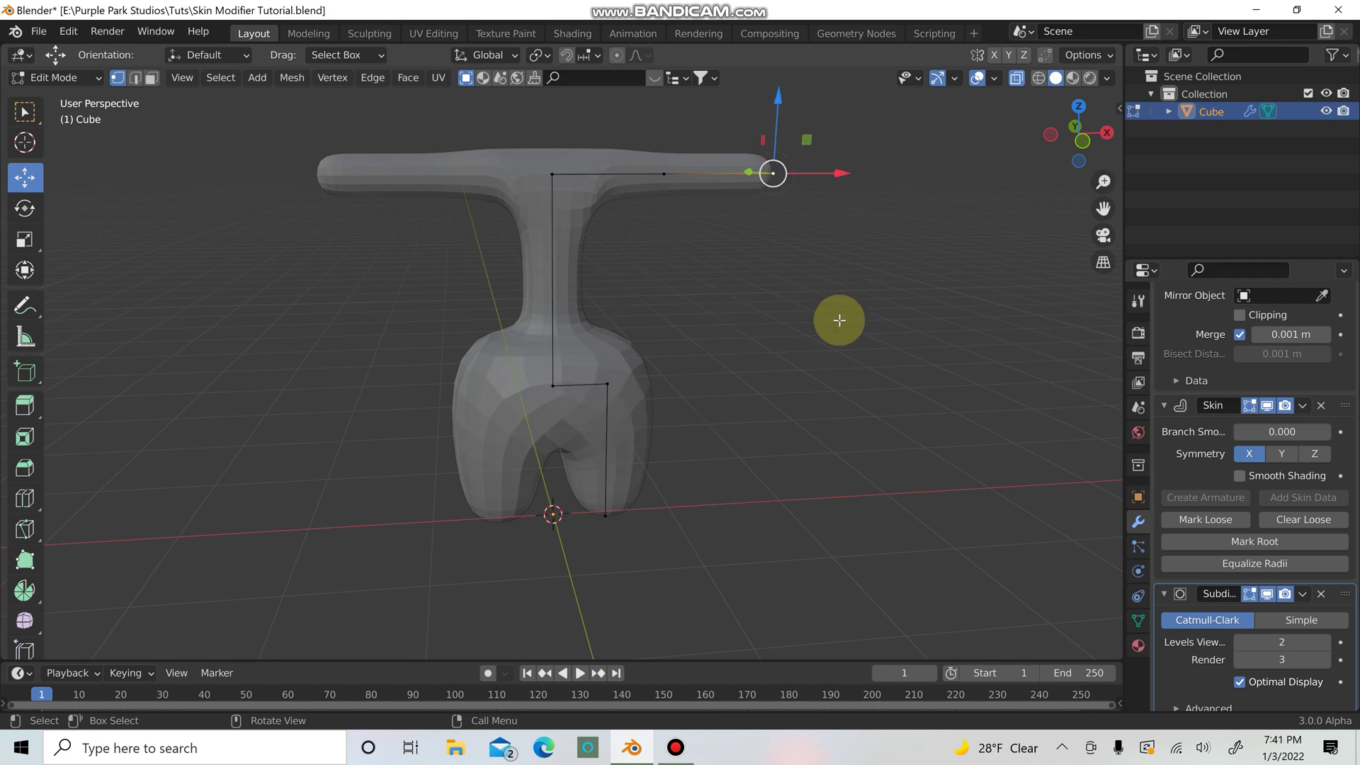
pyautogui.press('g')
pyautogui.press('x')
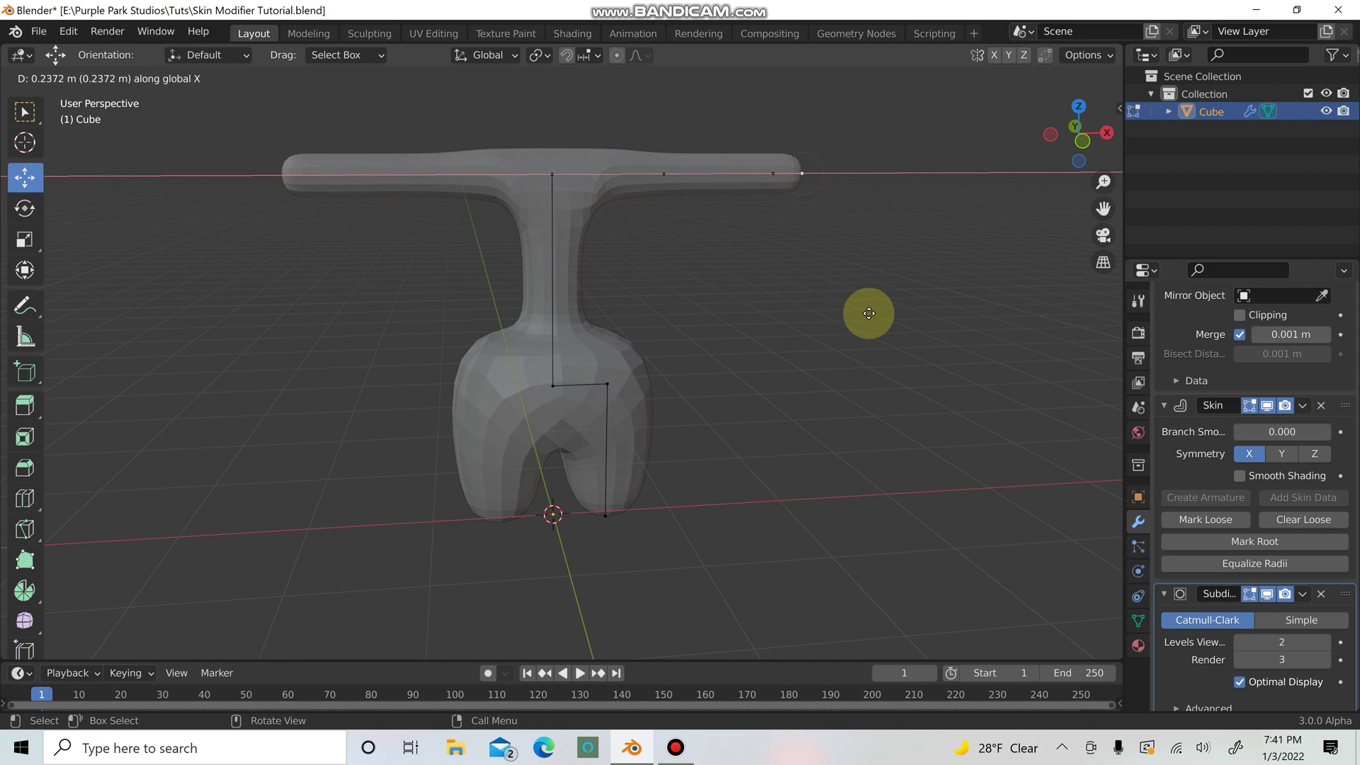
pyautogui.click(869, 313)
pyautogui.hotkey('ctrl', 'a')
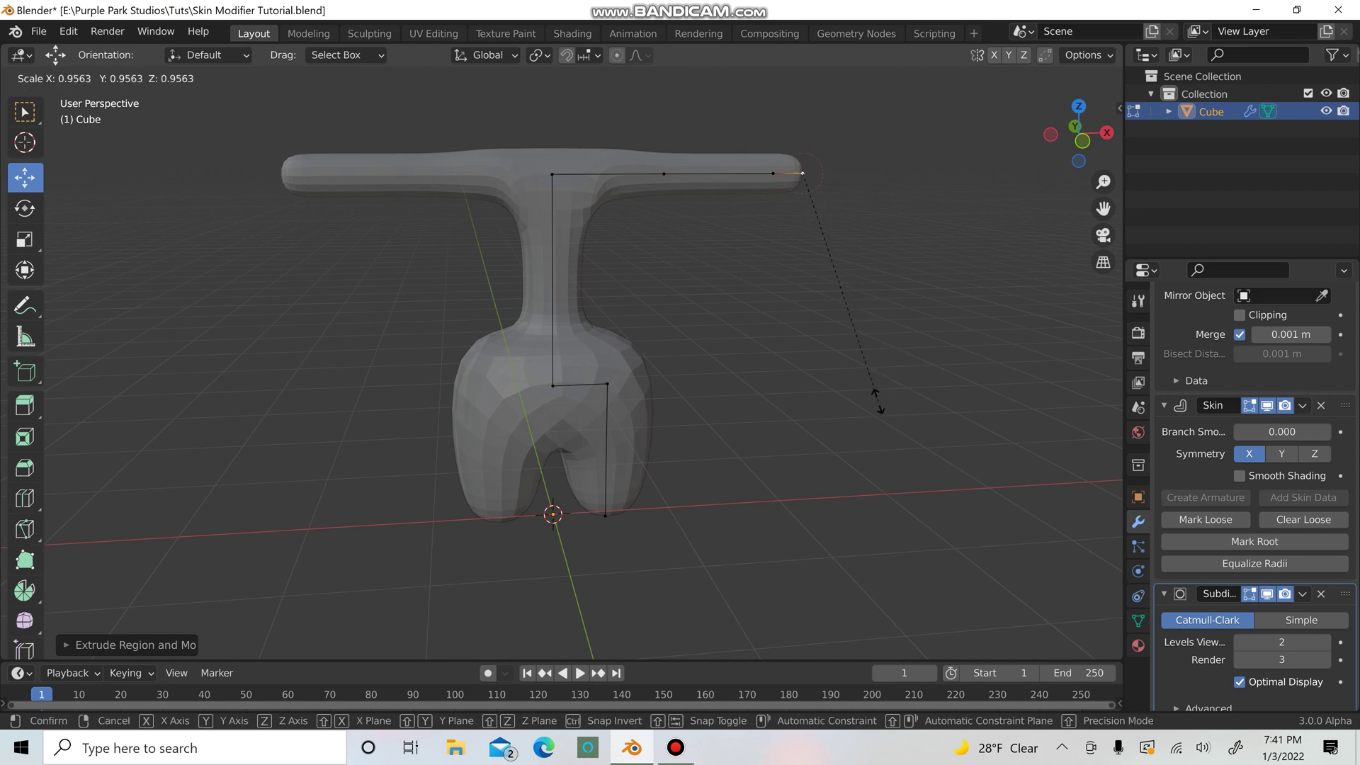
pyautogui.click(822, 279)
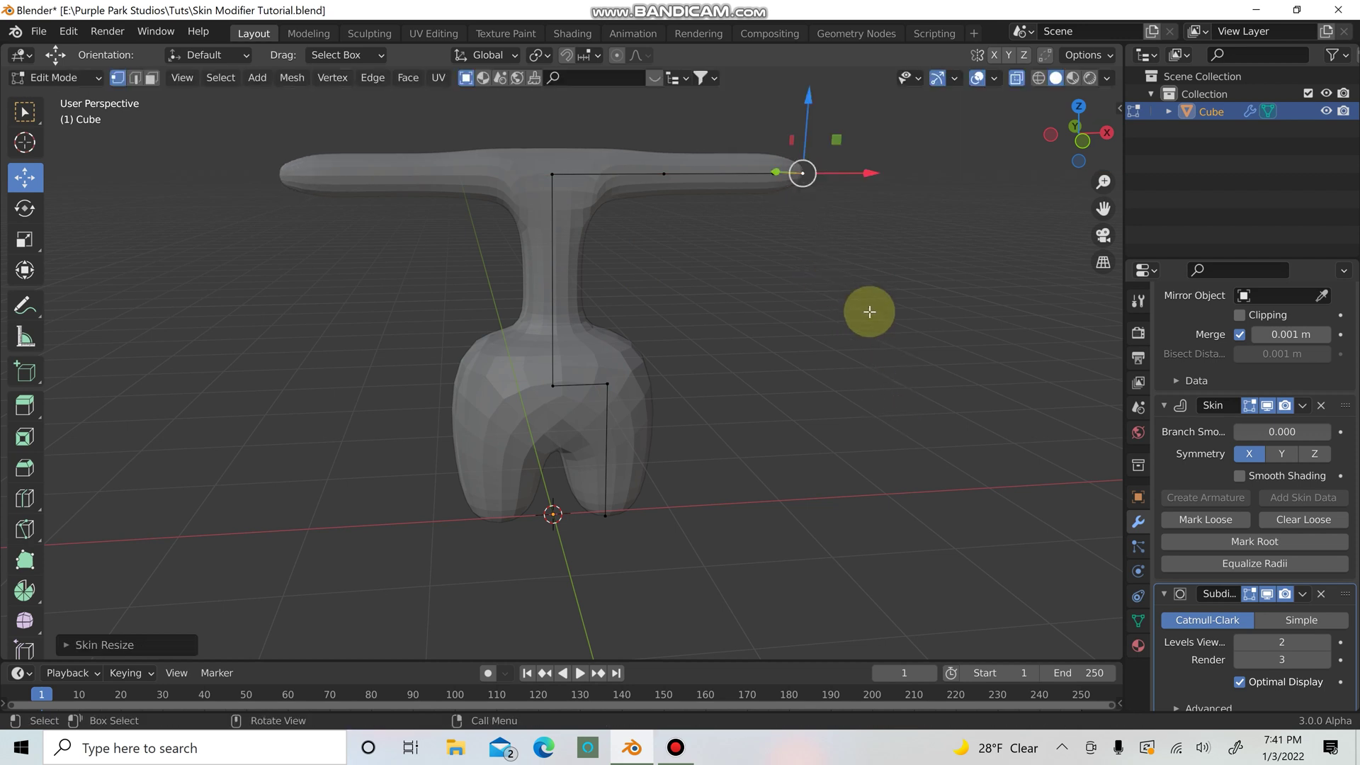
# Step: In top view, extrude the first finger from the wrist vertex diagonally outward toward positive Y
pyautogui.press('KP_7')
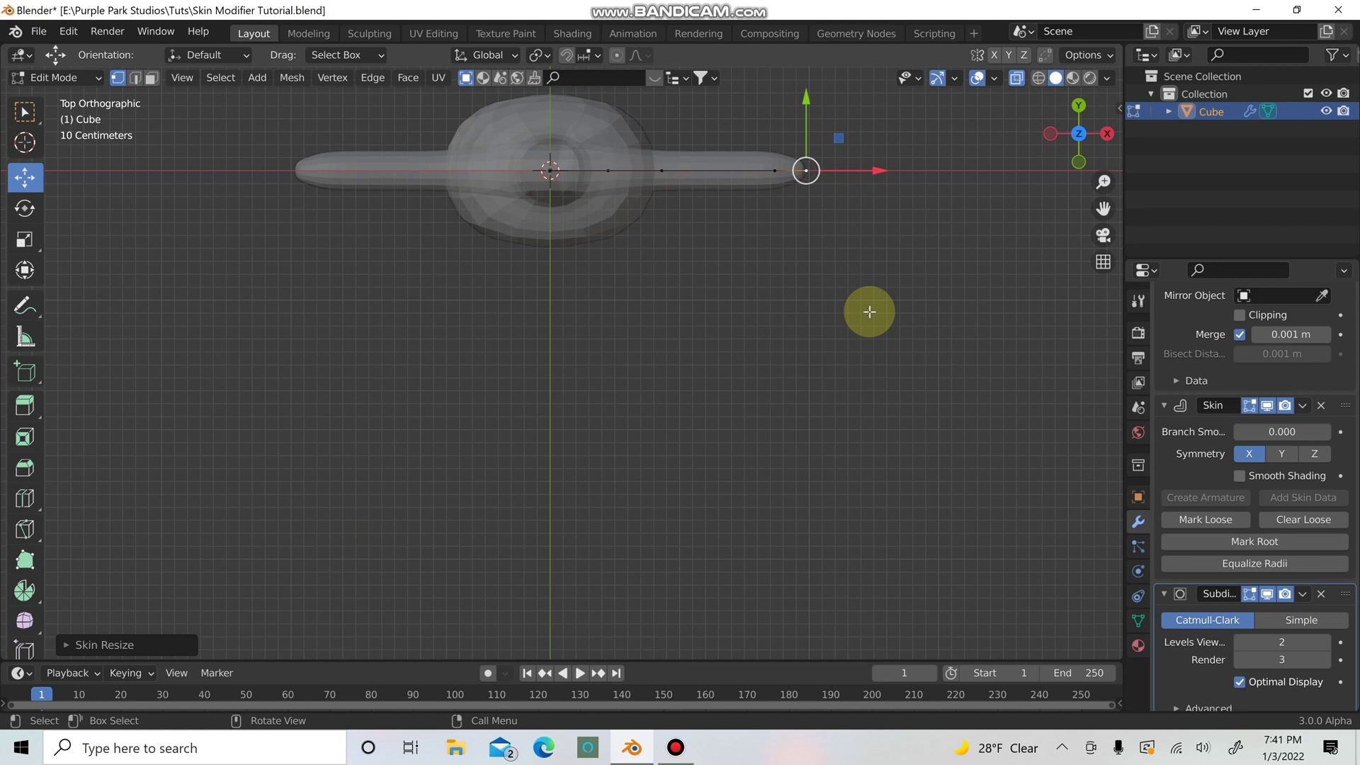
pyautogui.scroll(5, 870, 310)
pyautogui.scroll(-3, 743, 283)
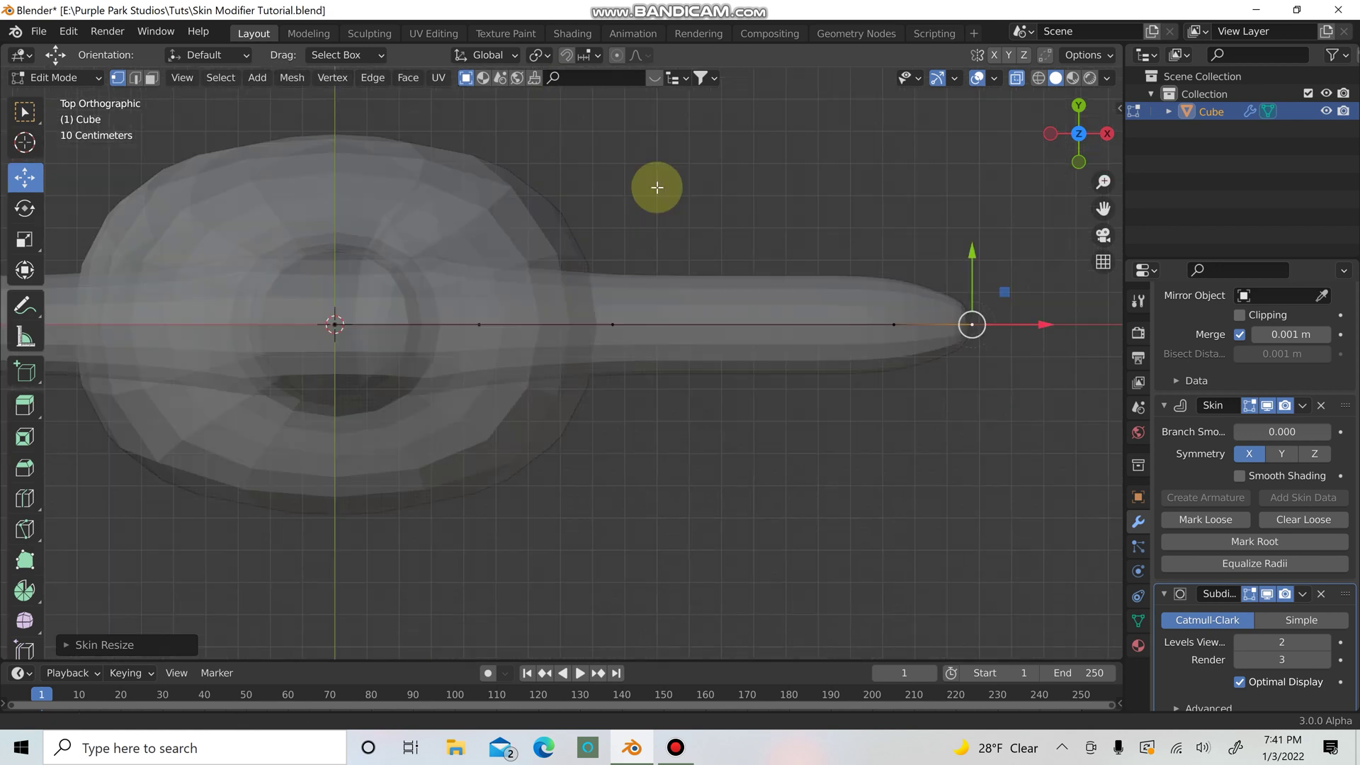
pyautogui.scroll(4, 921, 457)
pyautogui.keyDown('shift'); pyautogui.moveTo(886, 452); pyautogui.dragTo(860, 401, button='middle'); pyautogui.keyUp('shift')
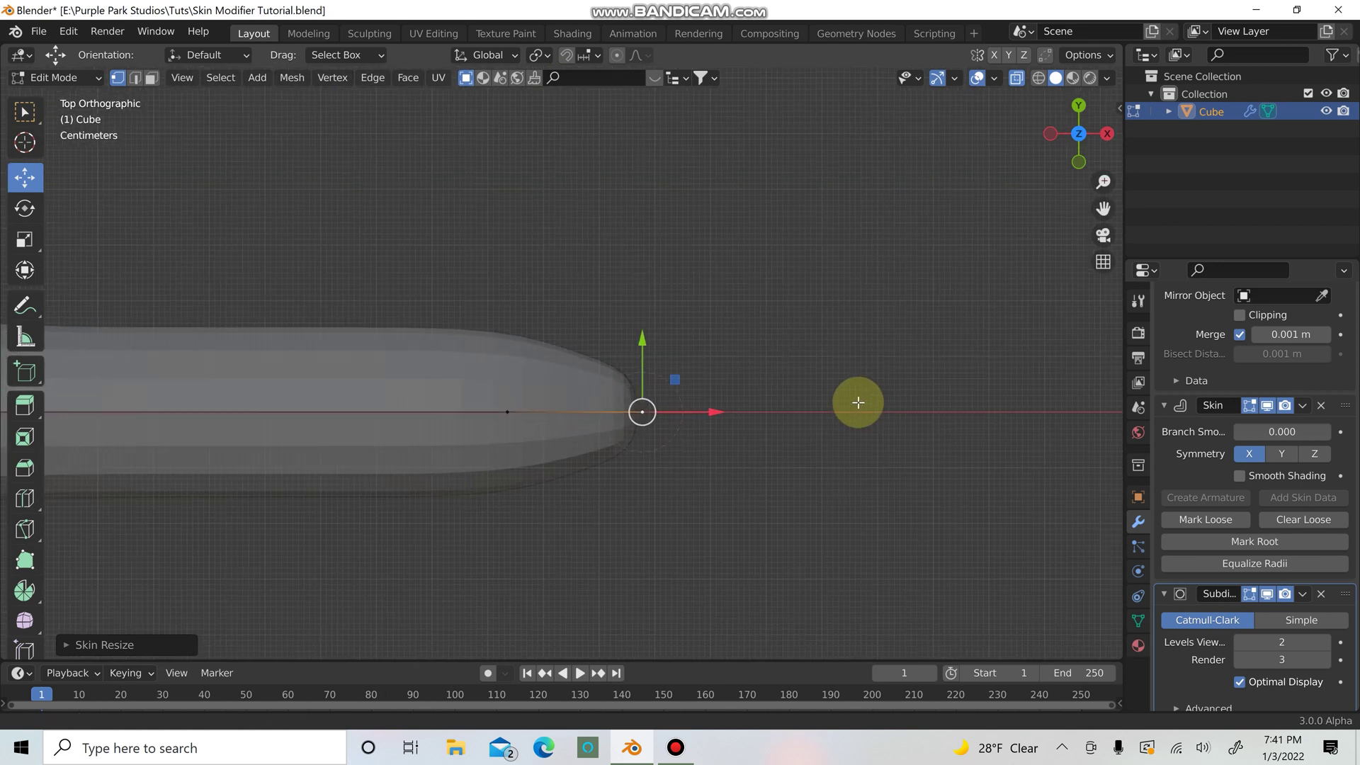
pyautogui.scroll(-2, 836, 418)
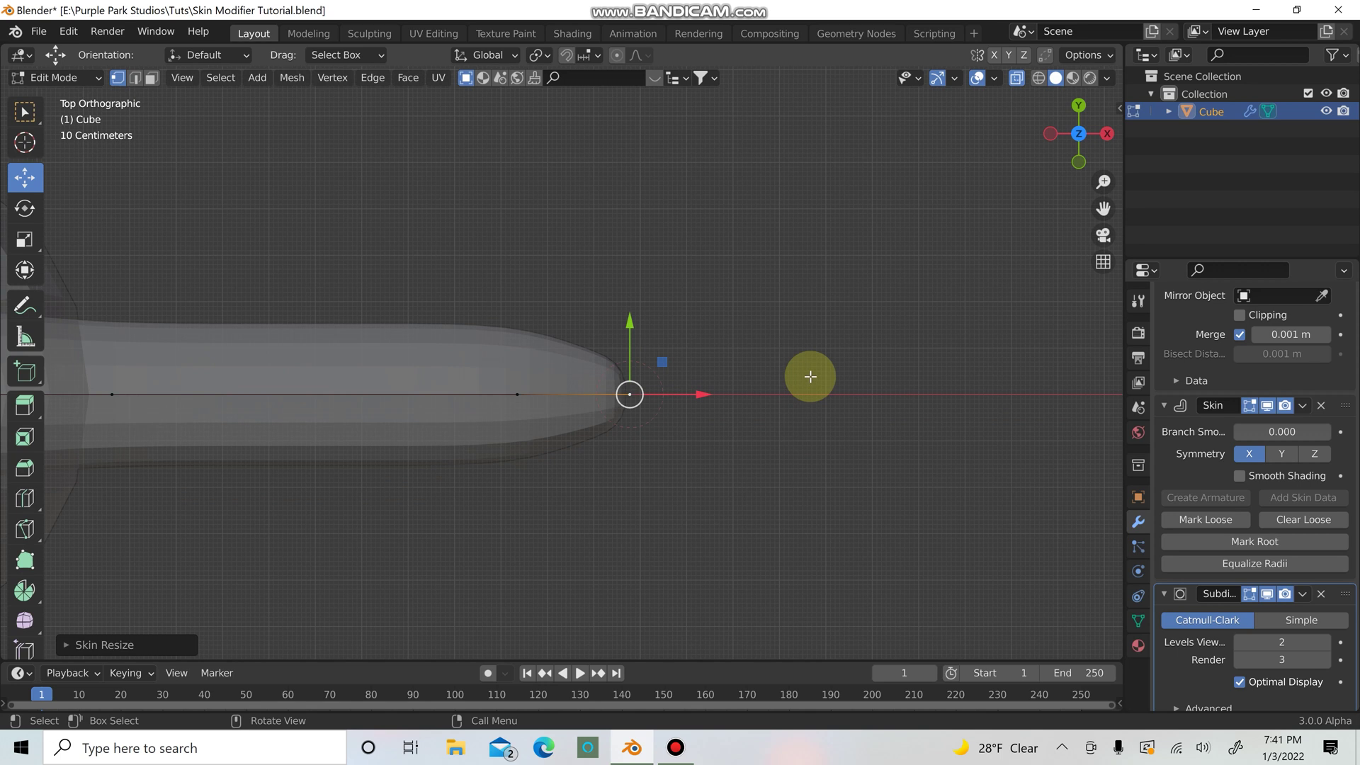
pyautogui.press('e')
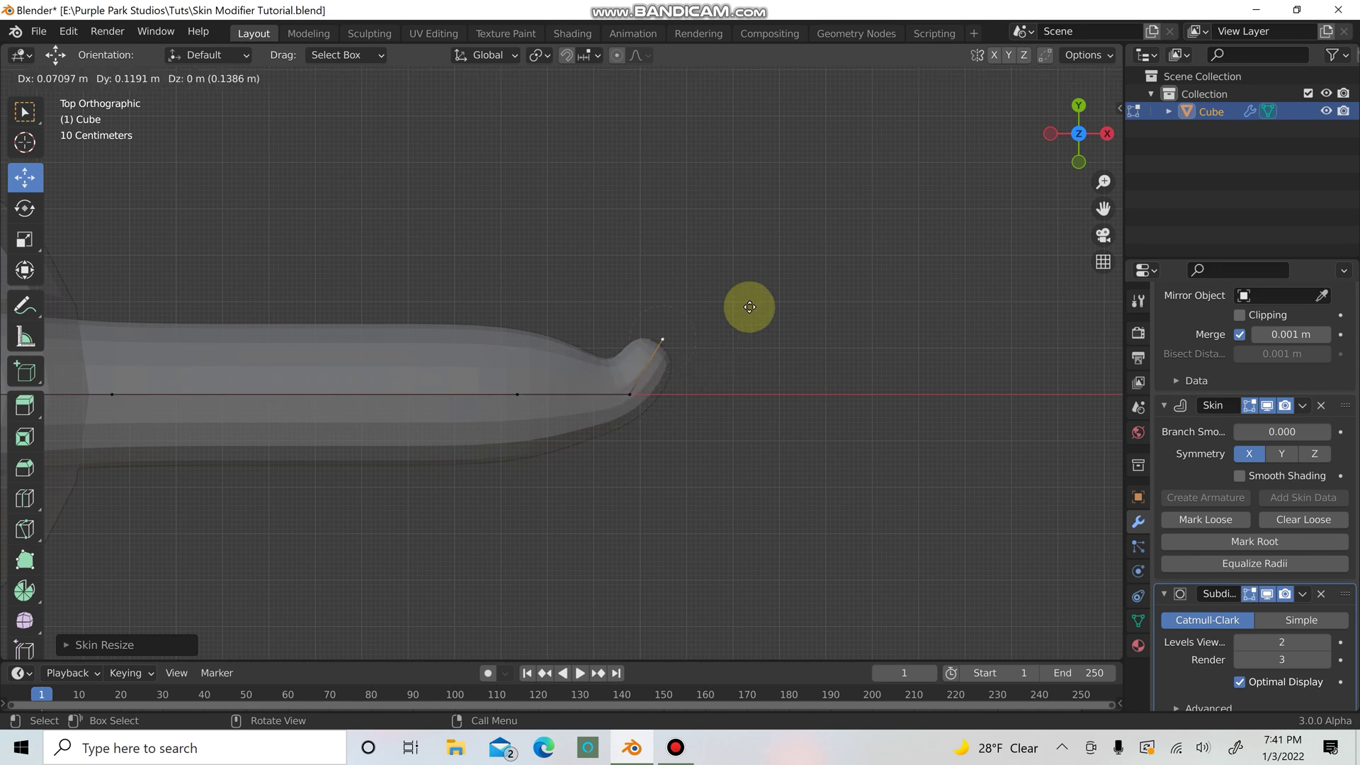
pyautogui.click(790, 261)
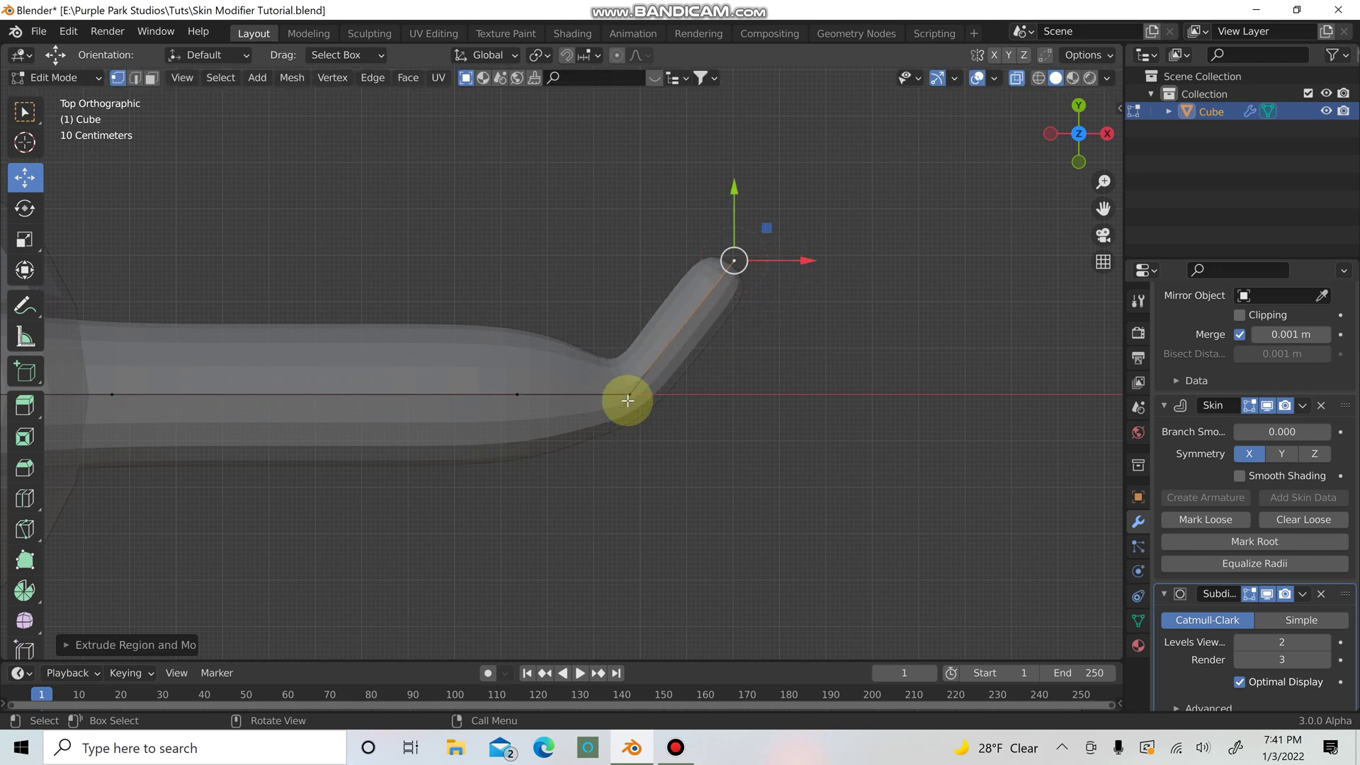
# Step: Extrude two more fingers from the wrist vertex, one about 0.36 m nearly straight along X and one diagonally toward negative Y
pyautogui.click(628, 400)
pyautogui.press('e')
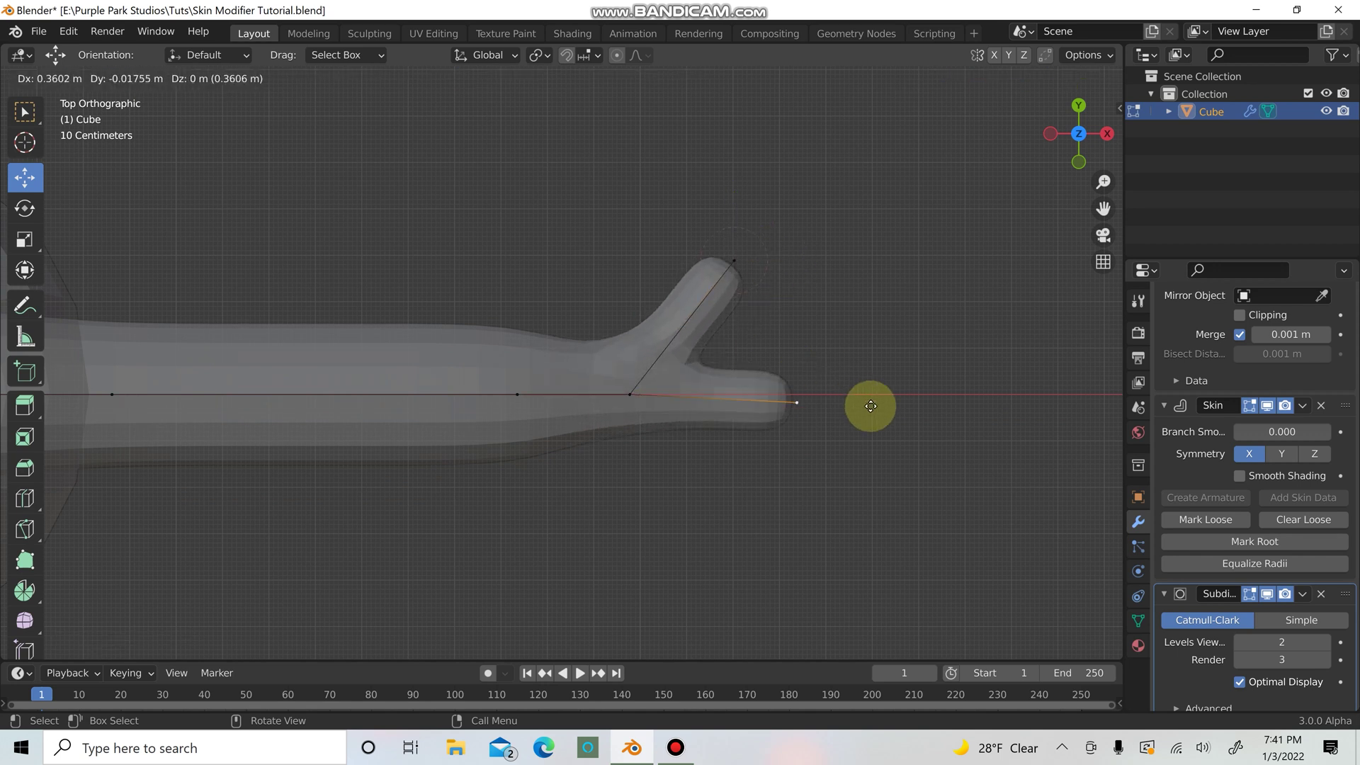
pyautogui.click(872, 406)
pyautogui.click(630, 395)
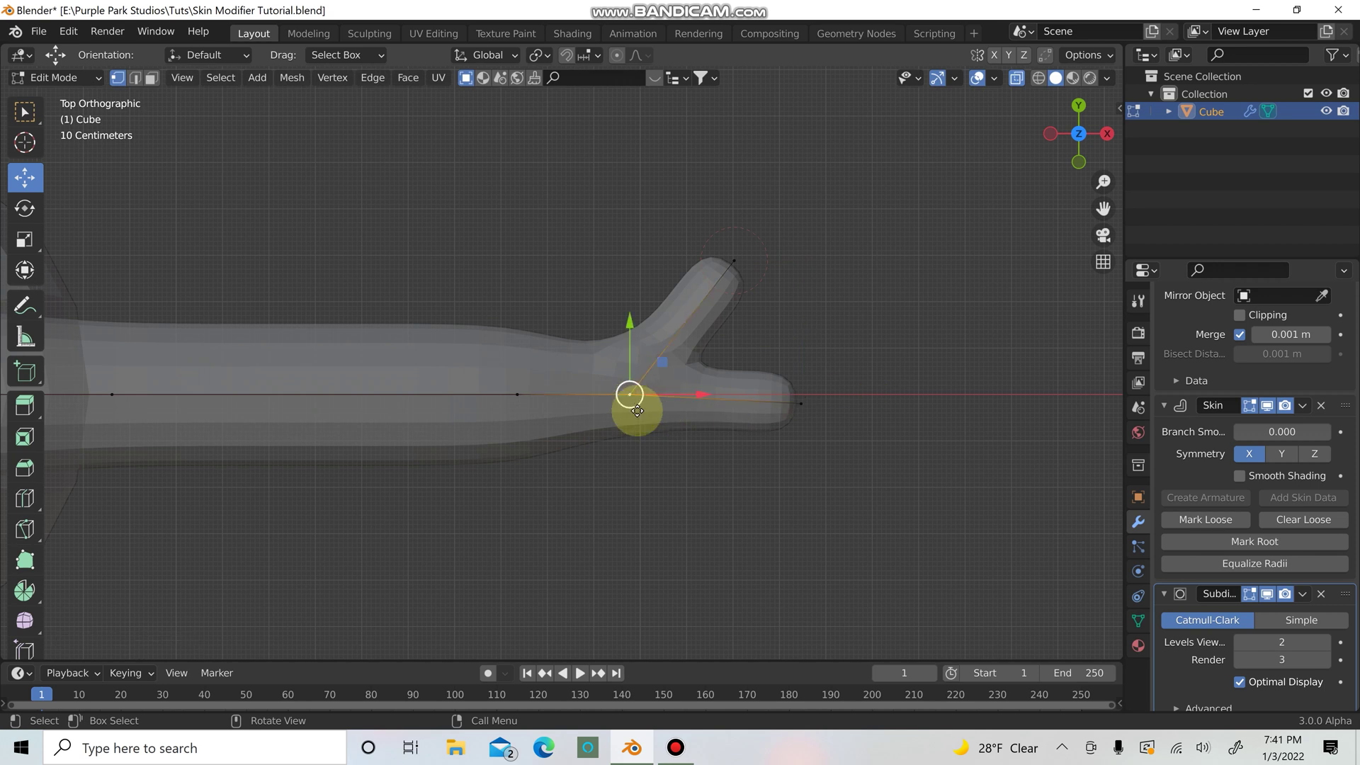
pyautogui.press('e')
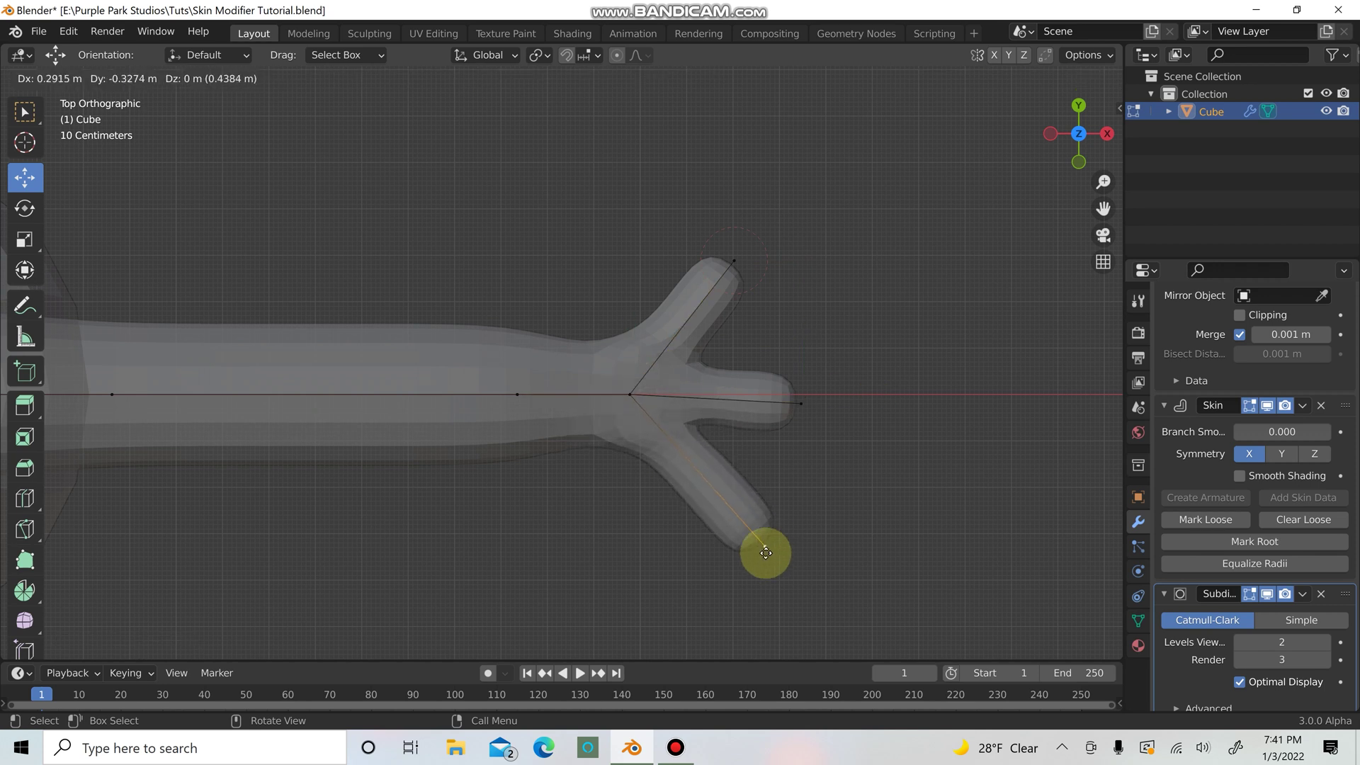
pyautogui.click(757, 547)
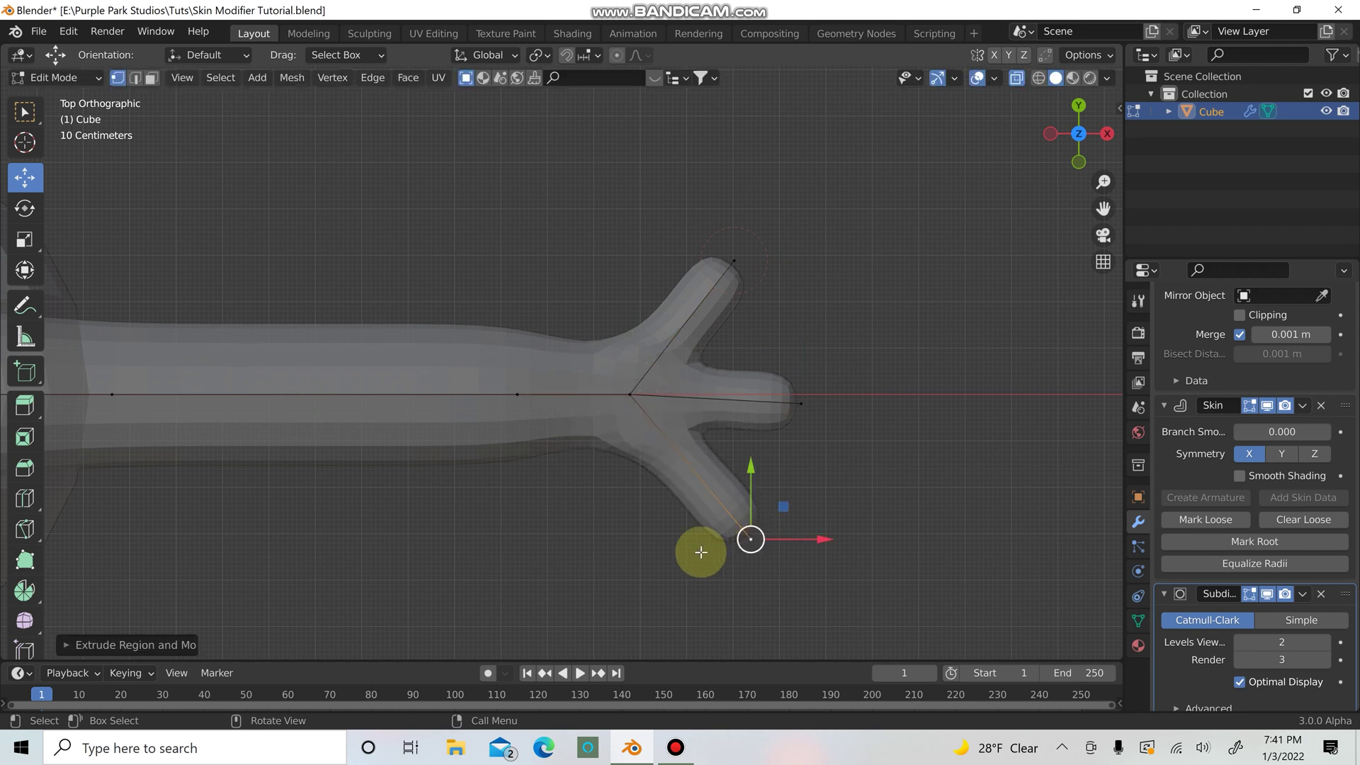
pyautogui.moveTo(699, 553); pyautogui.dragTo(598, 428, button='middle')
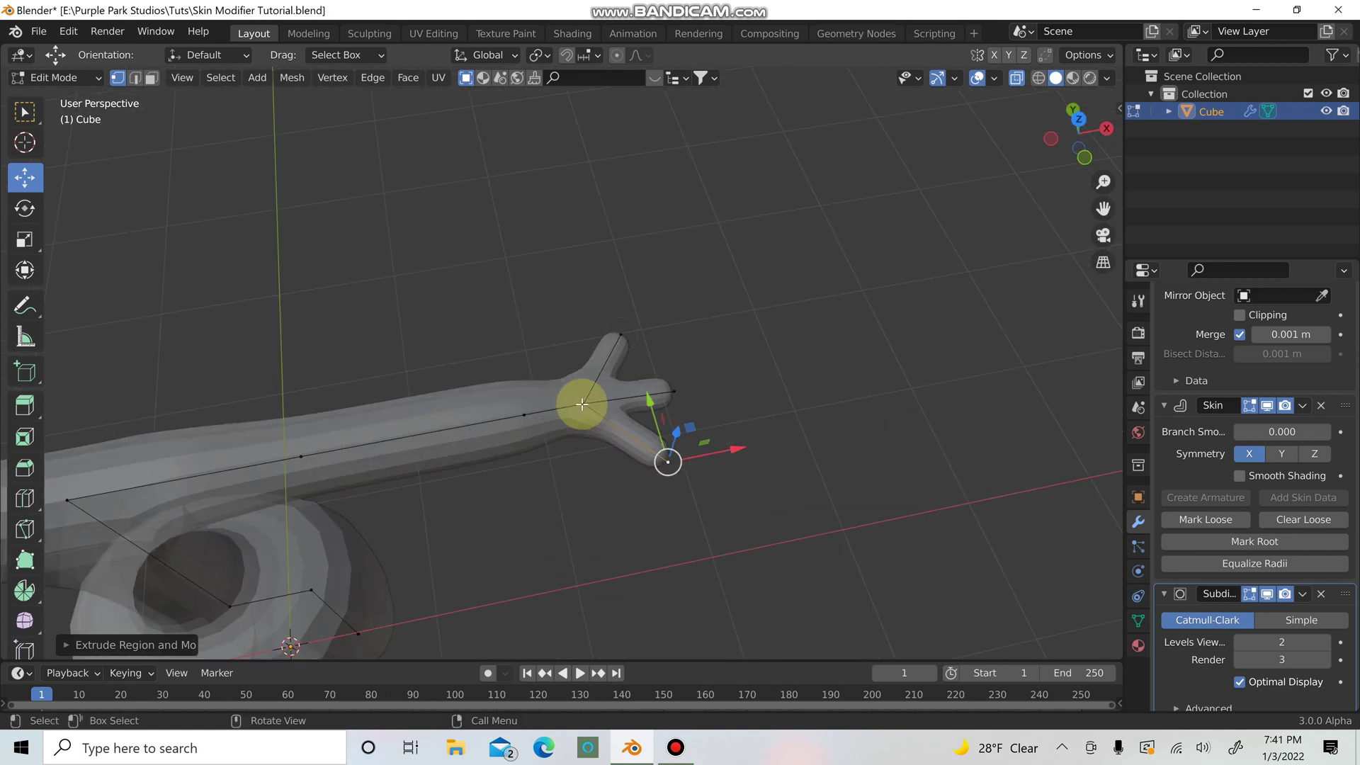
# Step: In top view, extrude a thumb about 0.3 m from the wrist vertex toward negative Y and enlarge the skin radius at its tip
pyautogui.click(583, 403)
pyautogui.press('KP_7')
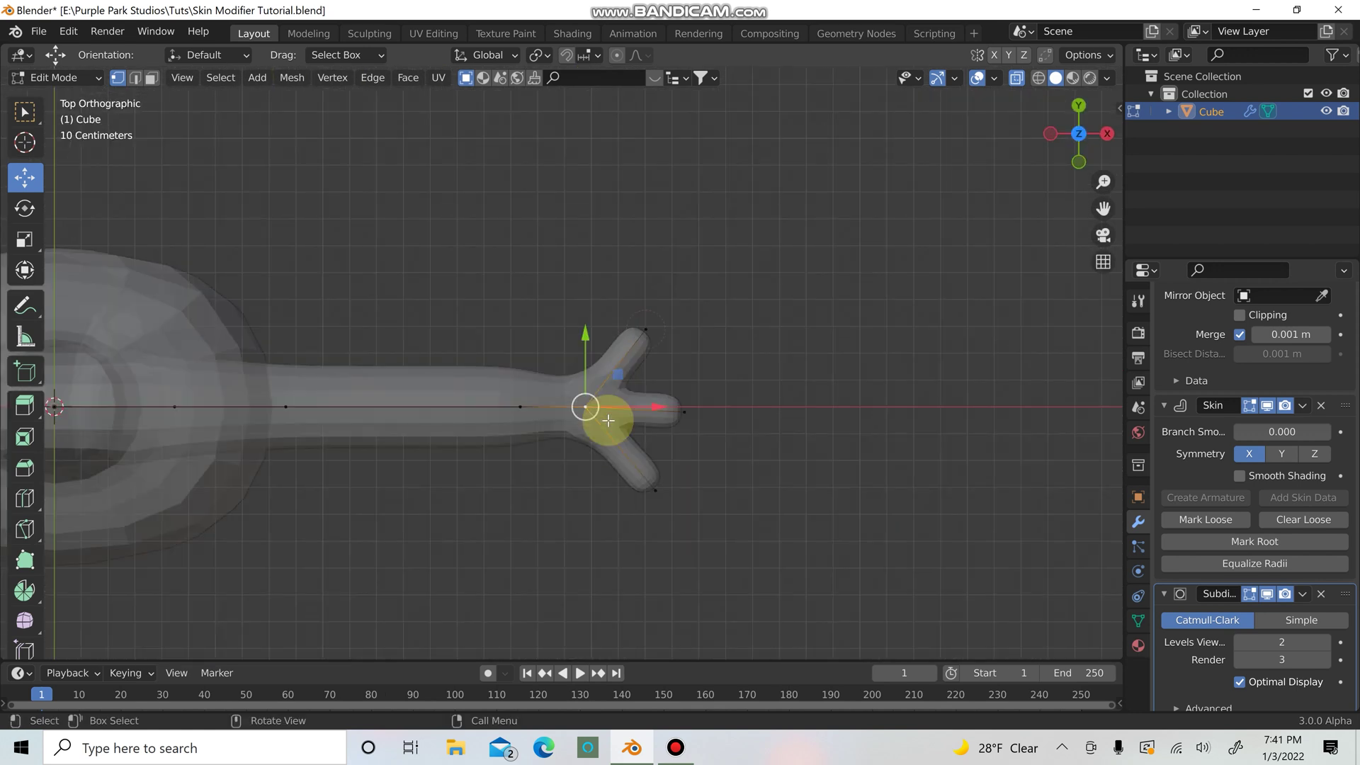
pyautogui.press('e')
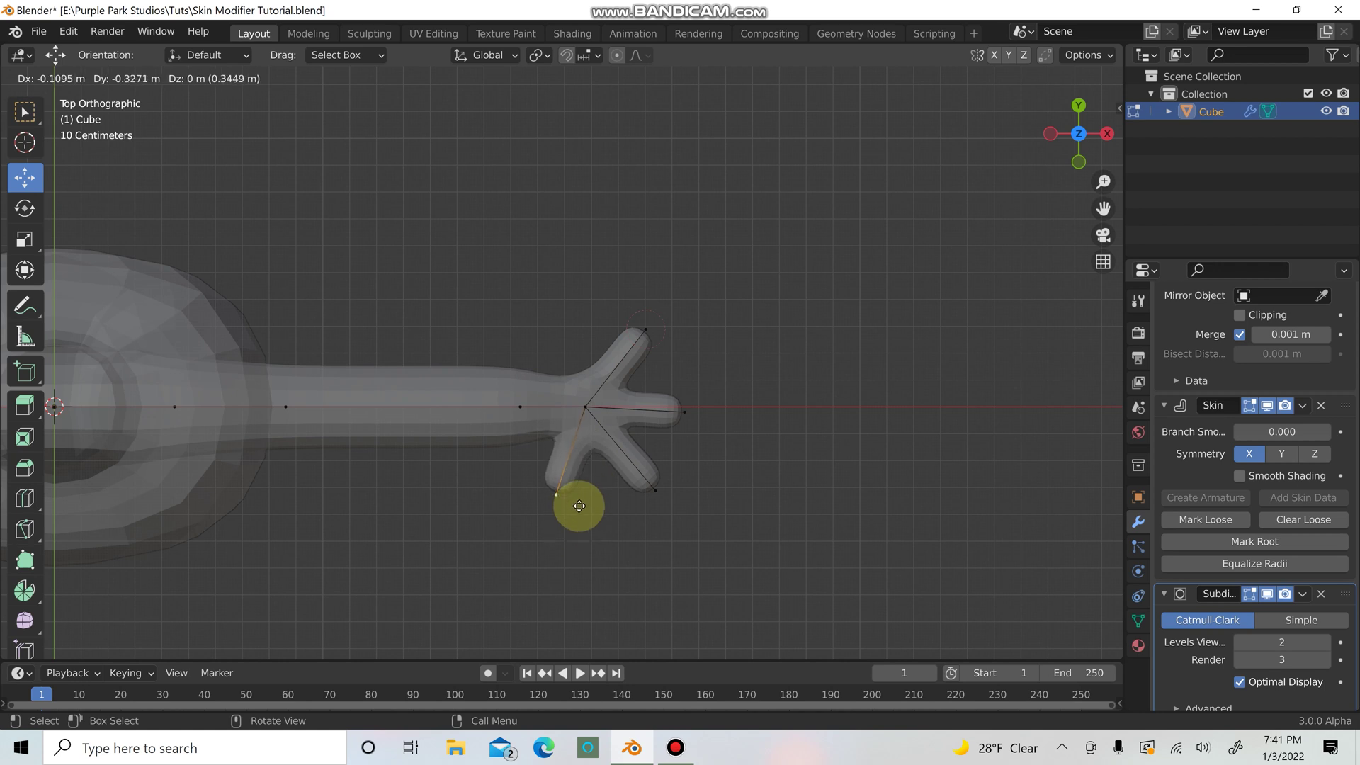
pyautogui.click(586, 501)
pyautogui.hotkey('ctrl', 'a')
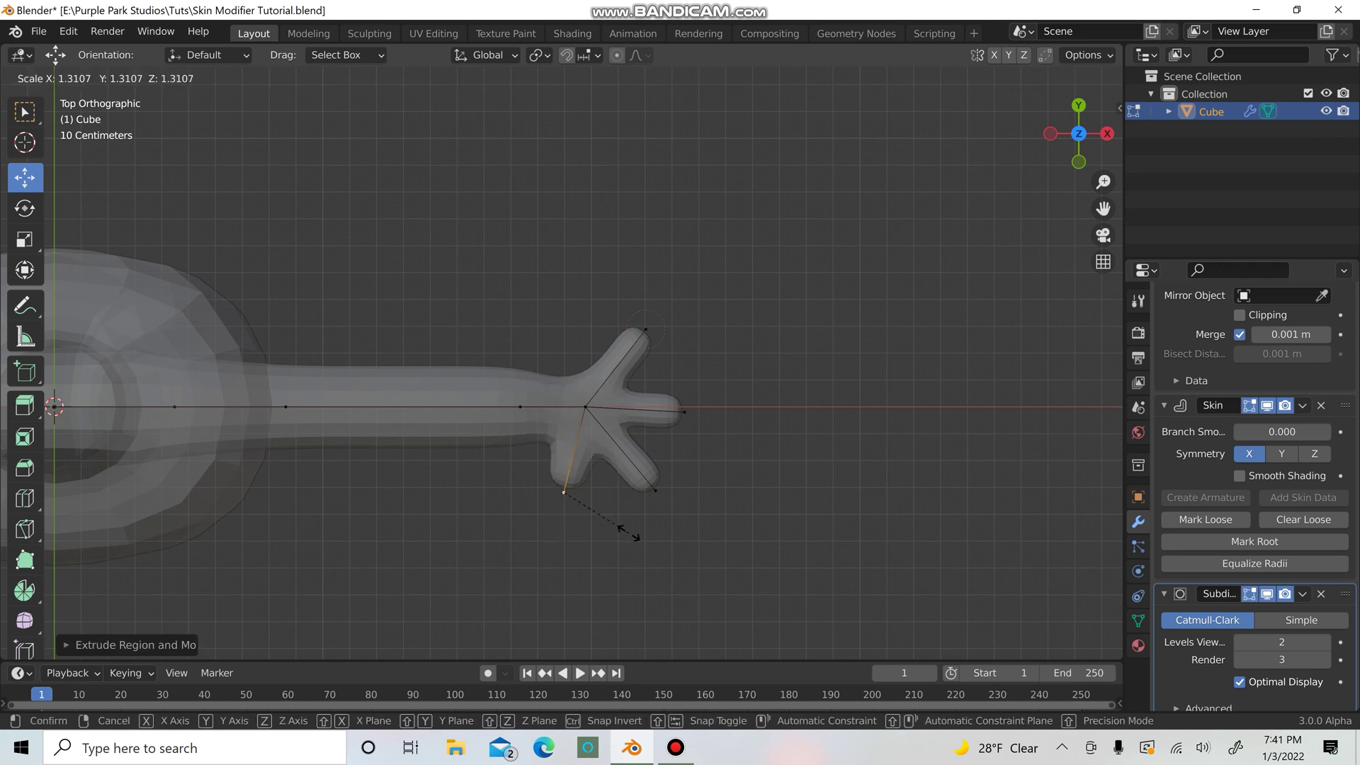
pyautogui.click(626, 533)
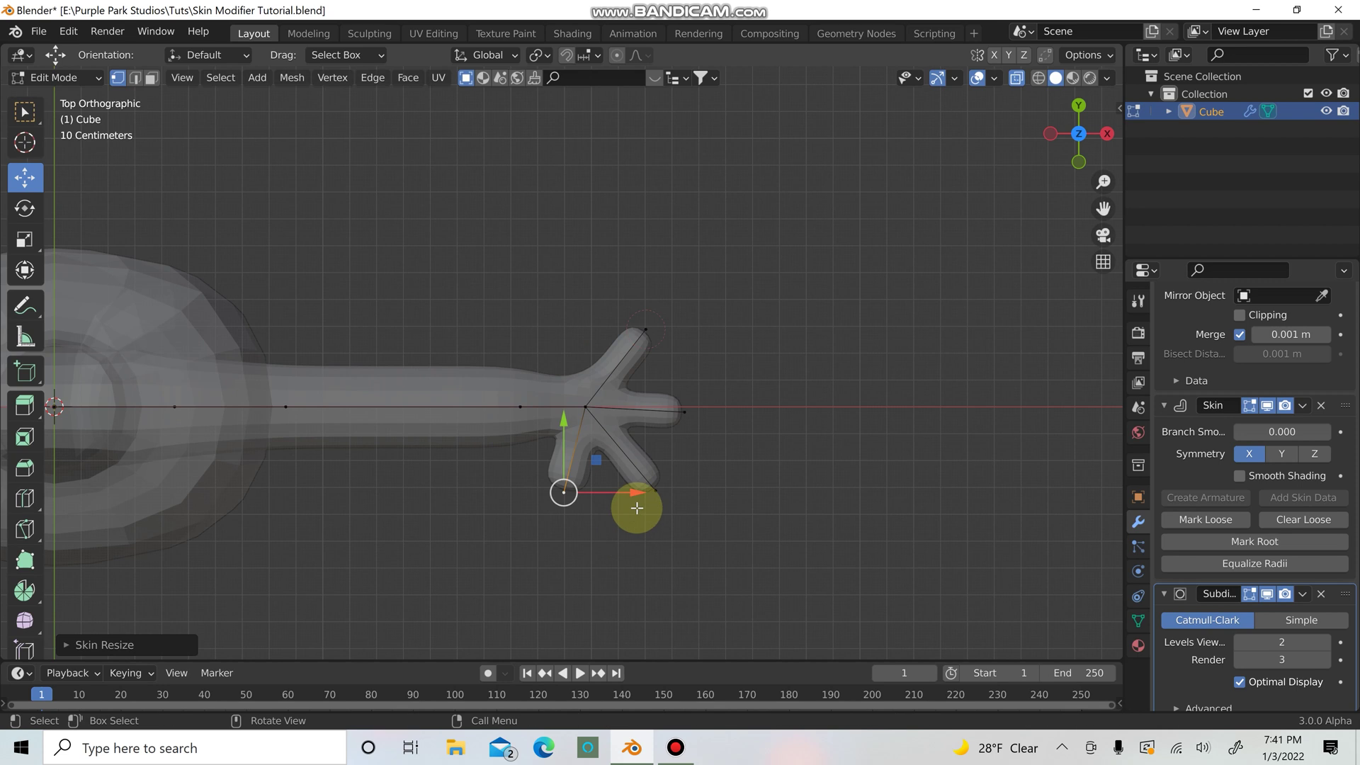
# Step: Select the end vertices of the three fingers together and shrink their skin radius slightly
pyautogui.click(649, 487)
pyautogui.keyDown('shift'); pyautogui.click(684, 408); pyautogui.keyUp('shift')
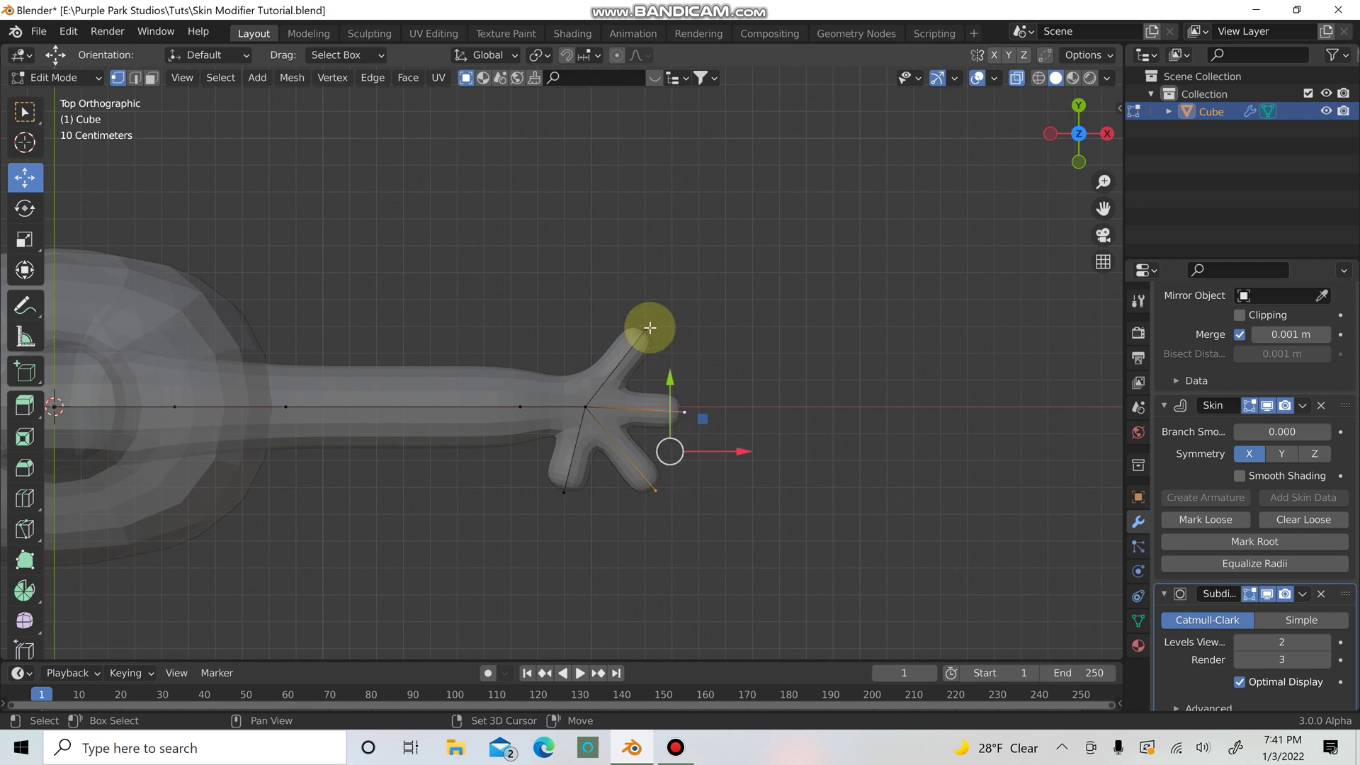
pyautogui.keyDown('shift'); pyautogui.click(646, 328); pyautogui.keyUp('shift')
pyautogui.click(645, 330)
pyautogui.click(679, 429)
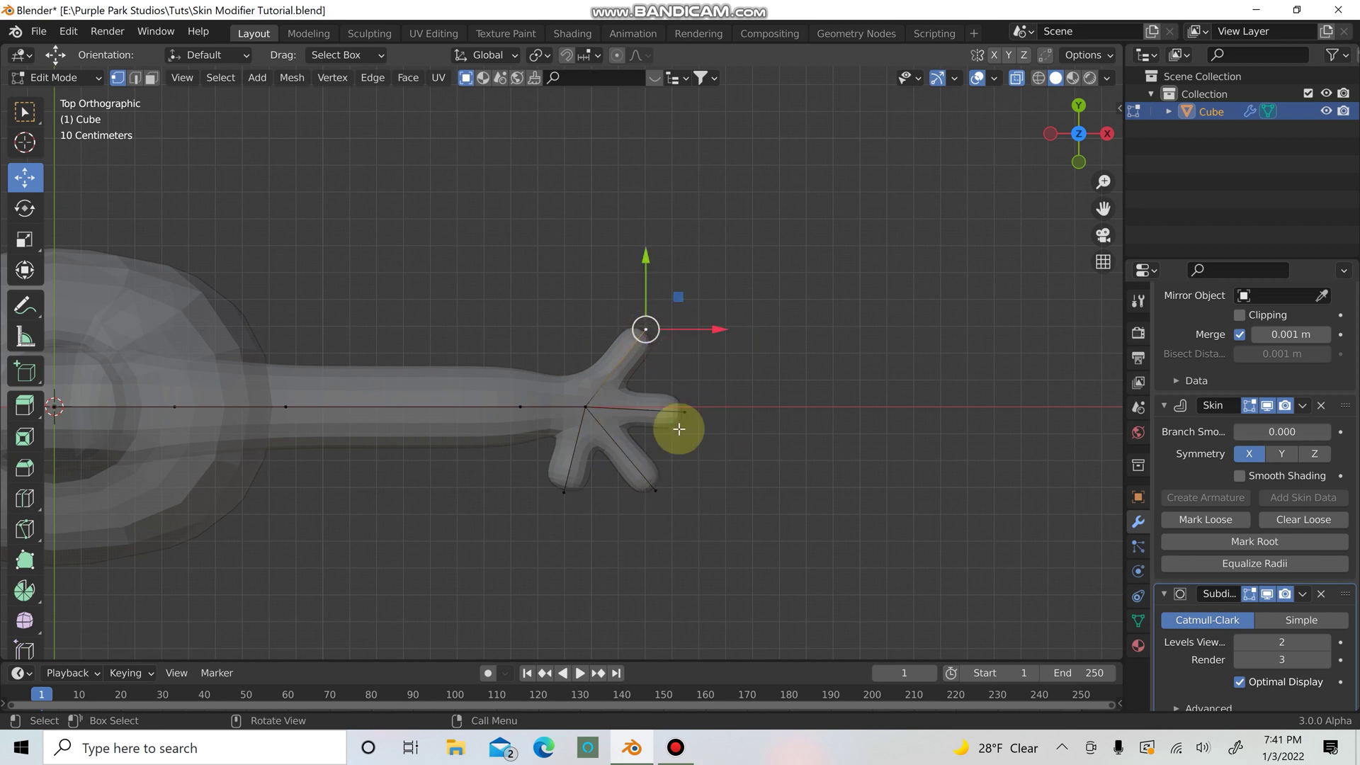
pyautogui.keyDown('shift'); pyautogui.click(659, 485); pyautogui.keyUp('shift')
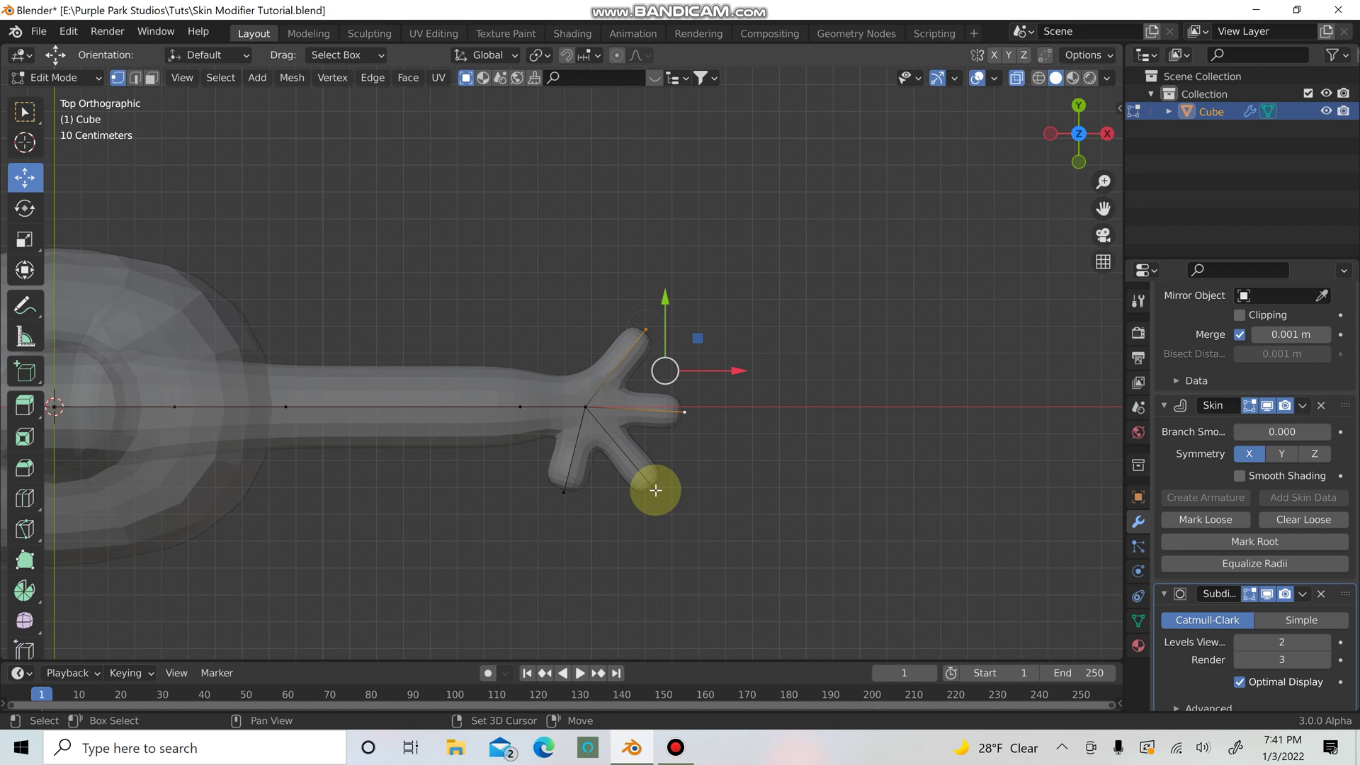
pyautogui.keyDown('shift'); pyautogui.click(656, 491); pyautogui.keyUp('shift')
pyautogui.press('s')
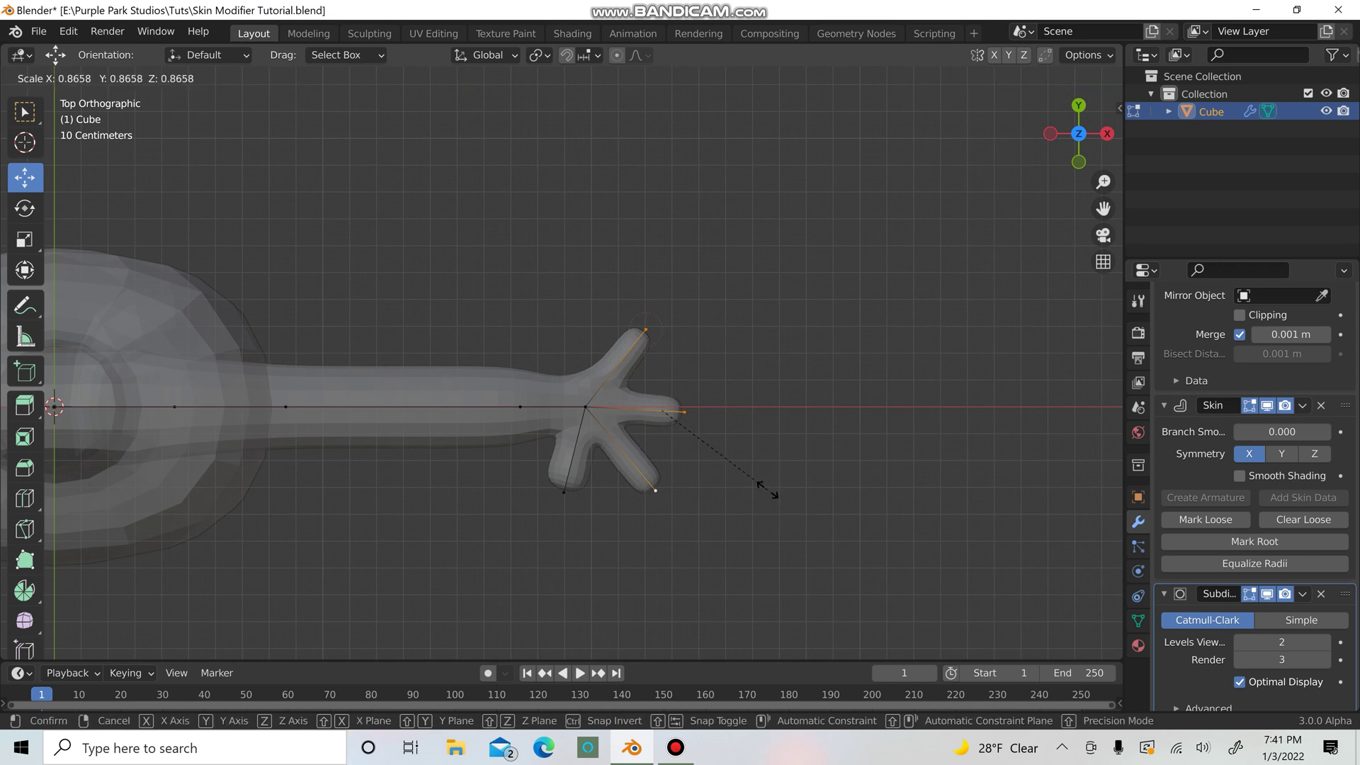
pyautogui.click(737, 477)
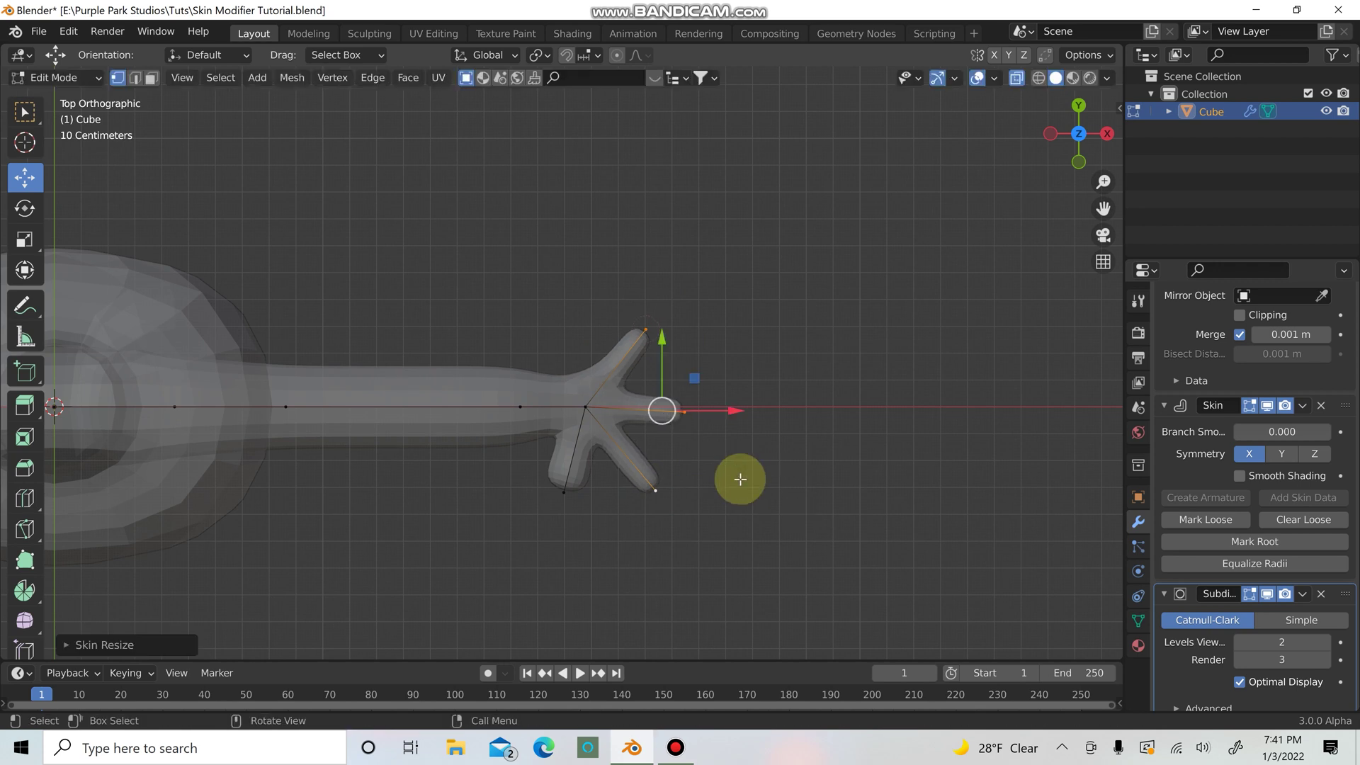
# Step: Select only the thumb's end vertex and reduce its skin radius to slim the thumb
pyautogui.click(564, 490)
pyautogui.press('a')
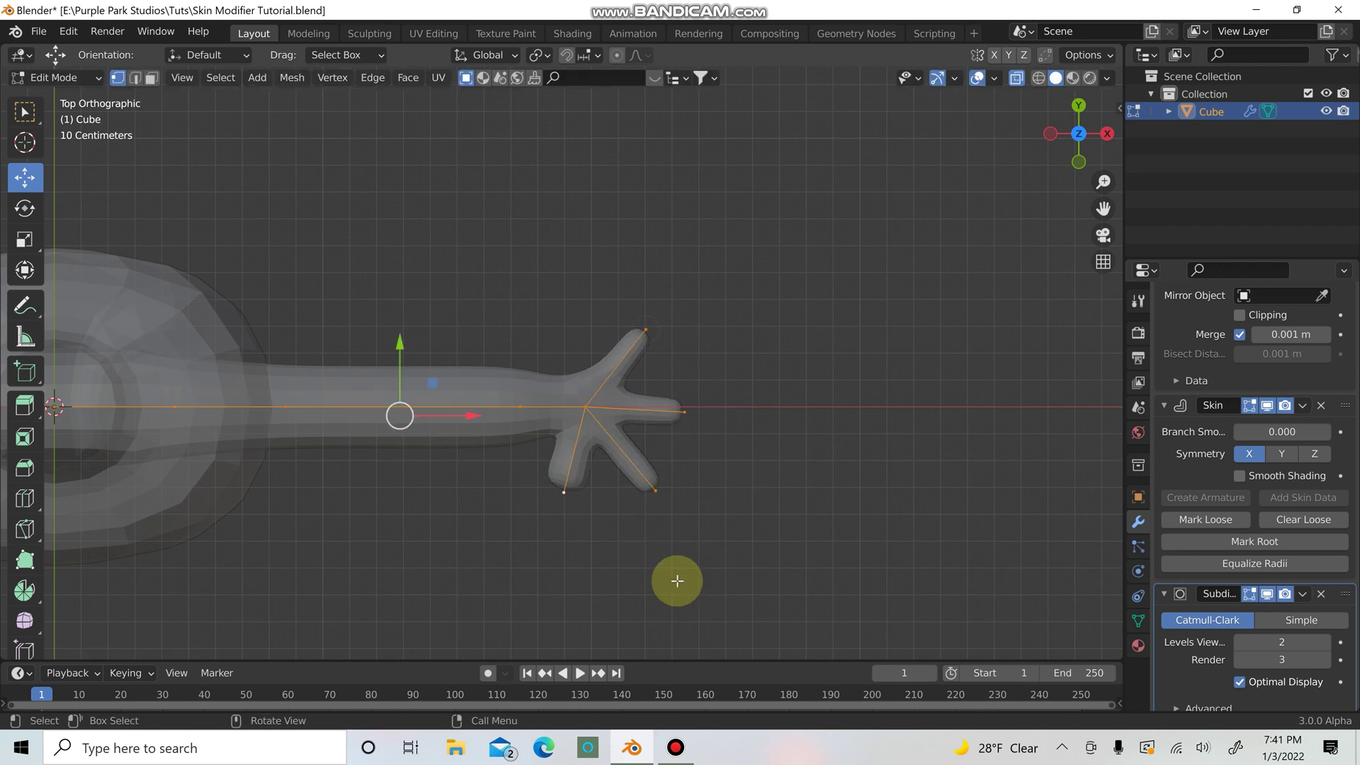
pyautogui.hotkey('alt', 'a')
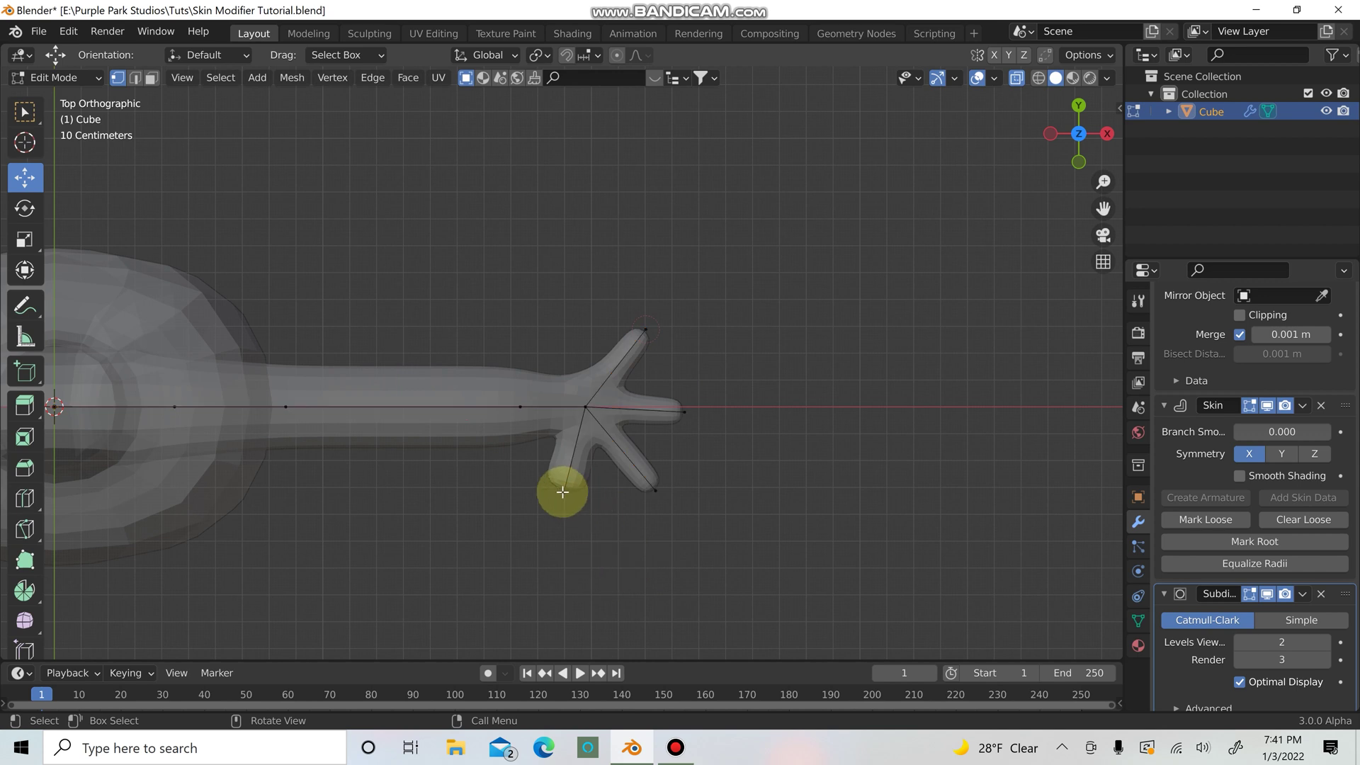
pyautogui.press('a')
pyautogui.hotkey('alt', 'a')
pyautogui.click(594, 517)
pyautogui.hotkey('ctrl', 'a')
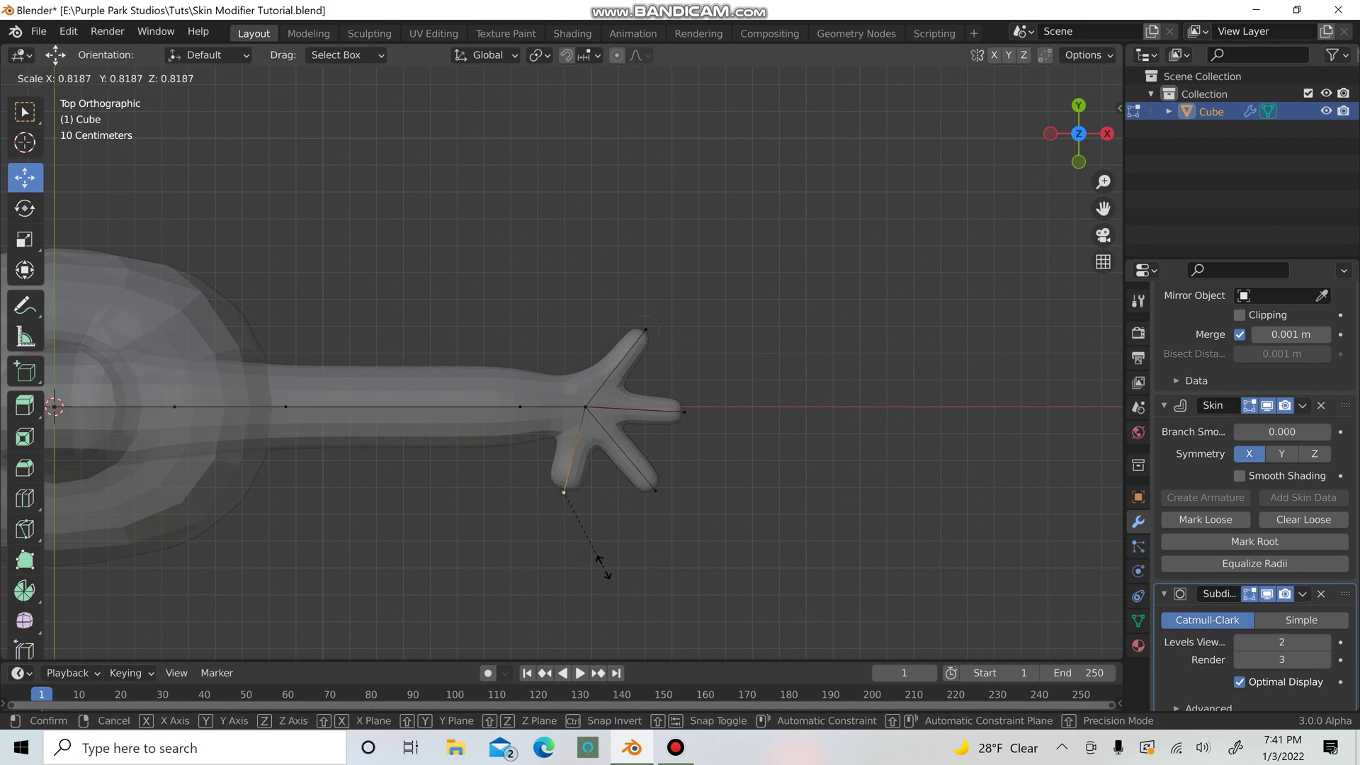
pyautogui.click(599, 549)
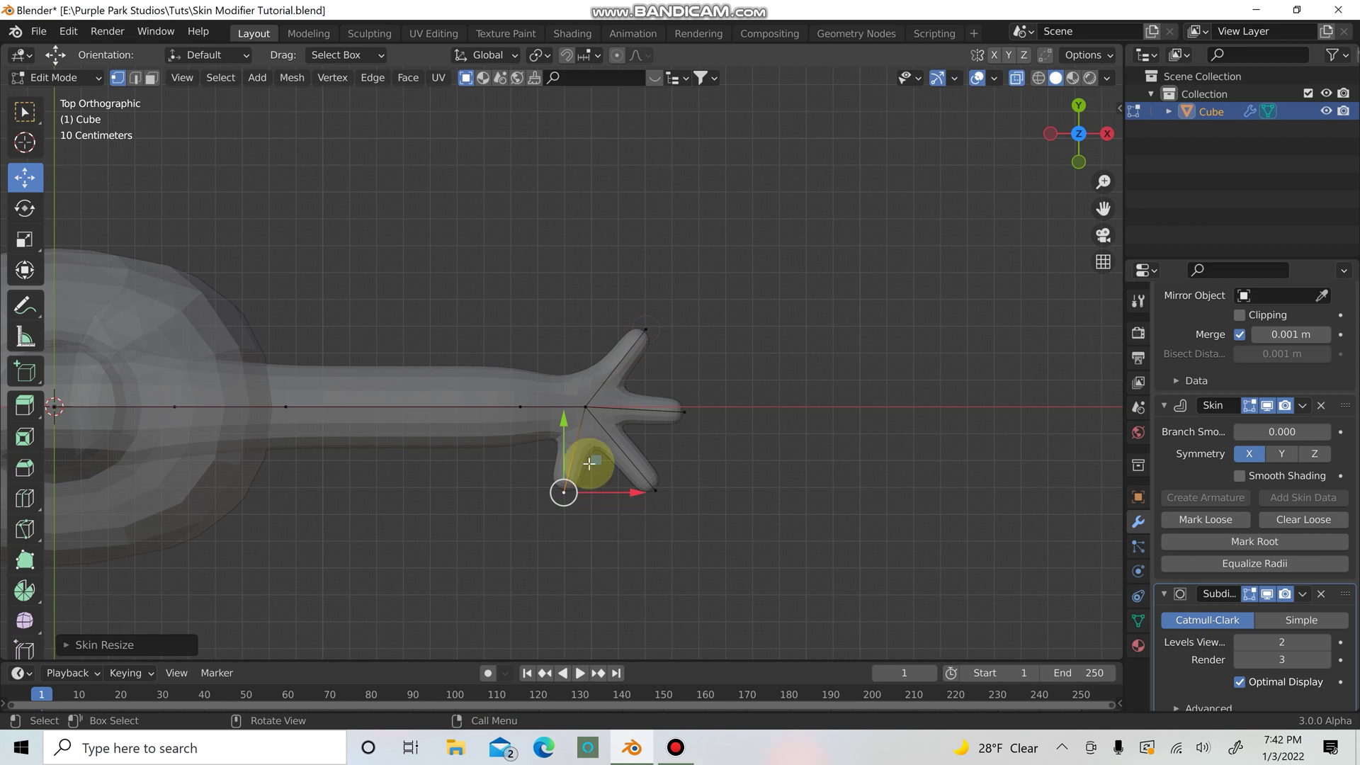
# Step: Save the current progress to the existing Skin Modifier Tutorial.blend file
pyautogui.scroll(3, 610, 465)
pyautogui.scroll(-1, 654, 460)
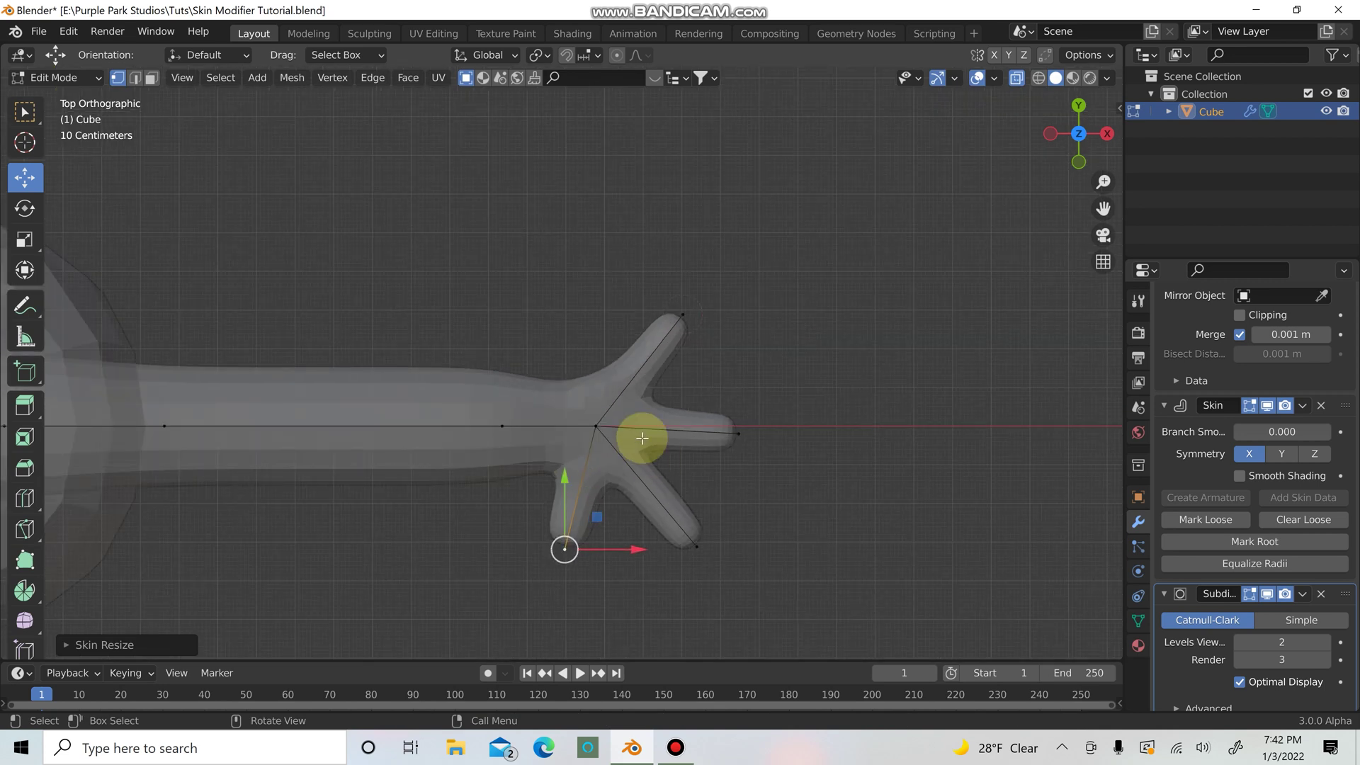
pyautogui.click(682, 498)
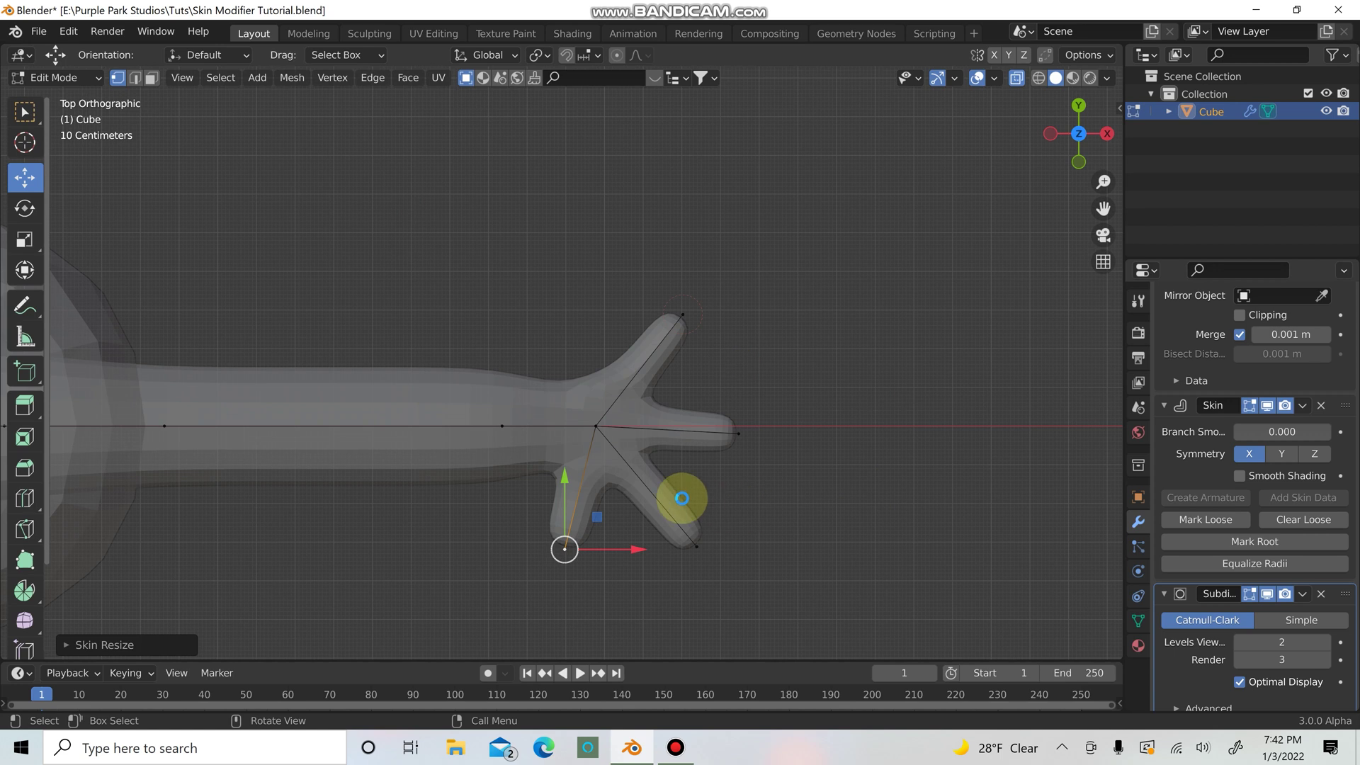
pyautogui.scroll(-5, 681, 498)
pyautogui.hotkey('ctrl', 's')
# Step: In right view, extrude the leg's lower end vertex along negative Y to form a forward-pointing foot
pyautogui.moveTo(550, 492); pyautogui.dragTo(461, 312, button='middle')
pyautogui.scroll(4, 491, 455)
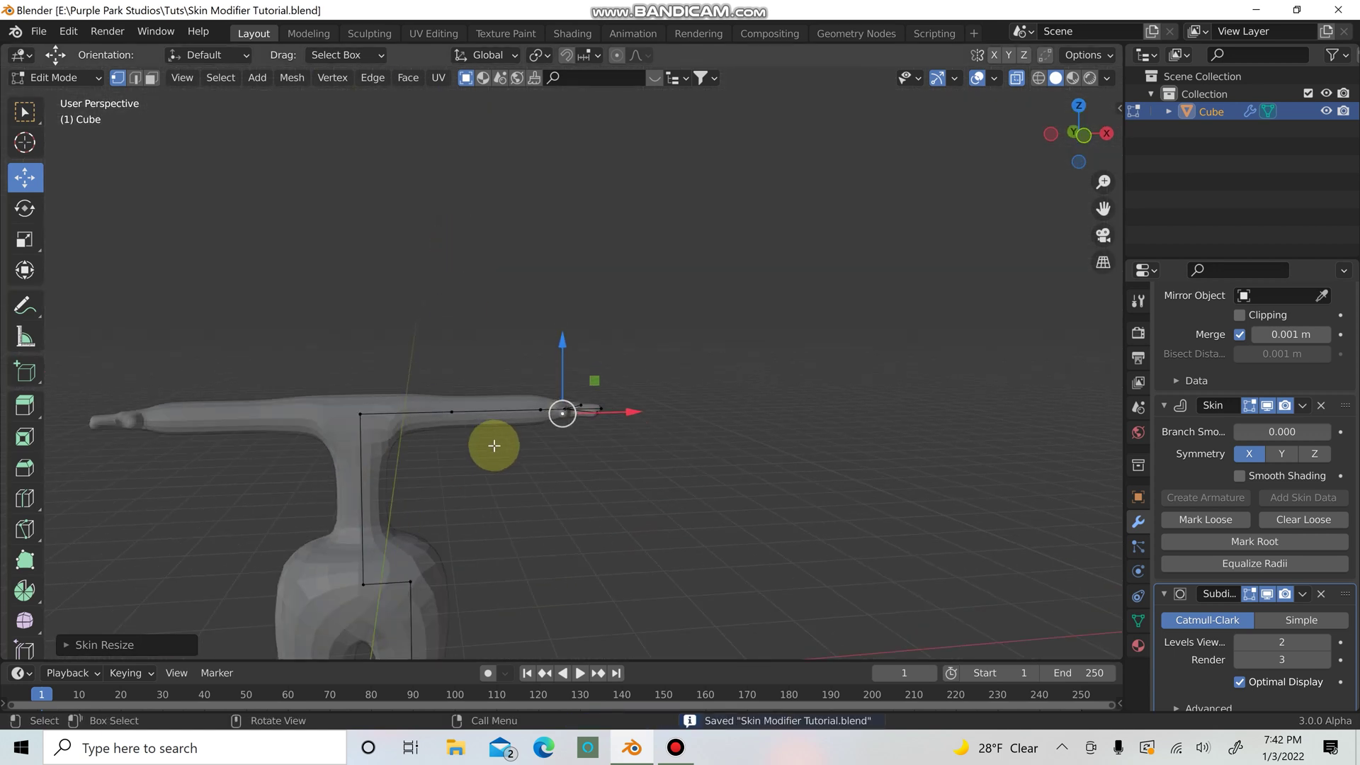
pyautogui.moveTo(496, 443); pyautogui.dragTo(480, 522, button='middle')
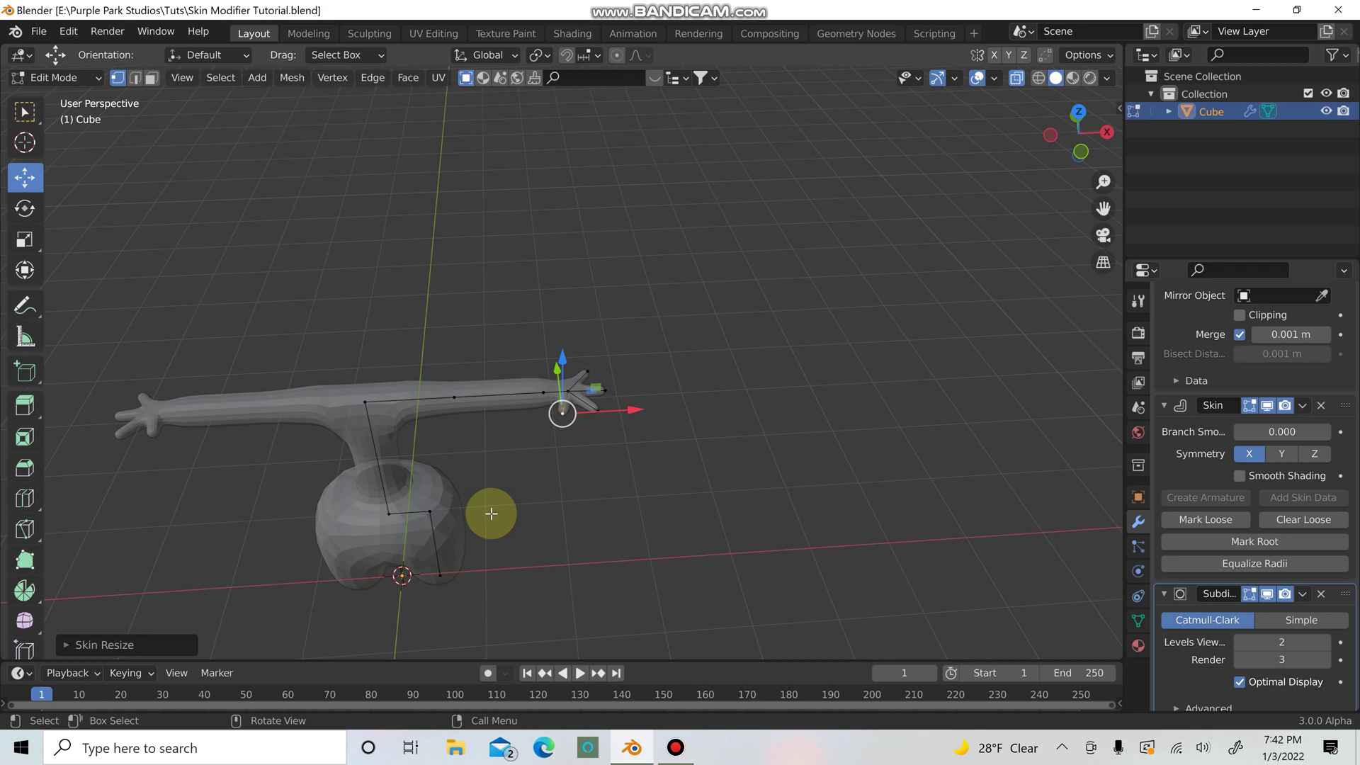
pyautogui.scroll(2, 491, 514)
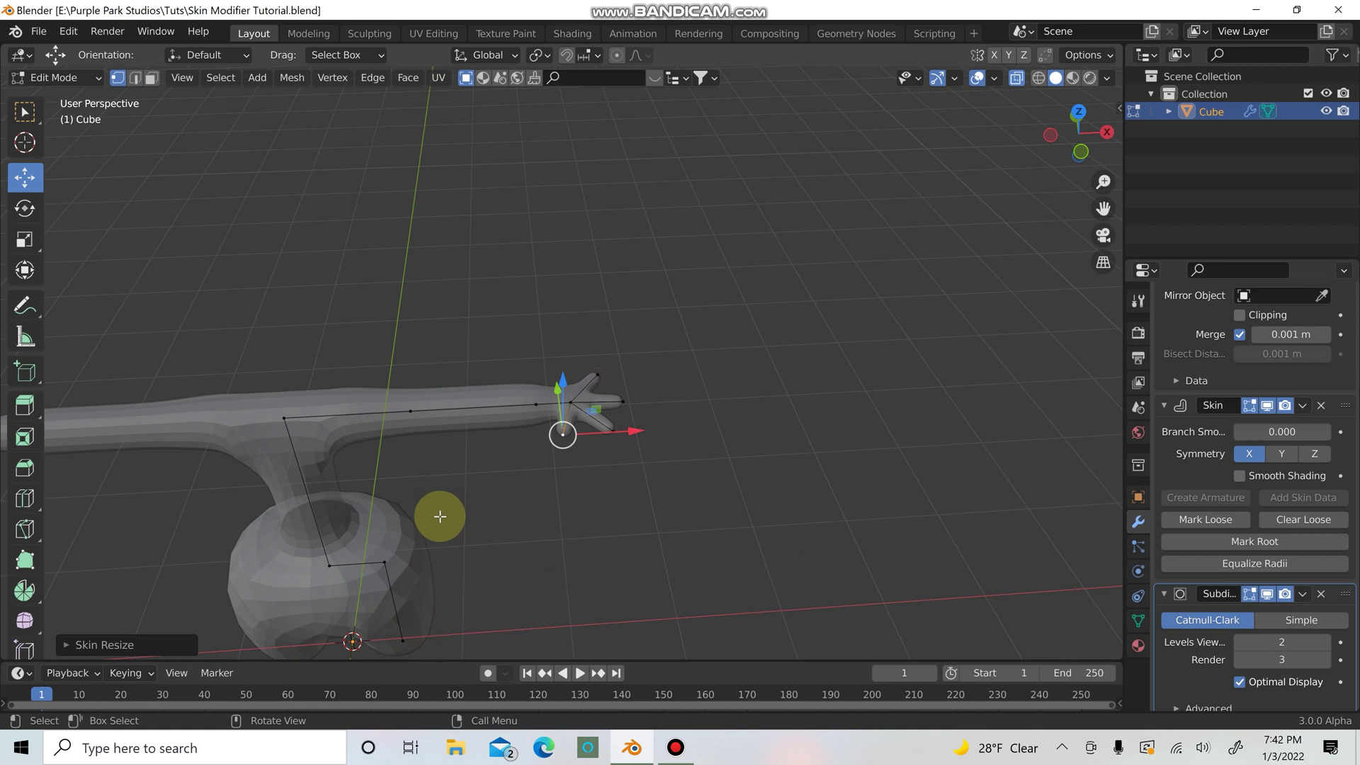
pyautogui.press('KP_1')
pyautogui.keyDown('shift'); pyautogui.moveTo(471, 555); pyautogui.dragTo(729, 256, button='middle'); pyautogui.keyUp('shift')
pyautogui.scroll(1, 717, 489)
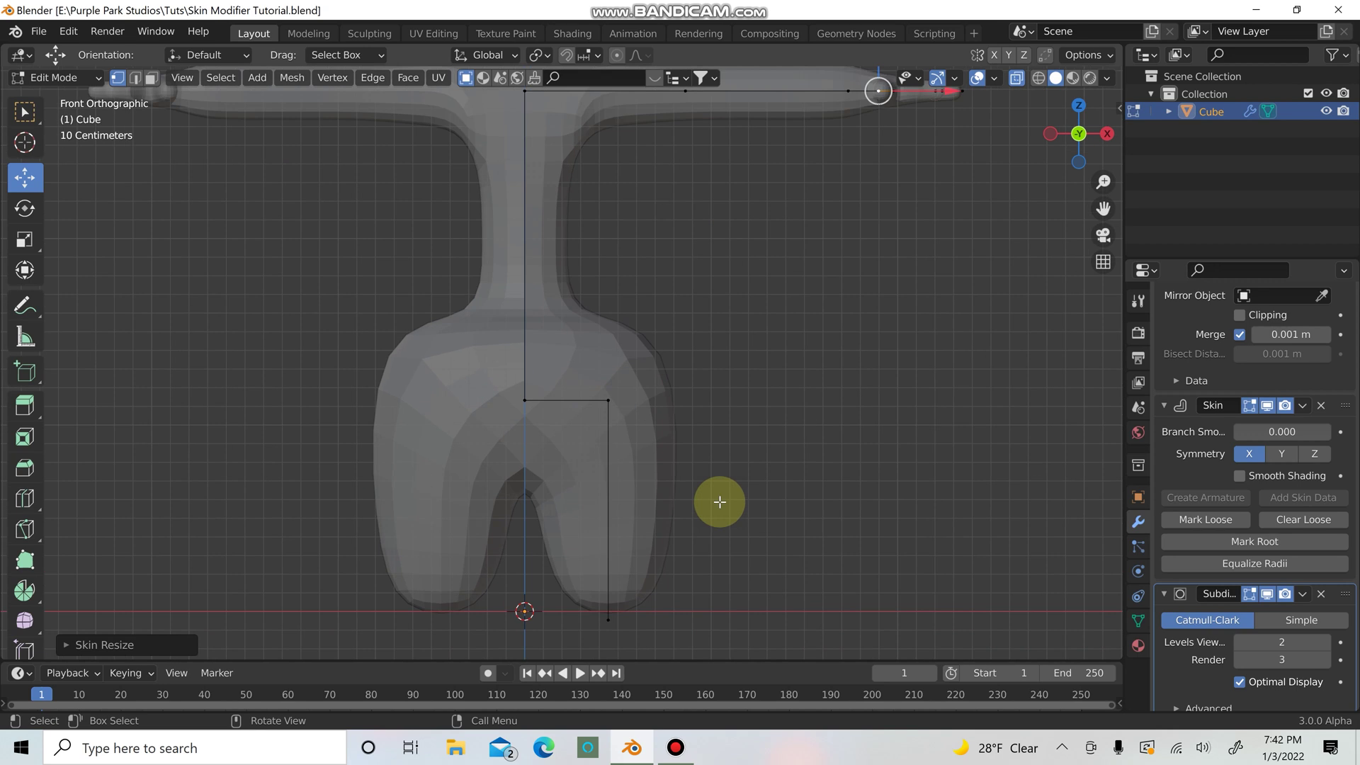
pyautogui.click(608, 620)
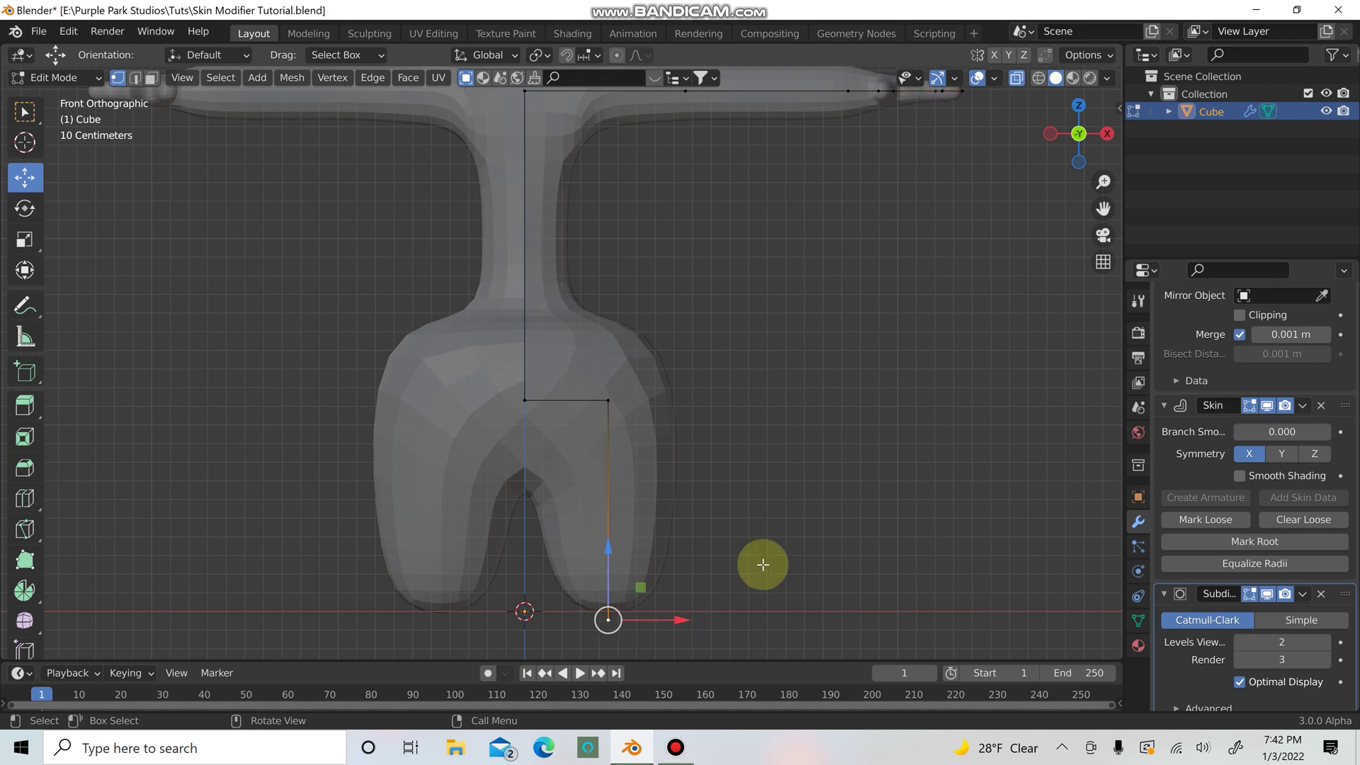
pyautogui.press('KP_3')
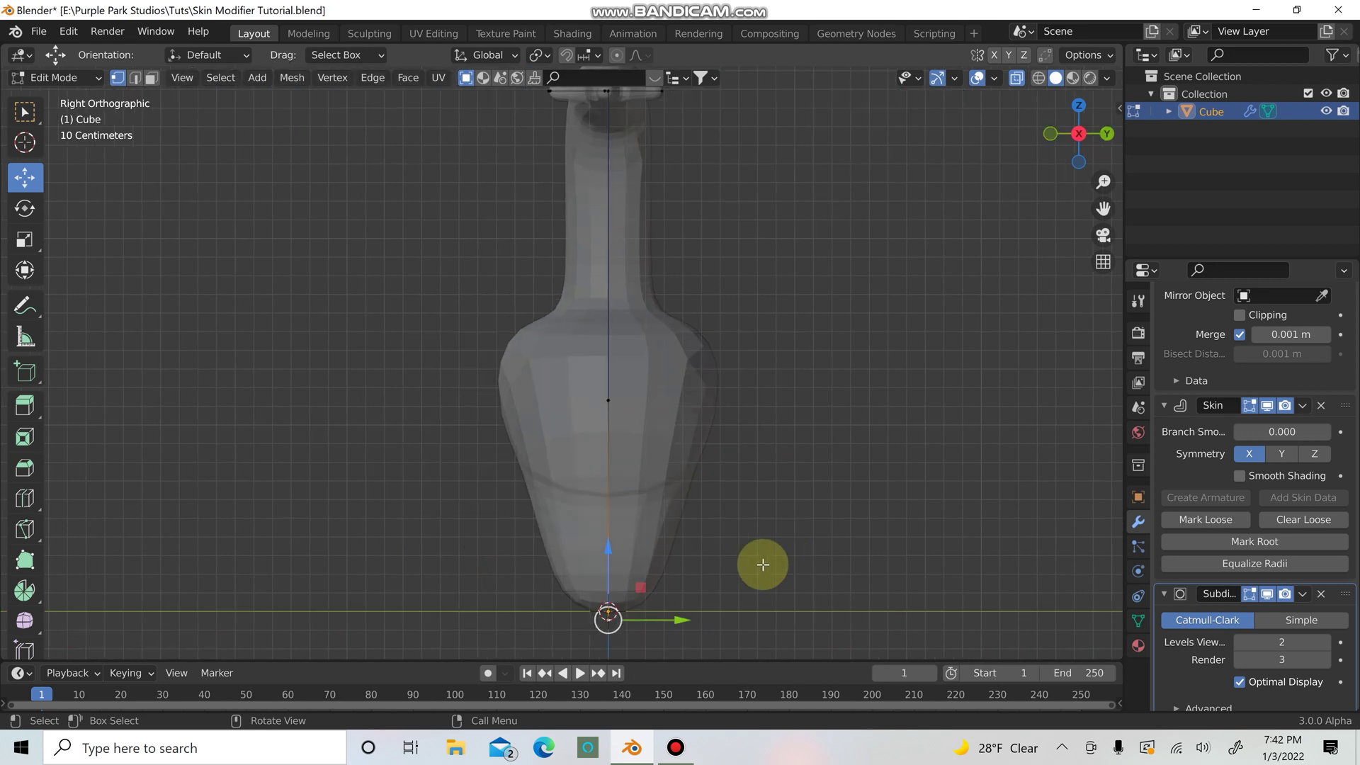
pyautogui.press('g')
pyautogui.press('y')
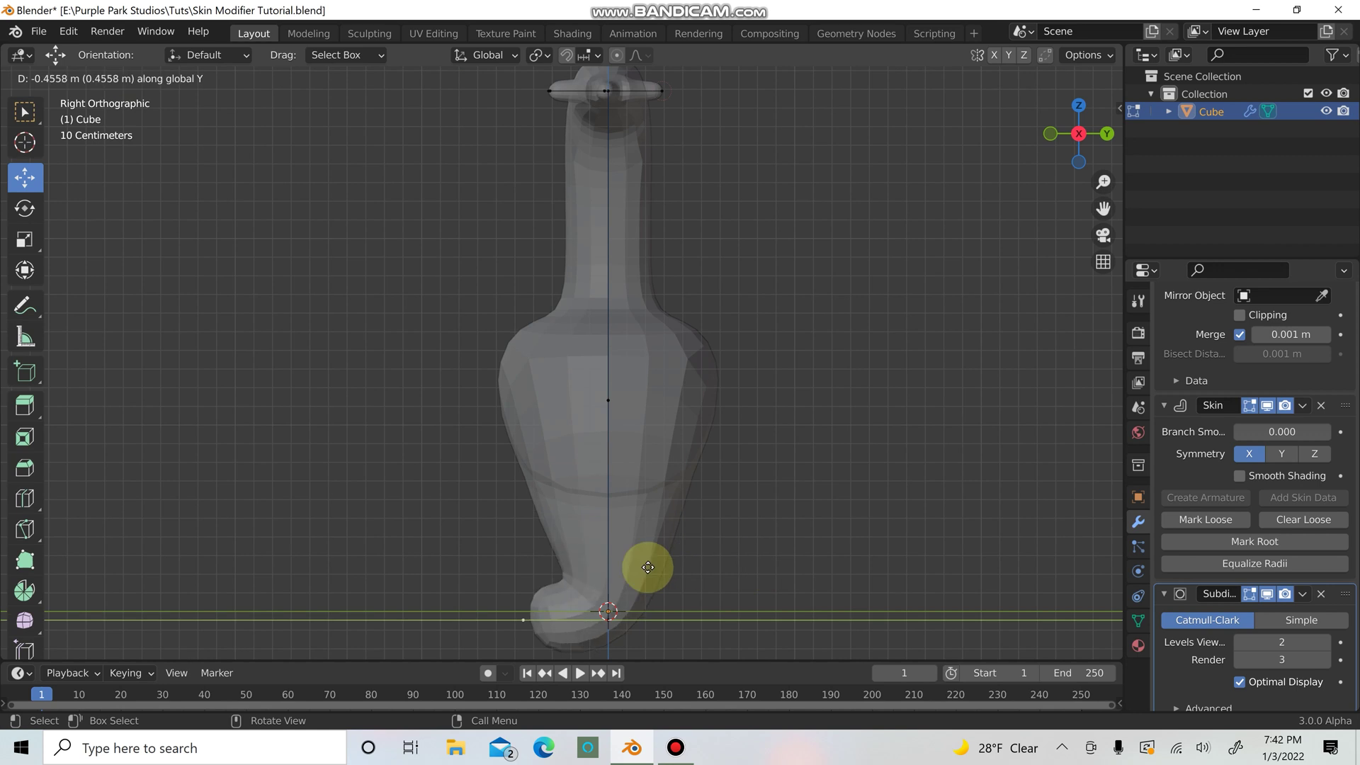
pyautogui.click(608, 576)
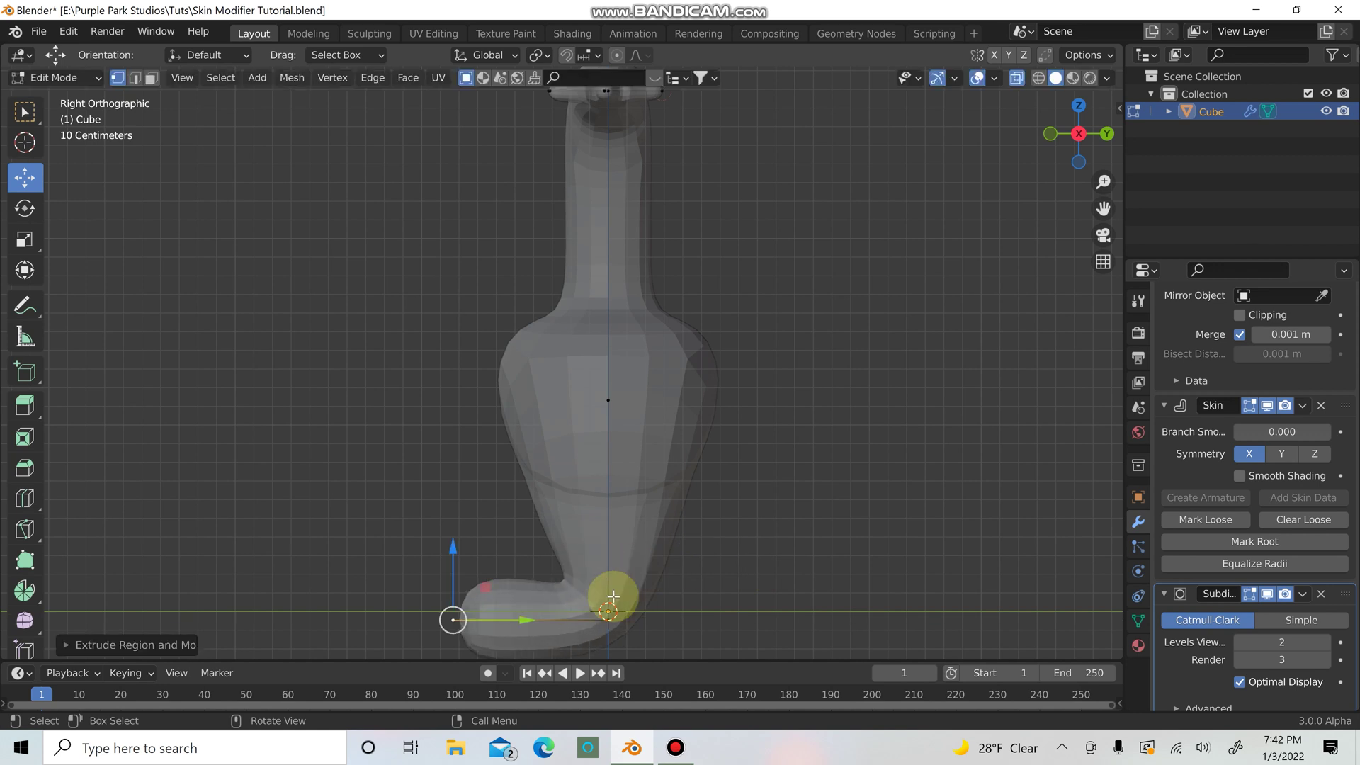
pyautogui.scroll(-3, 760, 587)
pyautogui.moveTo(760, 587); pyautogui.dragTo(578, 551, button='middle')
pyautogui.hotkey('ctrl', 'a')
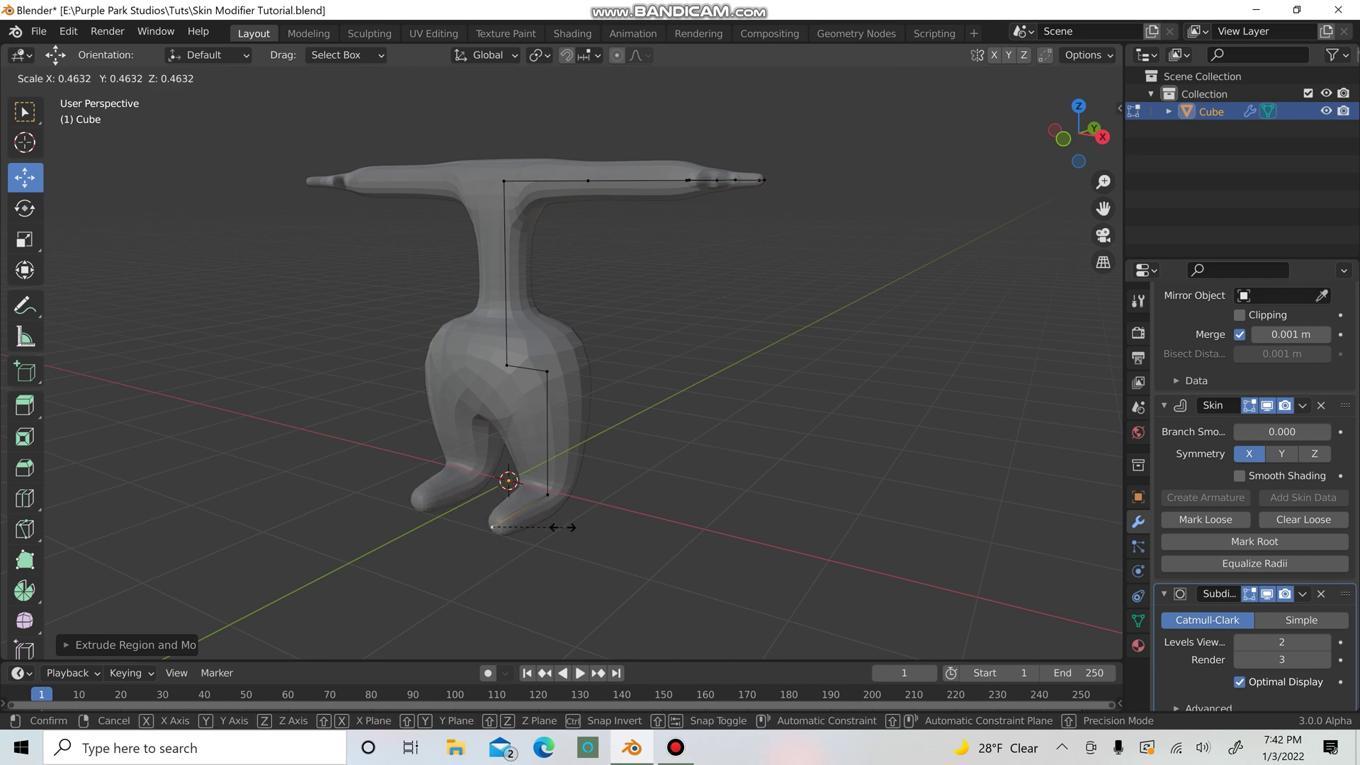
pyautogui.click(566, 524)
pyautogui.moveTo(586, 496); pyautogui.dragTo(579, 583, button='middle')
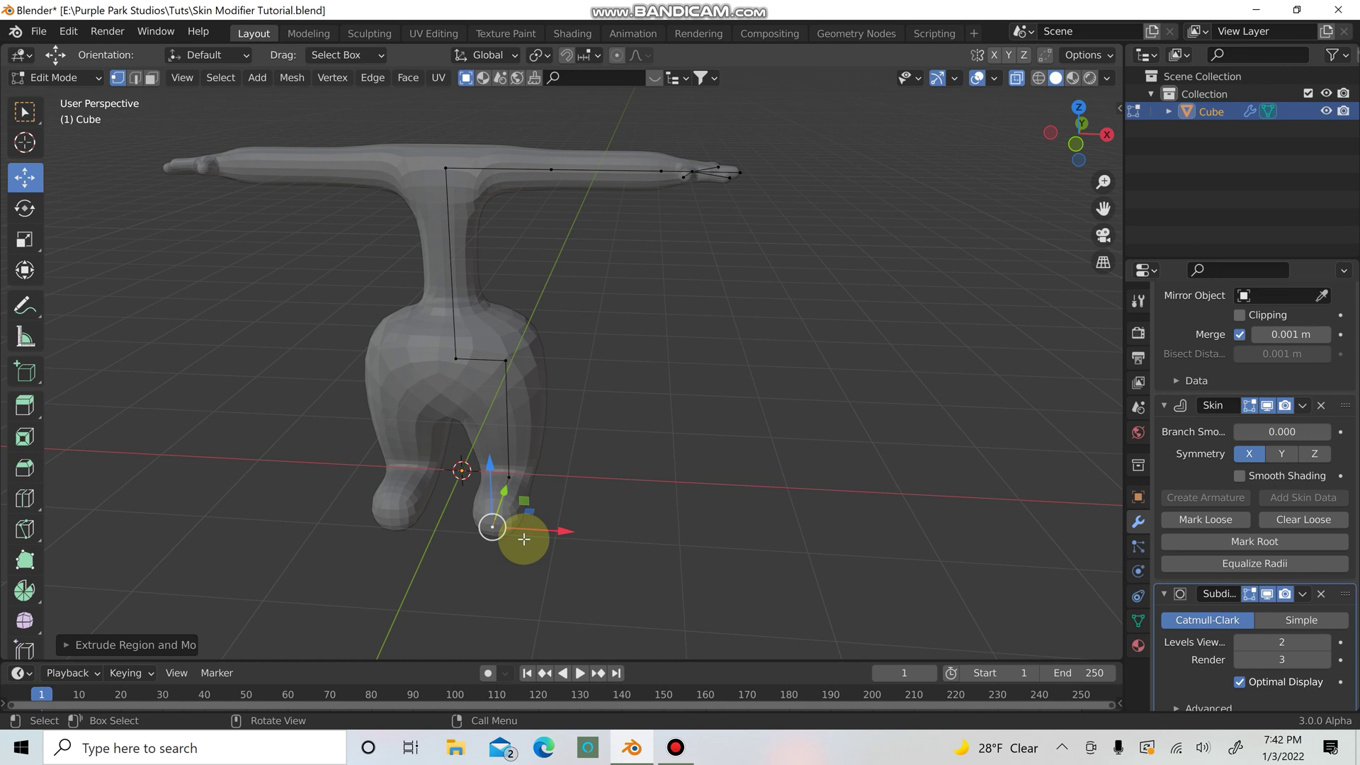
pyautogui.click(461, 358)
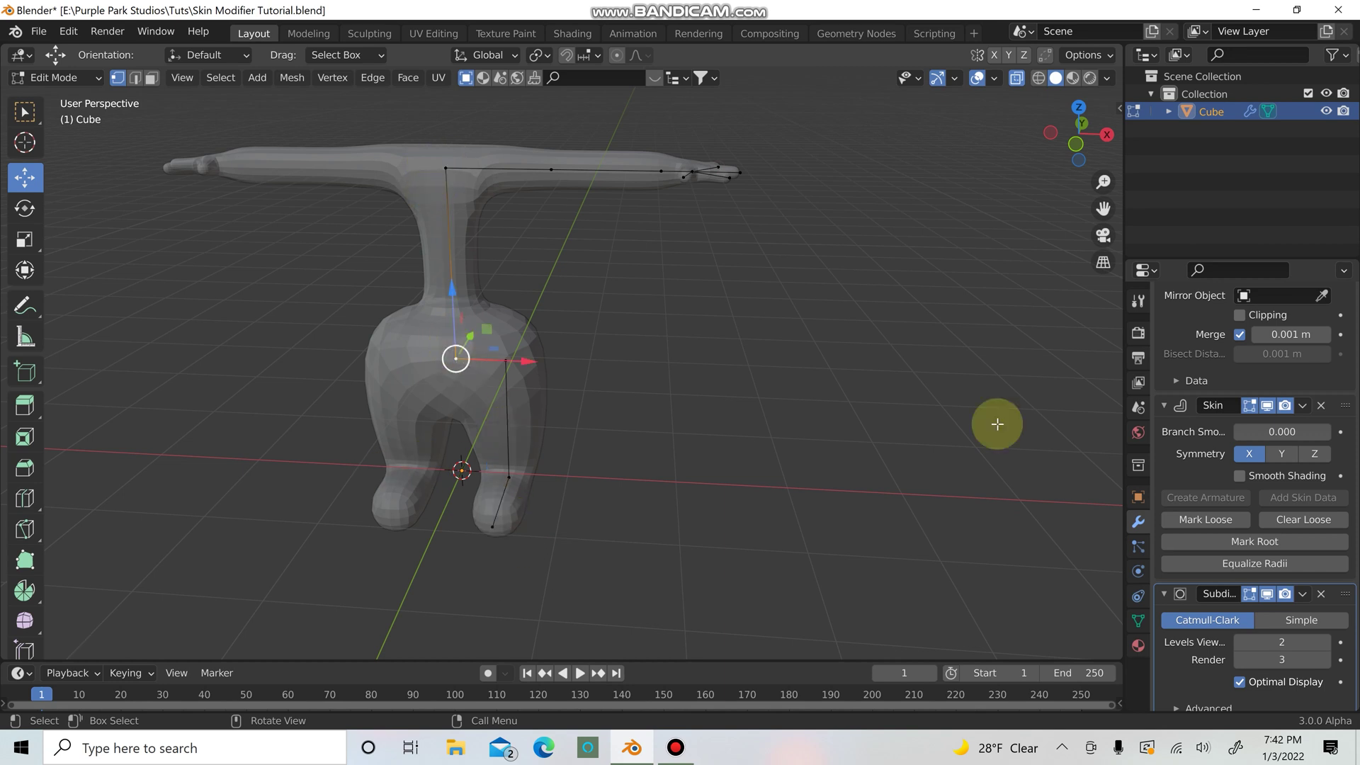
pyautogui.click(1233, 521)
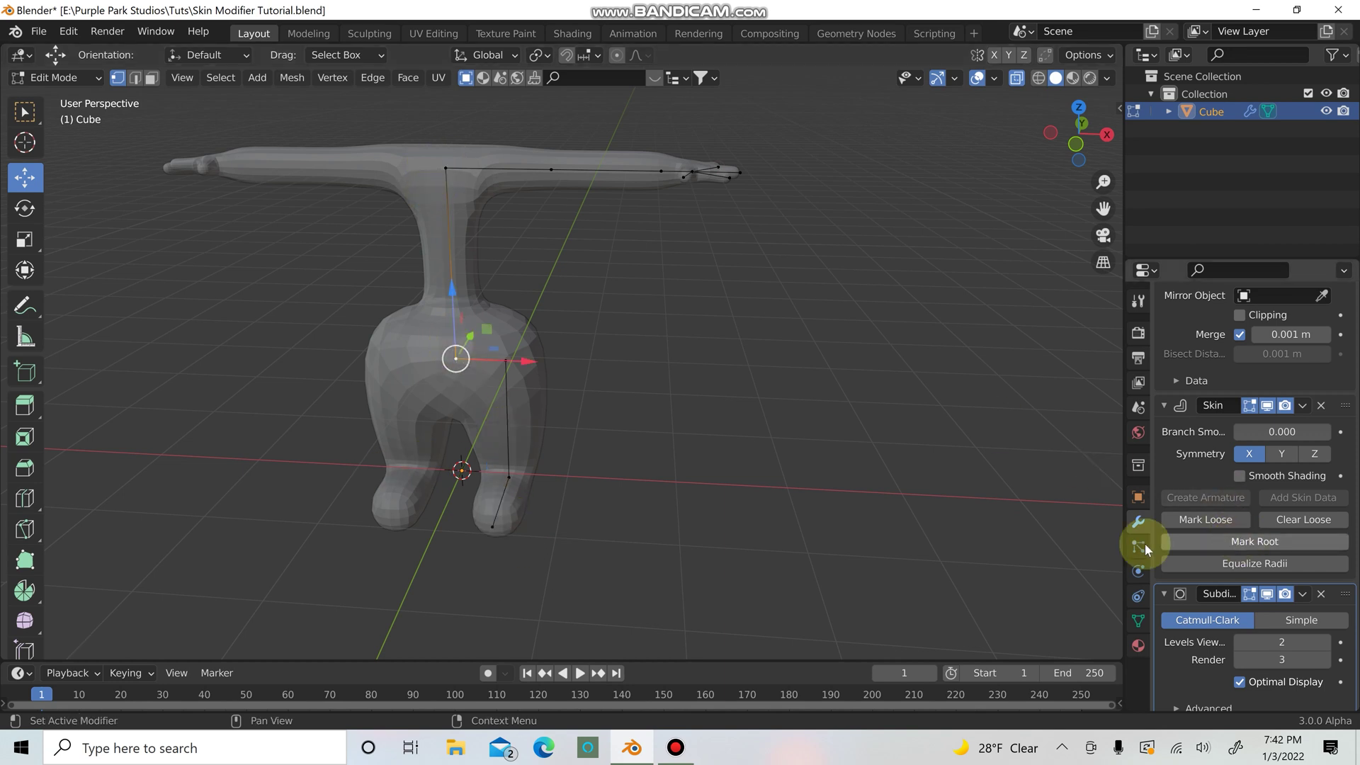
# Step: Shrink the skin radius at the foot's tip vertex to about 0.7 of its size
pyautogui.click(490, 524)
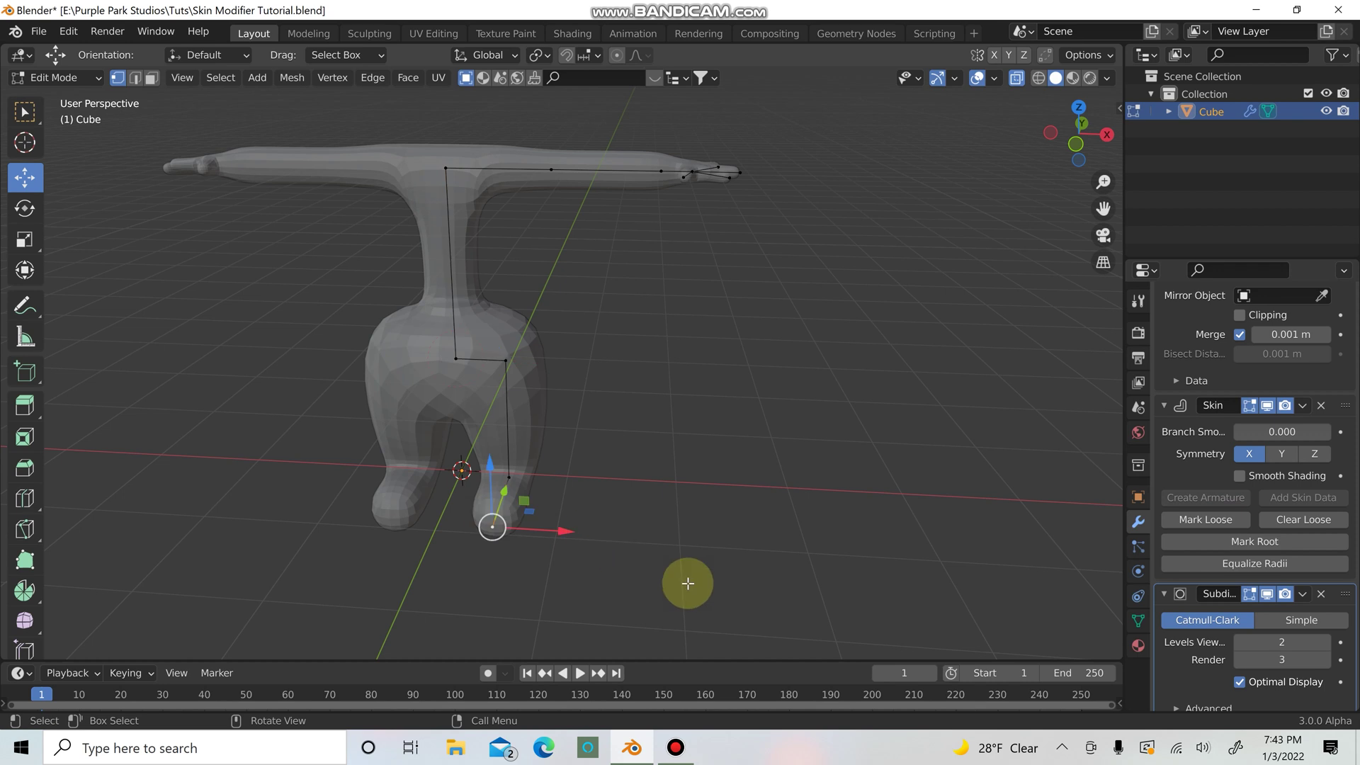
pyautogui.hotkey('ctrl', 'a')
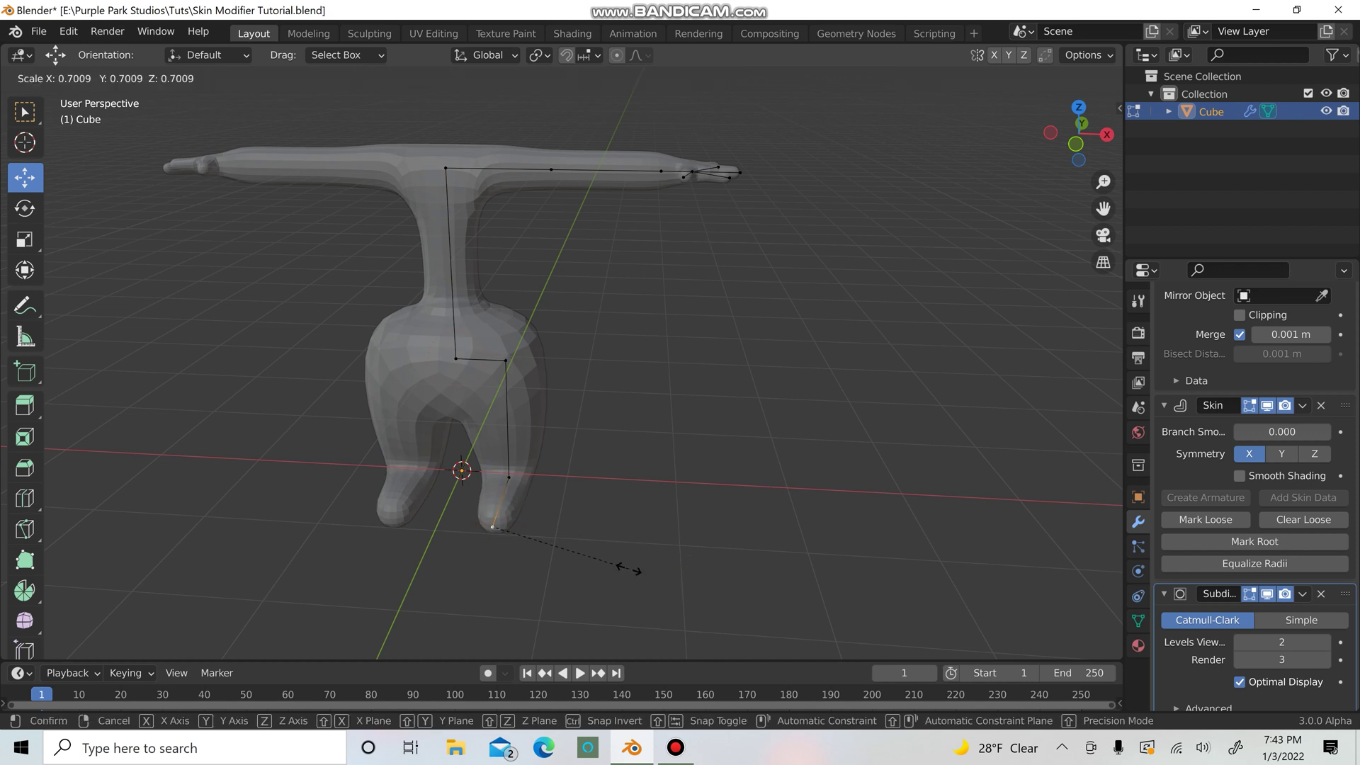
pyautogui.click(494, 487)
# Step: In front view, shrink the skin radius at the hip vertex above the leg to about 0.42 to slim the thigh
pyautogui.moveTo(605, 486); pyautogui.dragTo(720, 528, button='middle')
pyautogui.press('KP_1')
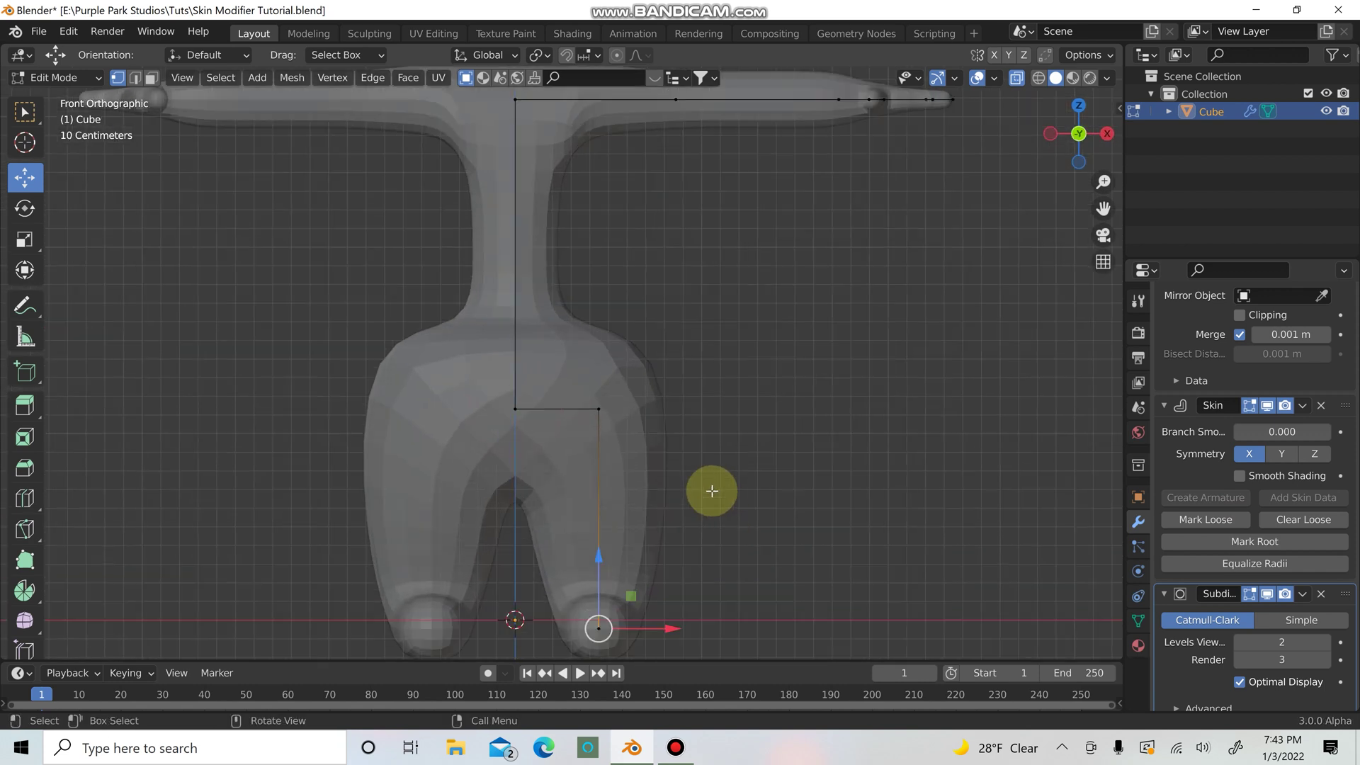
pyautogui.keyDown('shift'); pyautogui.scroll(3, 674, 487); pyautogui.keyUp('shift')
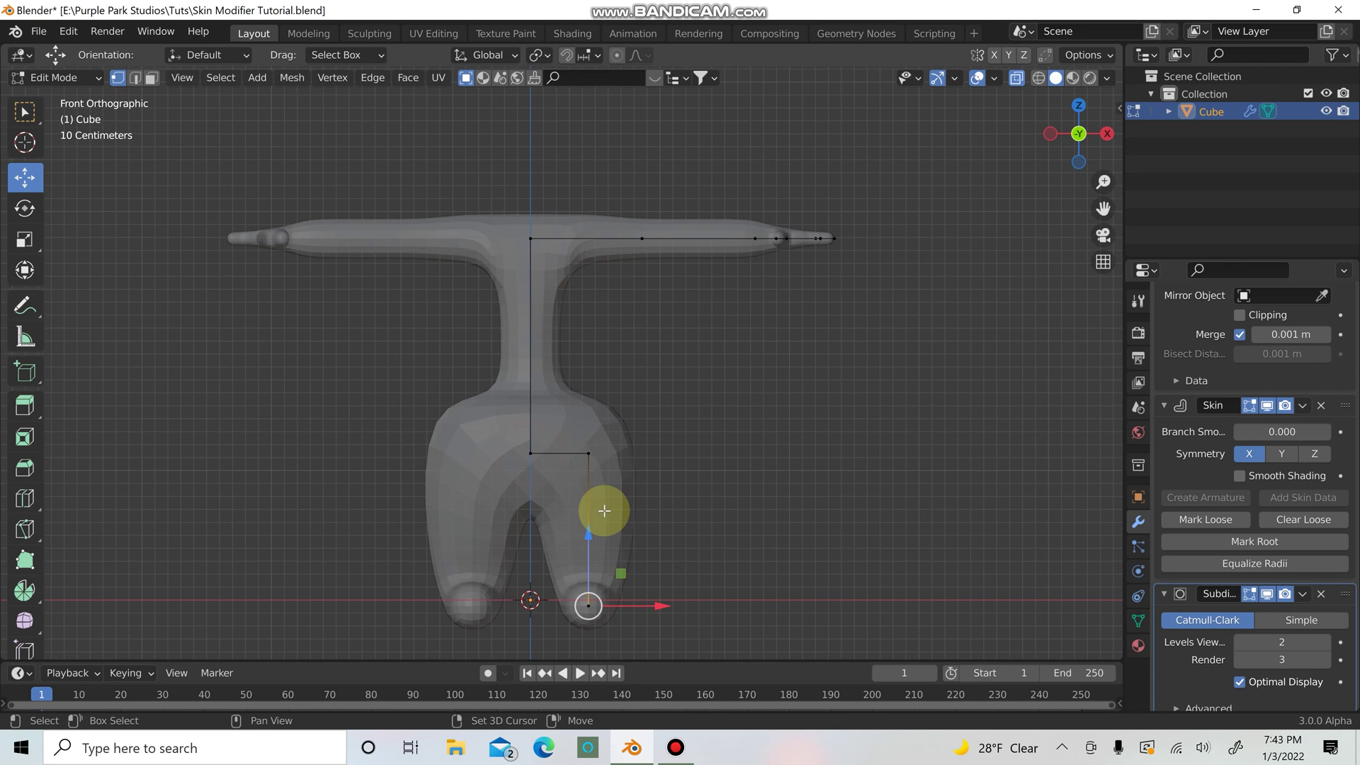
pyautogui.click(593, 457)
pyautogui.press('s')
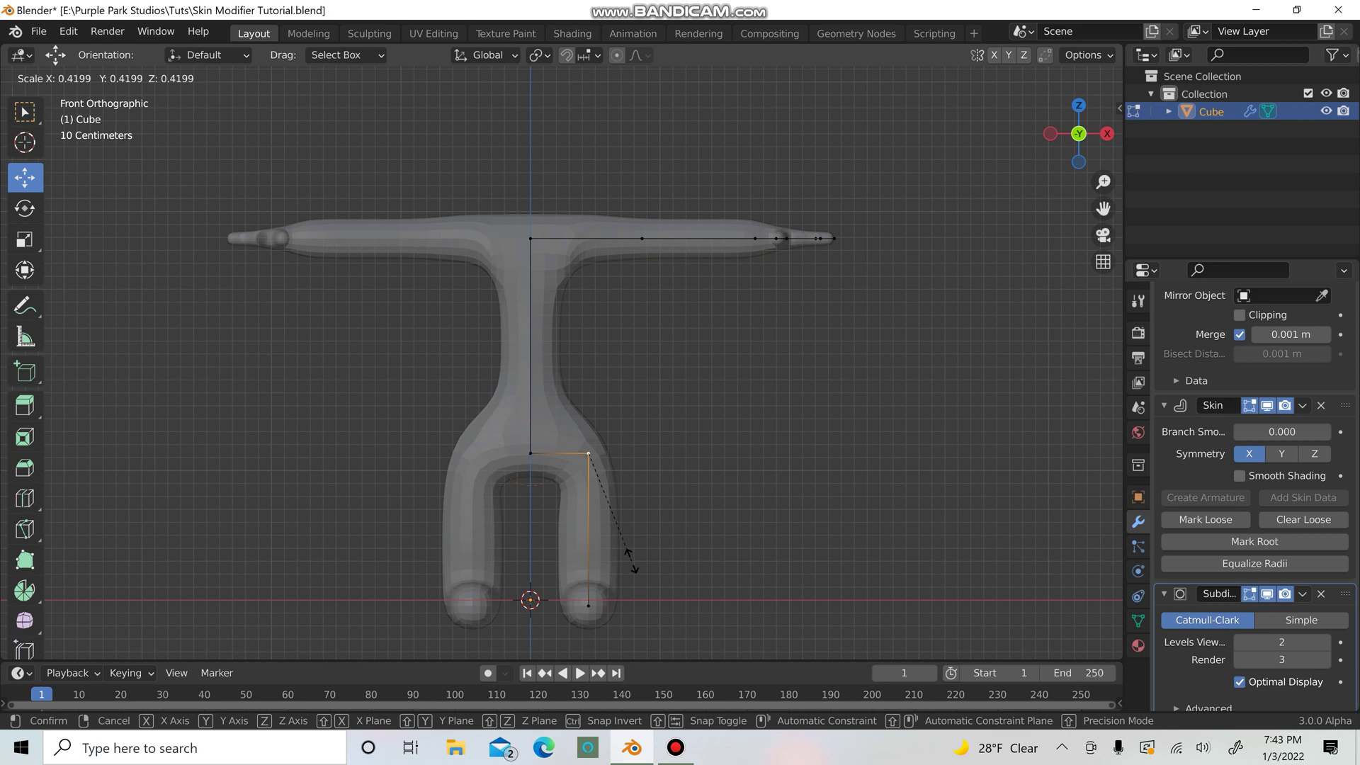
pyautogui.click(617, 520)
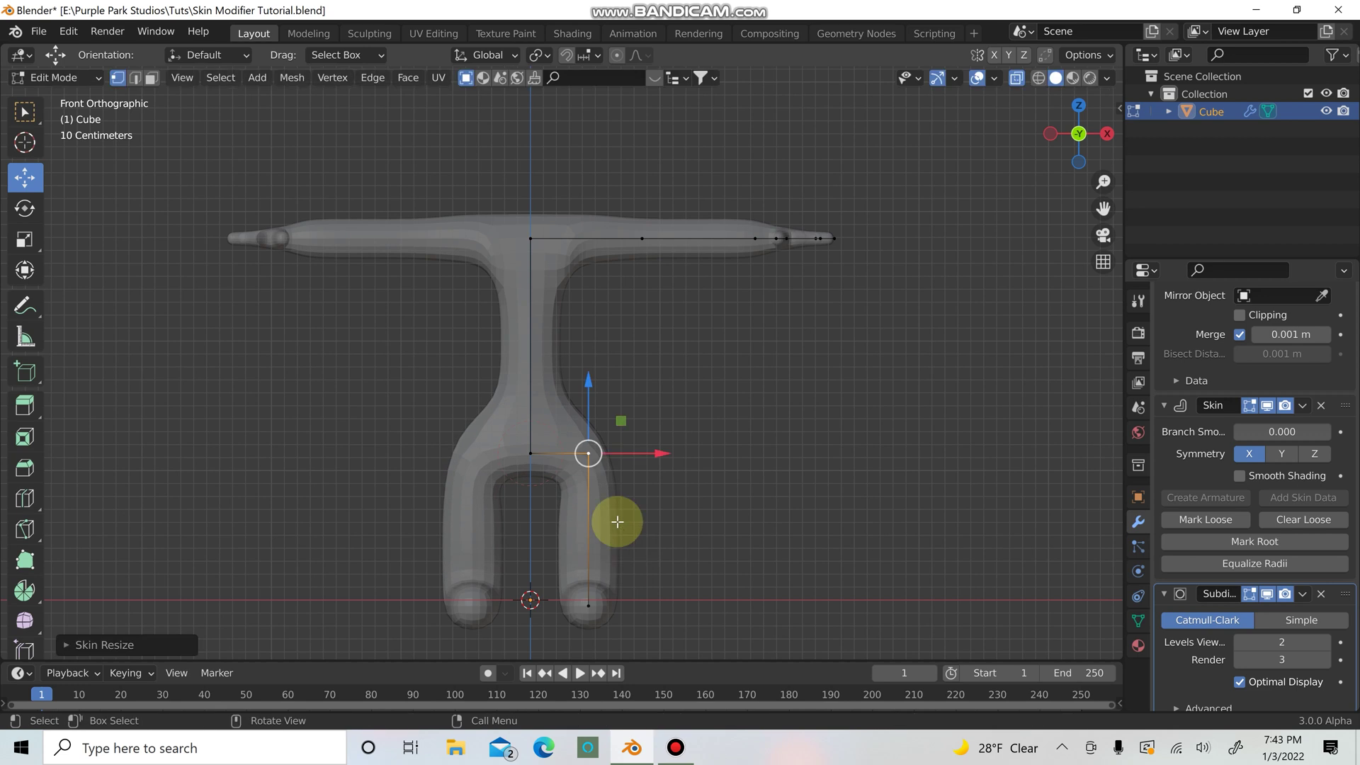
# Step: Cut the torso's spine edge once at its middle and enlarge the new vertex's skin radius to about 1.9 times
pyautogui.hotkey('ctrl', 'r')
pyautogui.click(530, 338)
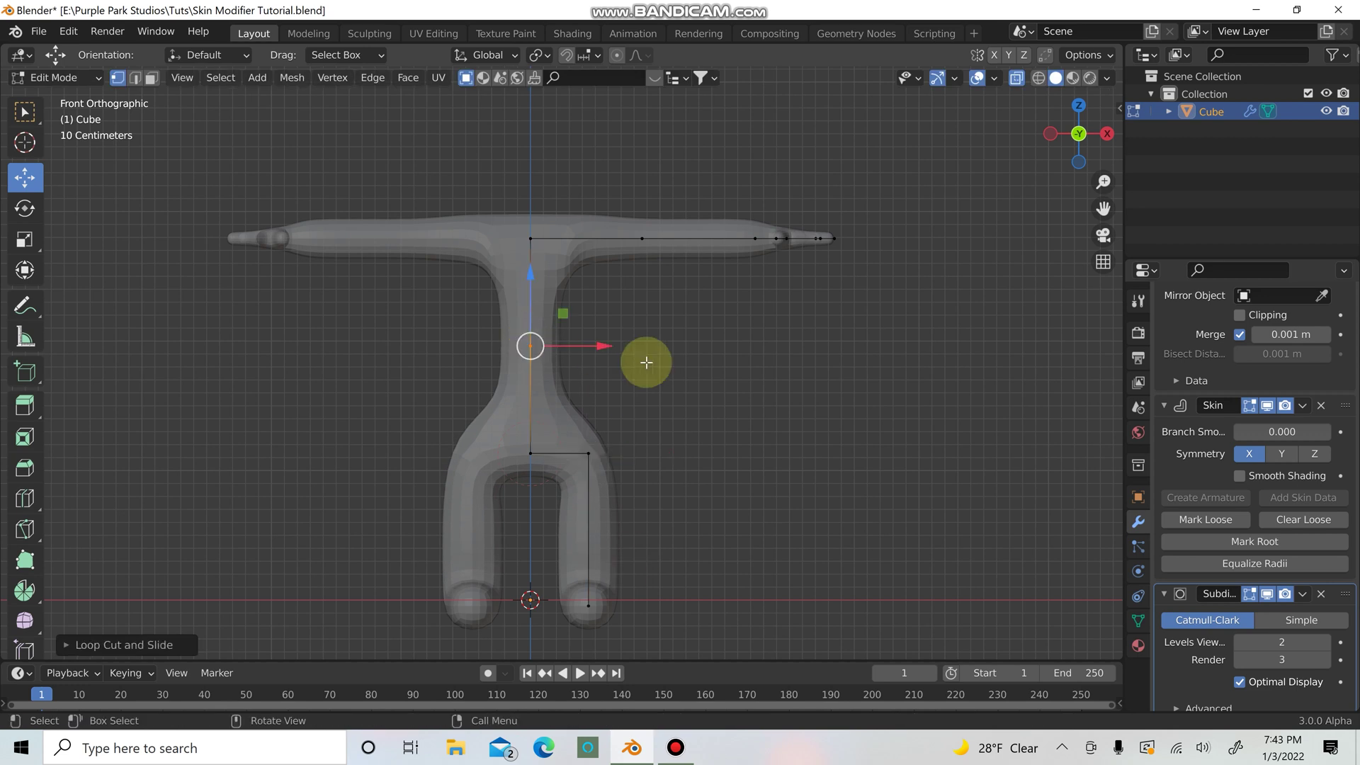
pyautogui.hotkey('ctrl', 'a')
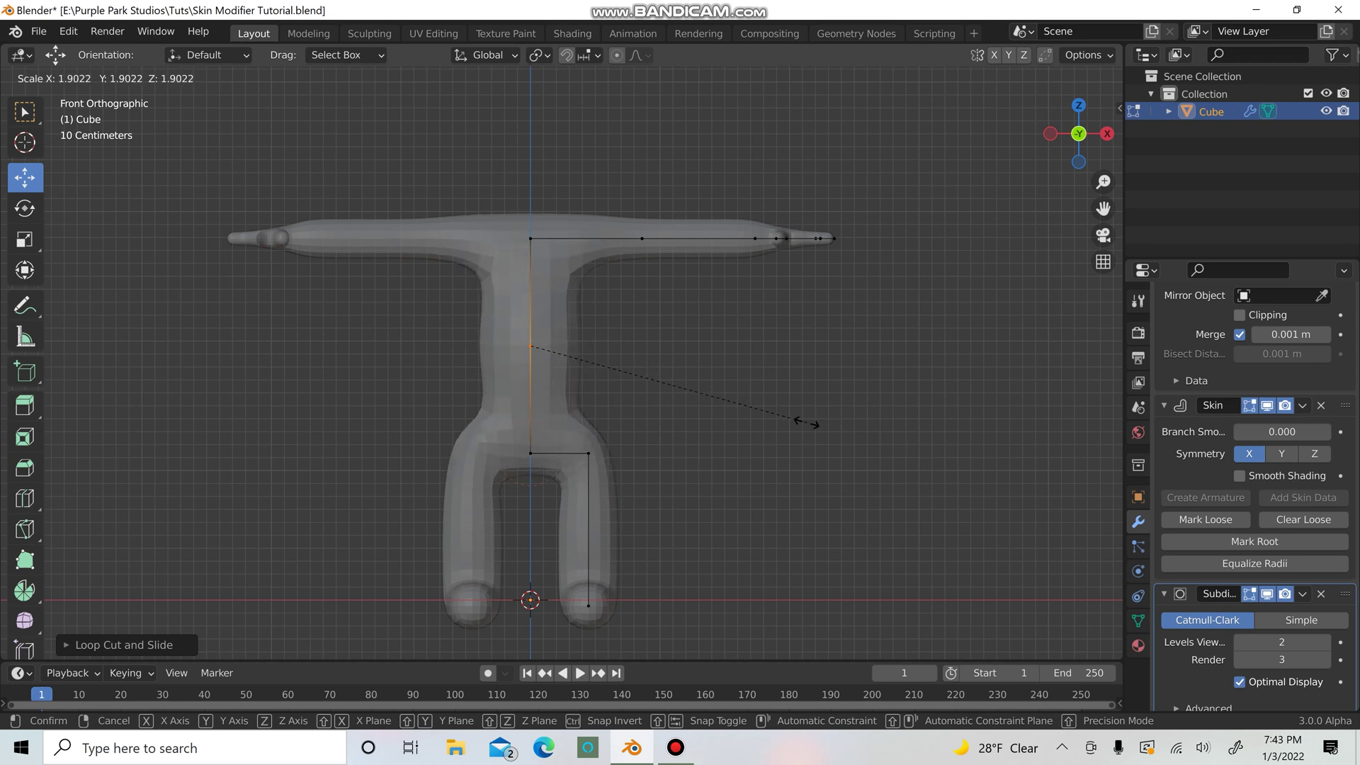
pyautogui.click(800, 421)
pyautogui.moveTo(798, 419); pyautogui.dragTo(793, 452, button='middle')
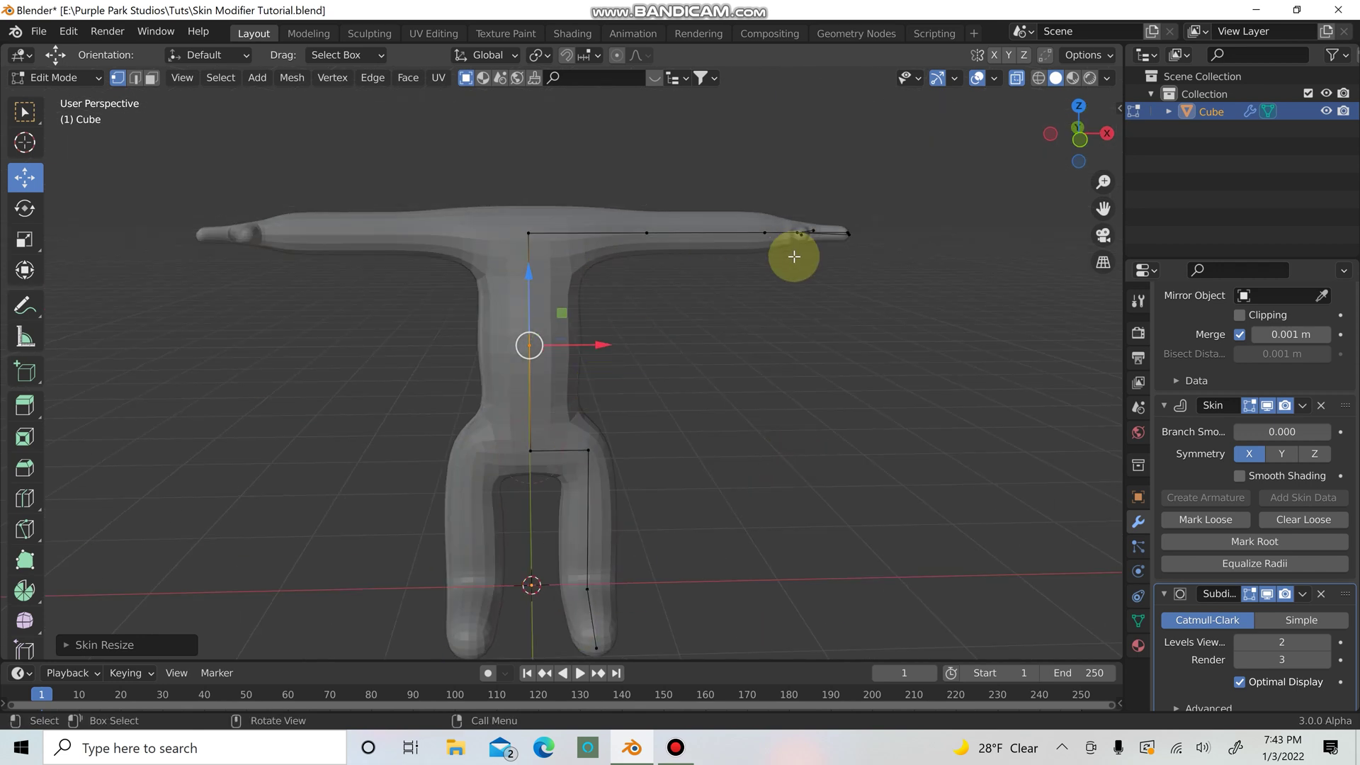
# Step: In top view, subdivide the hand's three finger edges, excluding the thumb, with 2 cuts each
pyautogui.press('KP_7')
pyautogui.scroll(5, 911, 397)
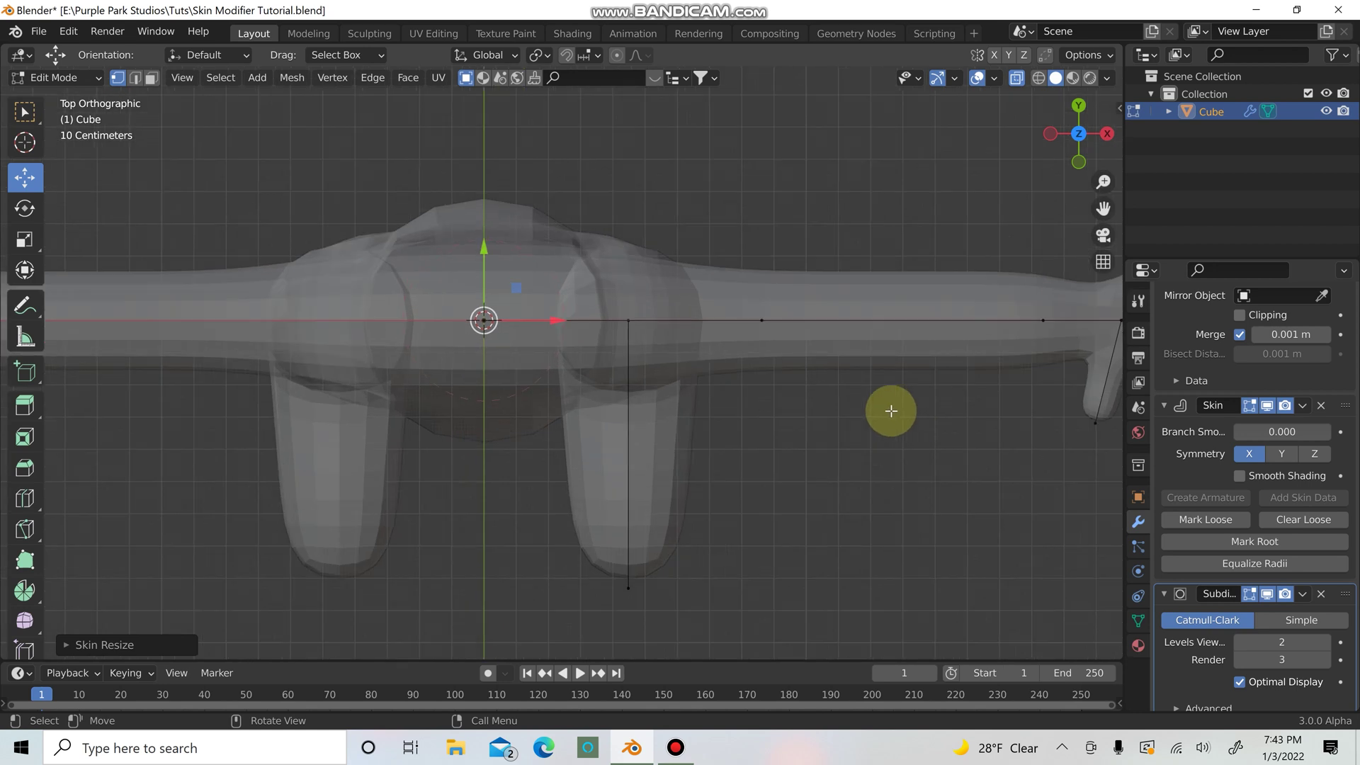
pyautogui.keyDown('ctrl'); pyautogui.hscroll(10, 891, 411); pyautogui.keyUp('ctrl')
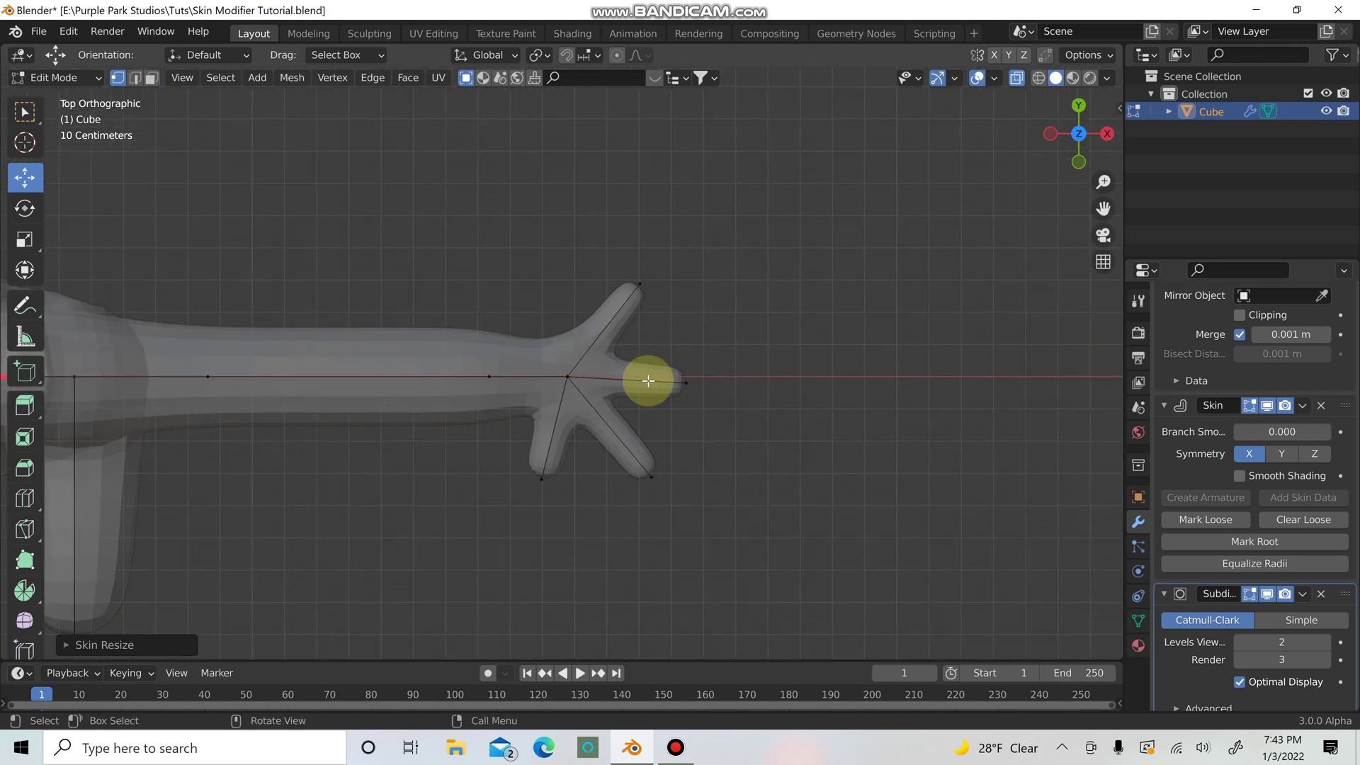
pyautogui.press('2')
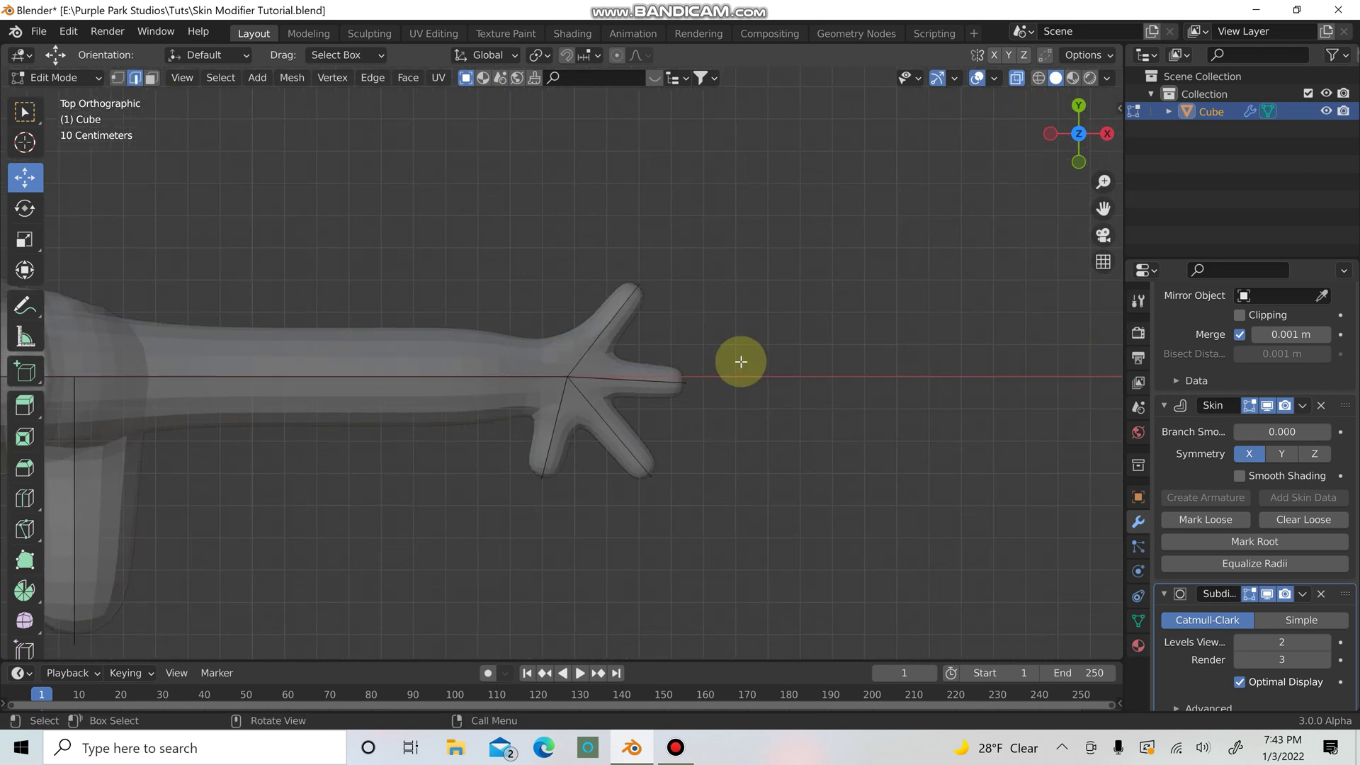
pyautogui.click(619, 310)
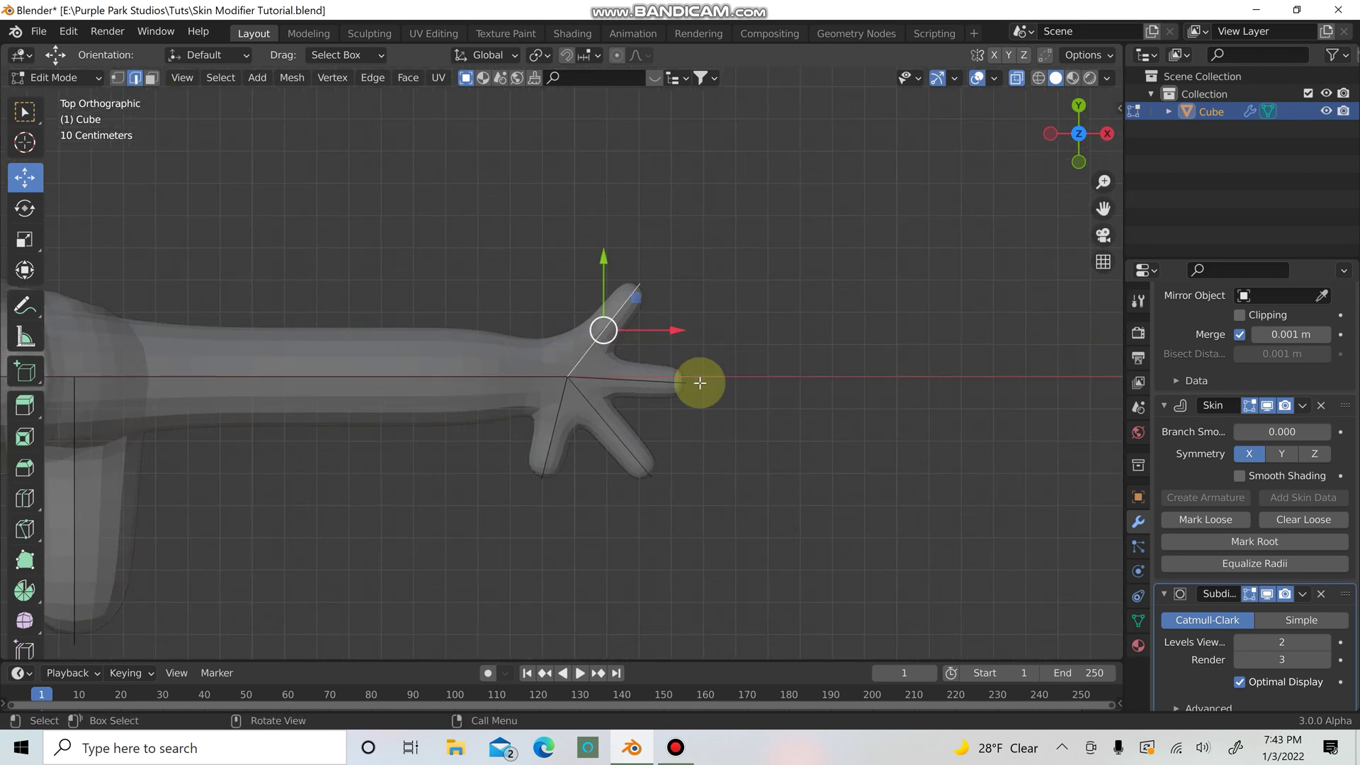
pyautogui.keyDown('shift'); pyautogui.click(656, 379); pyautogui.keyUp('shift')
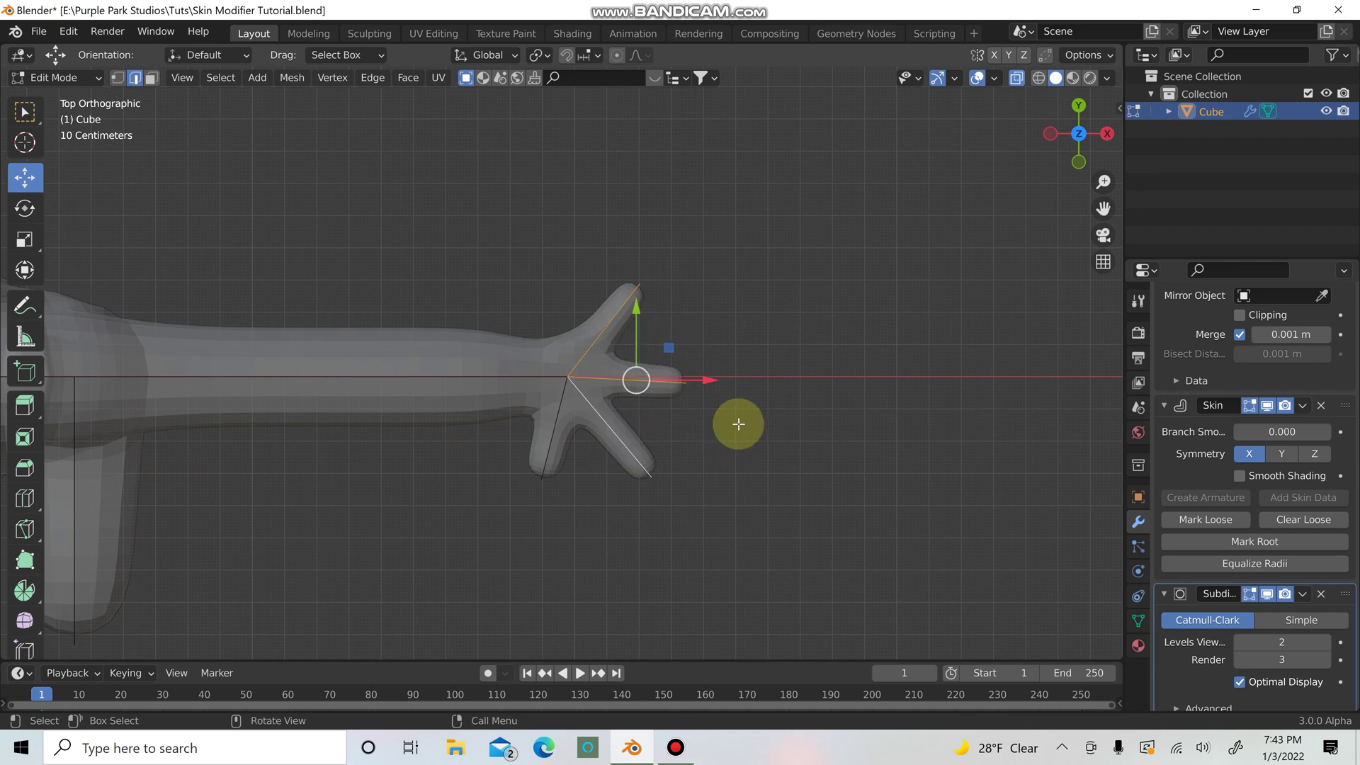
pyautogui.rightClick(738, 424)
pyautogui.click(719, 190)
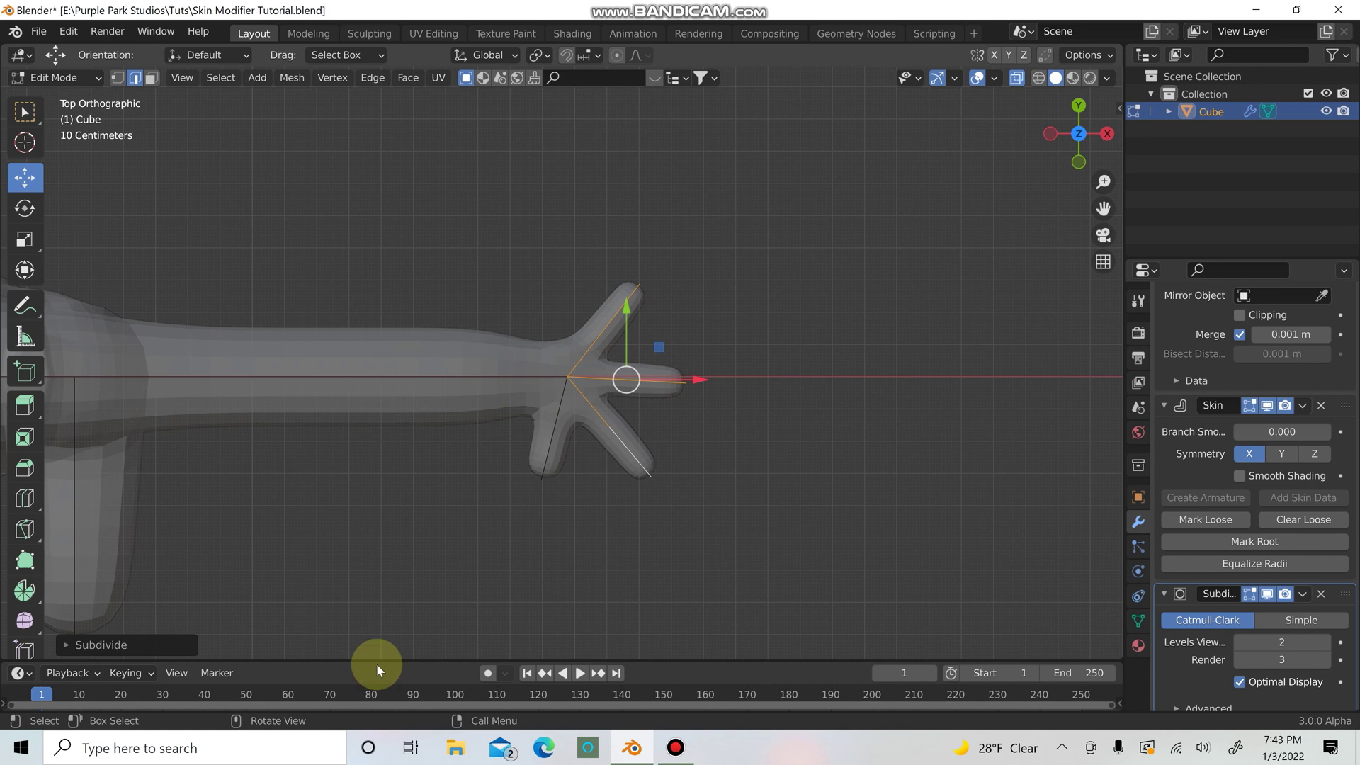
pyautogui.click(106, 648)
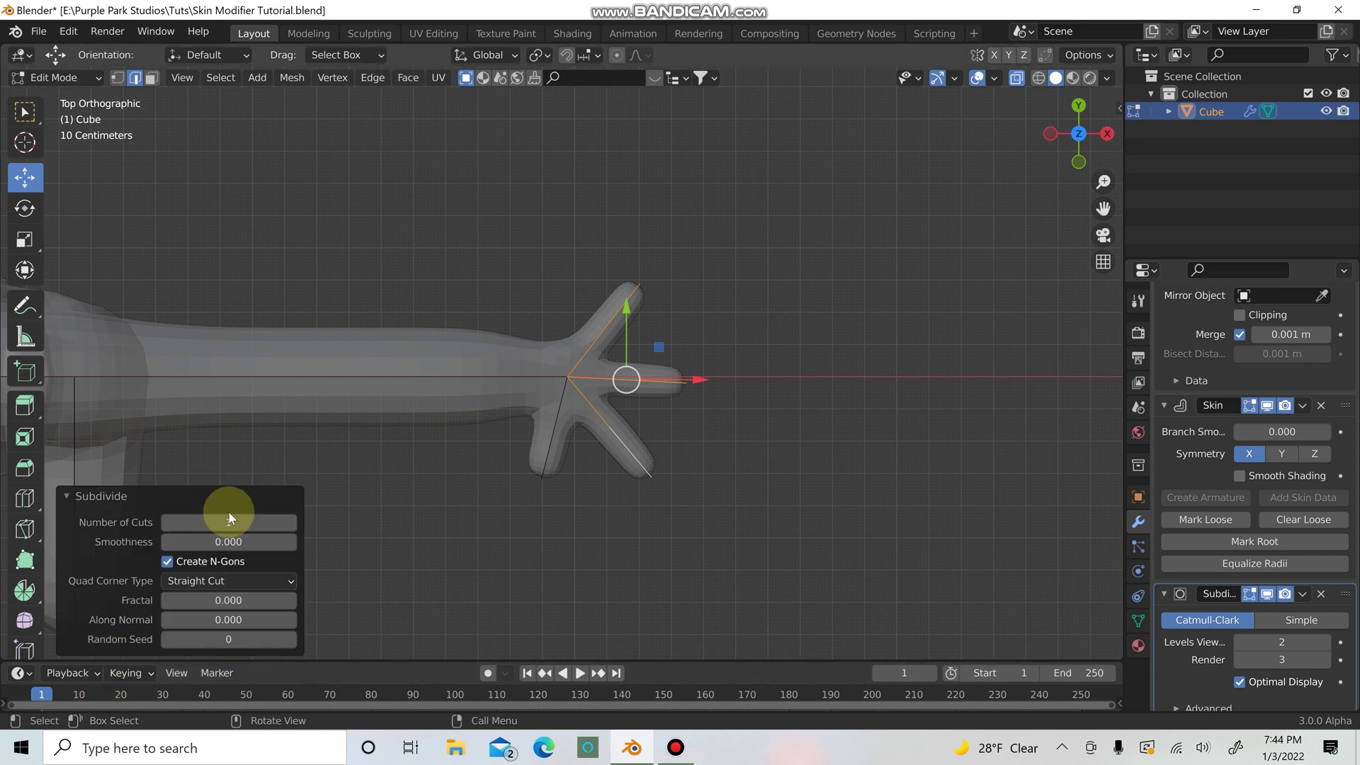
pyautogui.click(229, 521)
pyautogui.write('2')
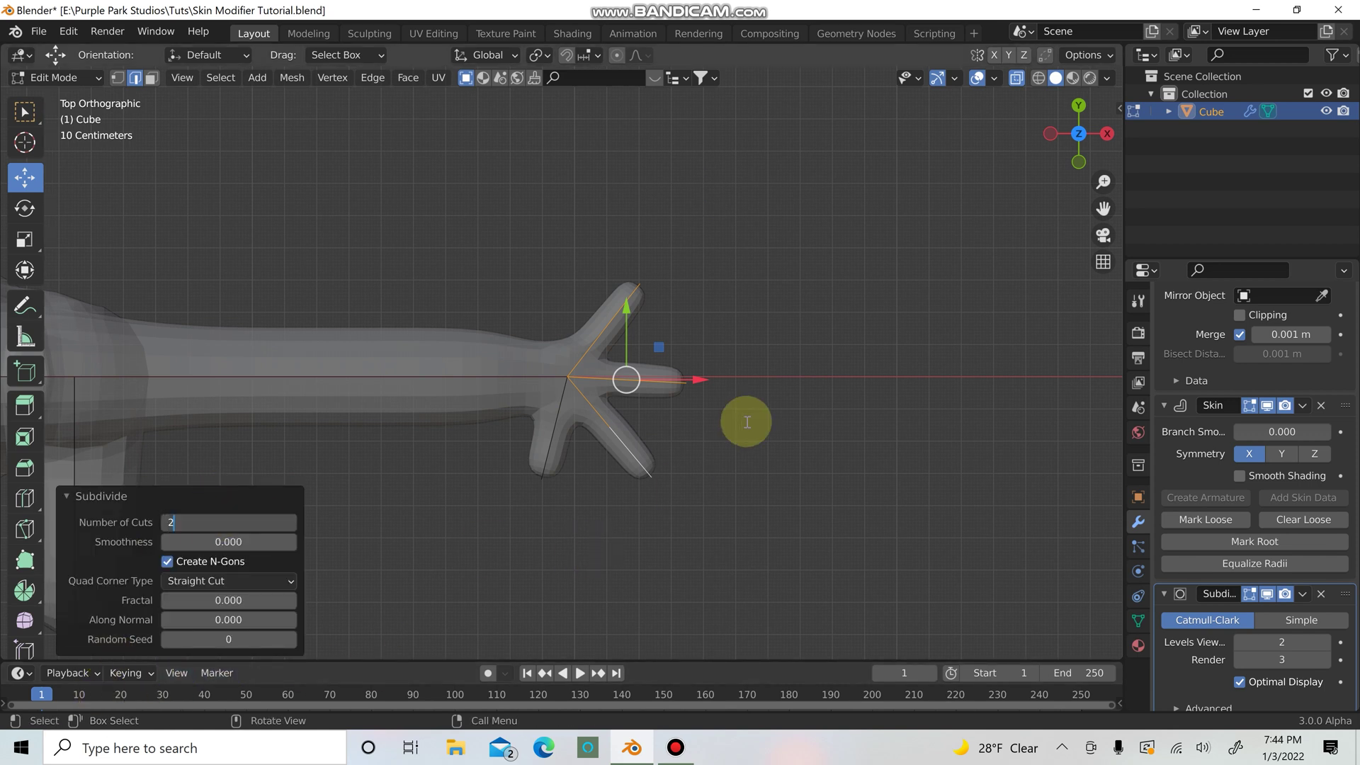
pyautogui.press('Return')
pyautogui.press('1')
pyautogui.scroll(3, 642, 347)
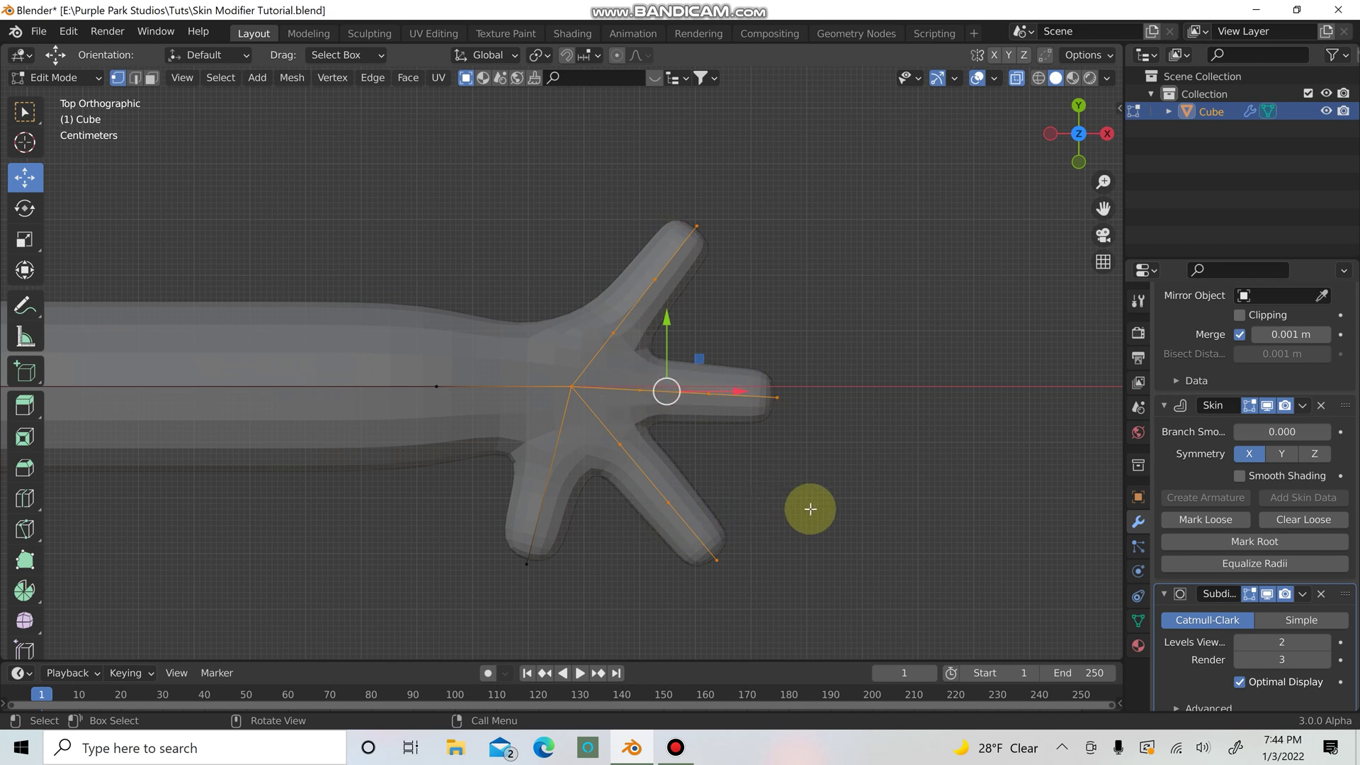
pyautogui.scroll(-1, 789, 486)
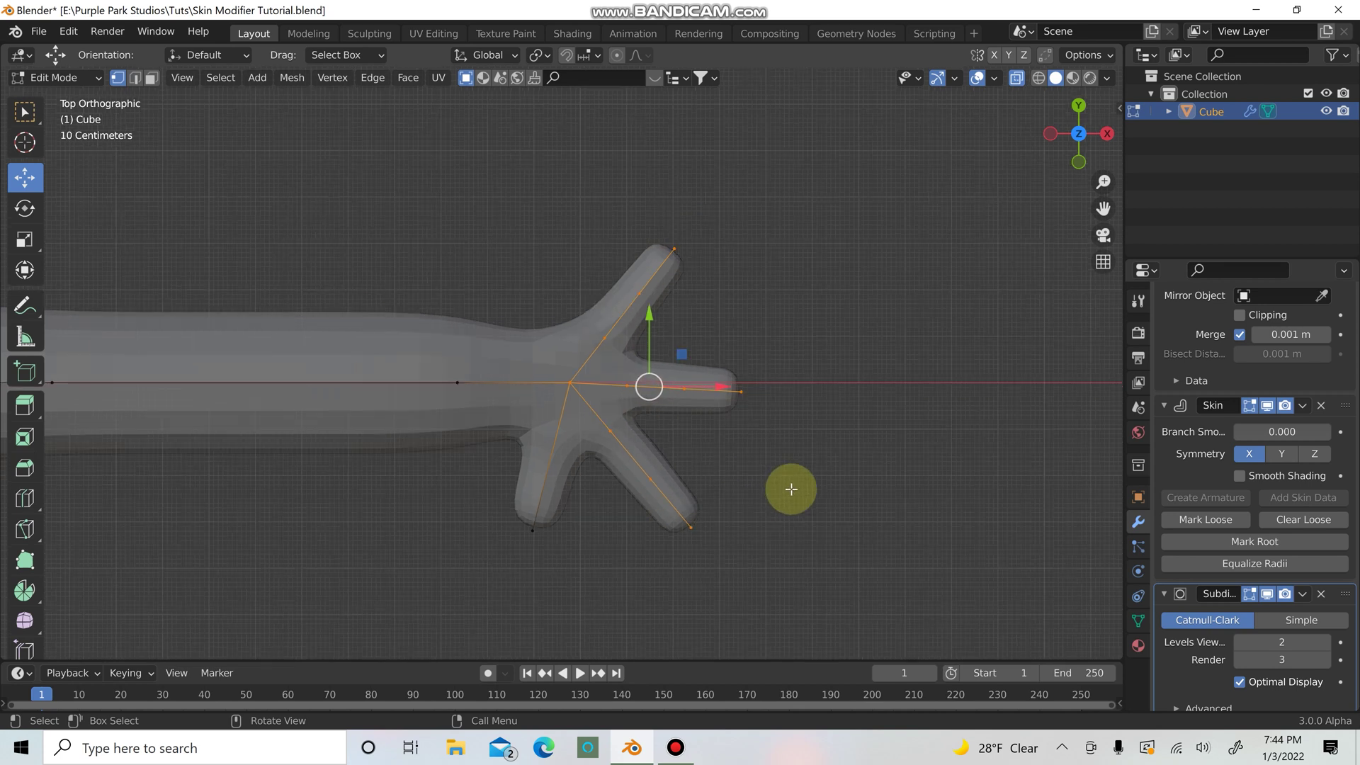
# Step: Leave mesh editing and inspect the skinned hand and body in Object Mode from several angles
pyautogui.press('Tab')
pyautogui.press('Tab')
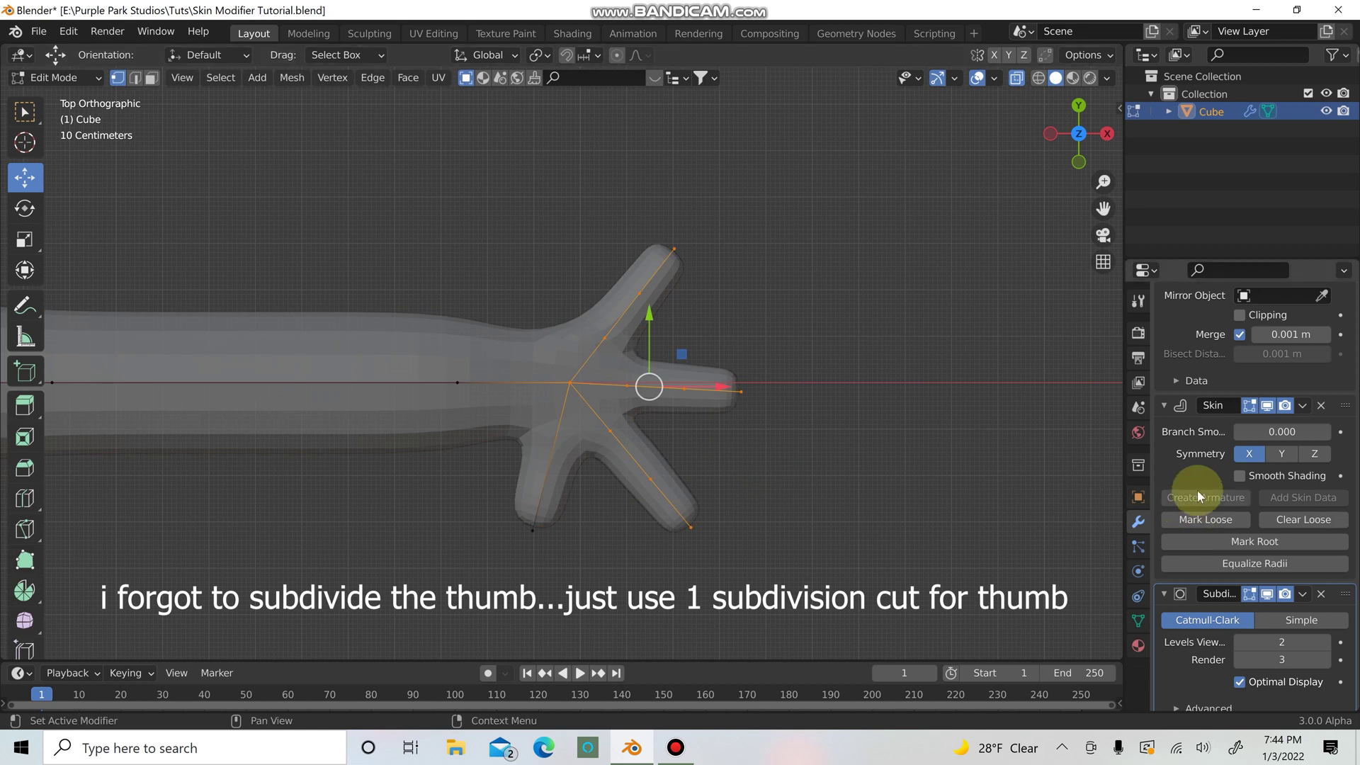
pyautogui.press('Tab')
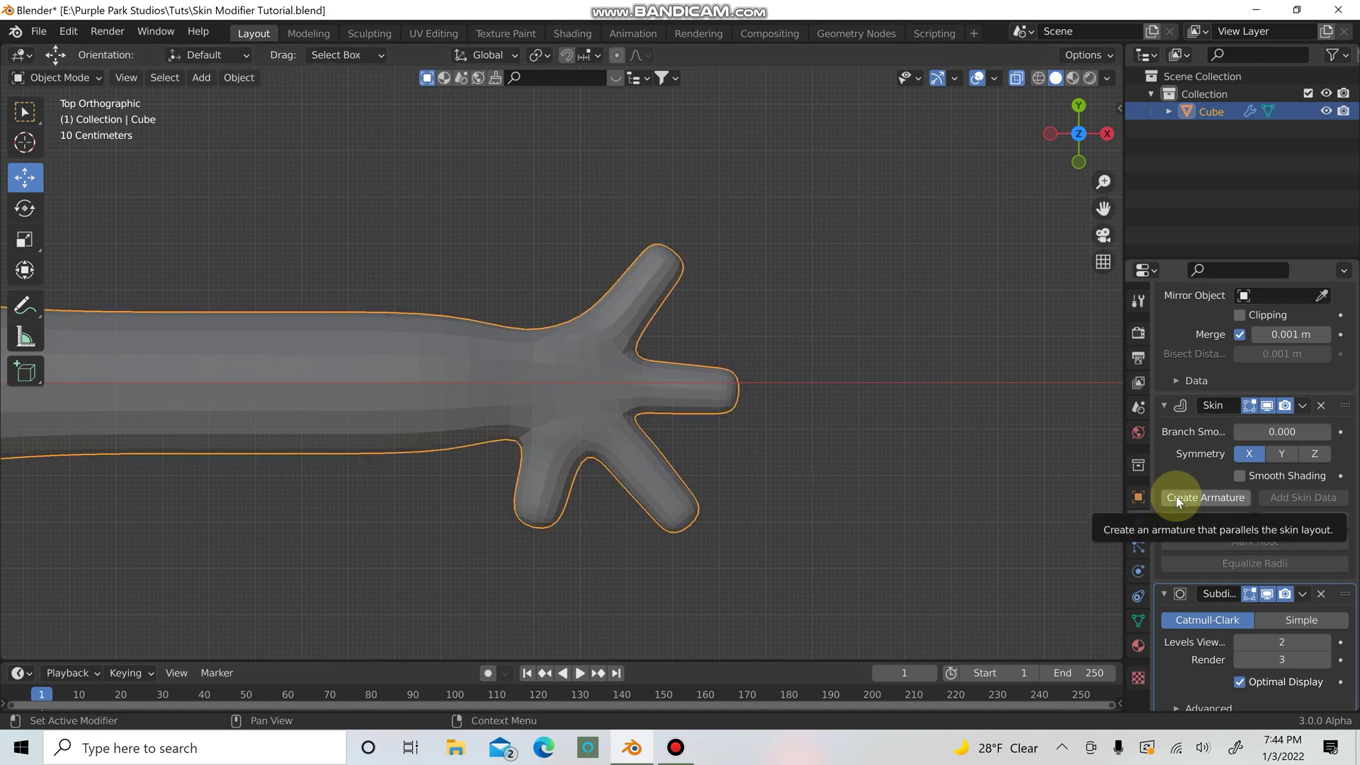
pyautogui.click(1178, 500)
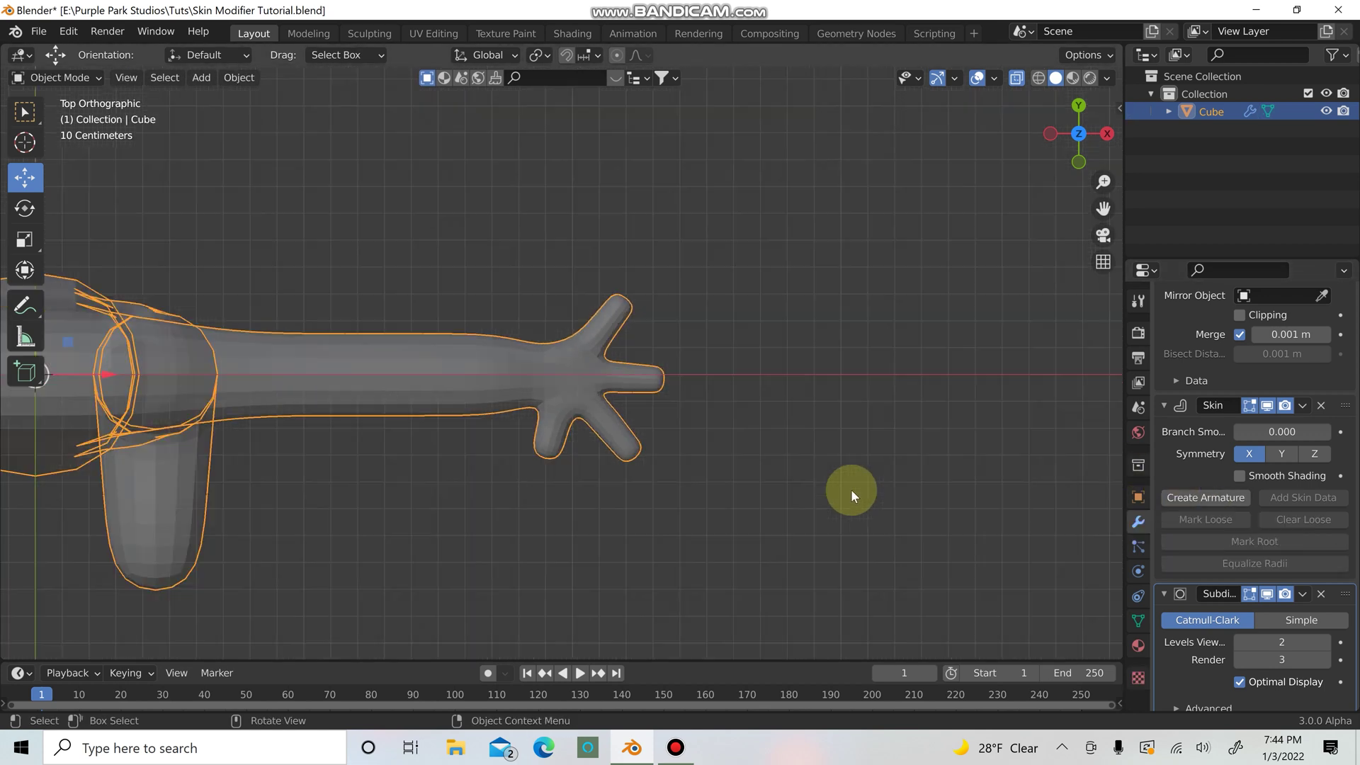
pyautogui.scroll(-3, 473, 508)
pyautogui.scroll(2, 503, 469)
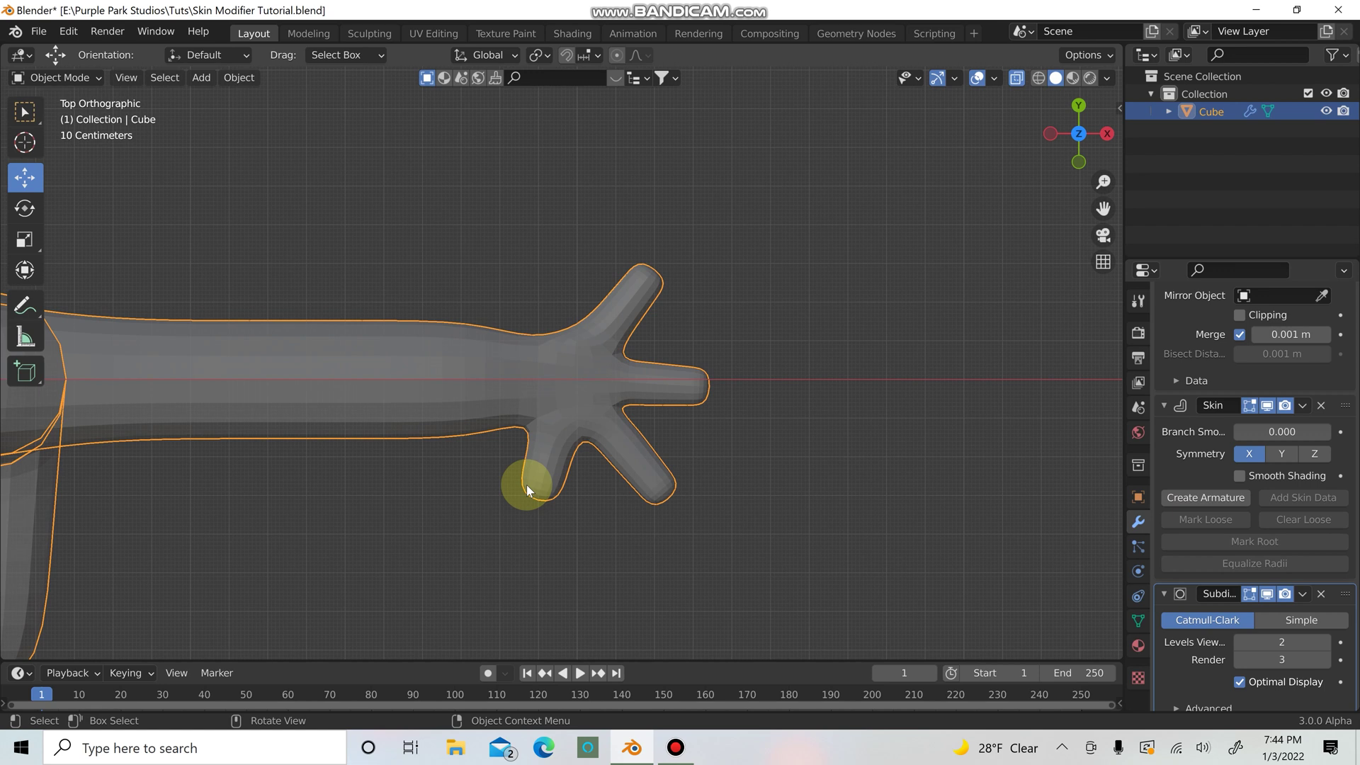
pyautogui.moveTo(526, 484); pyautogui.dragTo(468, 359, button='middle')
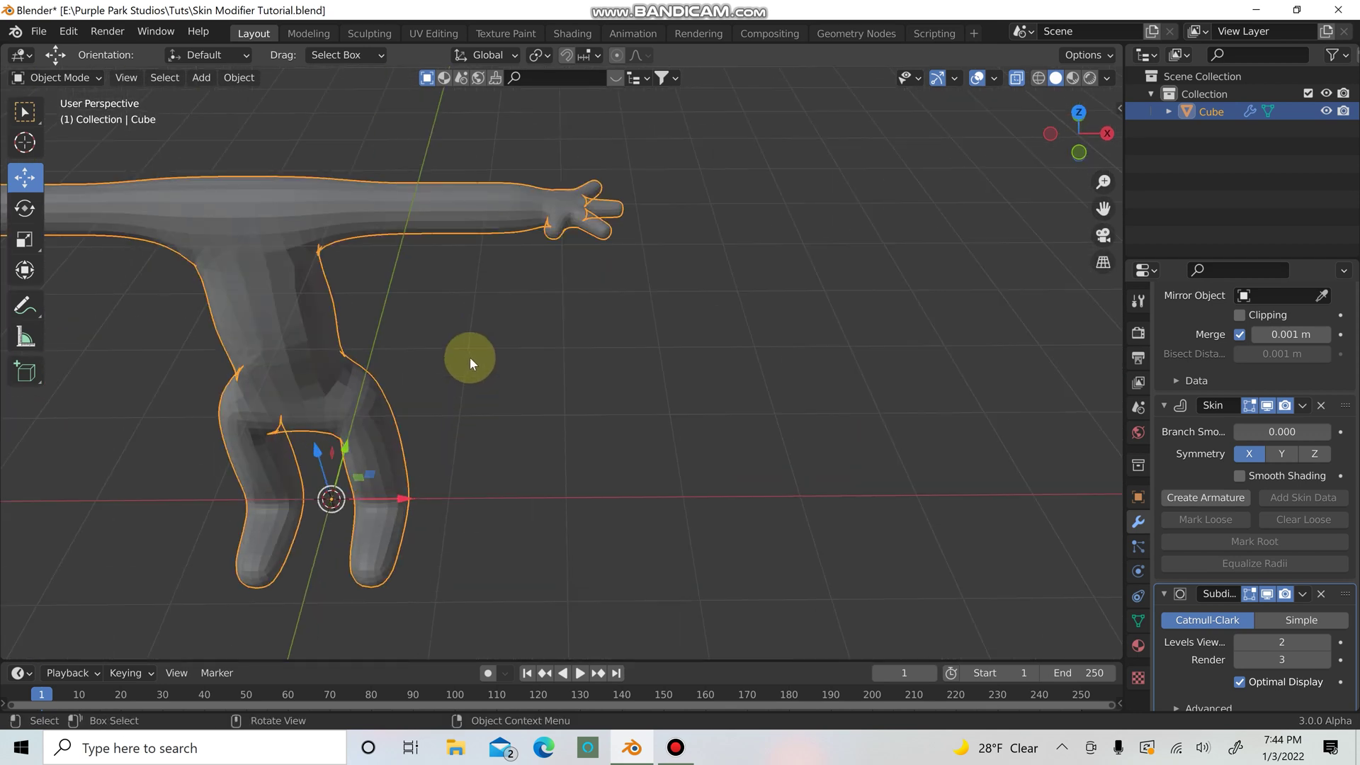
pyautogui.click(471, 356)
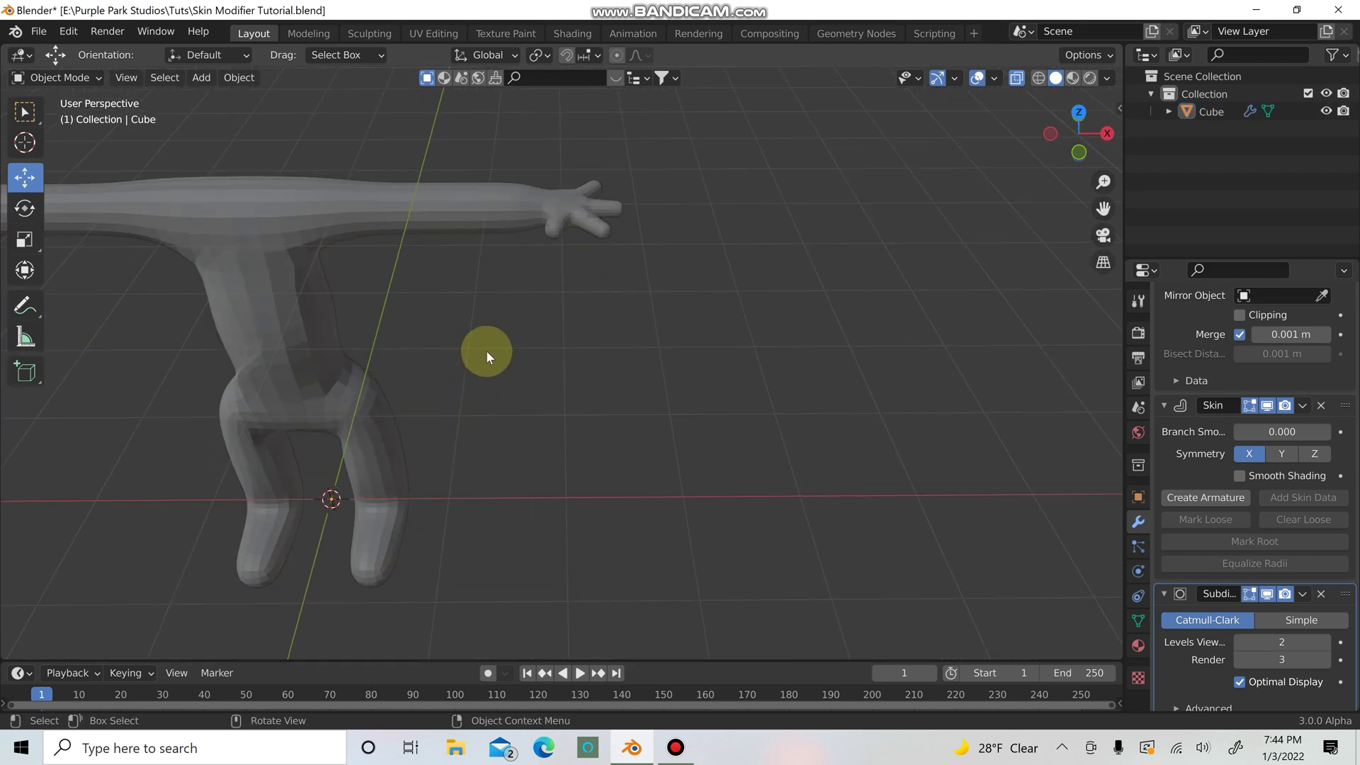
pyautogui.keyDown('alt'); pyautogui.moveTo(486, 350); pyautogui.dragTo(753, 418, button='middle'); pyautogui.keyUp('alt')
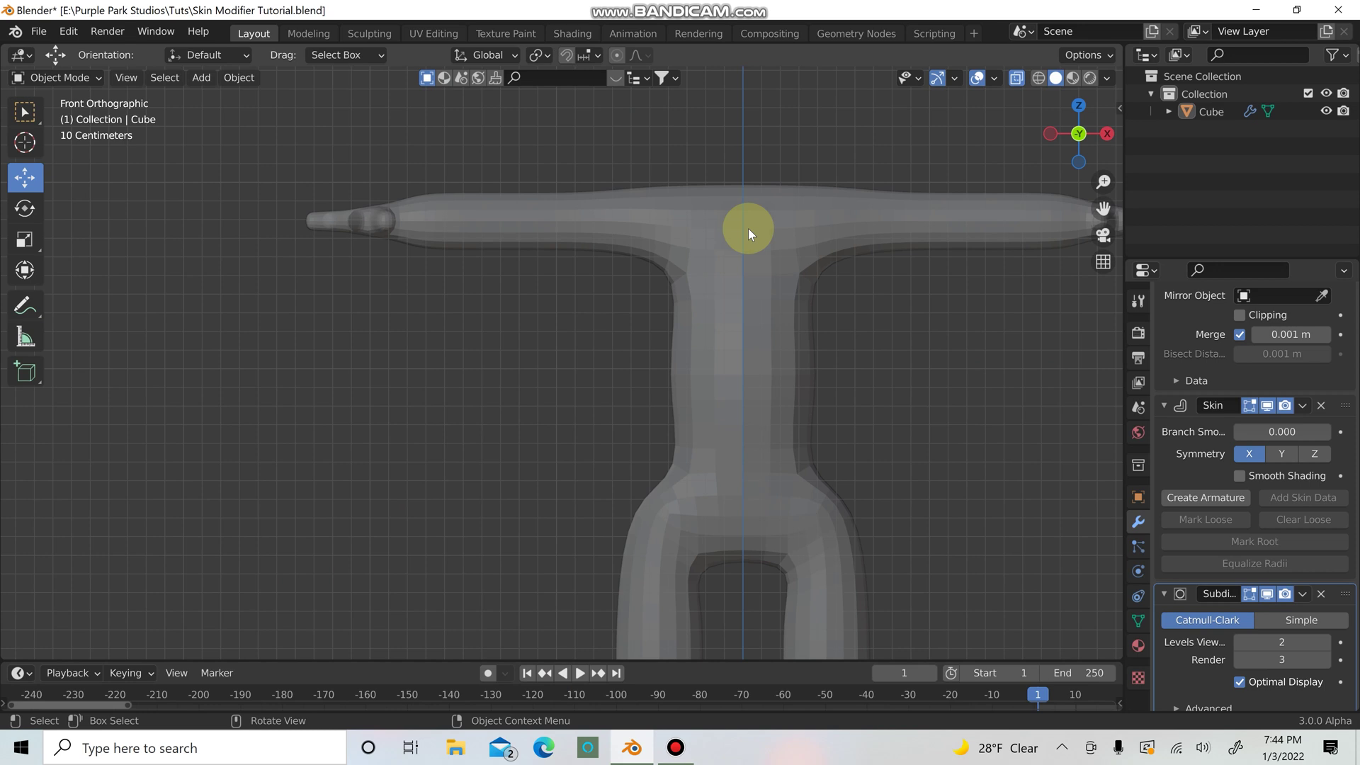
# Step: In front view, extrude the torso's top vertex about 0.56 m up along Z for the neck and shrink its skin radius to about 0.5
pyautogui.press('Tab')
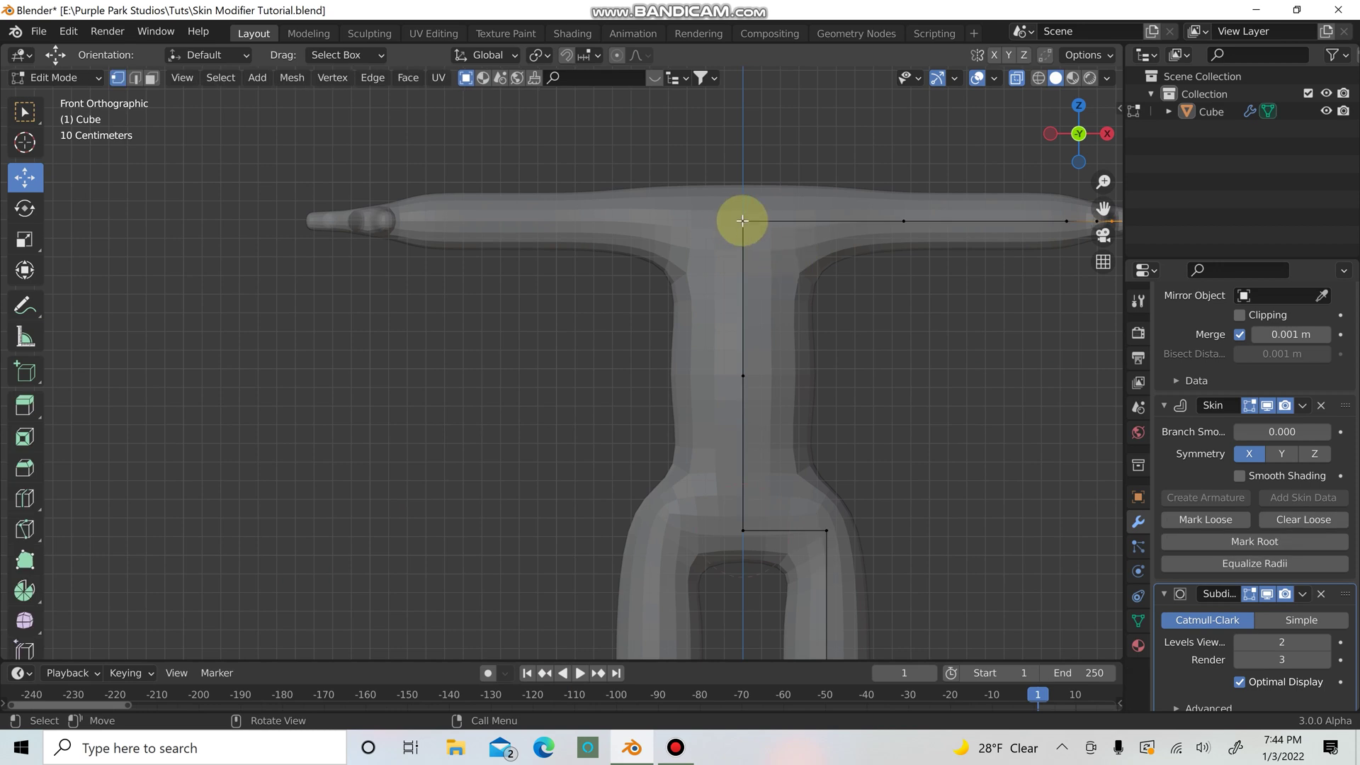
pyautogui.click(741, 220)
pyautogui.keyDown('shift'); pyautogui.moveTo(813, 312); pyautogui.dragTo(771, 401, button='middle'); pyautogui.keyUp('shift')
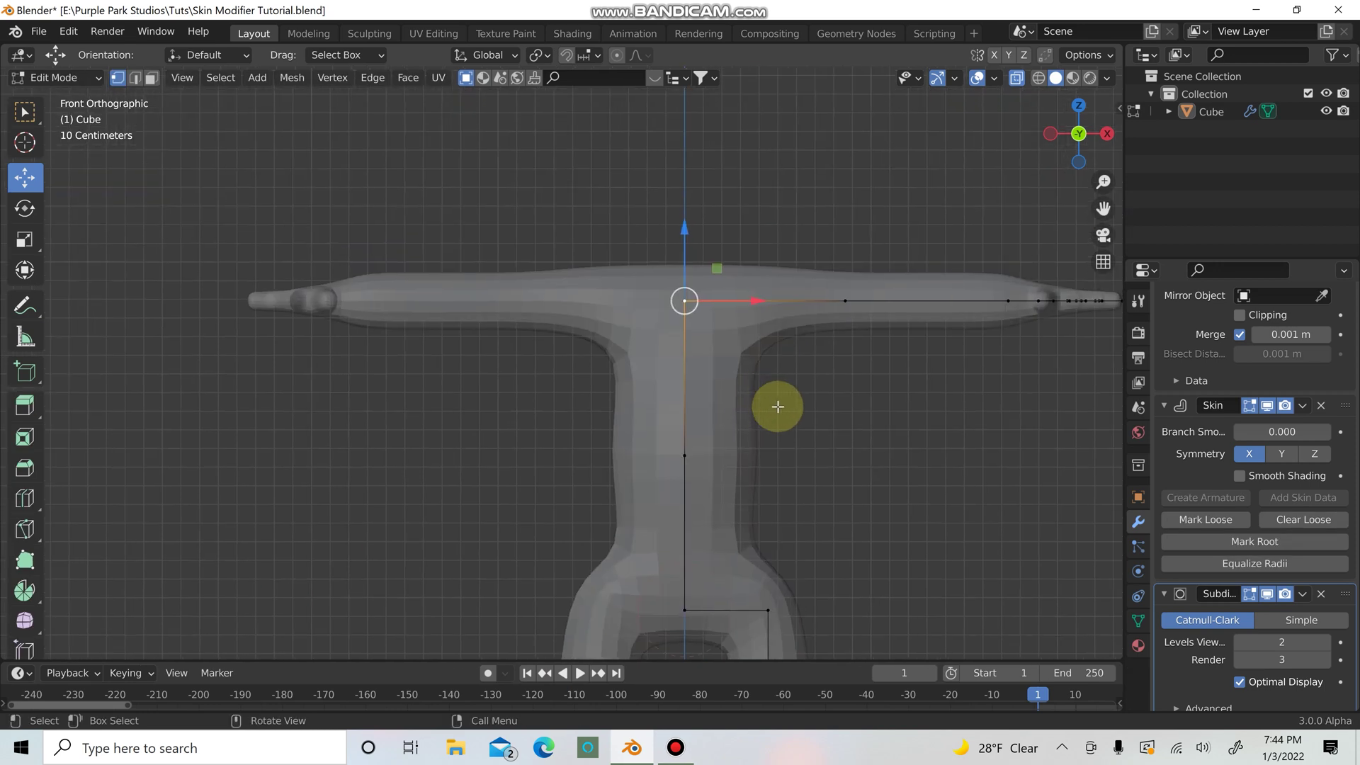
pyautogui.press('e')
pyautogui.press('z')
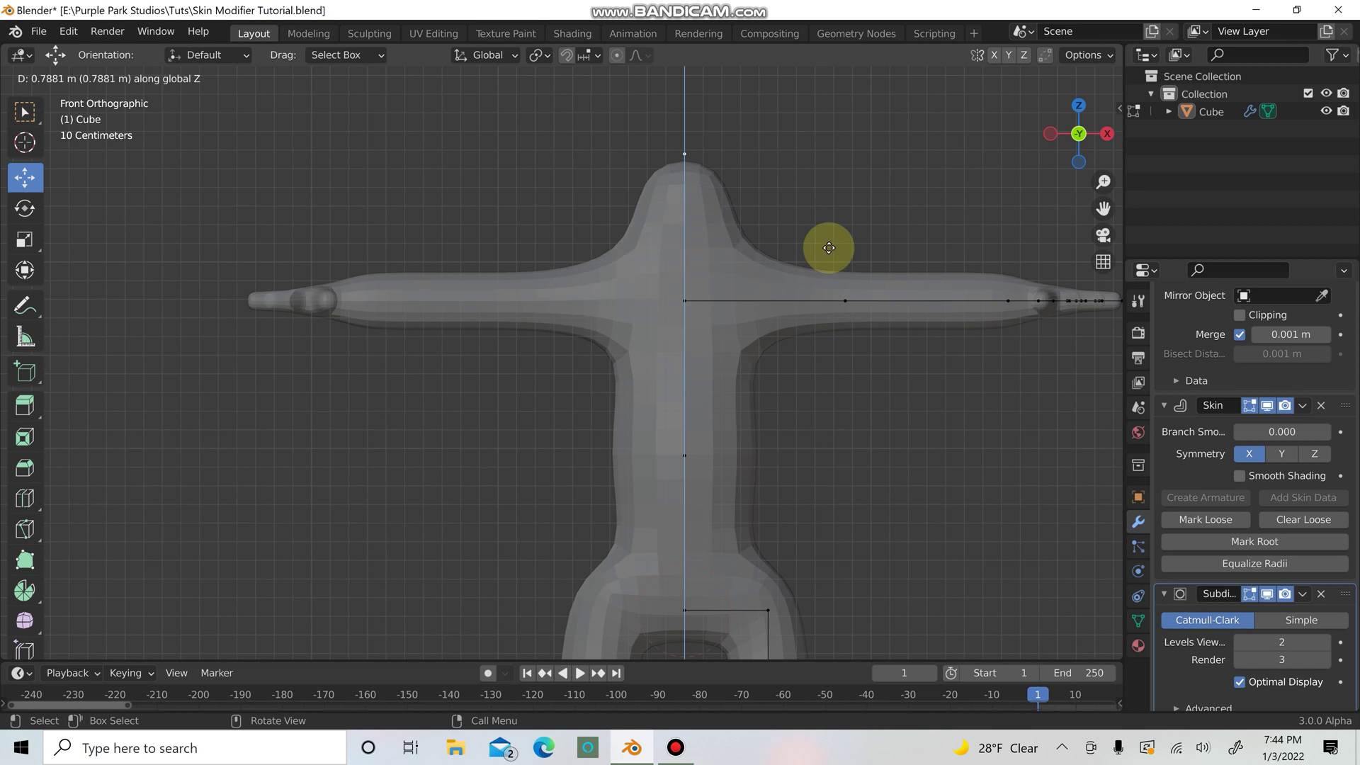
pyautogui.click(814, 299)
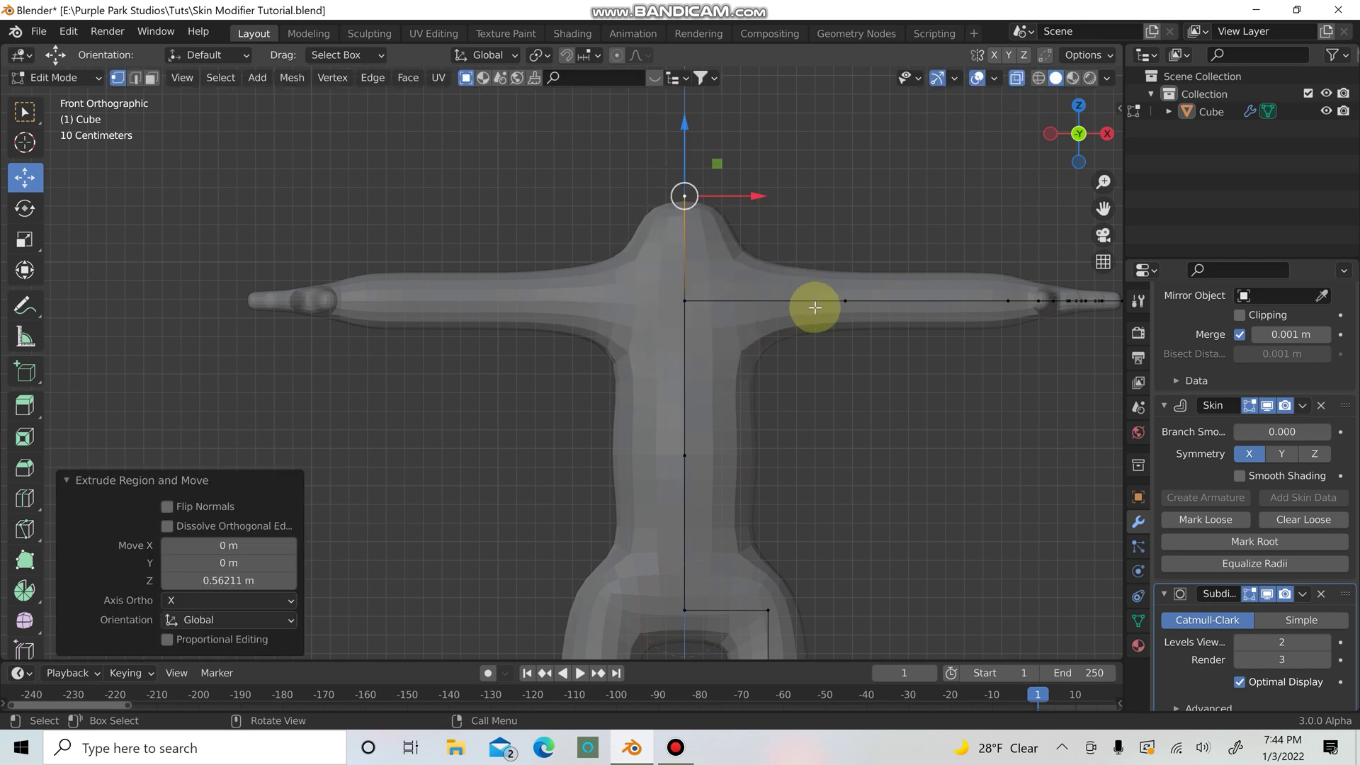
pyautogui.press('s')
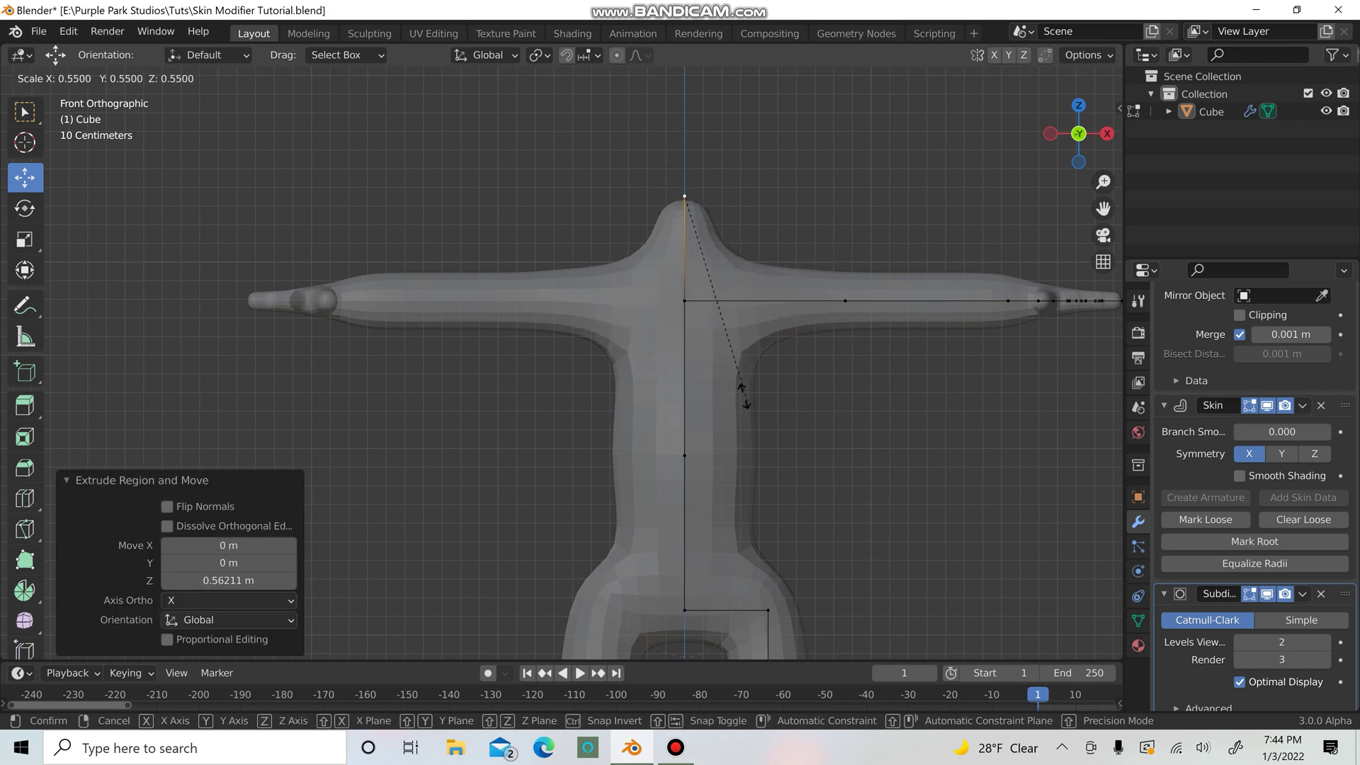
pyautogui.click(732, 371)
# Step: Extrude the neck's top vertex about 1.2 m up along Z and enlarge its skin radius to form the head
pyautogui.scroll(-2, 731, 368)
pyautogui.scroll(-2, 731, 368)
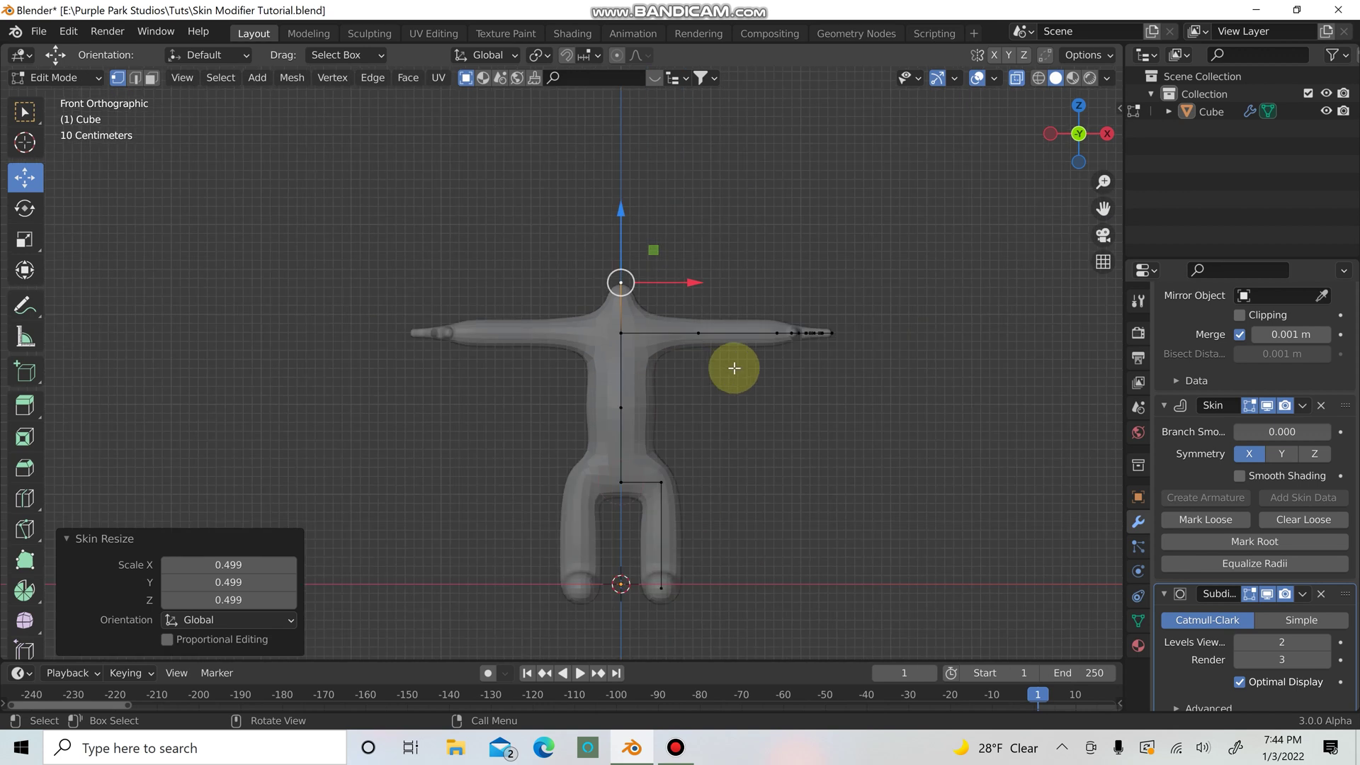
pyautogui.press('e')
pyautogui.press('z')
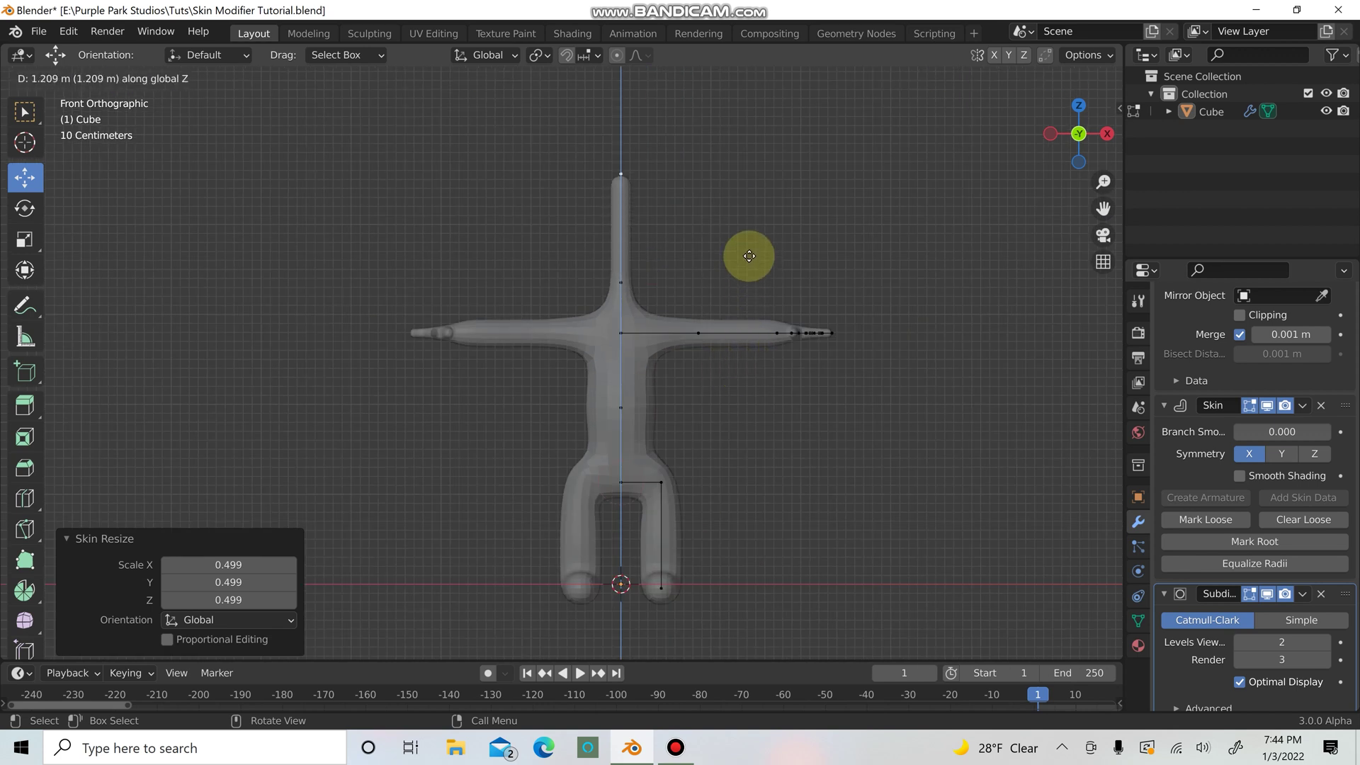
pyautogui.click(749, 256)
pyautogui.hotkey('ctrl', 'a')
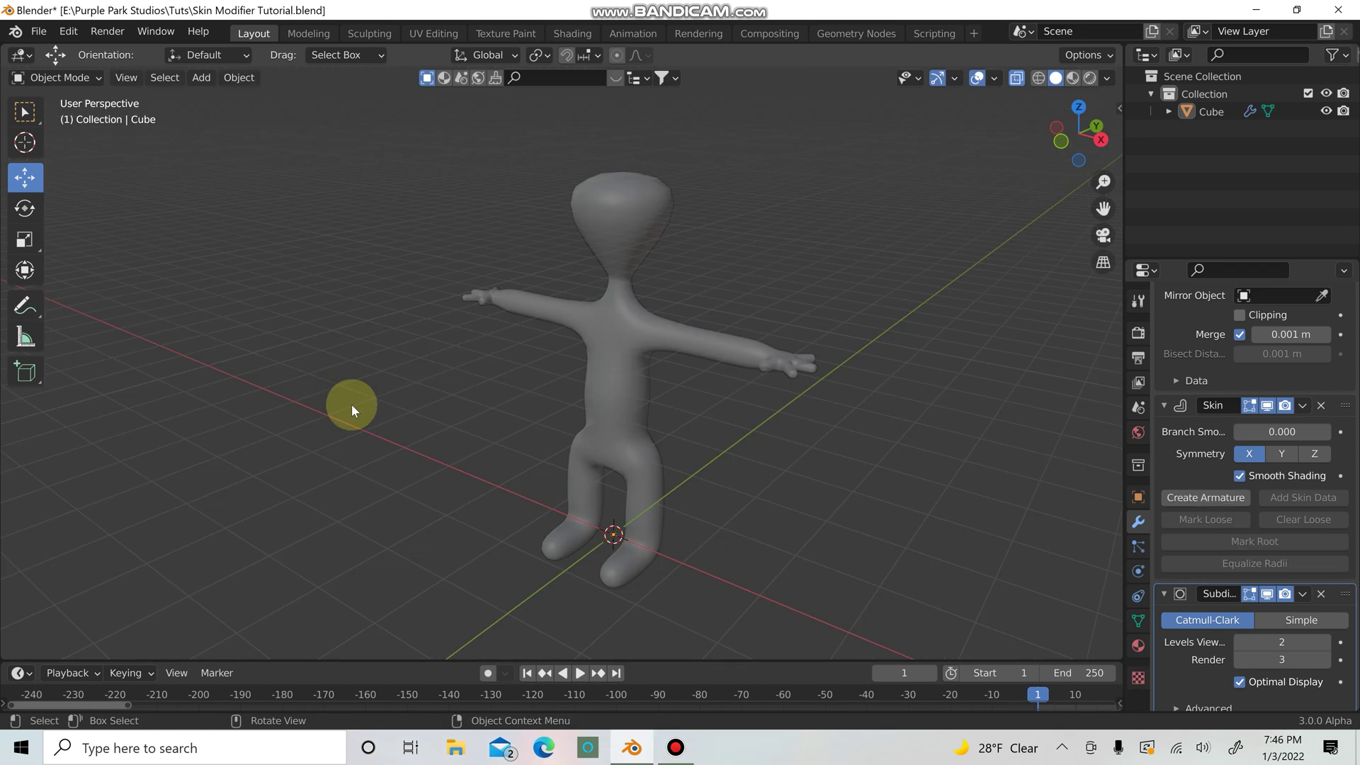
# Step: Open the body mesh for editing and shrink the skin radius at the elbow vertex to slim the arm
pyautogui.moveTo(352, 404)
pyautogui.mouseDown(button='middle')
pyautogui.moveTo(618, 368)
pyautogui.moveTo(630, 473)
pyautogui.moveTo(419, 455)
pyautogui.moveTo(673, 305)
pyautogui.mouseUp(button='middle')
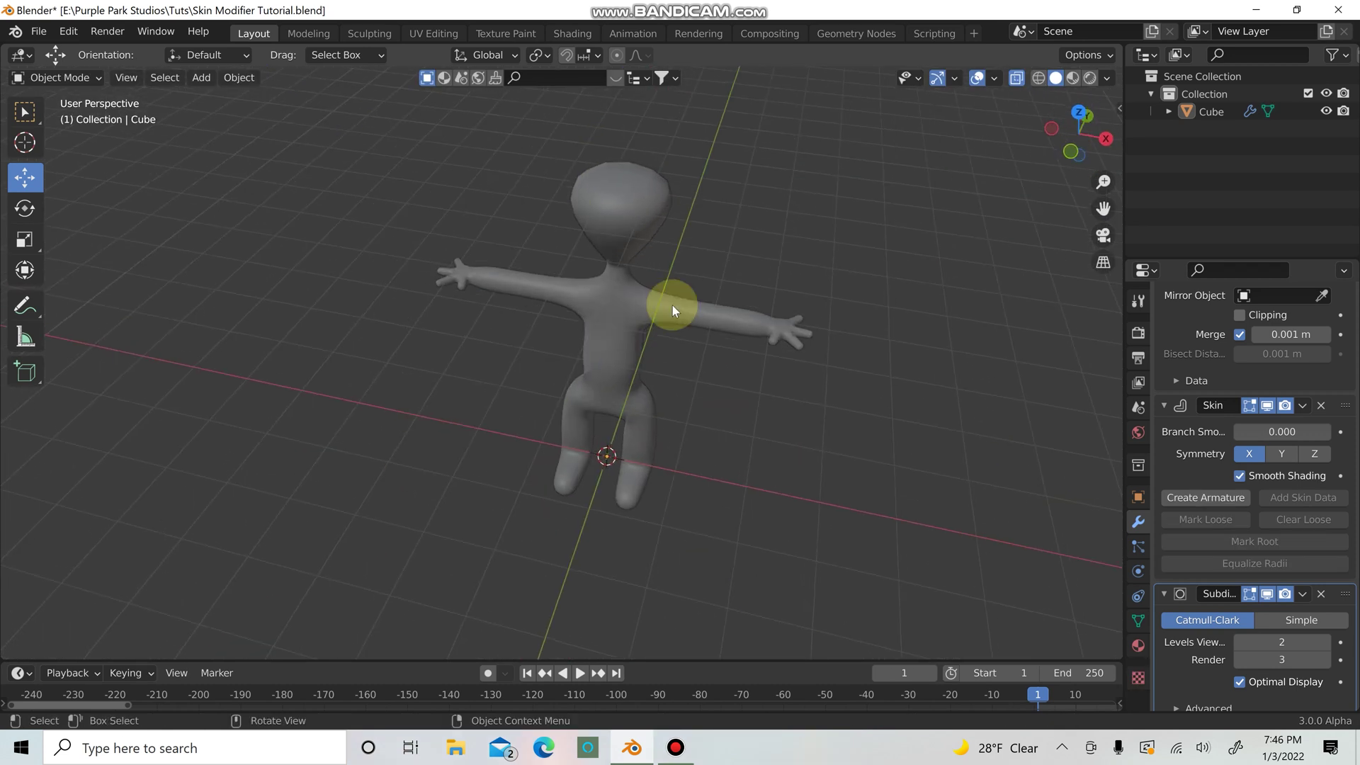
pyautogui.click(626, 318)
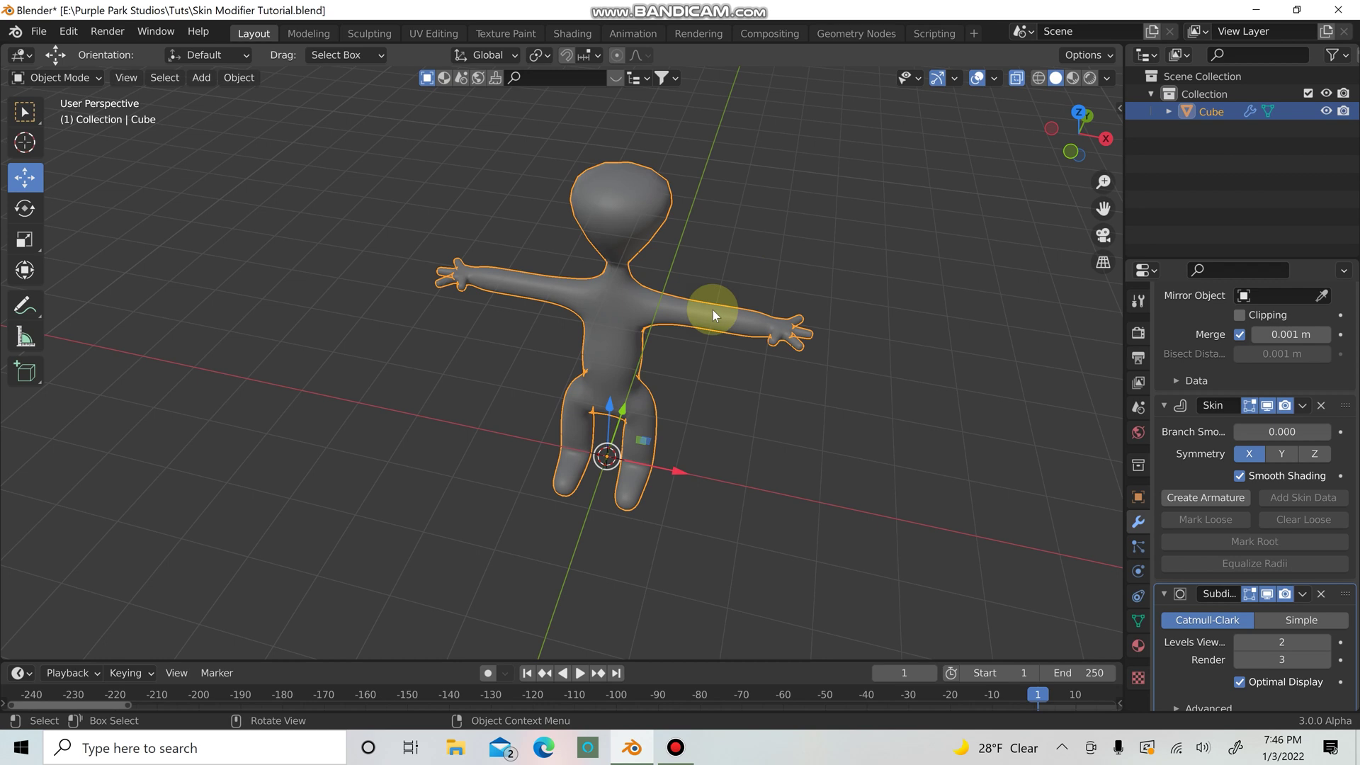
pyautogui.press('Tab')
pyautogui.moveTo(711, 316); pyautogui.dragTo(760, 286, button='middle')
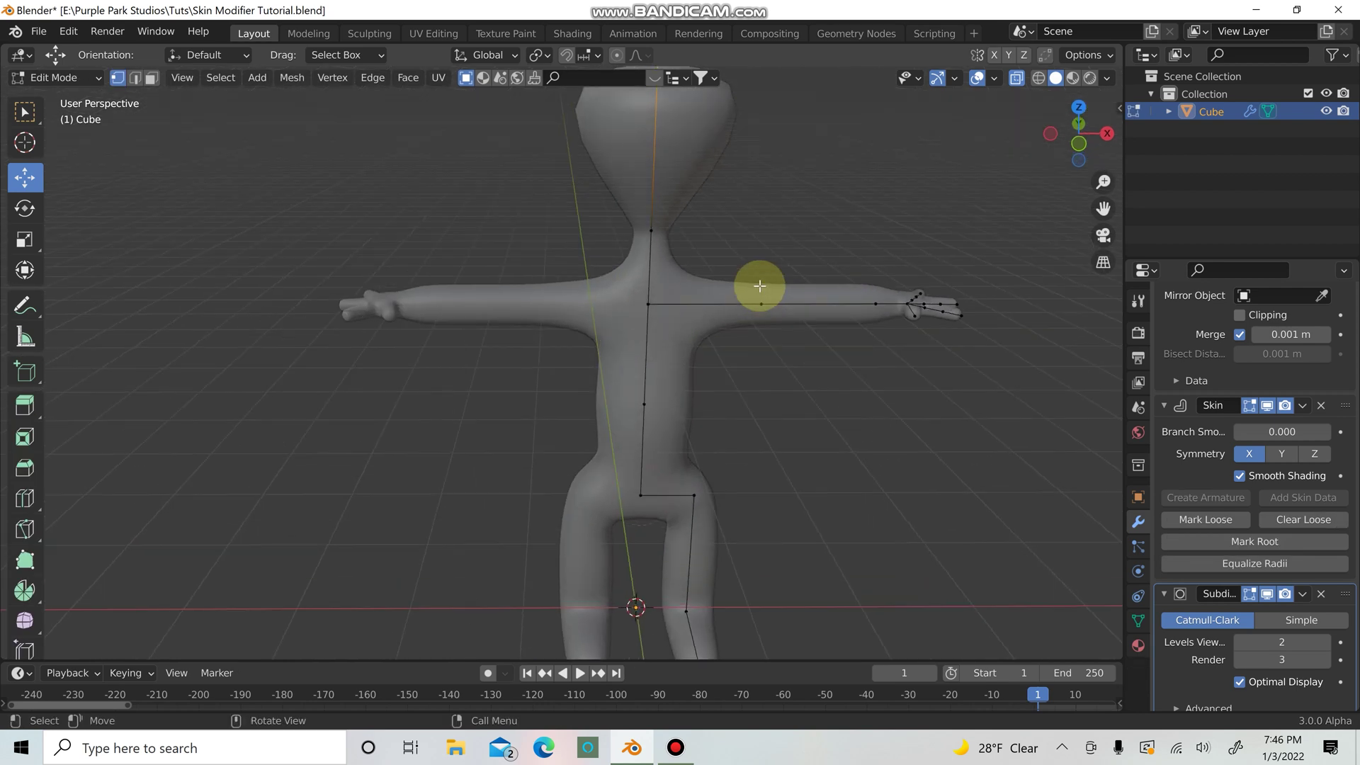
pyautogui.click(760, 292)
pyautogui.press('s')
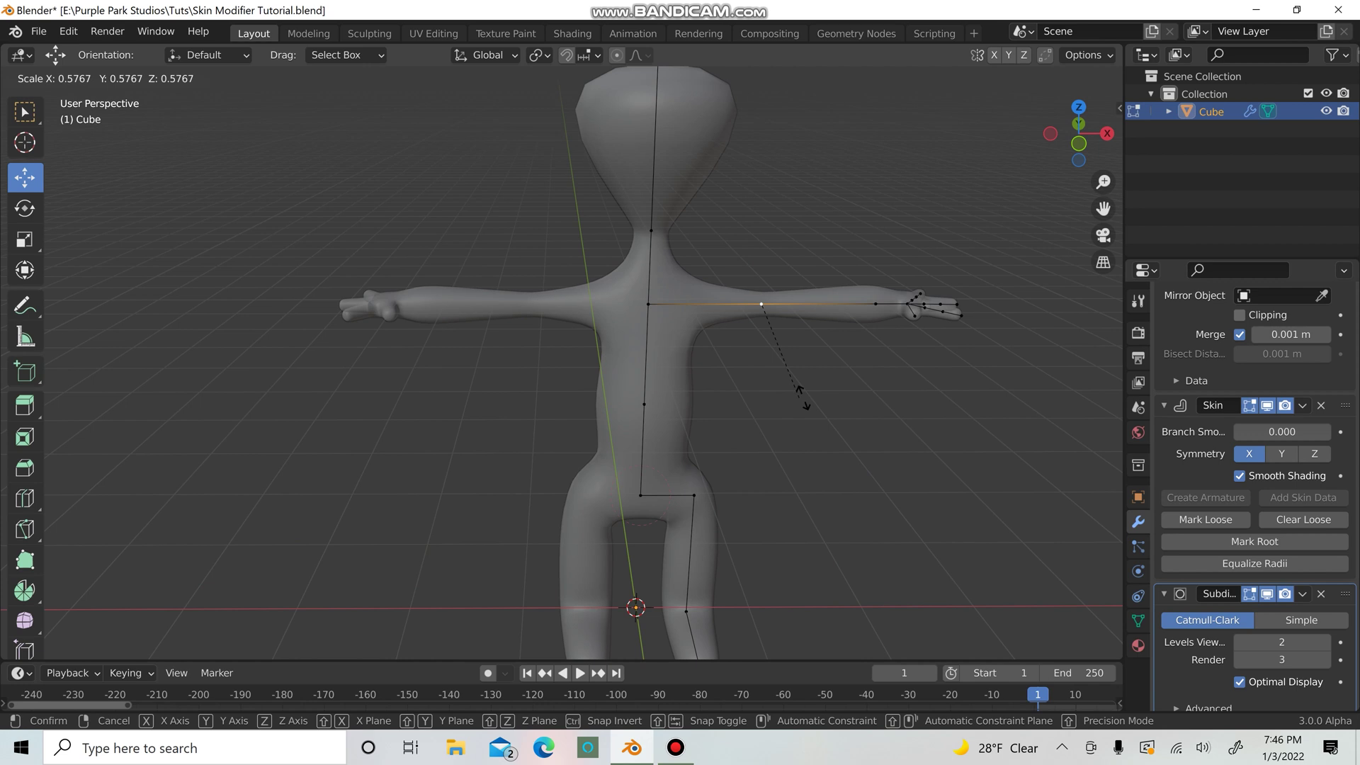
pyautogui.click(905, 325)
# Step: Shrink the skin radius at the wrist vertex to about 0.71 of its size
pyautogui.click(878, 305)
pyautogui.press('s')
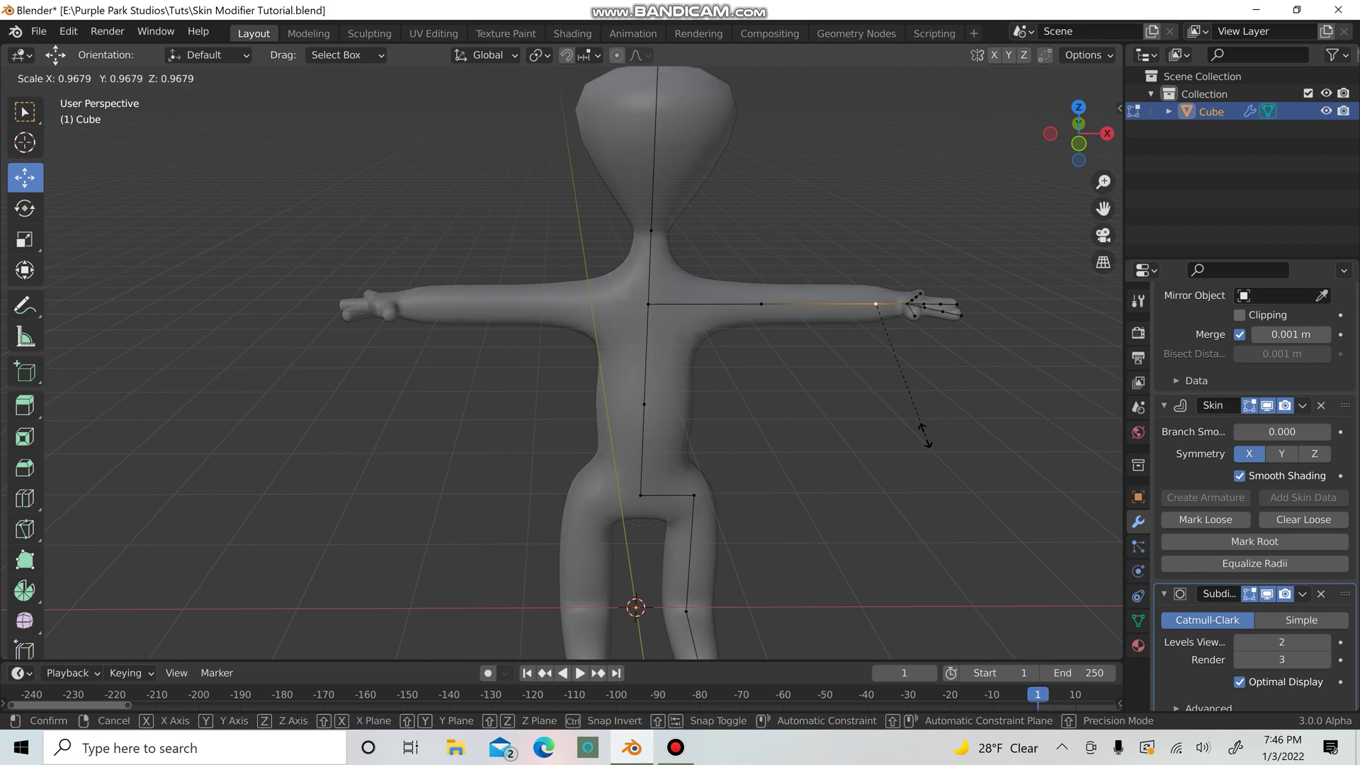
pyautogui.click(902, 404)
pyautogui.moveTo(902, 404); pyautogui.dragTo(707, 324, button='middle')
pyautogui.moveTo(586, 289); pyautogui.dragTo(778, 450, button='middle')
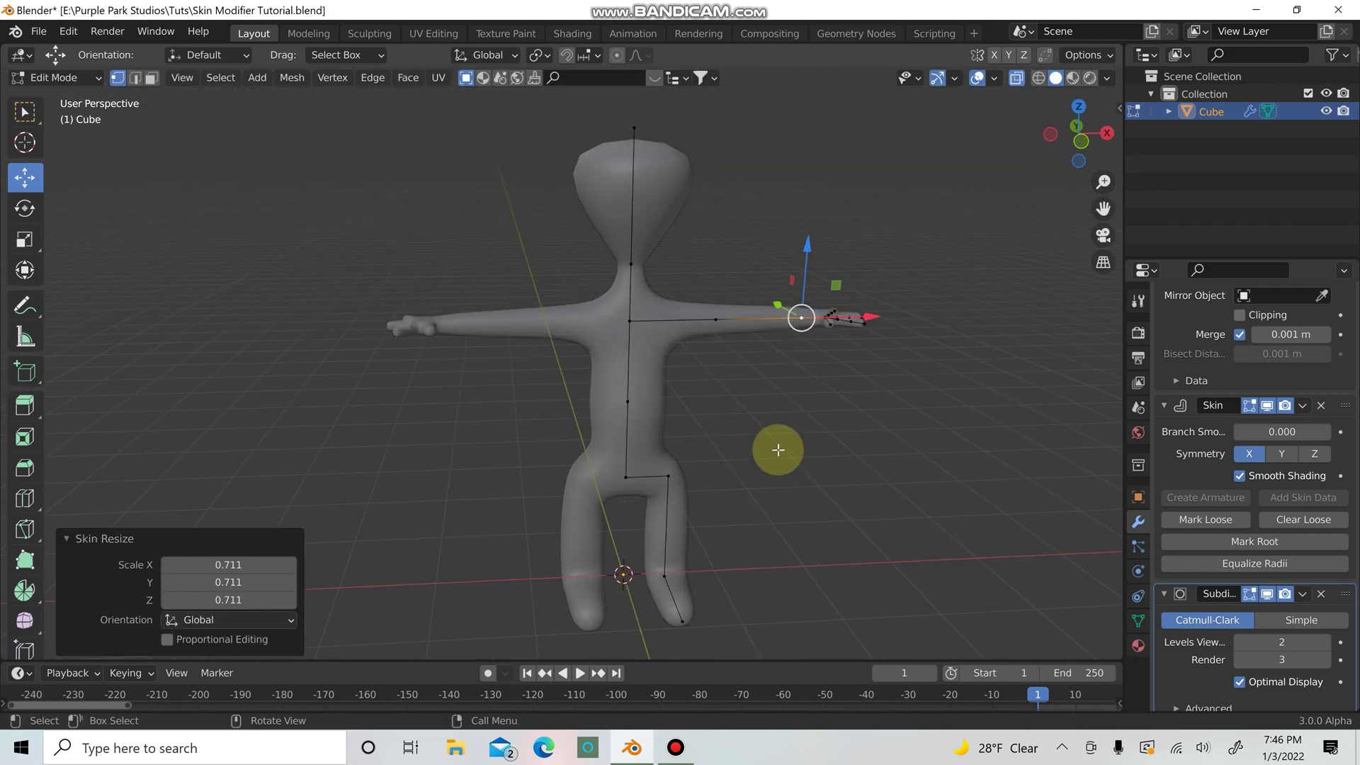
pyautogui.moveTo(692, 538); pyautogui.dragTo(673, 513, button='middle')
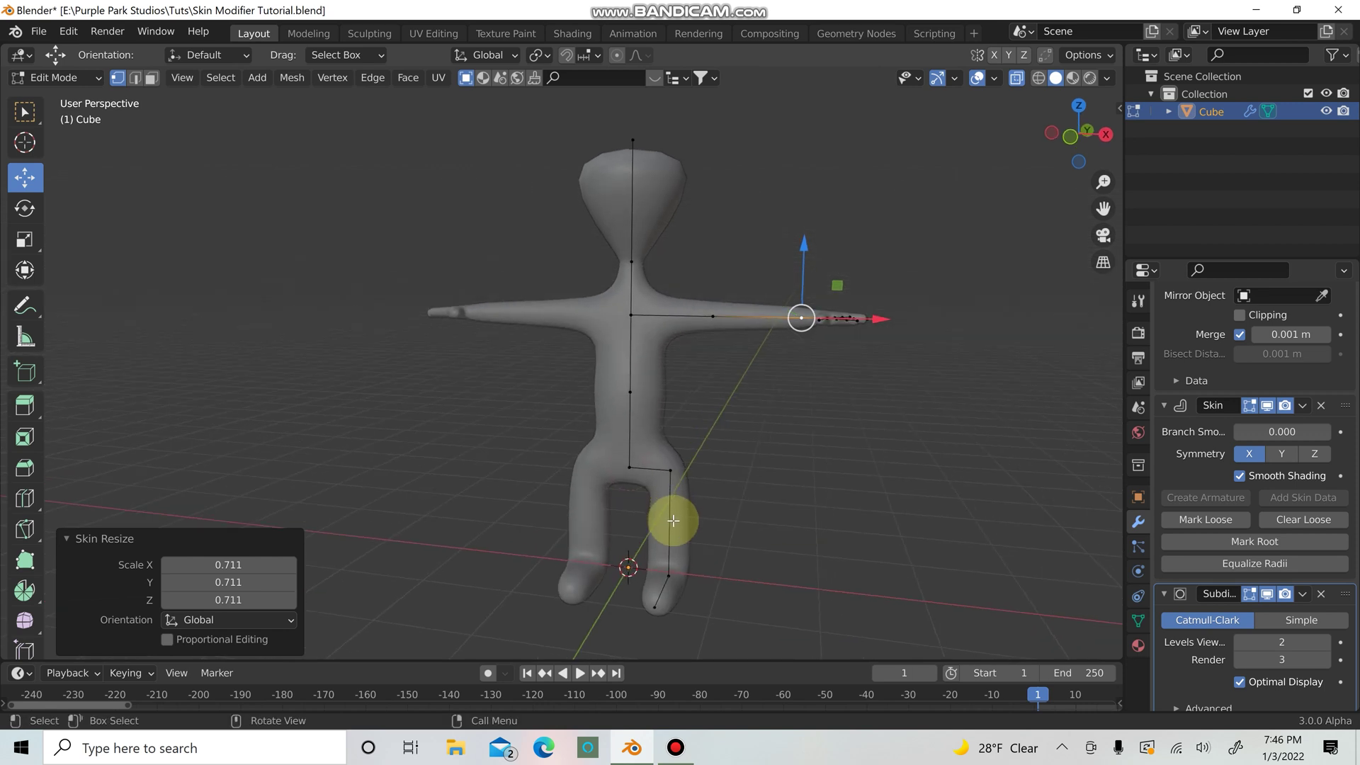
# Step: Add one centred loop cut to the leg's edge between hip and ankle to create a knee vertex
pyautogui.hotkey('ctrl', 'r')
pyautogui.click(671, 522)
pyautogui.moveTo(672, 522); pyautogui.dragTo(687, 547, button='middle')
pyautogui.scroll(2, 749, 557)
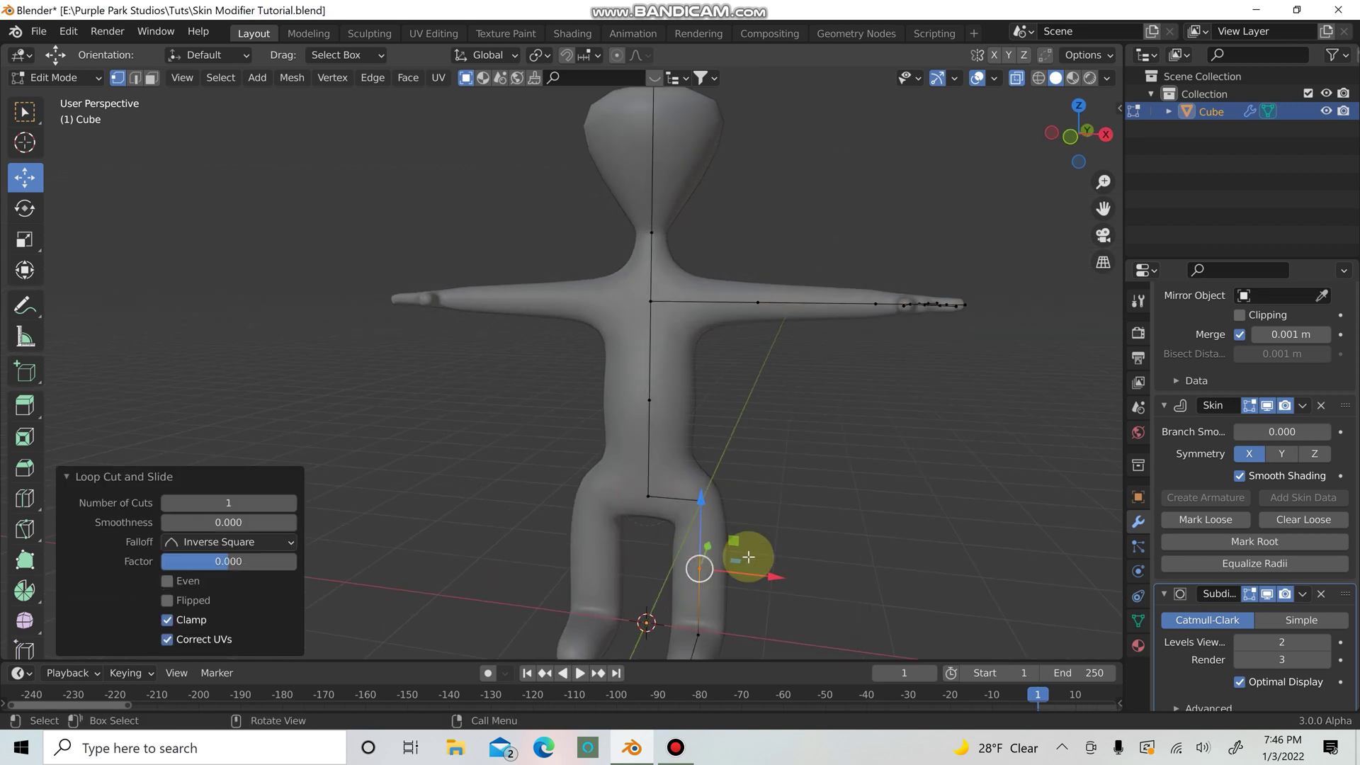
pyautogui.scroll(-4, 653, 359)
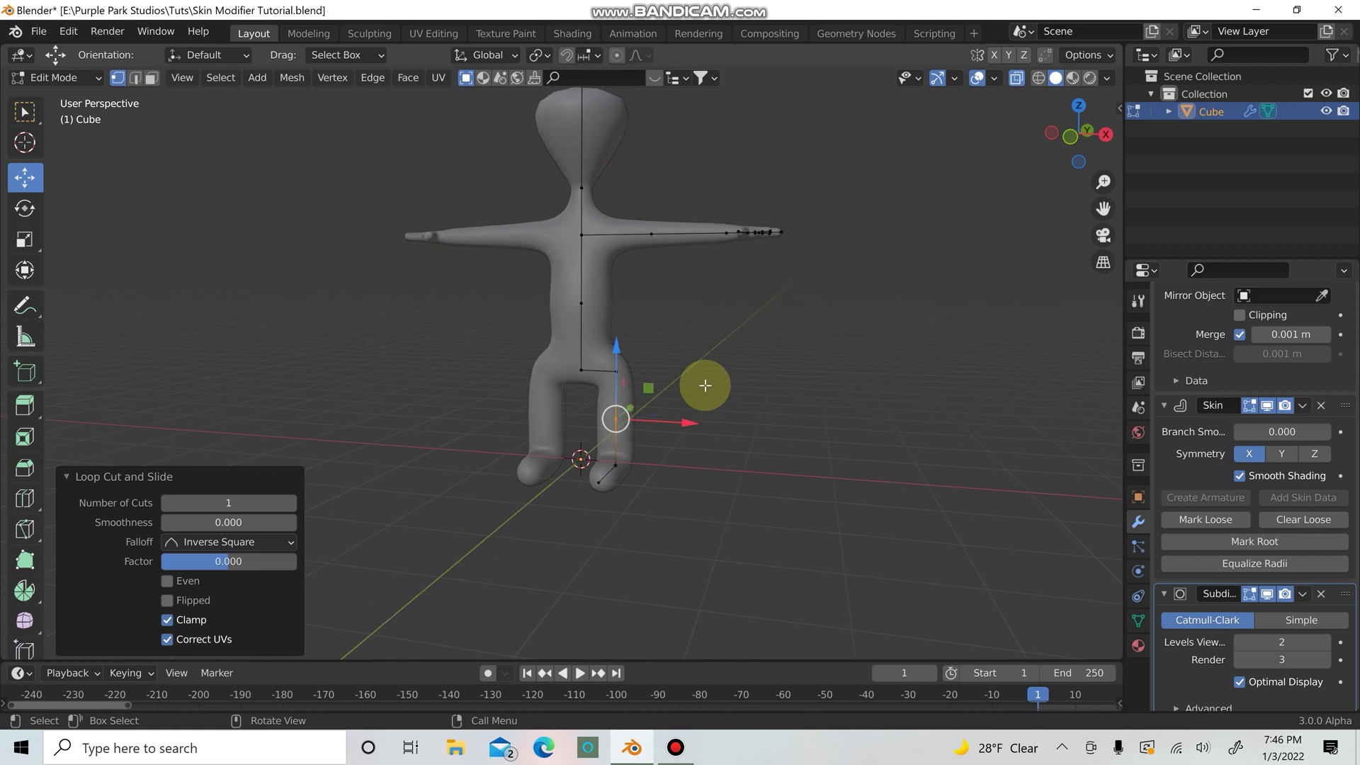
pyautogui.moveTo(717, 389); pyautogui.dragTo(732, 394, button='middle')
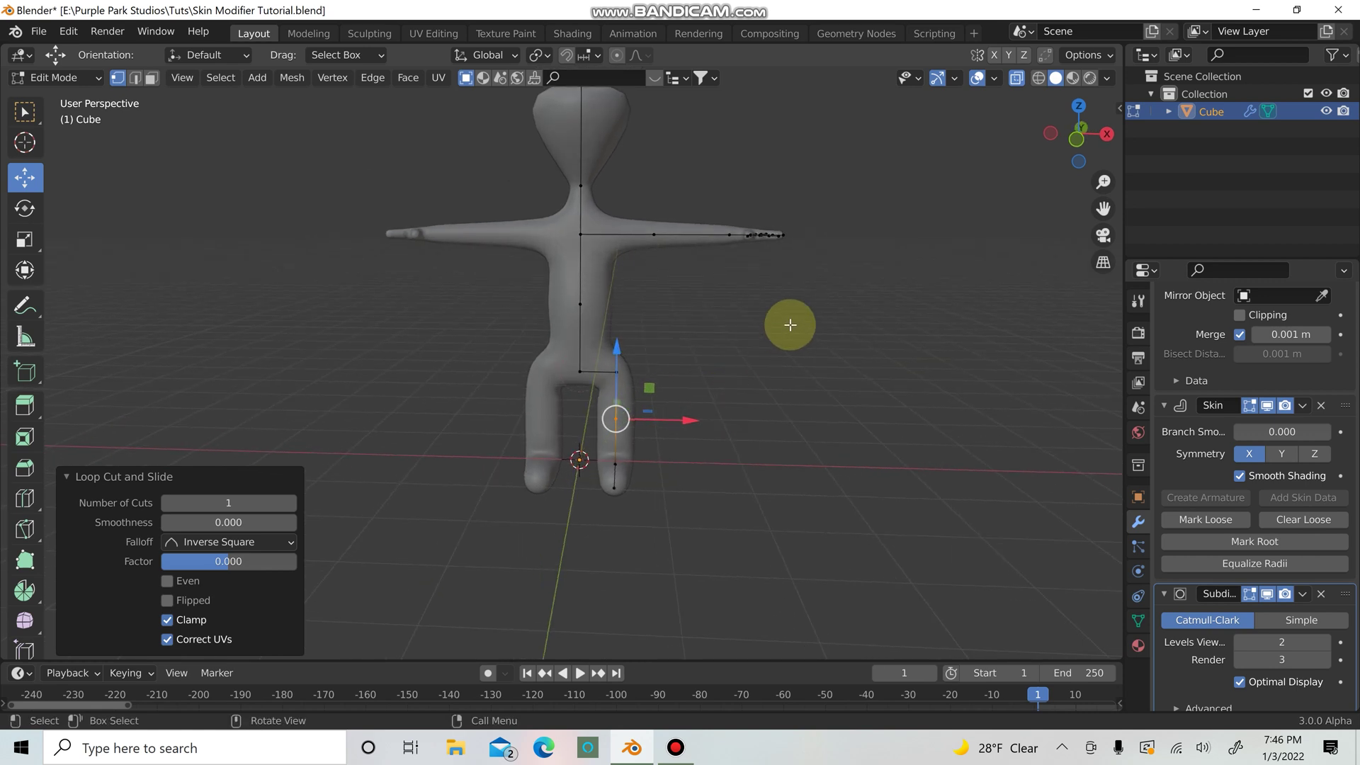
# Step: Leave mesh editing and create an armature from the body's Skin modifier
pyautogui.press('Tab')
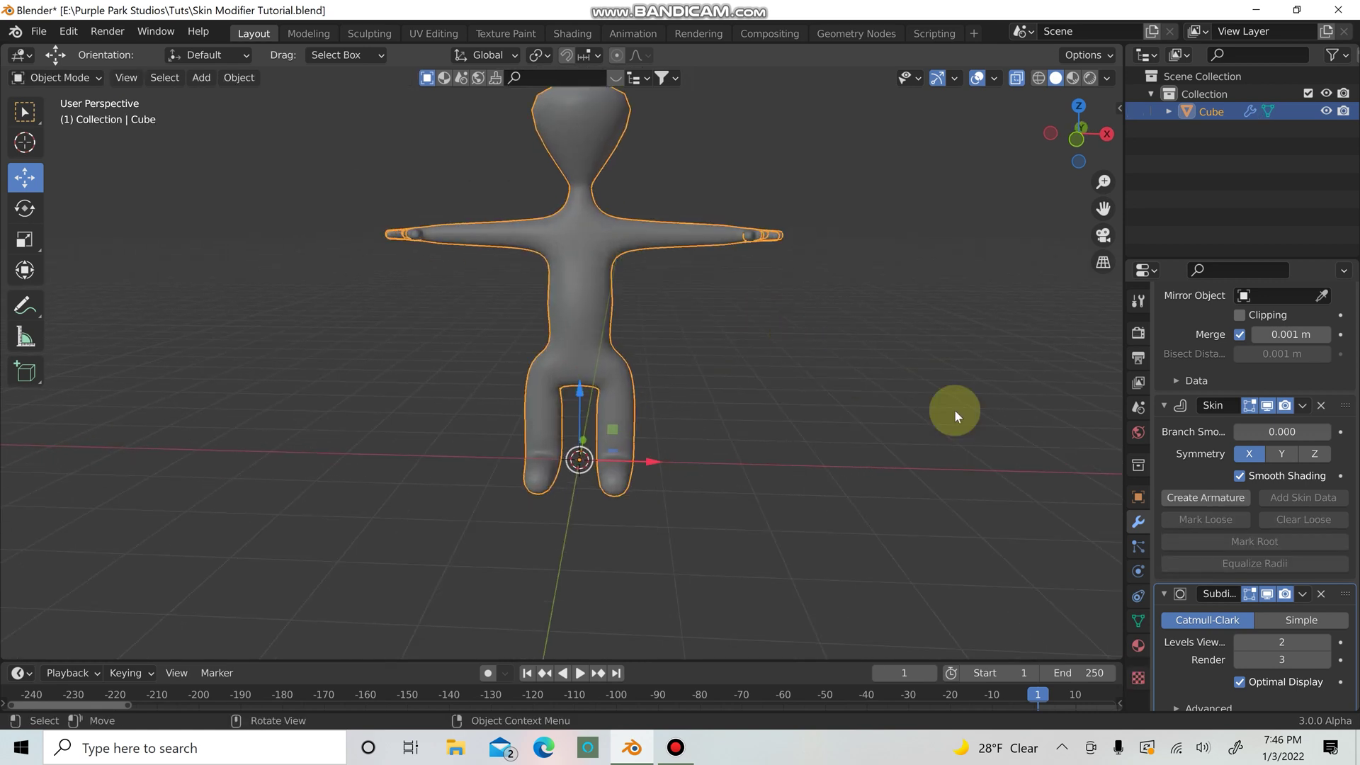
pyautogui.click(848, 401)
pyautogui.click(1194, 500)
pyautogui.click(1194, 499)
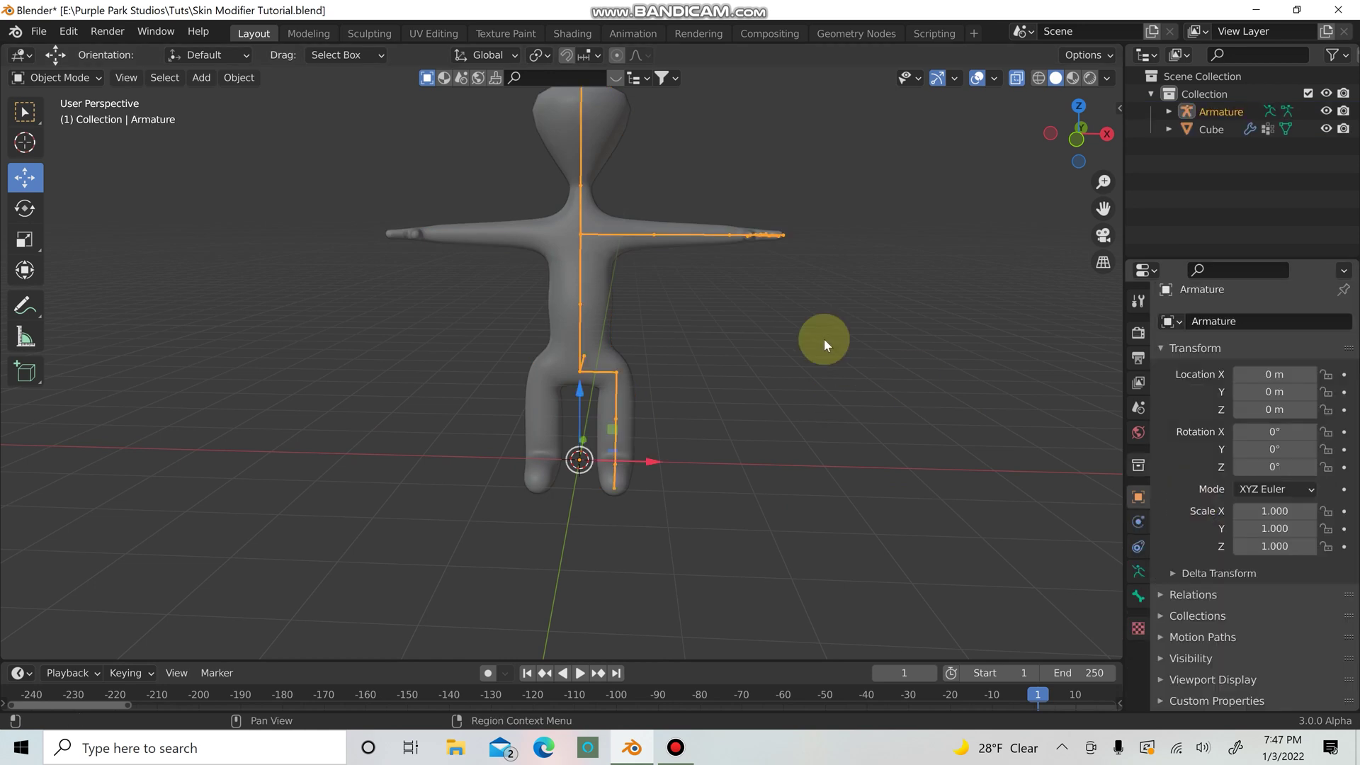
pyautogui.moveTo(618, 307); pyautogui.dragTo(737, 410, button='middle')
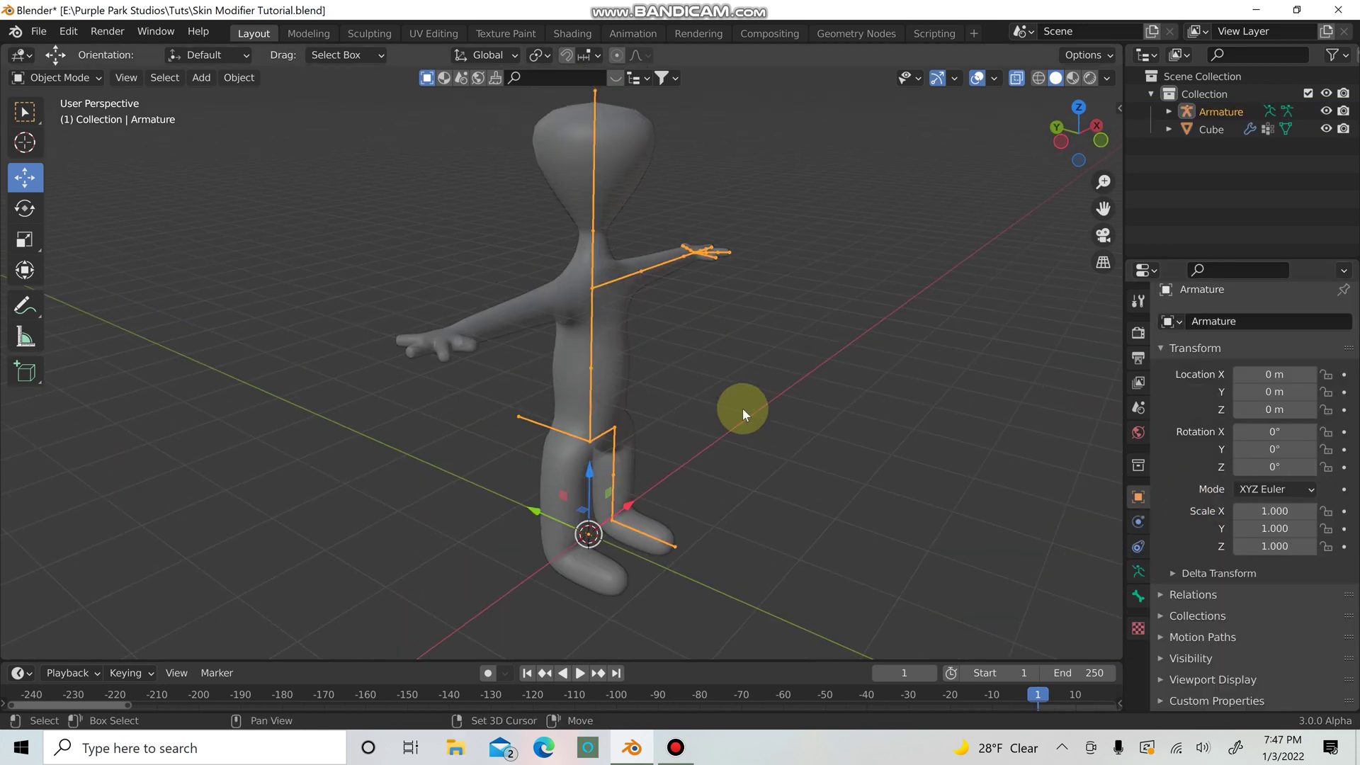
# Step: Put the armature in Pose Mode and try rotating the forearm bone to test how the mesh deforms
pyautogui.click(58, 75)
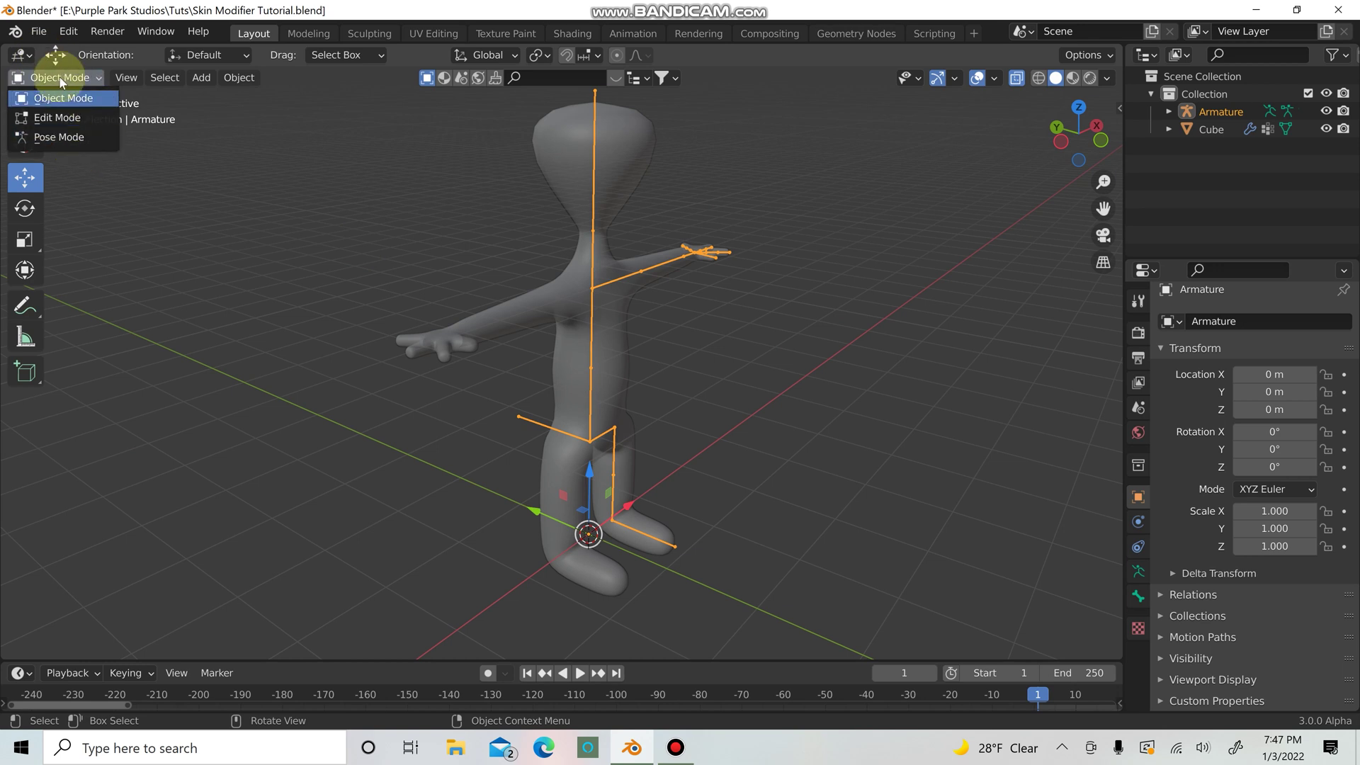
pyautogui.click(60, 78)
pyautogui.click(59, 78)
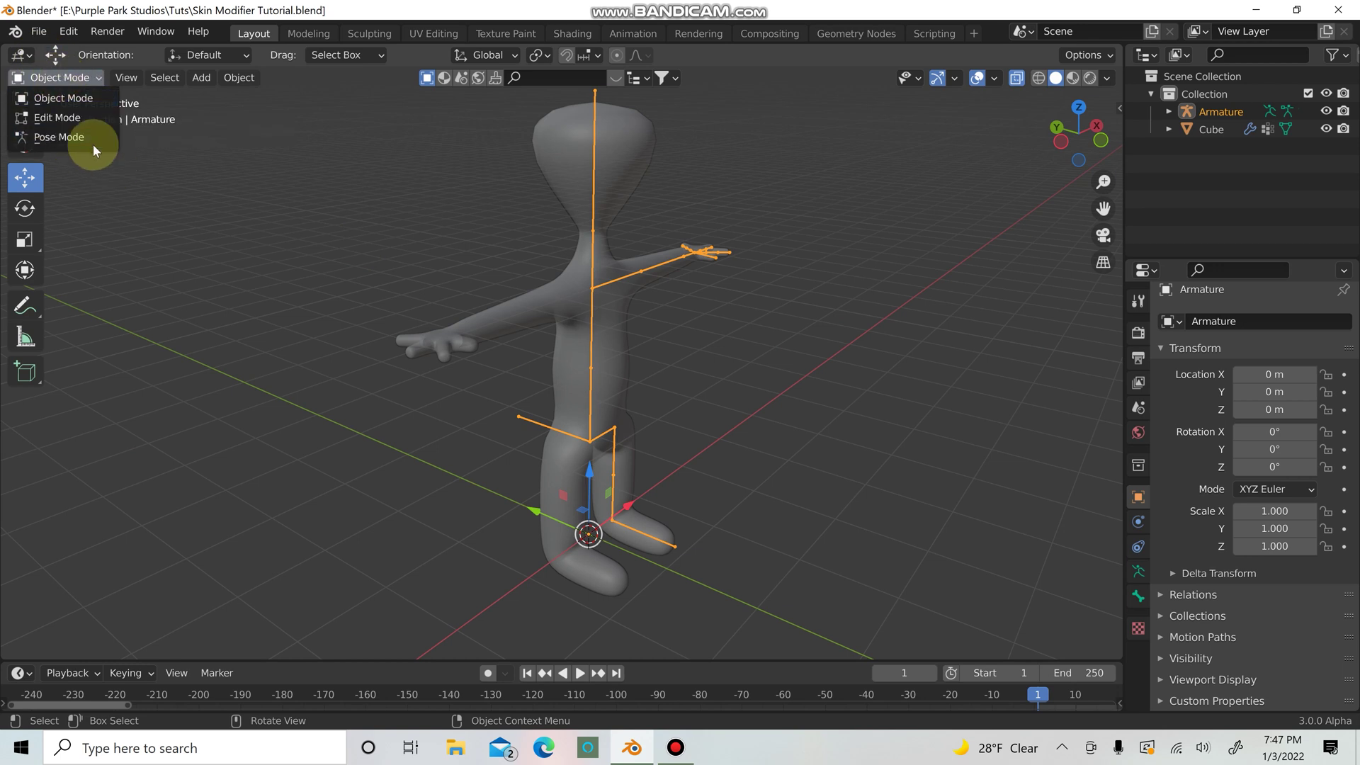
pyautogui.click(60, 137)
pyautogui.moveTo(609, 239); pyautogui.dragTo(767, 292, button='middle')
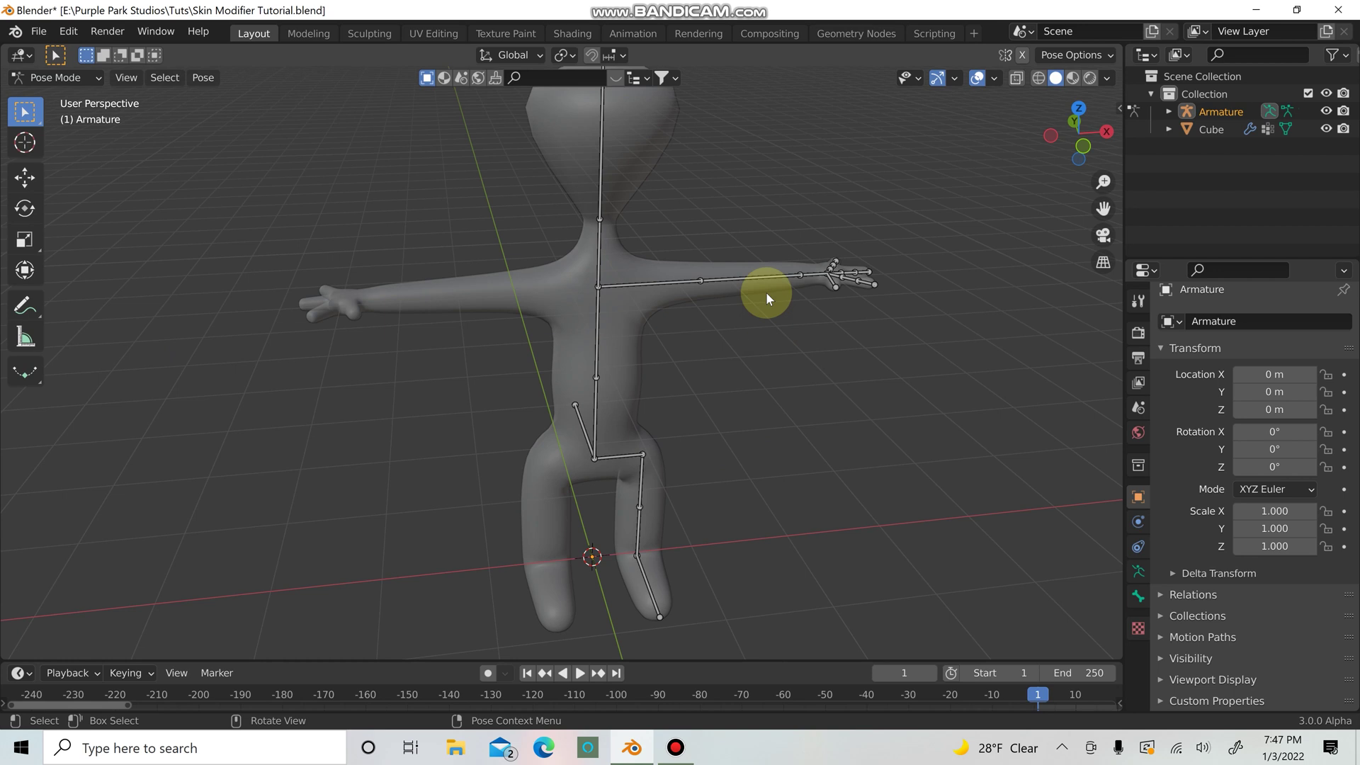
pyautogui.click(751, 278)
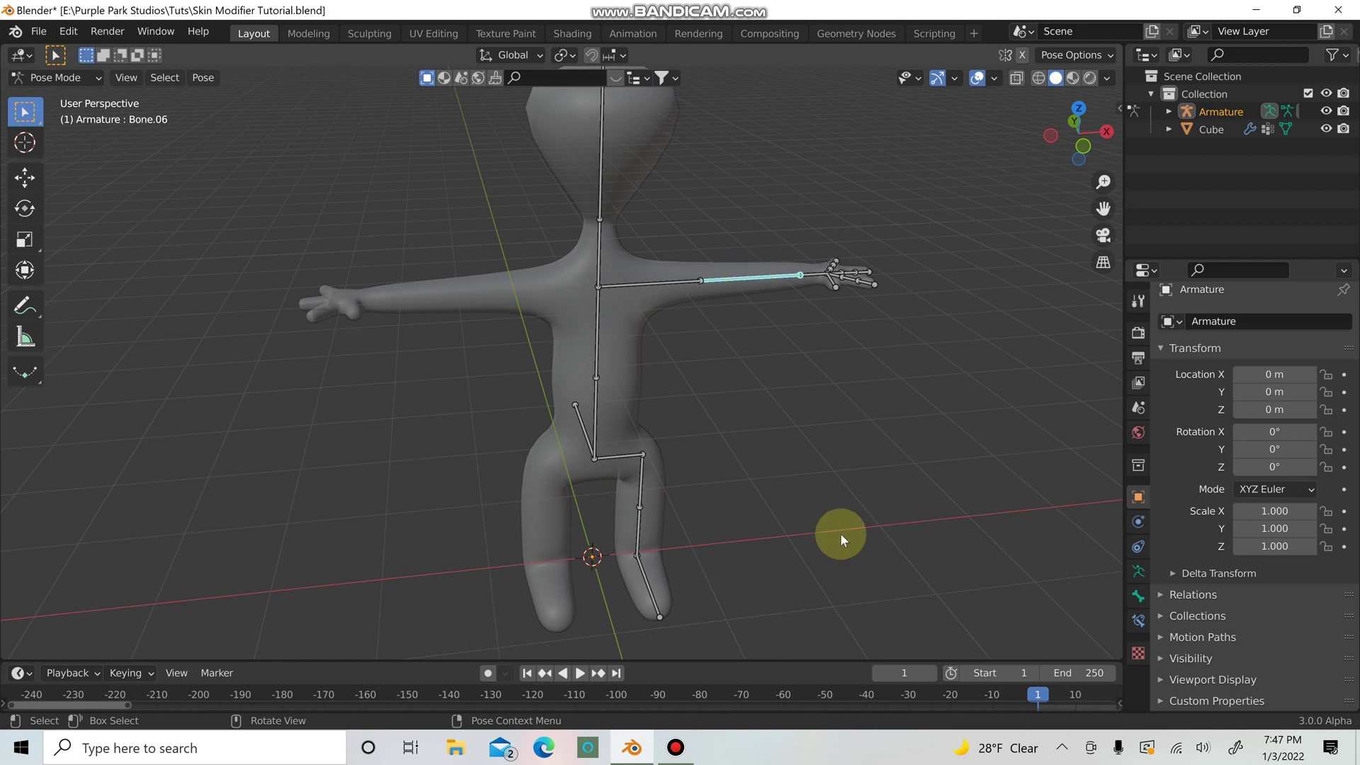
pyautogui.press('r')
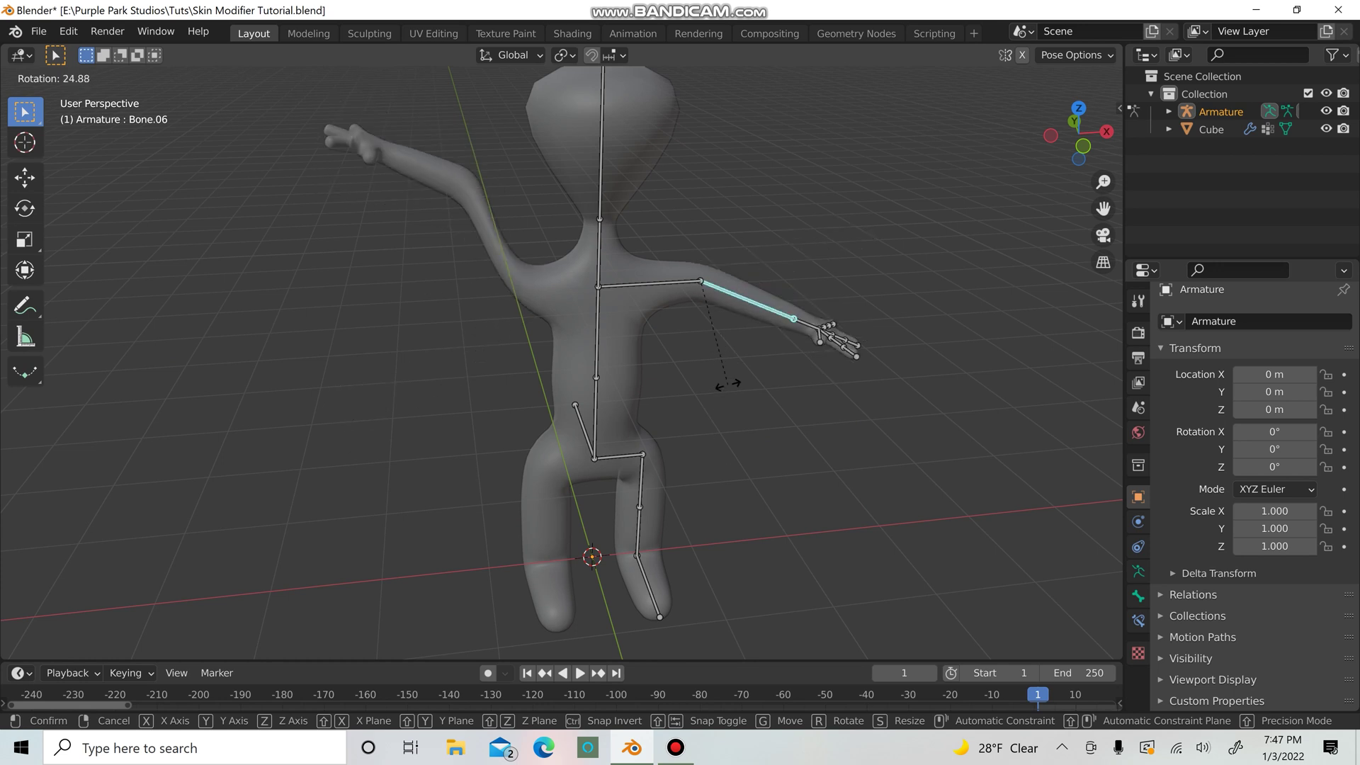
pyautogui.click(730, 342)
pyautogui.moveTo(853, 350); pyautogui.dragTo(949, 427, button='middle')
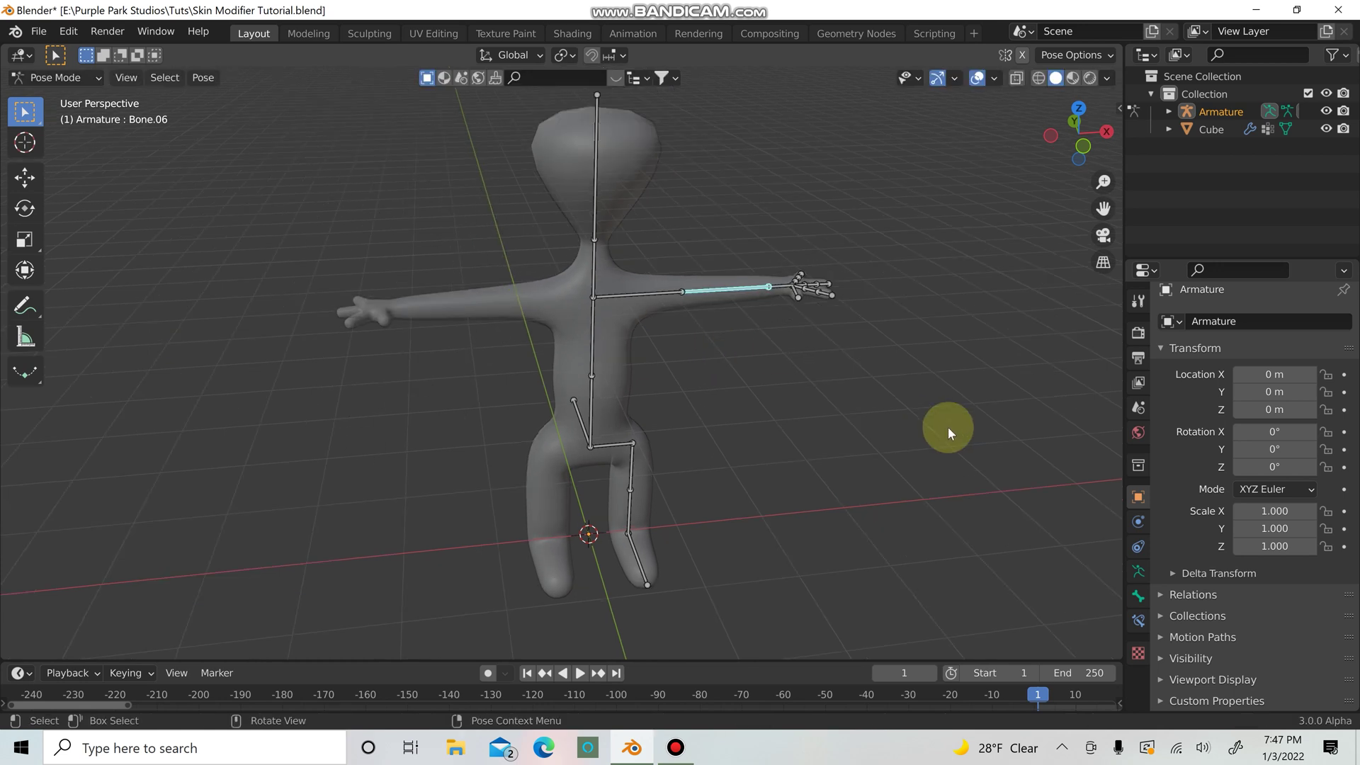
# Step: Leave Pose Mode and remove the one-sided armature from the scene
pyautogui.click(288, 177)
pyautogui.hotkey('ctrl', 'Tab')
pyautogui.press('Delete')
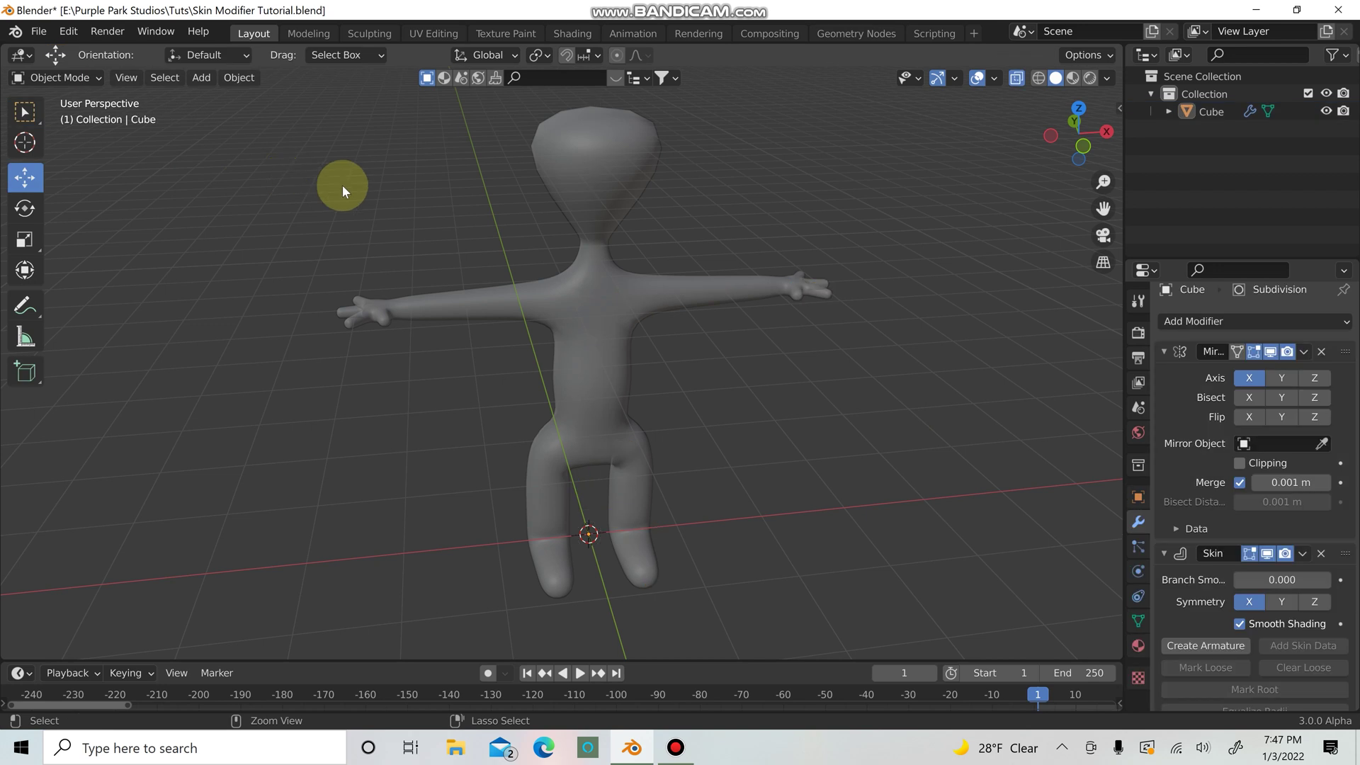
# Step: Add a new collection beside the existing one and name it Trash
pyautogui.click(609, 312)
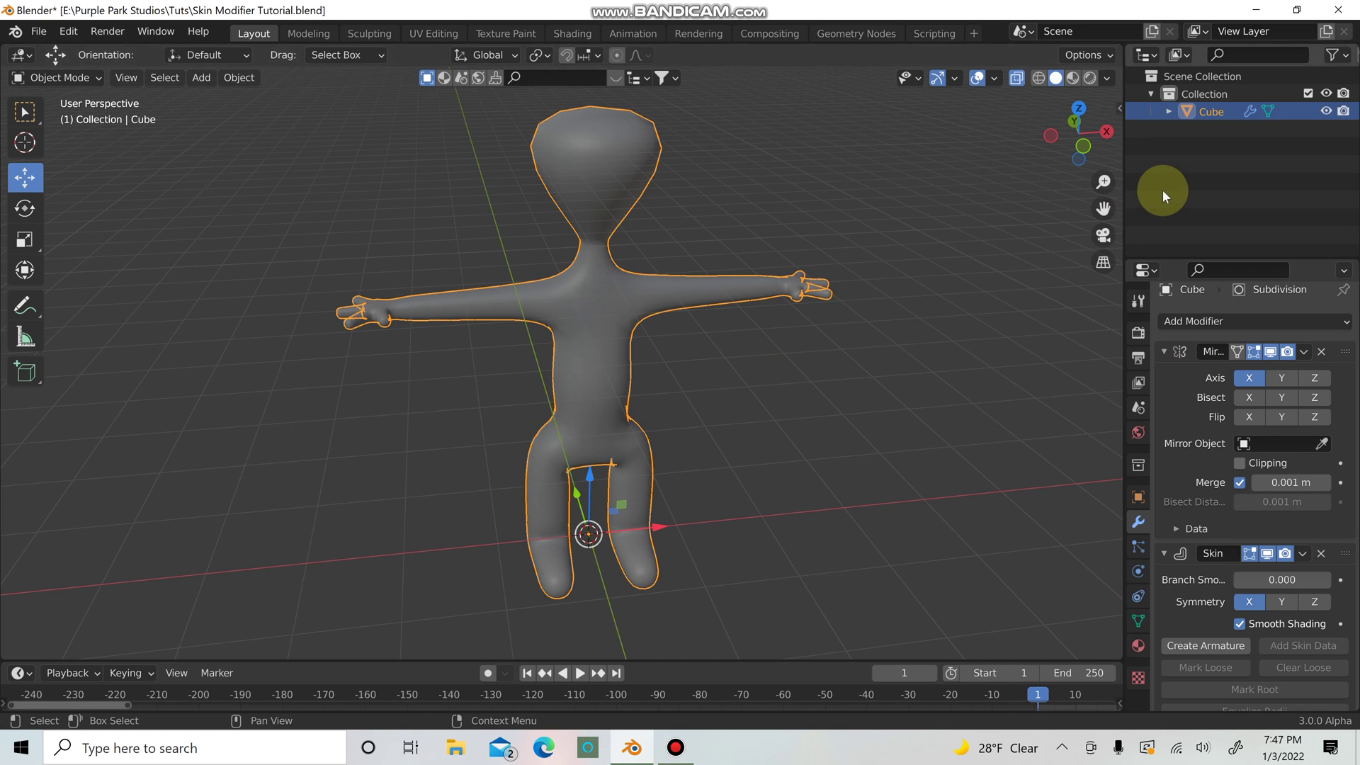
pyautogui.click(1235, 155)
pyautogui.rightClick(1234, 156)
pyautogui.click(1234, 156)
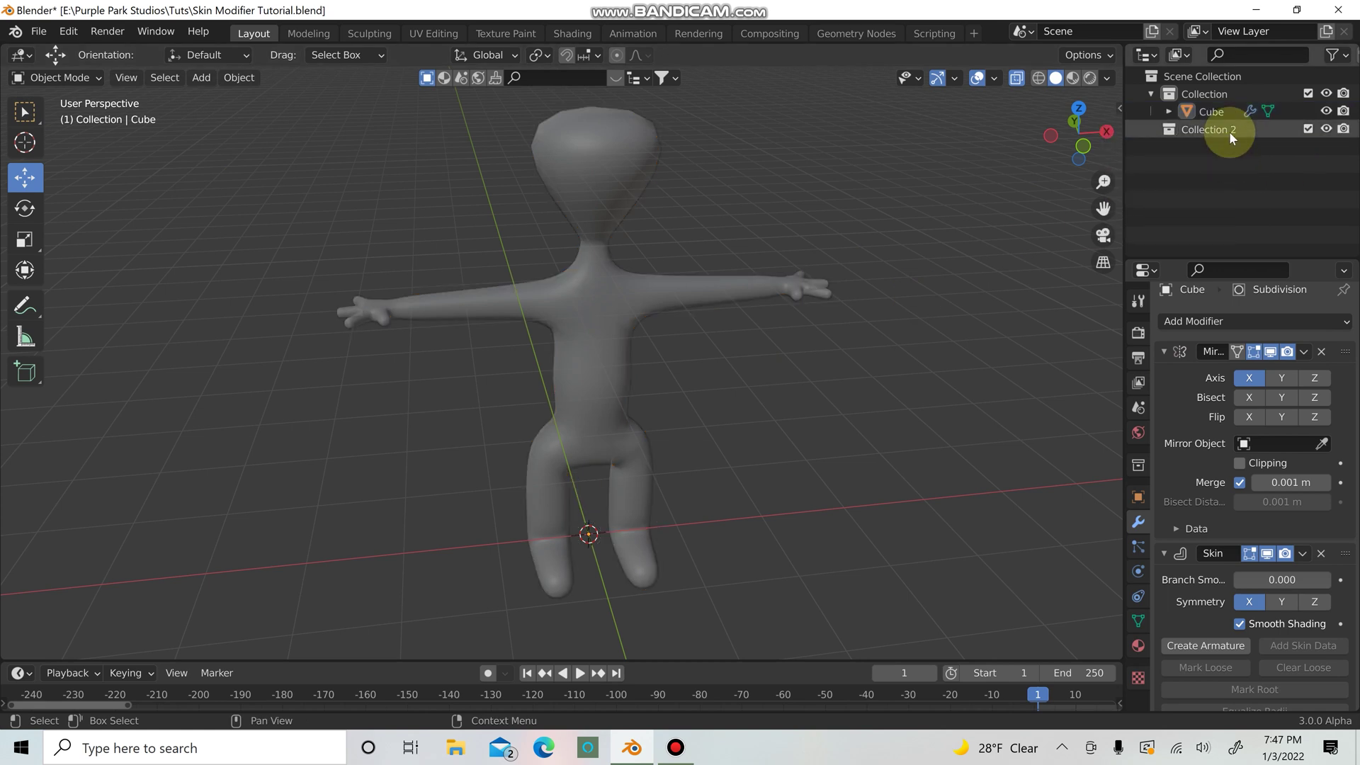
pyautogui.doubleClick(1230, 130)
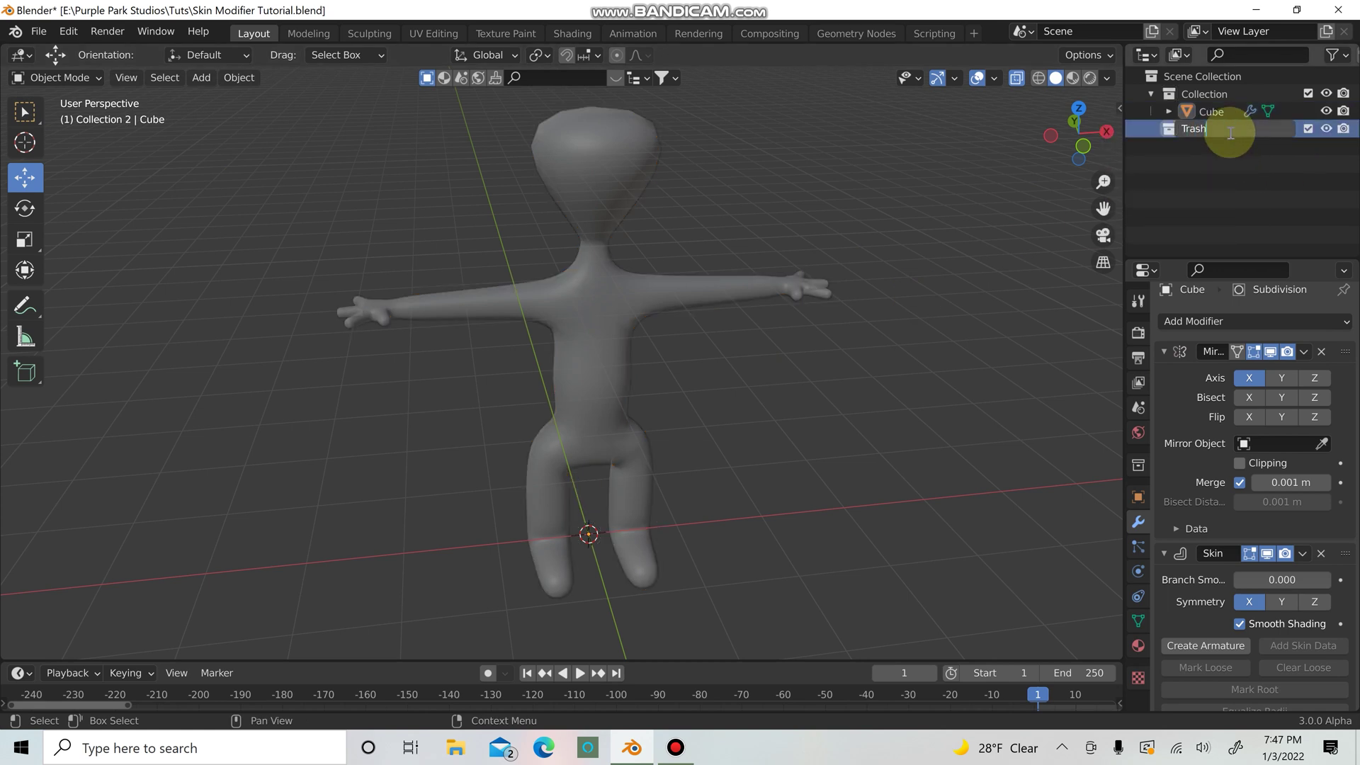
pyautogui.press('Return')
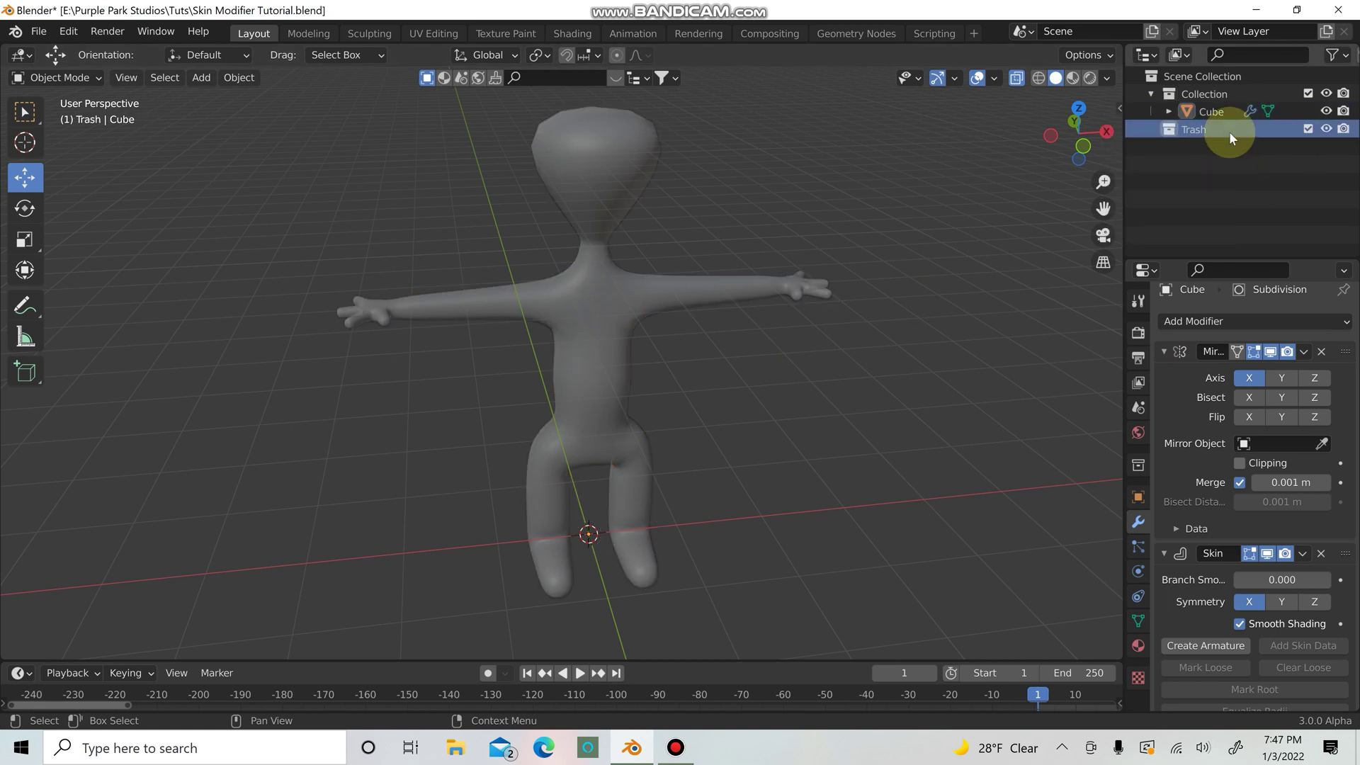
# Step: Duplicate the body in place and move the copy to the Trash collection
pyautogui.click(603, 330)
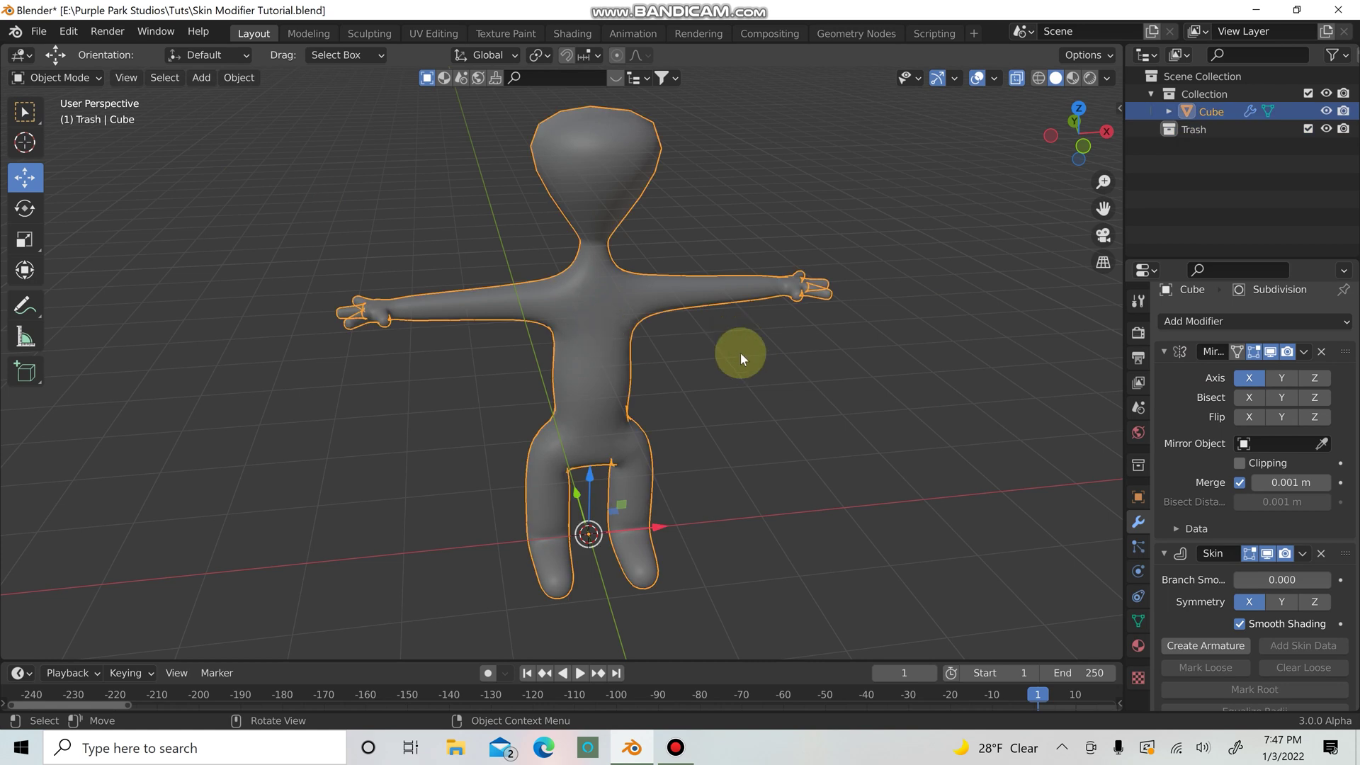
pyautogui.hotkey('shift', 'd')
pyautogui.press('Escape')
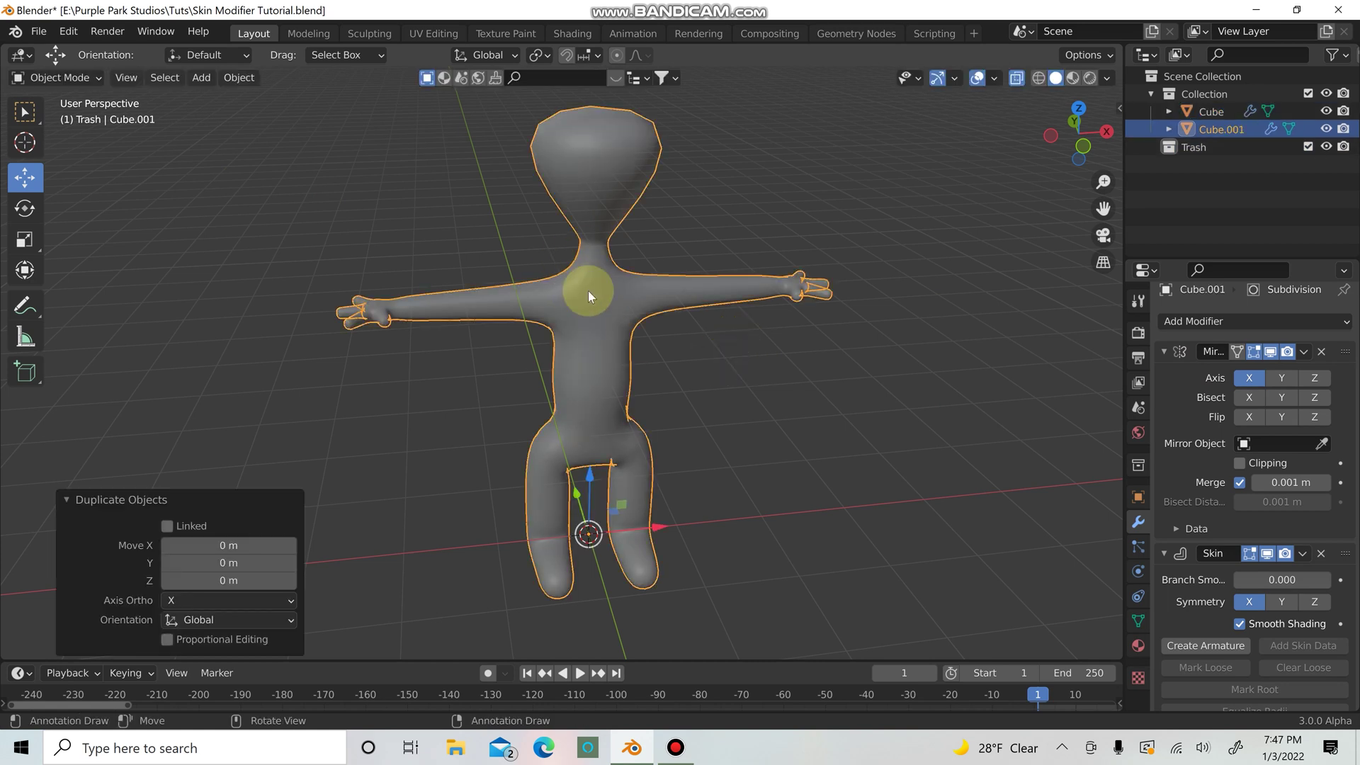
pyautogui.rightClick(588, 291)
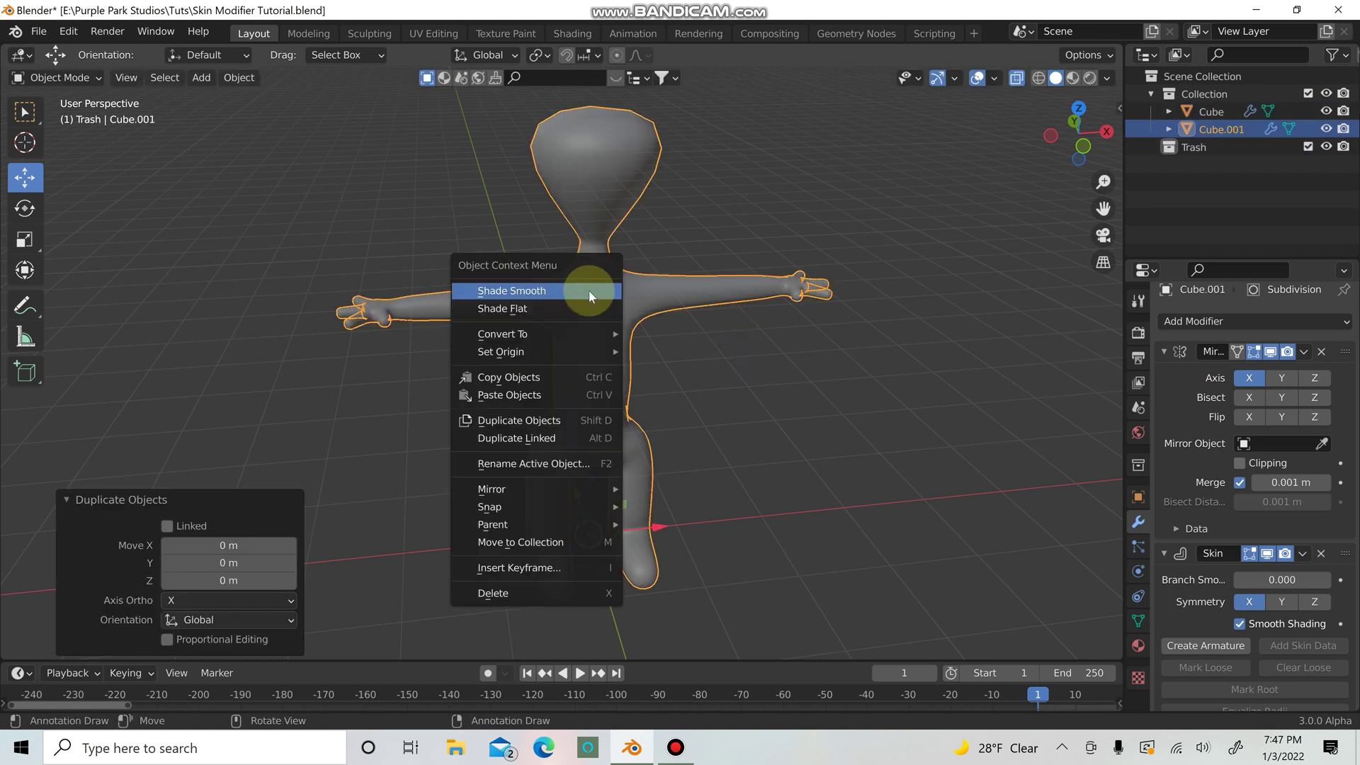
pyautogui.click(537, 550)
pyautogui.click(500, 611)
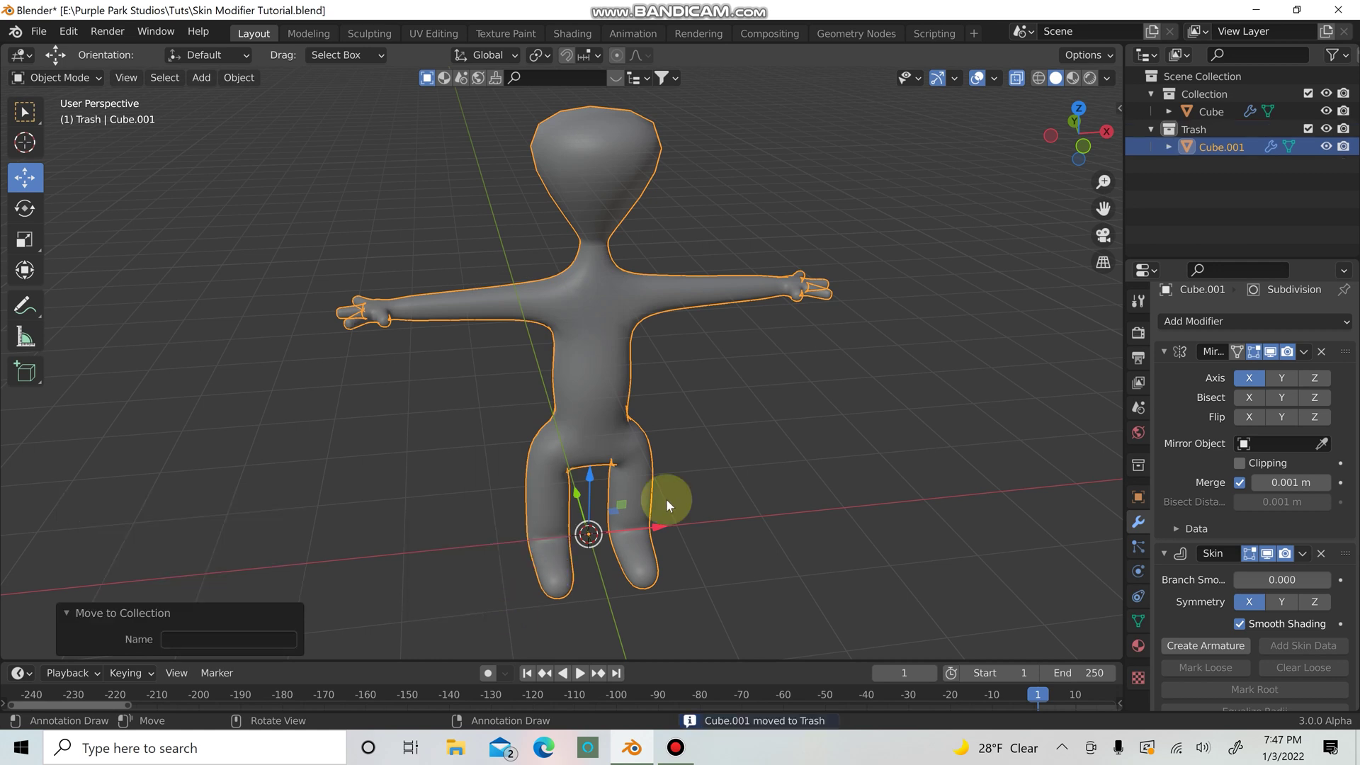
# Step: Toggle the Trash collection off and on, try moving the original body along X, and undo the move
pyautogui.click(1308, 129)
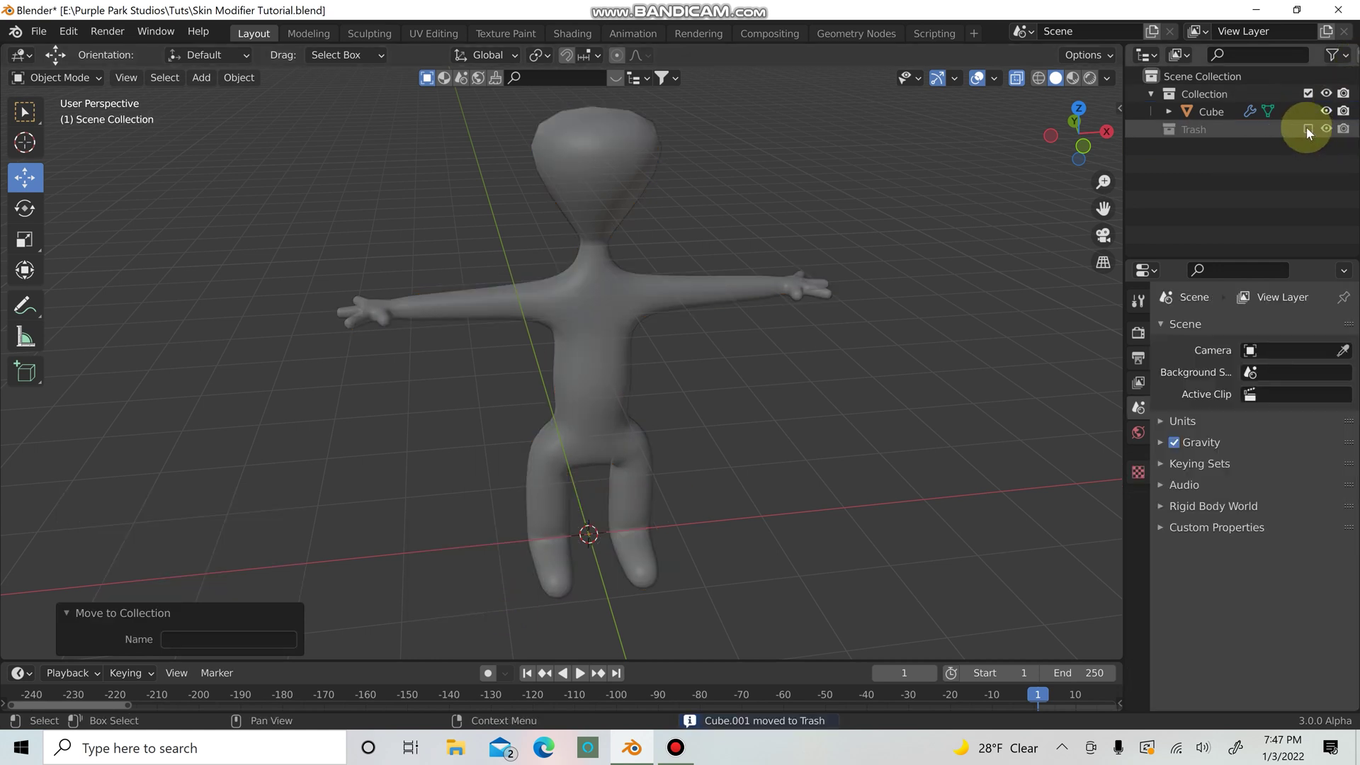
pyautogui.click(1307, 129)
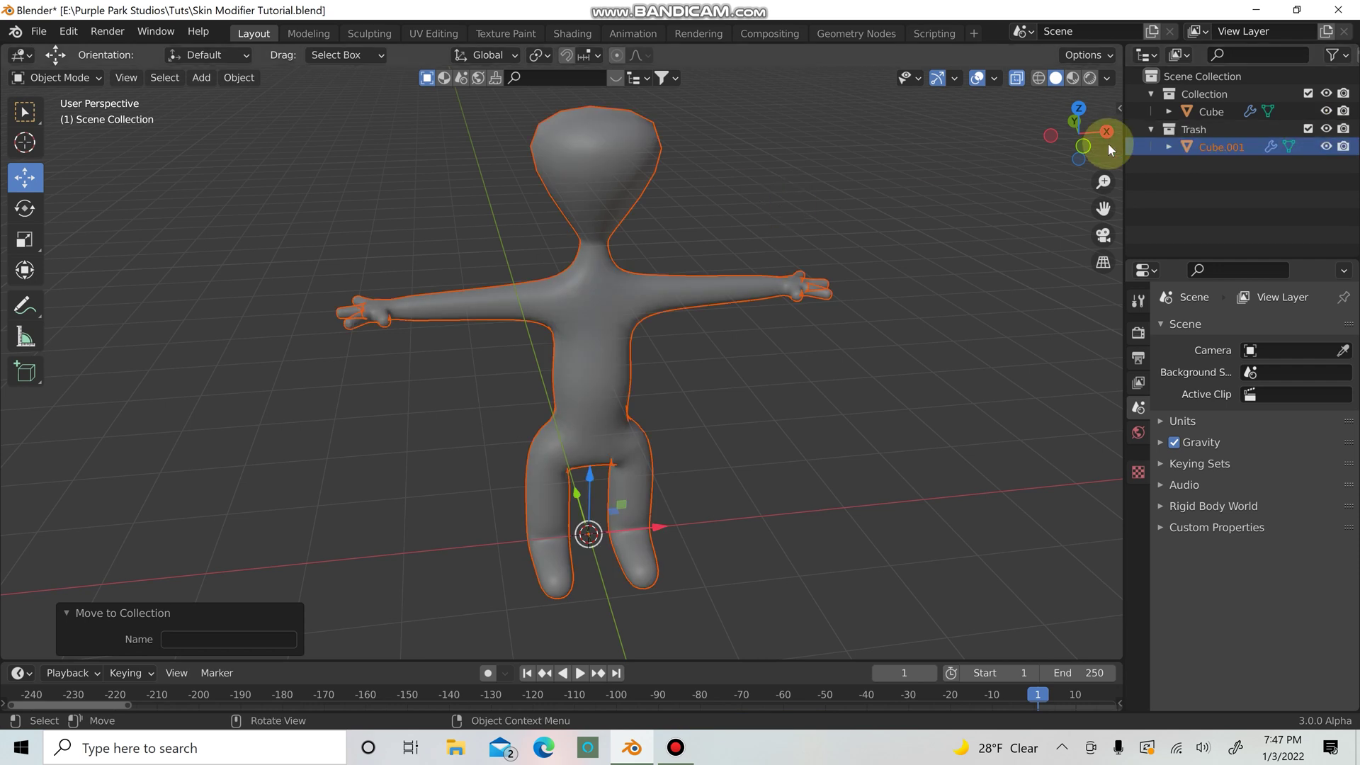
pyautogui.click(1211, 112)
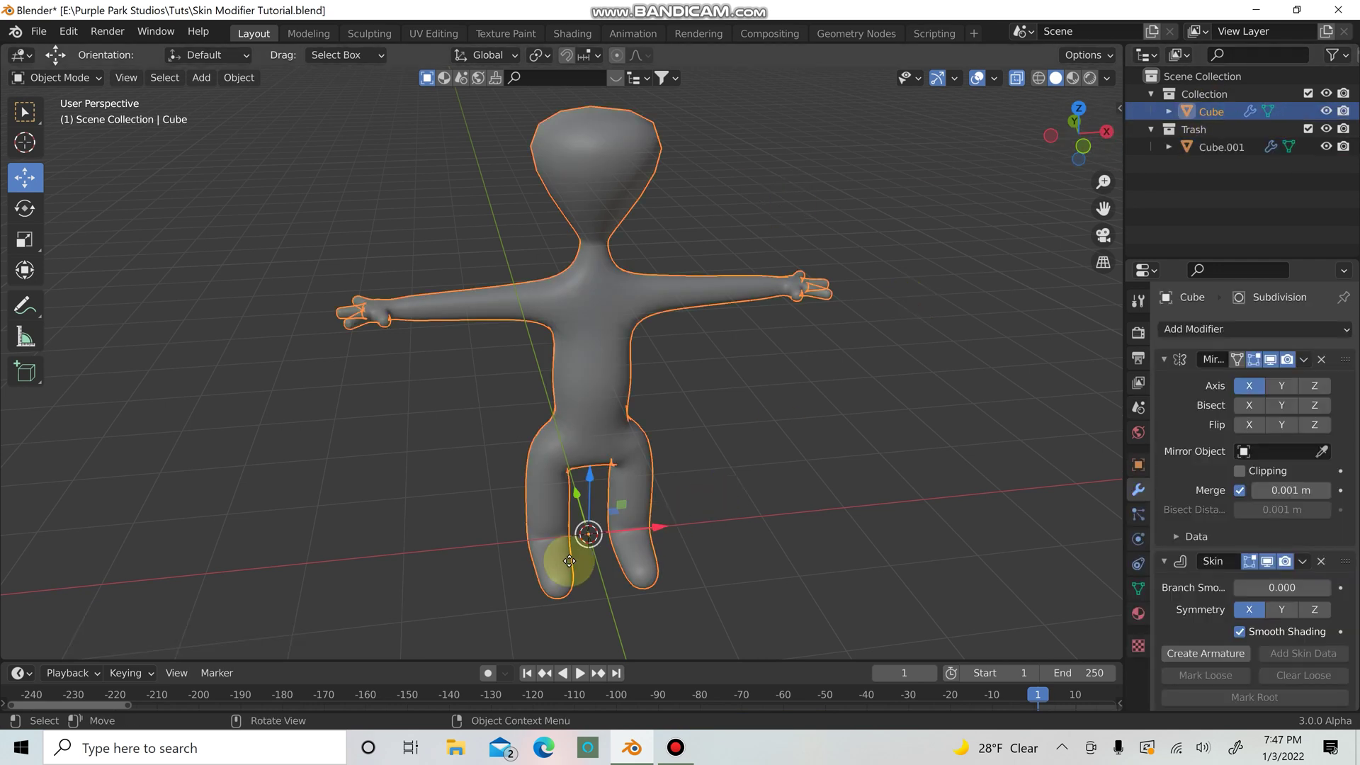
pyautogui.press('g')
pyautogui.press('x')
pyautogui.click(678, 491)
pyautogui.hotkey('ctrl', 'z')
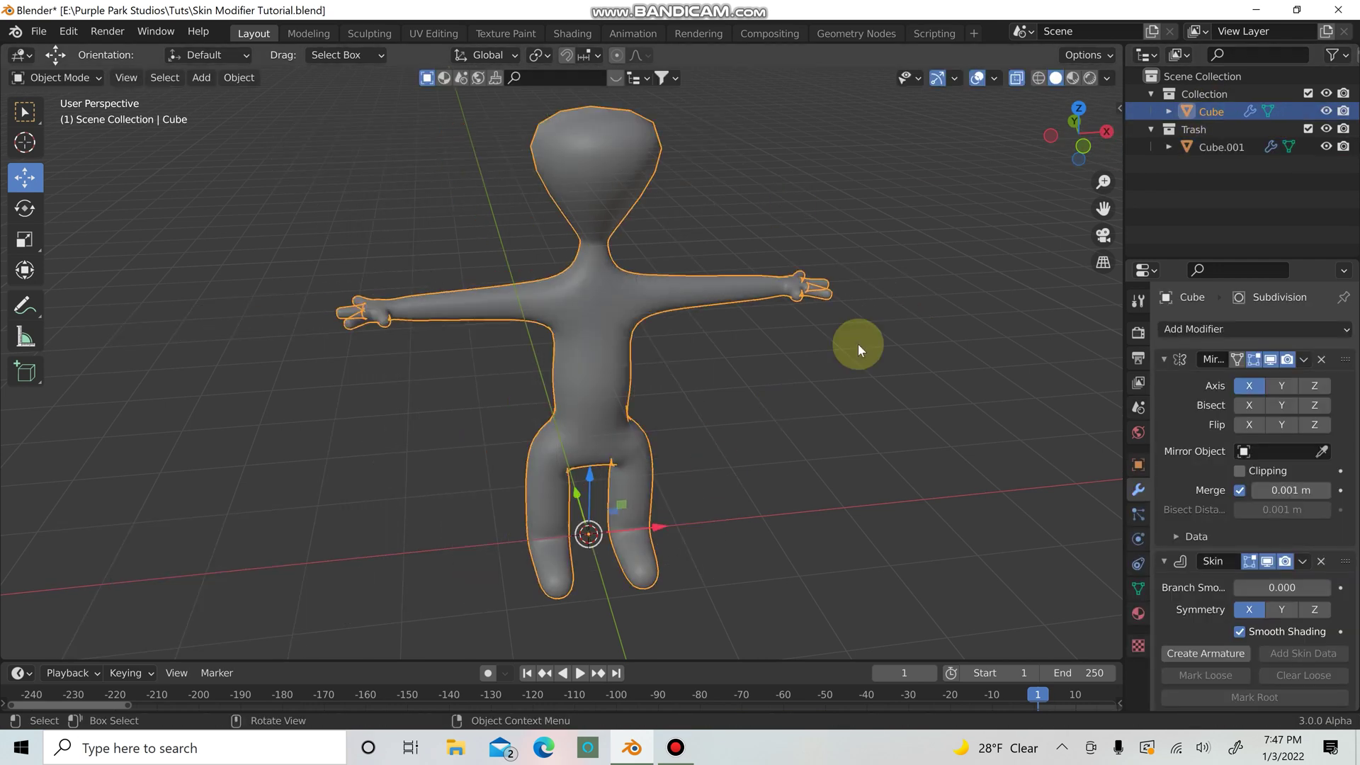
# Step: Exclude the Trash collection from the view layer, keeping the original body in its place
pyautogui.click(1308, 130)
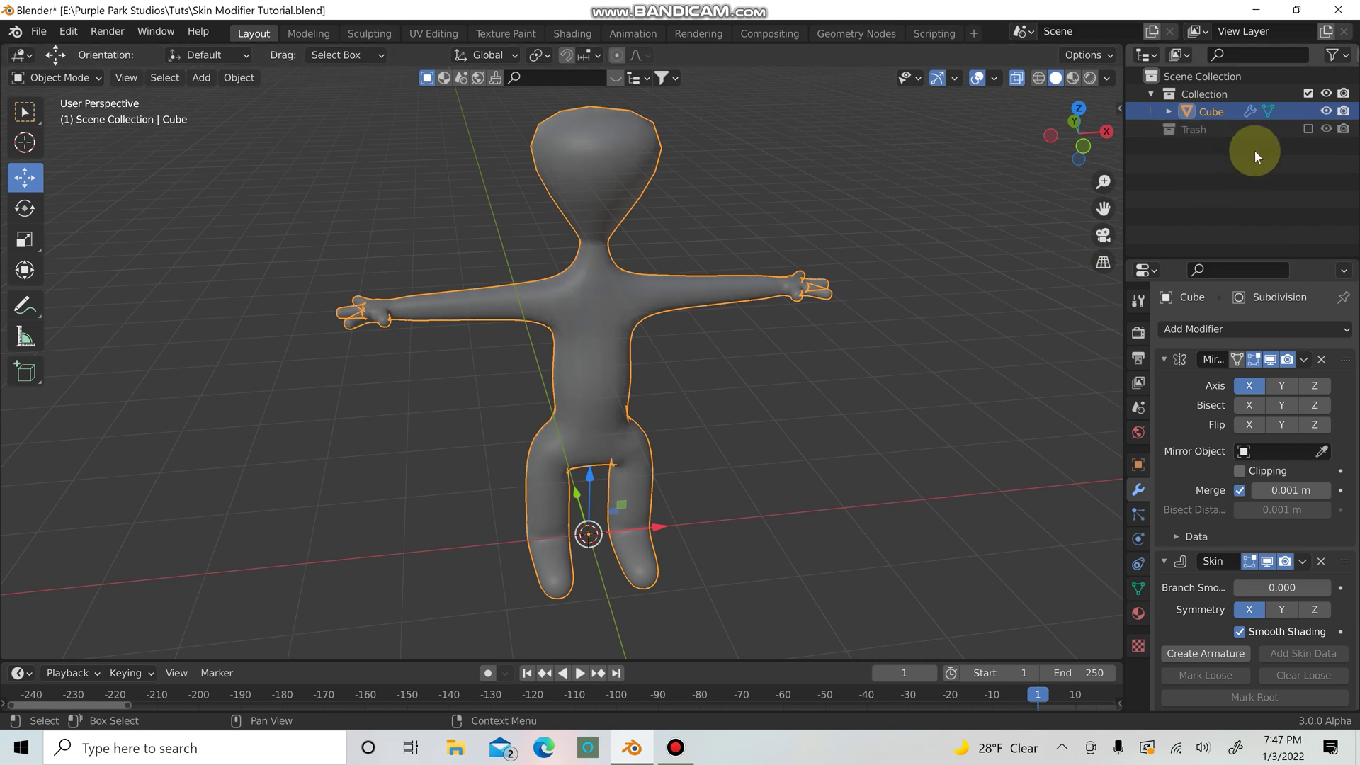
pyautogui.click(715, 393)
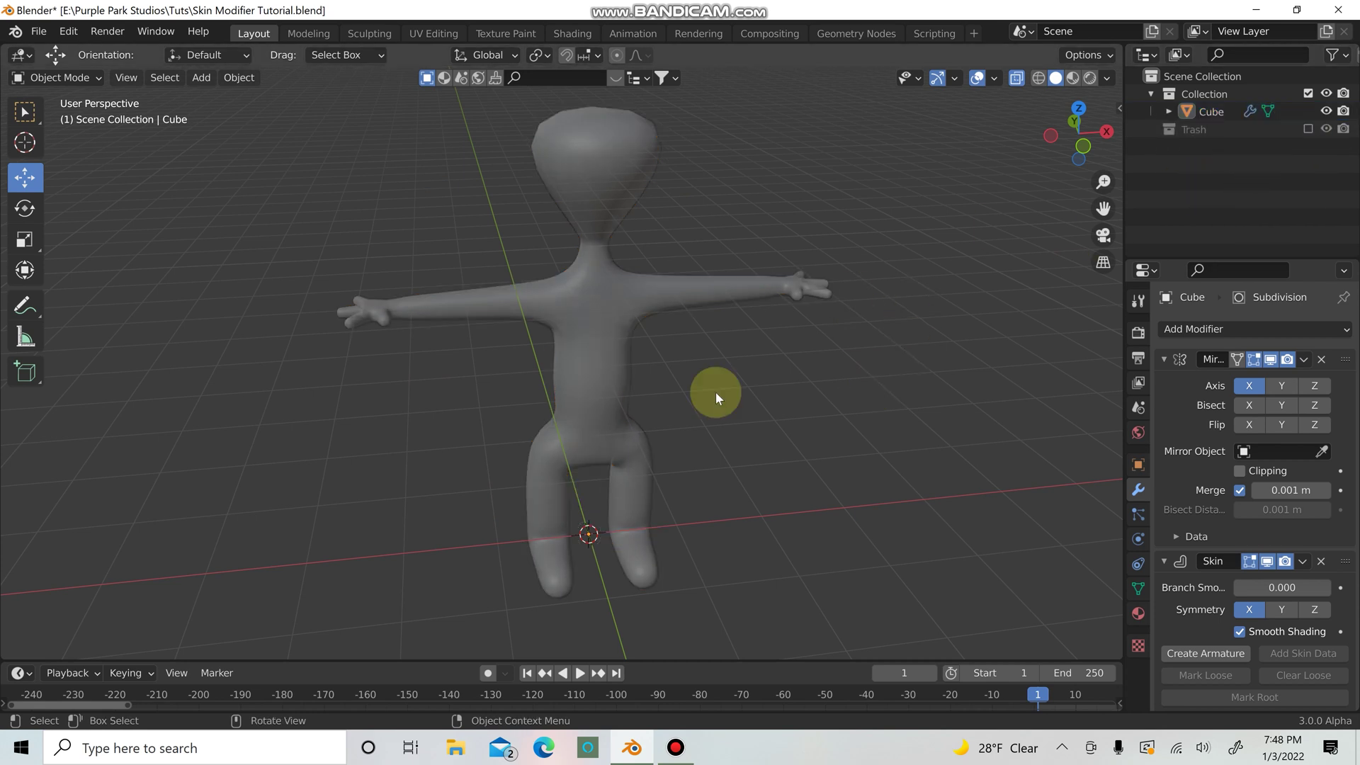
pyautogui.click(602, 387)
pyautogui.press('g')
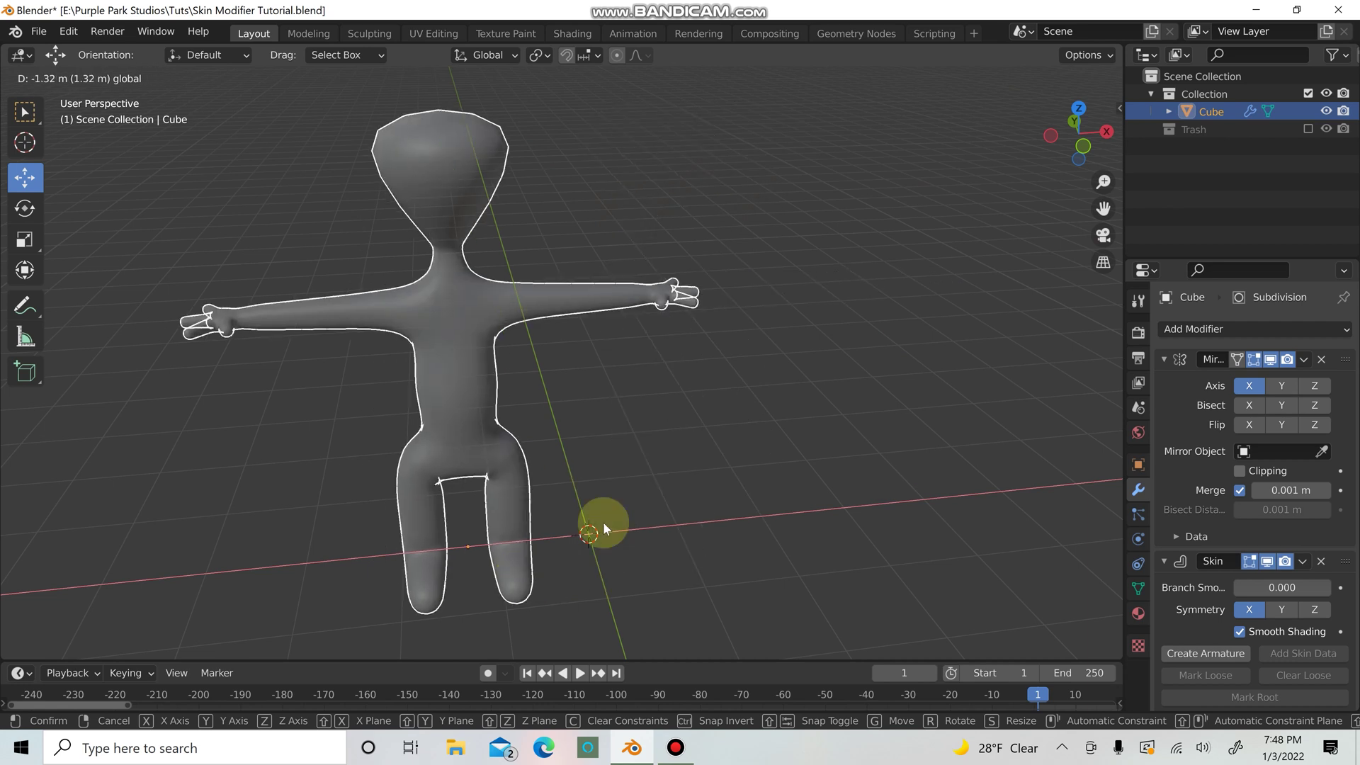
pyautogui.rightClick(603, 526)
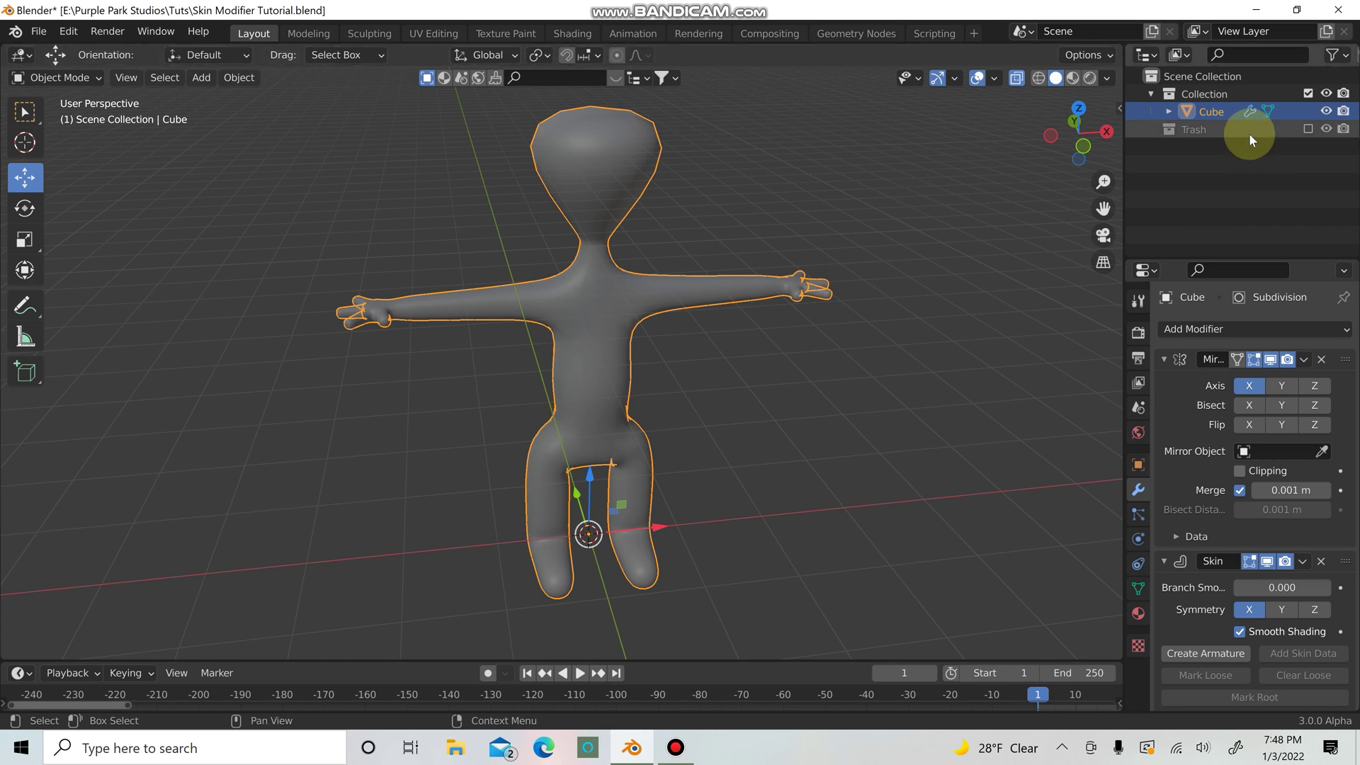
pyautogui.click(1308, 129)
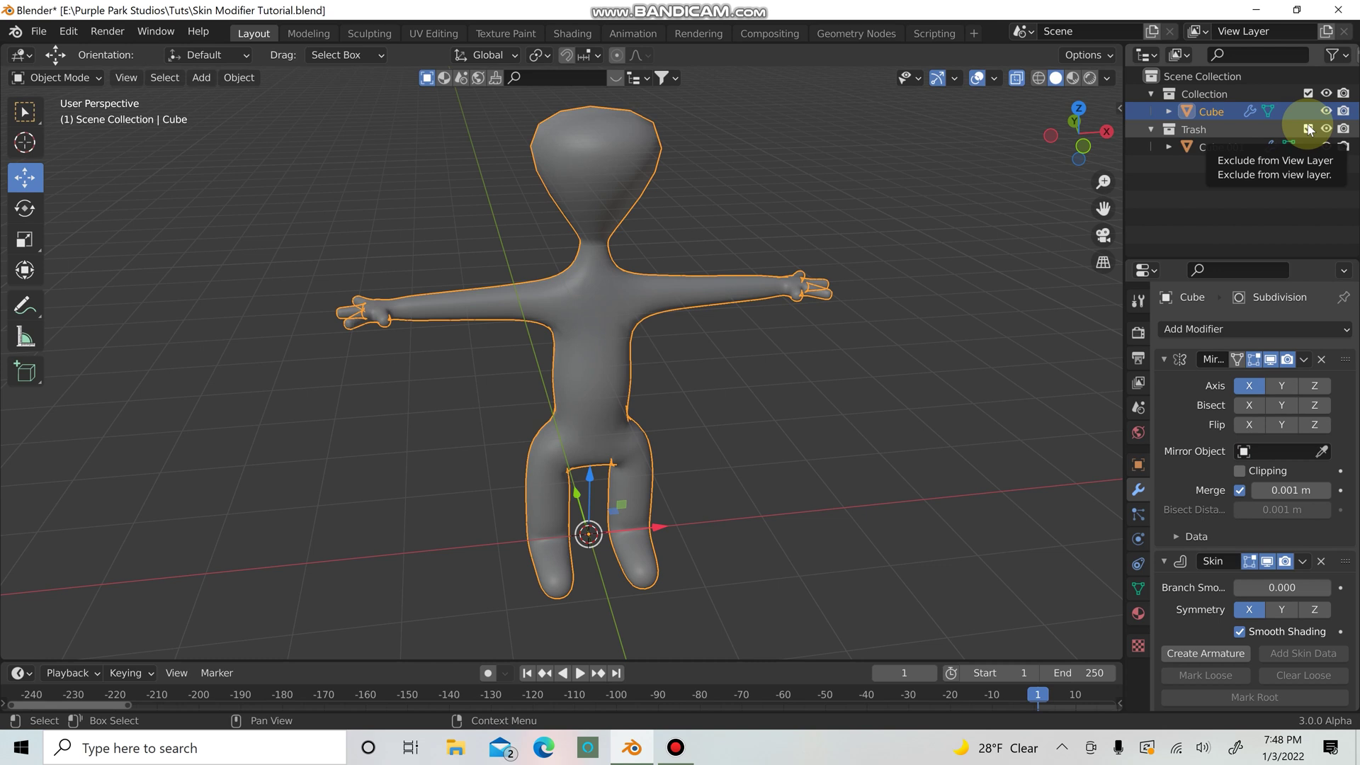
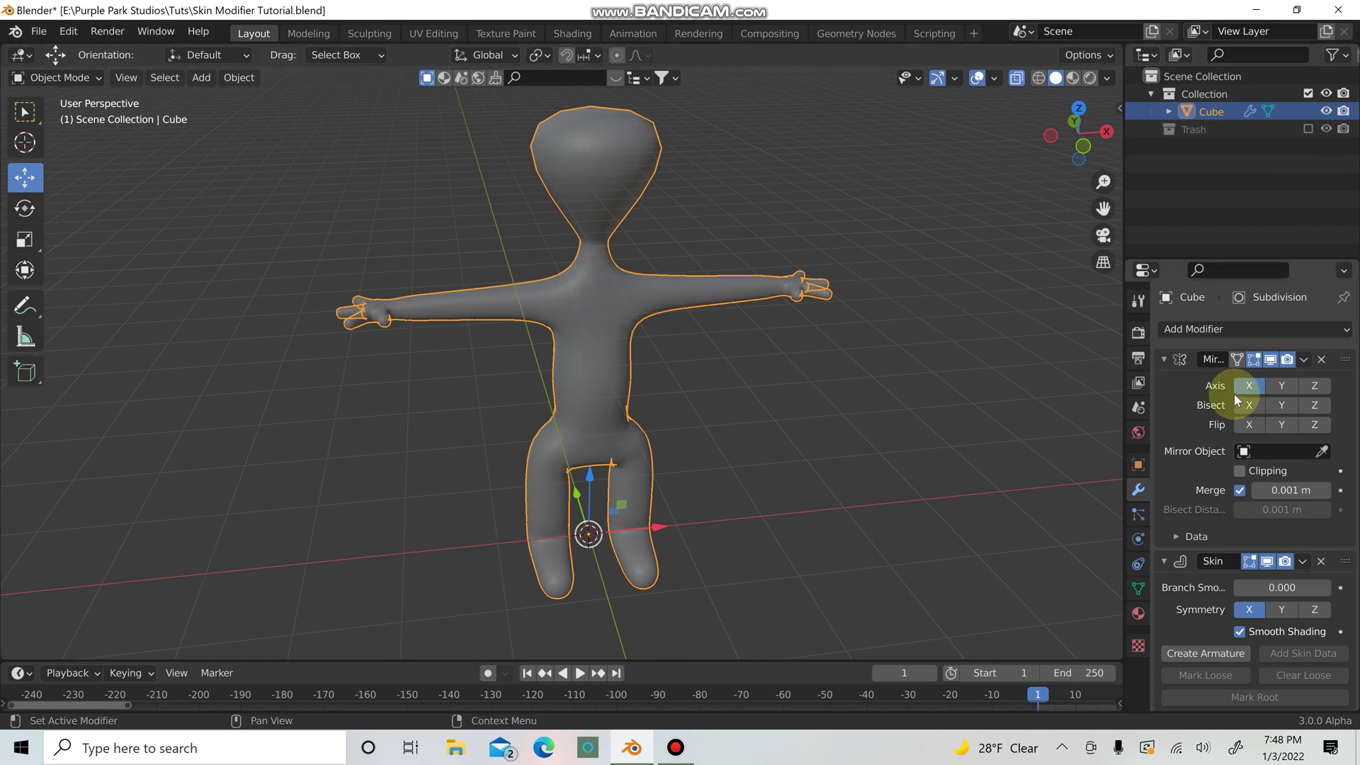
# Step: Apply the body's Mirror modifier and create a full armature from its Skin modifier
pyautogui.click(1303, 359)
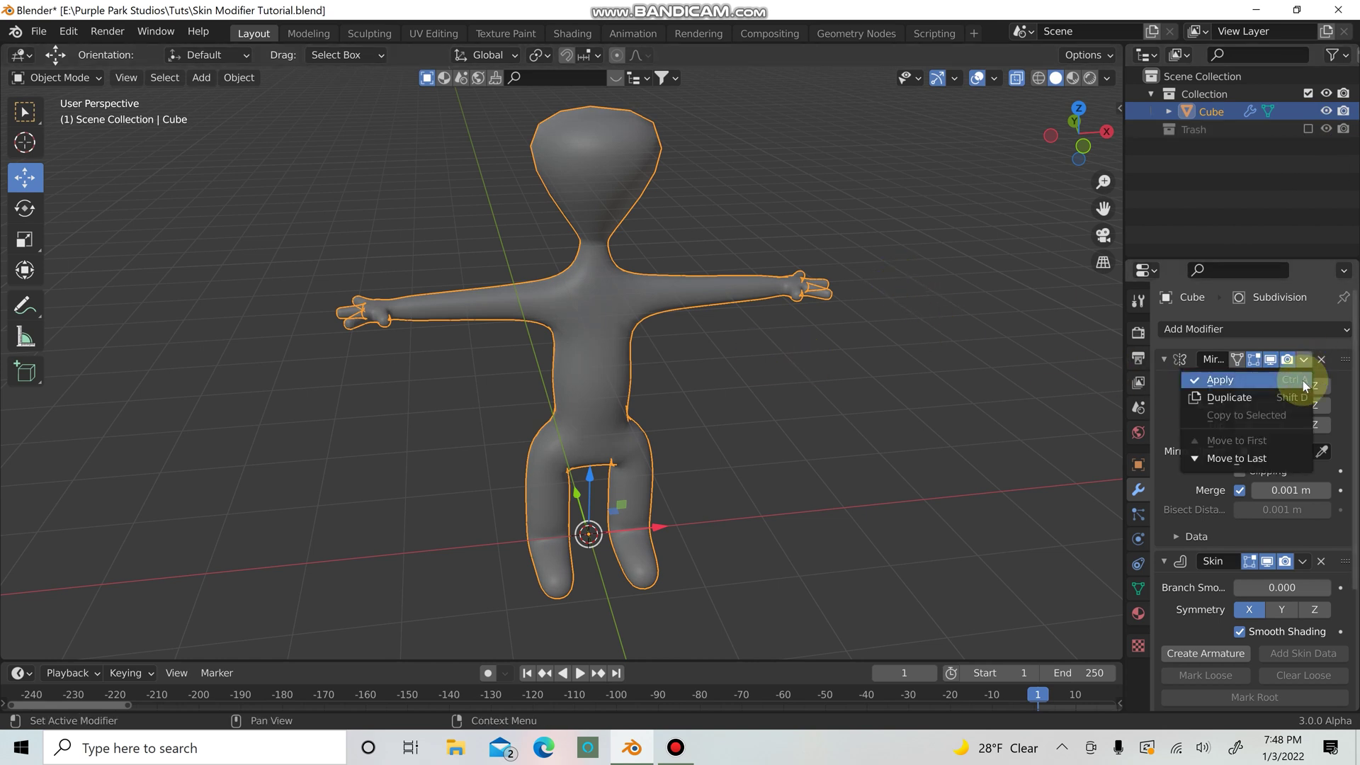
pyautogui.click(1220, 381)
pyautogui.click(1211, 455)
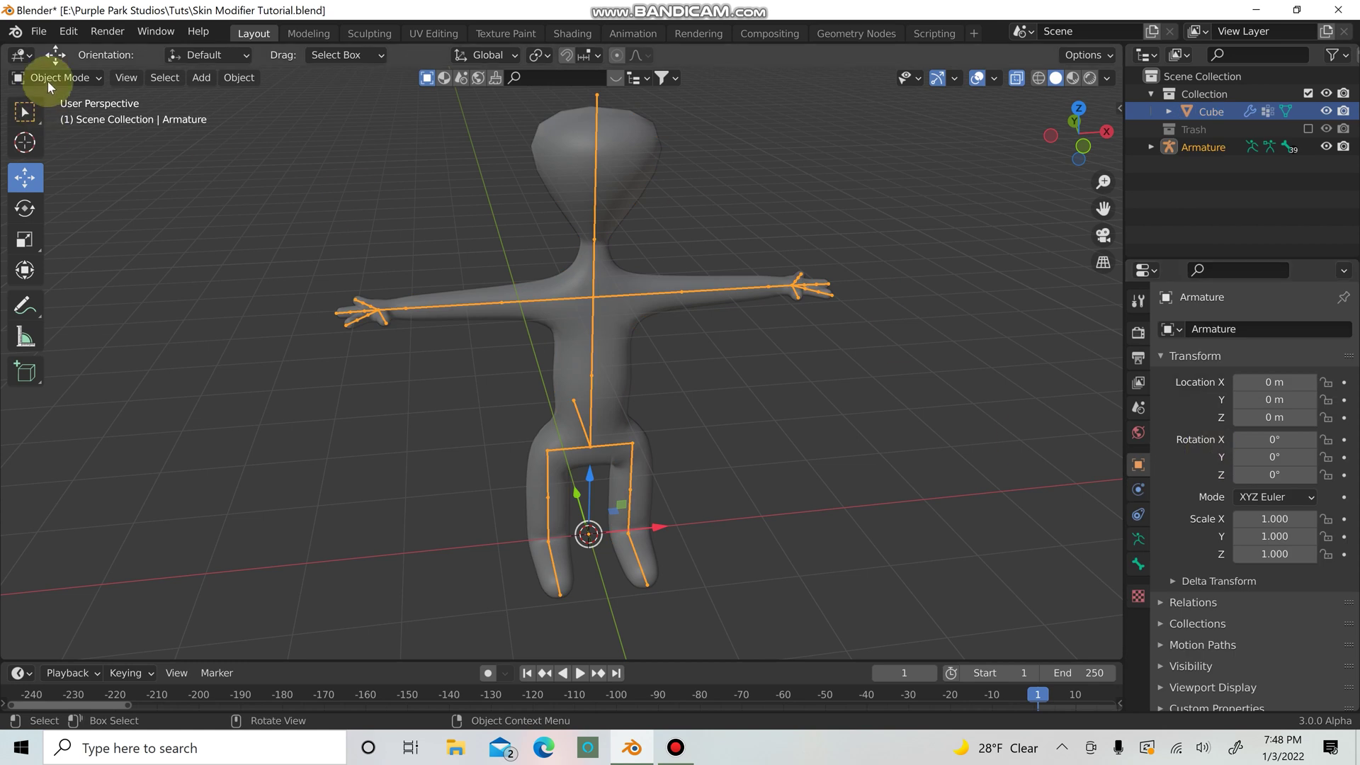
# Step: In Pose Mode, try rotating the +X side forearm bone and thigh bone, cancelling each rotation
pyautogui.click(106, 136)
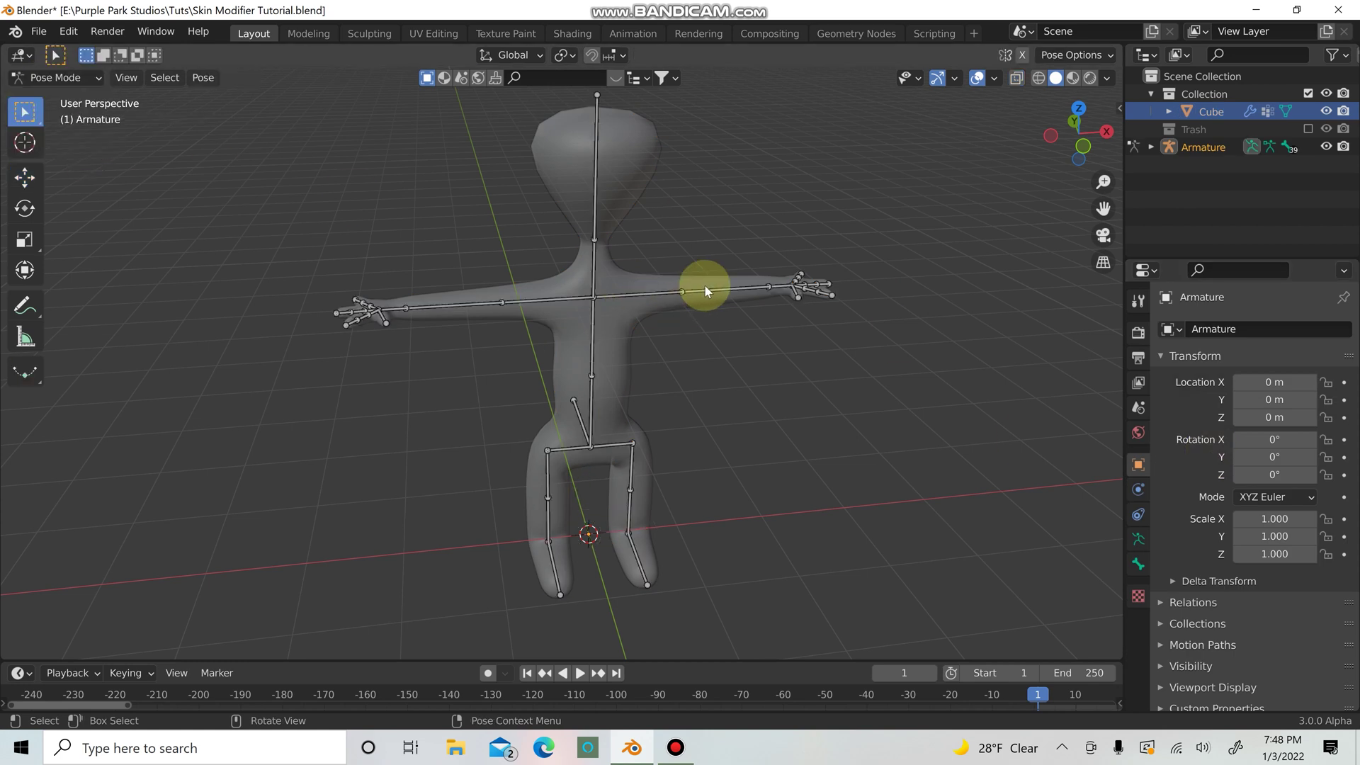
pyautogui.click(703, 287)
pyautogui.press('r')
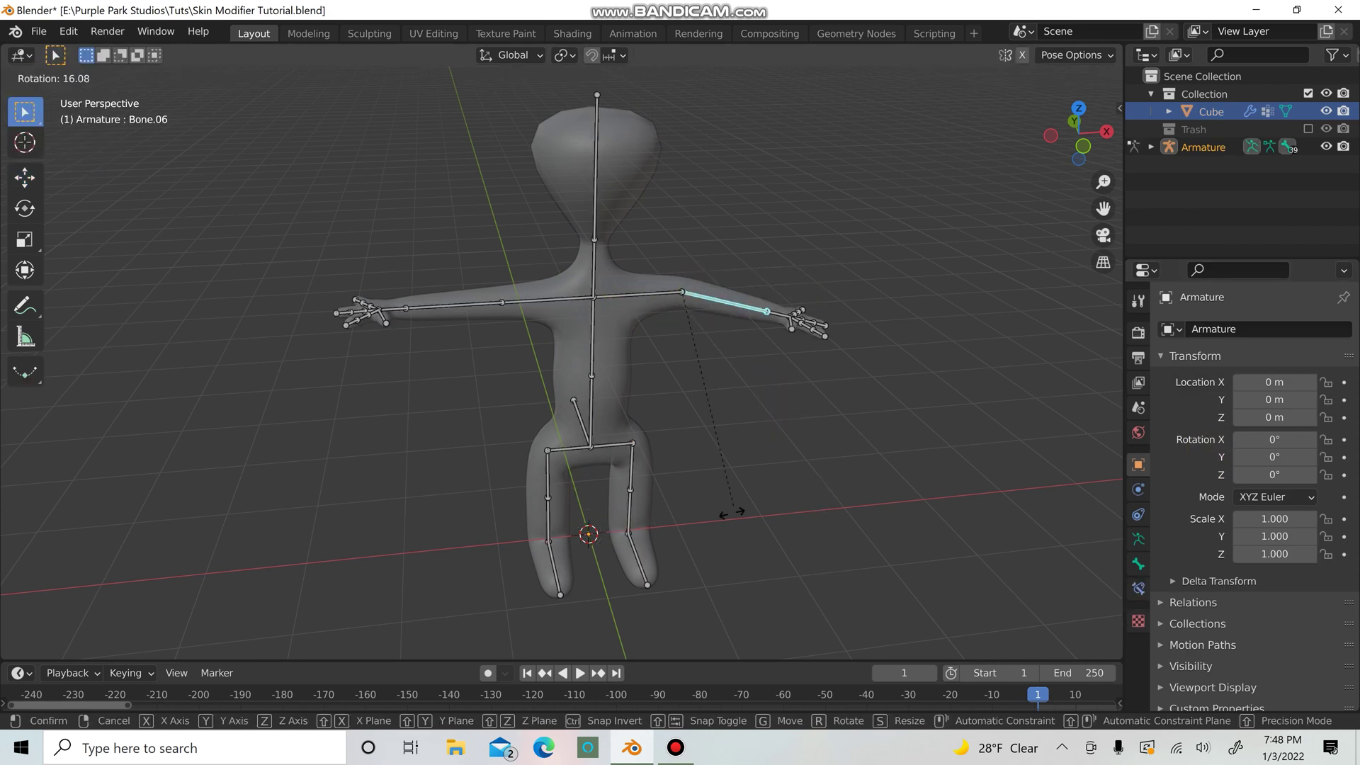
pyautogui.rightClick(707, 450)
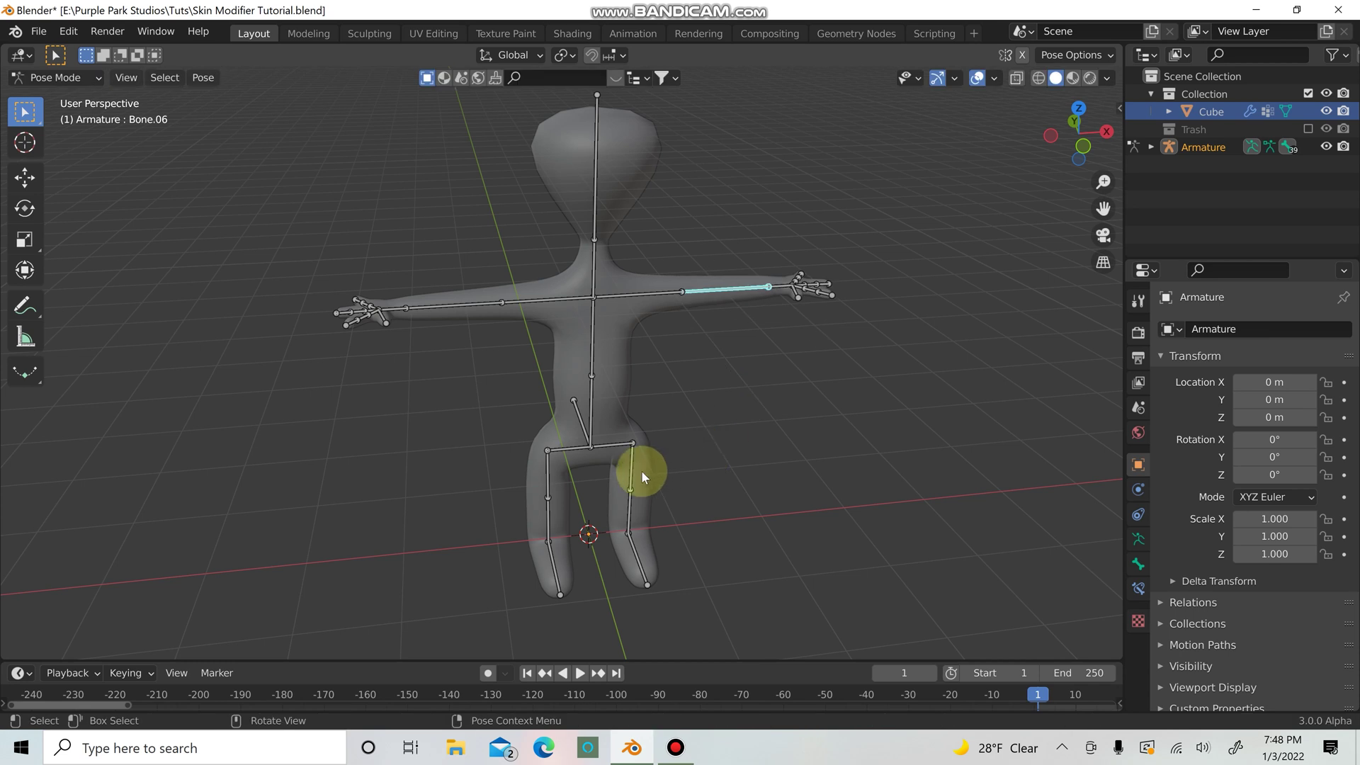
pyautogui.press('r')
pyautogui.rightClick(635, 385)
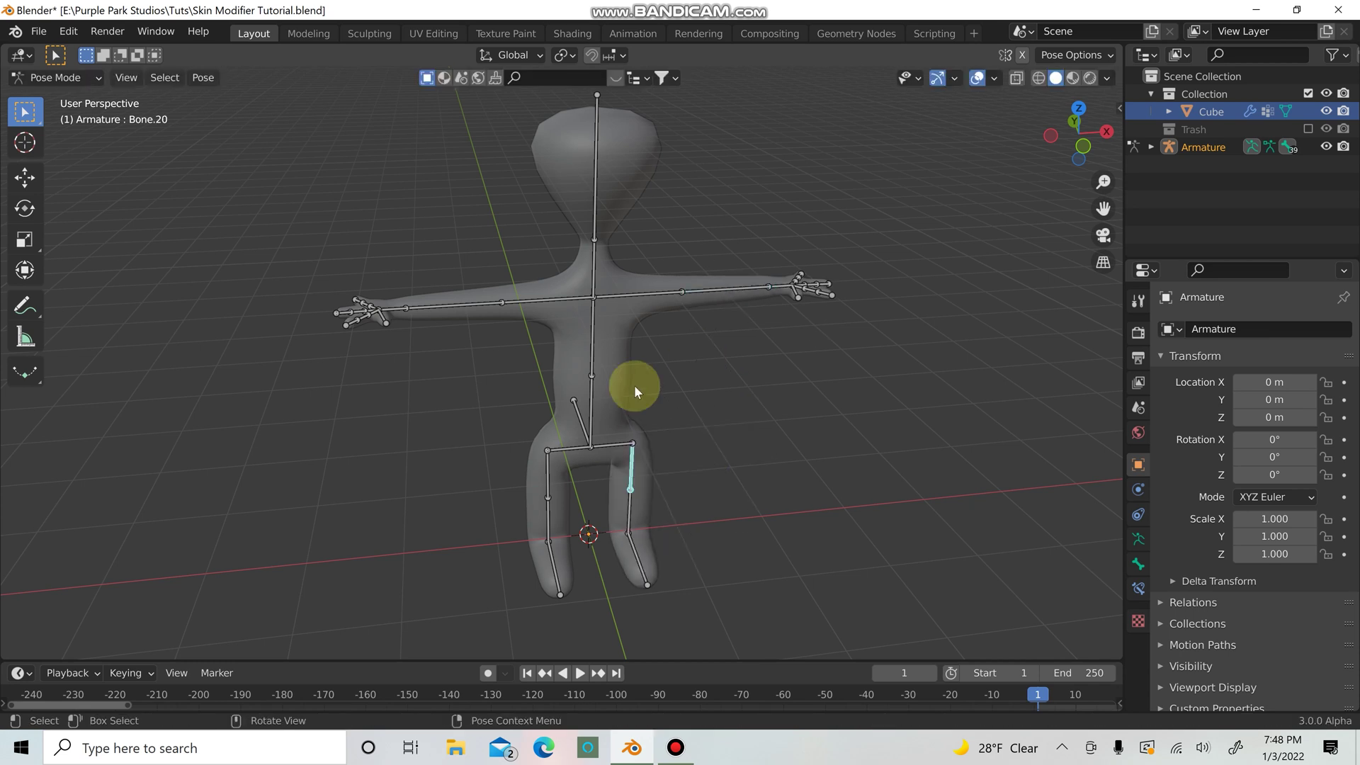
# Step: Try rotating the upper spine bone and the neck bone, cancelling both rotations
pyautogui.click(597, 332)
pyautogui.moveTo(641, 420); pyautogui.dragTo(740, 419, button='middle')
pyautogui.press('r')
pyautogui.rightClick(629, 301)
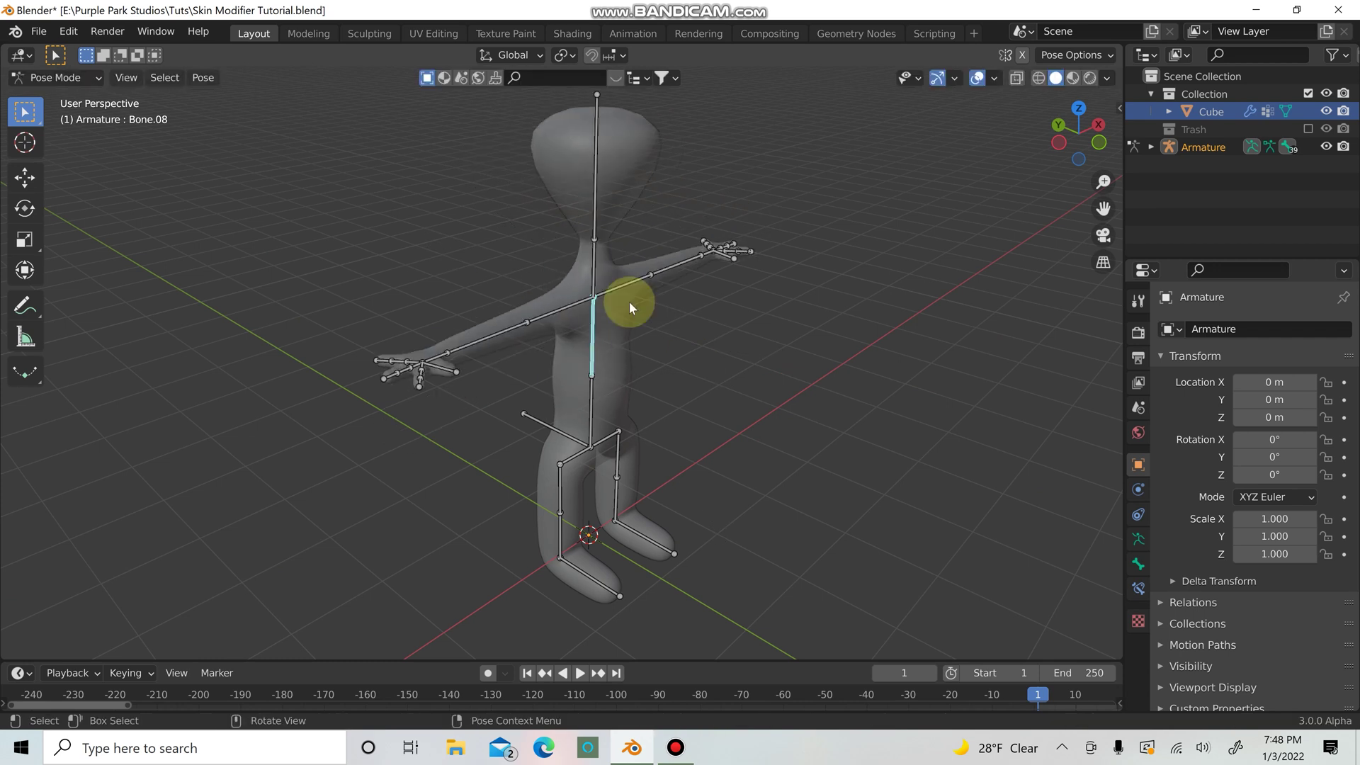
pyautogui.click(598, 248)
pyautogui.press('r')
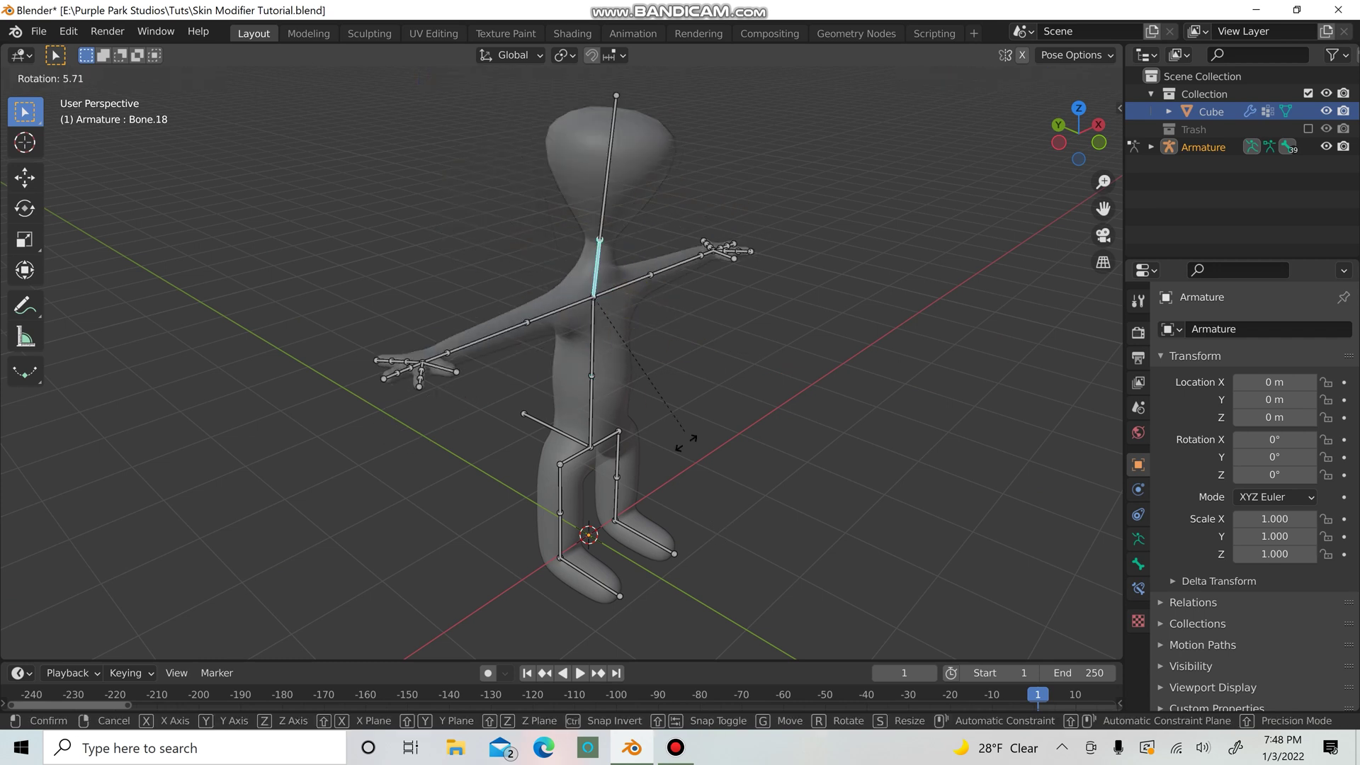
pyautogui.rightClick(719, 437)
# Step: Try rotating the head bone to test how the head deforms, and cancel the rotation
pyautogui.moveTo(718, 436); pyautogui.dragTo(658, 434, button='middle')
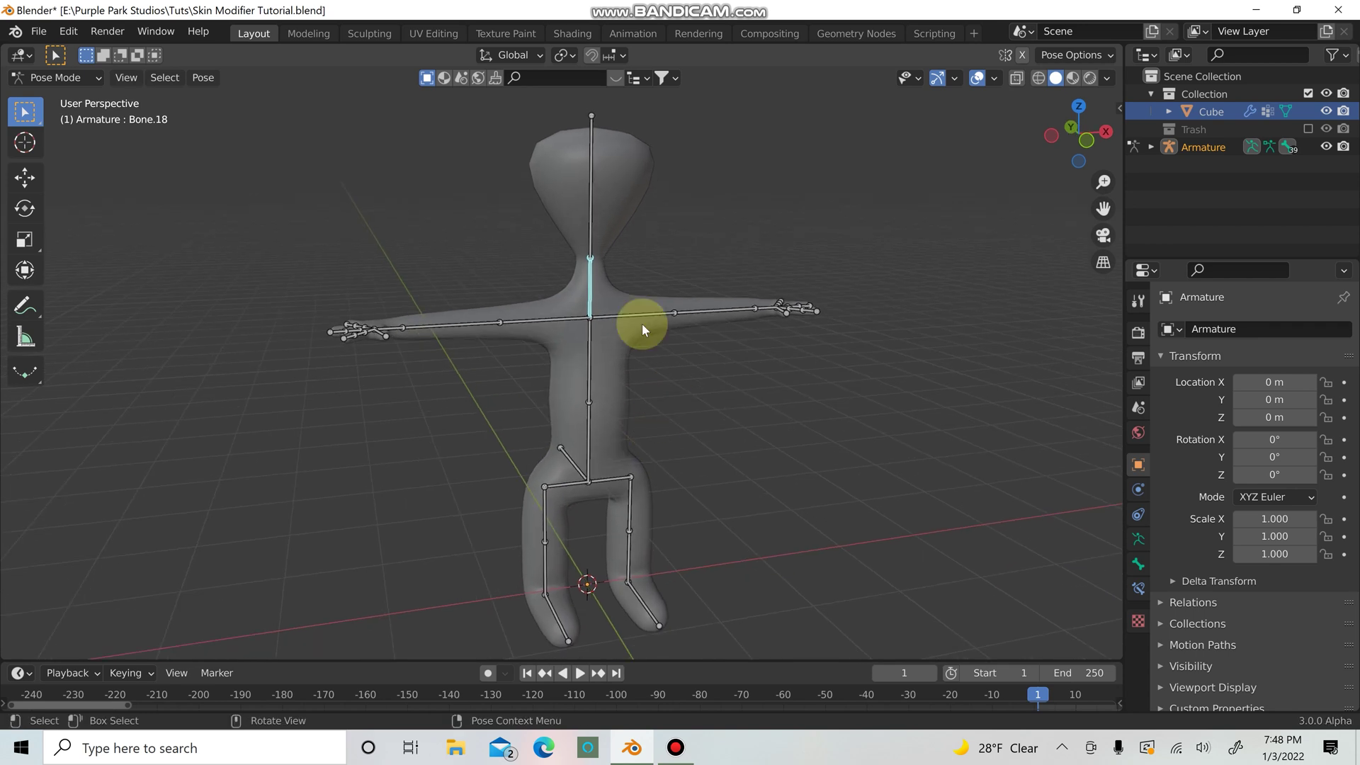
pyautogui.click(590, 226)
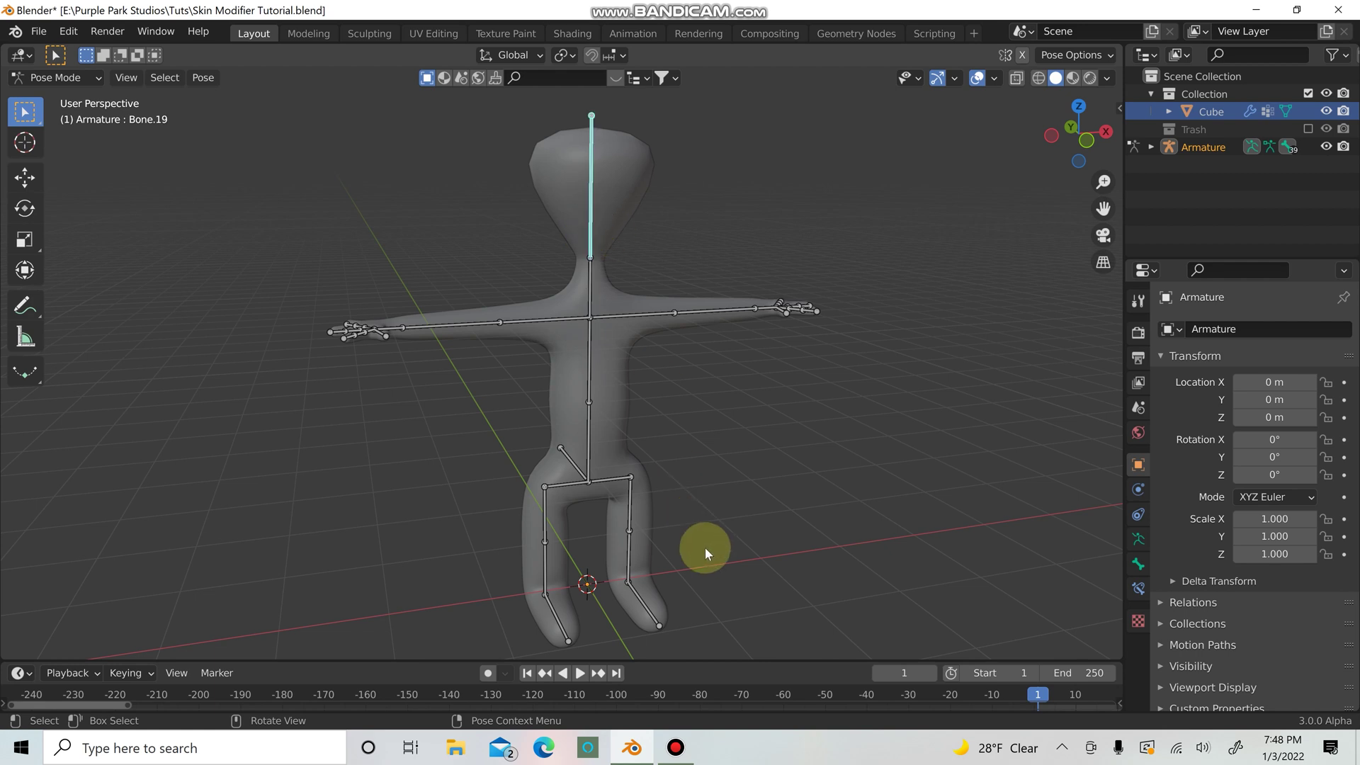
pyautogui.press('r')
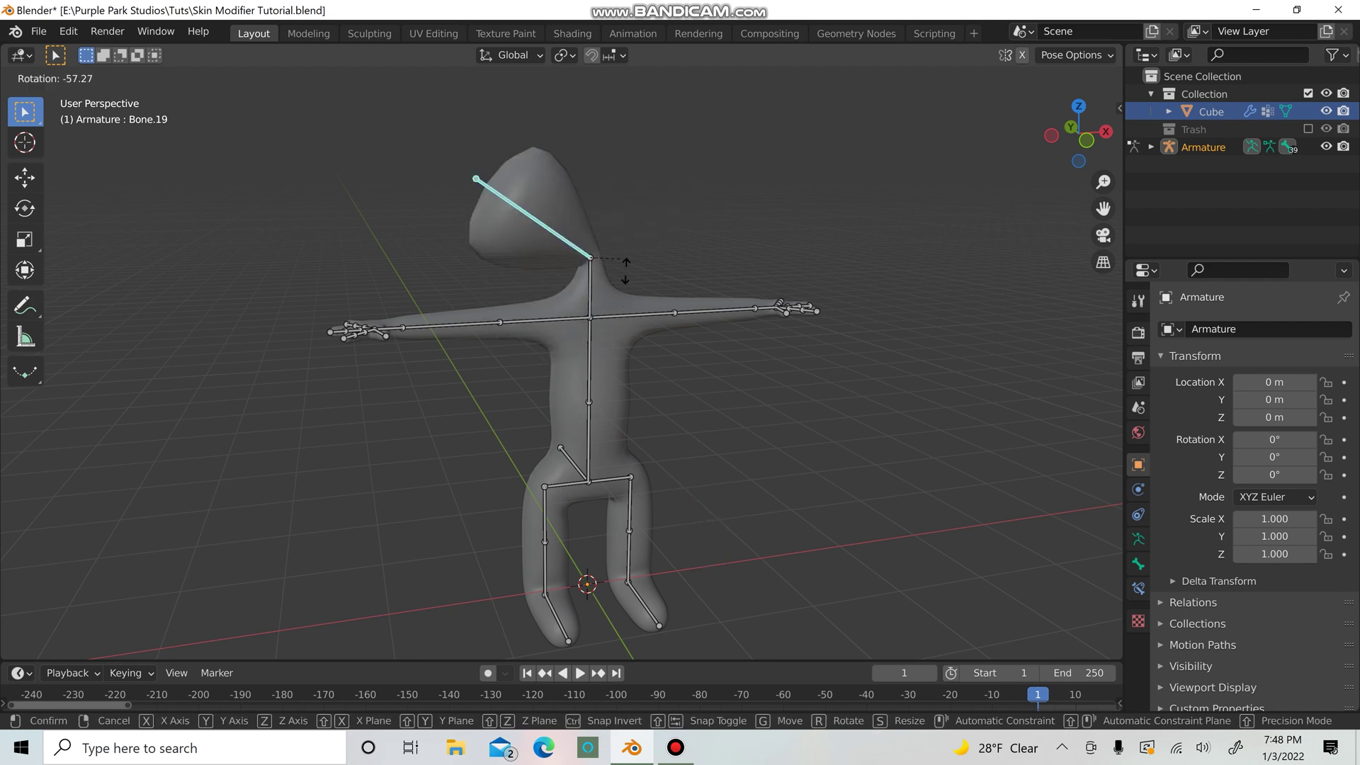
pyautogui.rightClick(702, 403)
# Step: Hide the armature in the viewport and return to Object Mode
pyautogui.click(1327, 147)
pyautogui.click(50, 77)
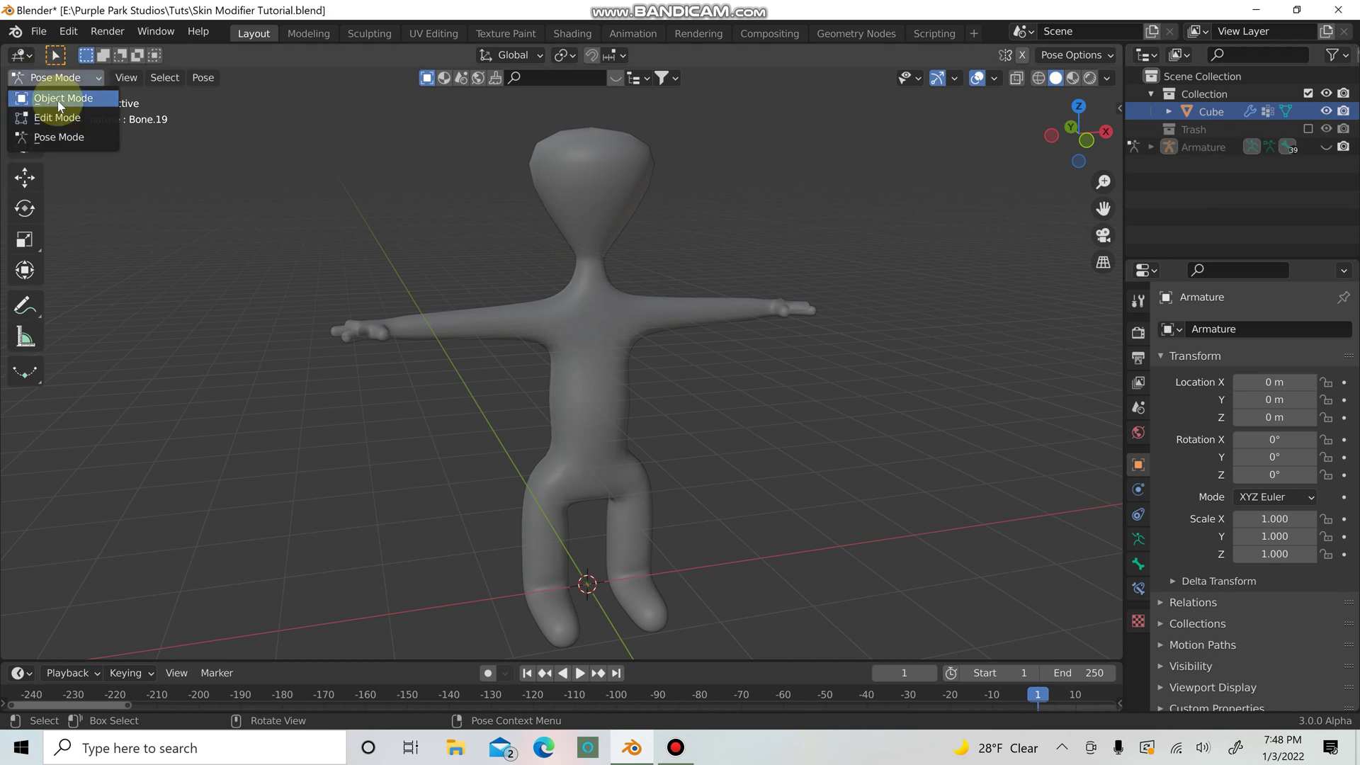
pyautogui.click(43, 100)
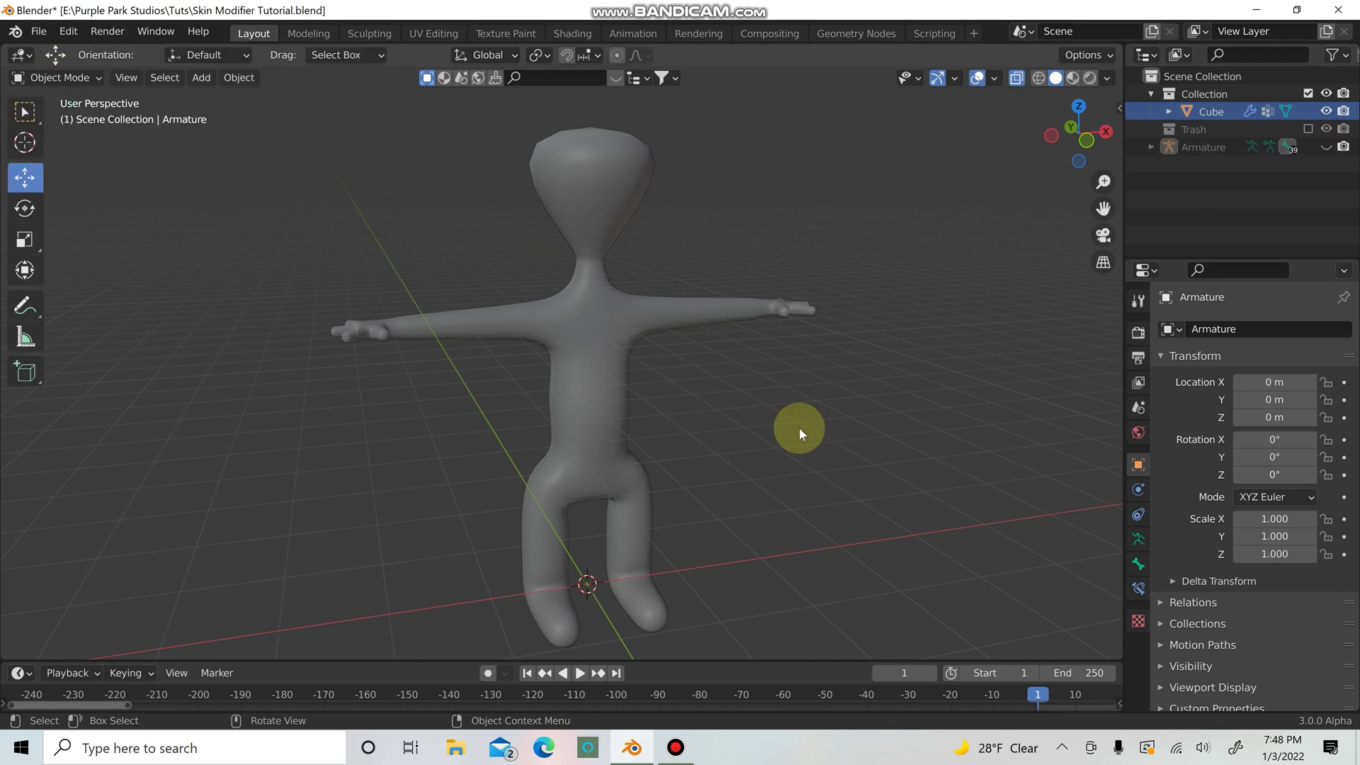
# Step: Select the body mesh and apply its Skin modifier
pyautogui.click(593, 343)
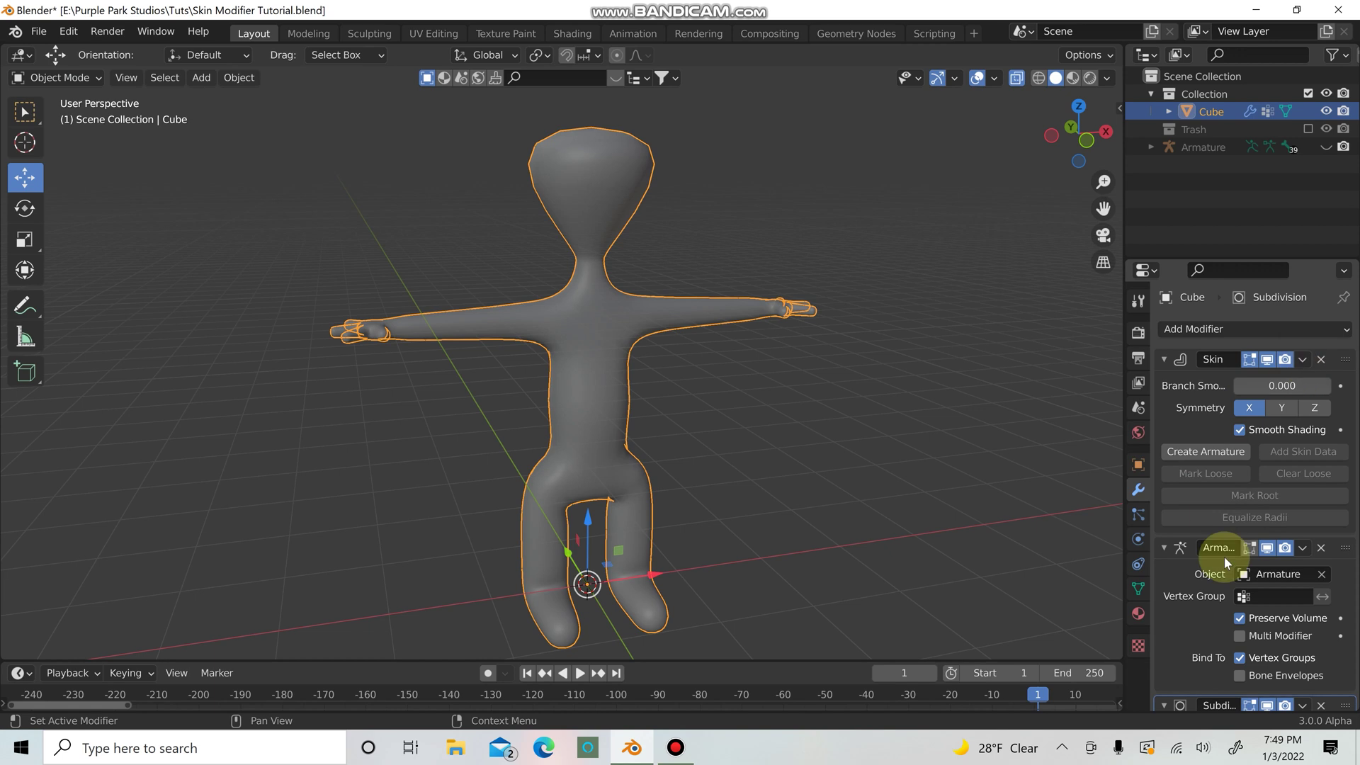
pyautogui.scroll(-5, 1223, 557)
pyautogui.scroll(2, 1234, 409)
pyautogui.scroll(2, 1234, 408)
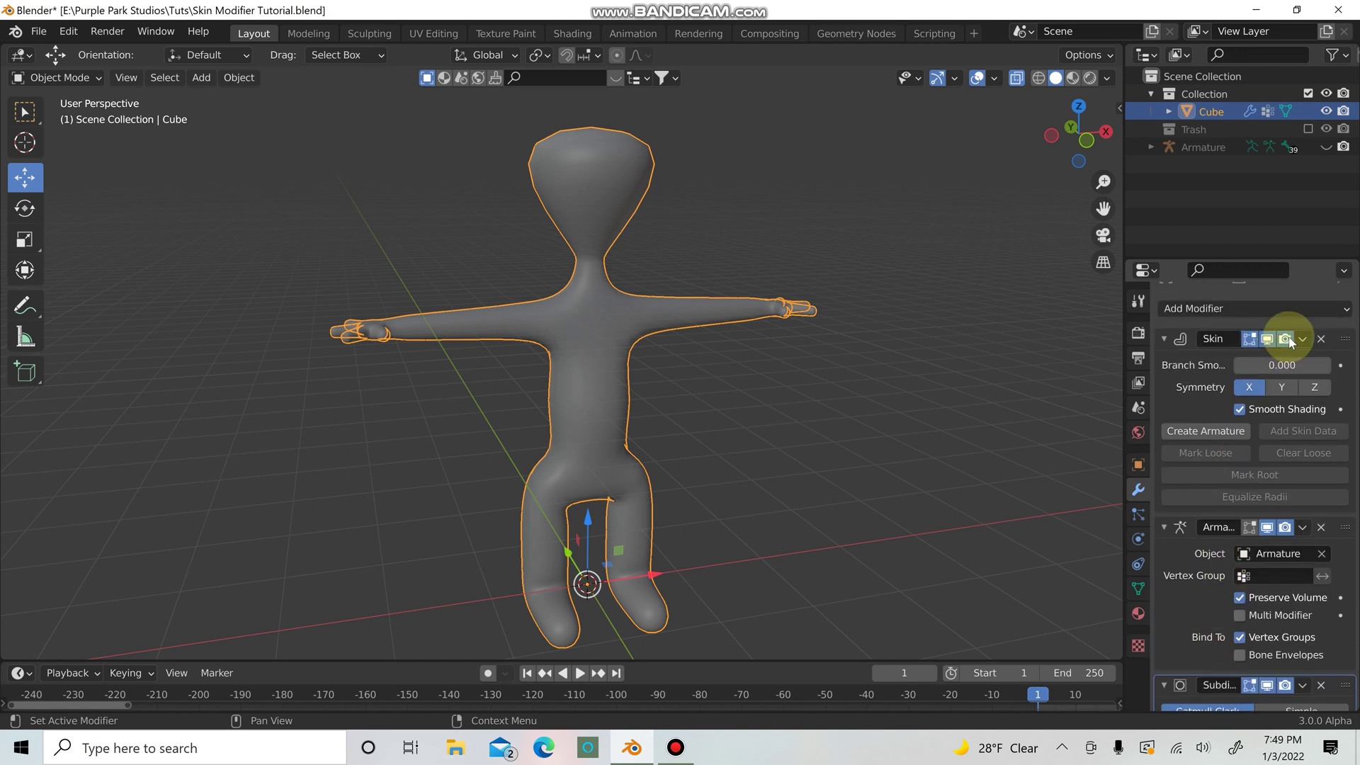
pyautogui.click(1302, 339)
pyautogui.click(1247, 360)
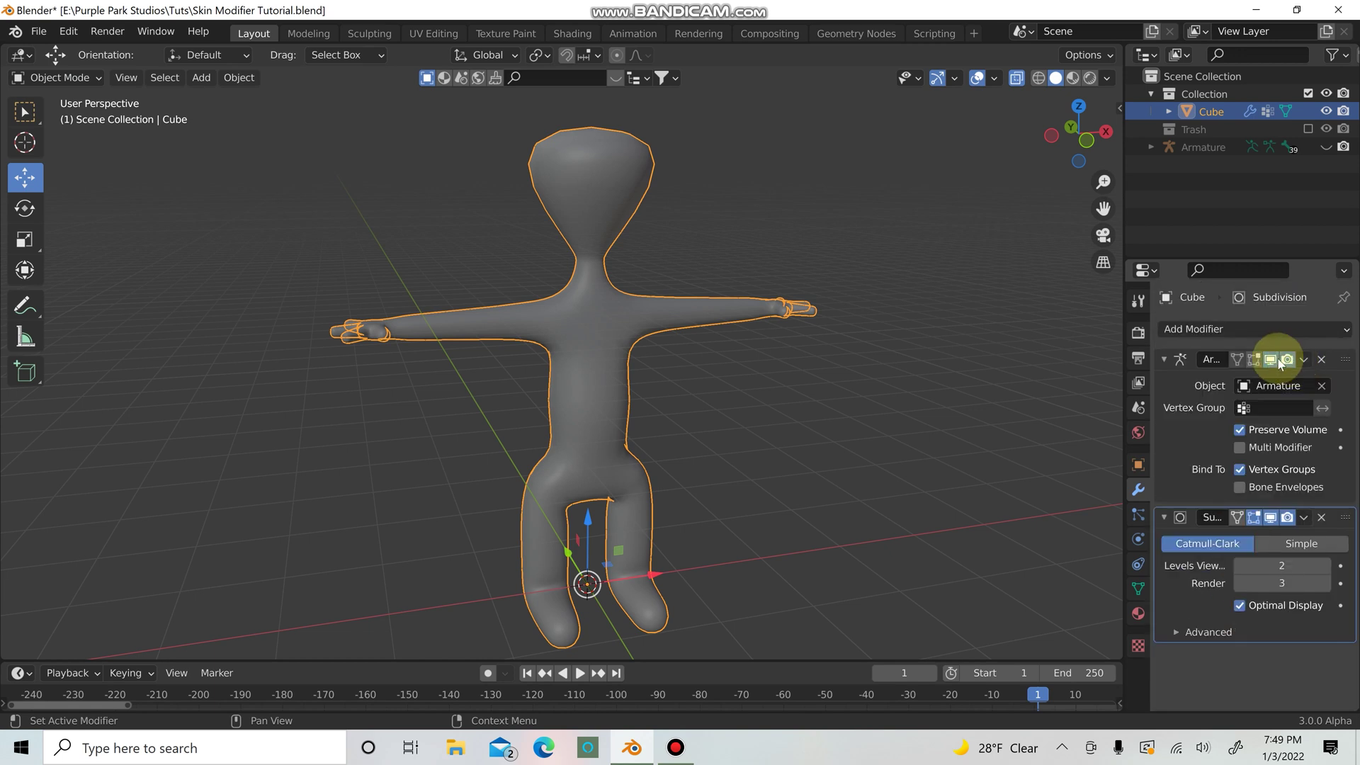
# Step: Set the body's Subdivision modifier to viewport level 1 and render level 2, and apply it
pyautogui.click(1284, 563)
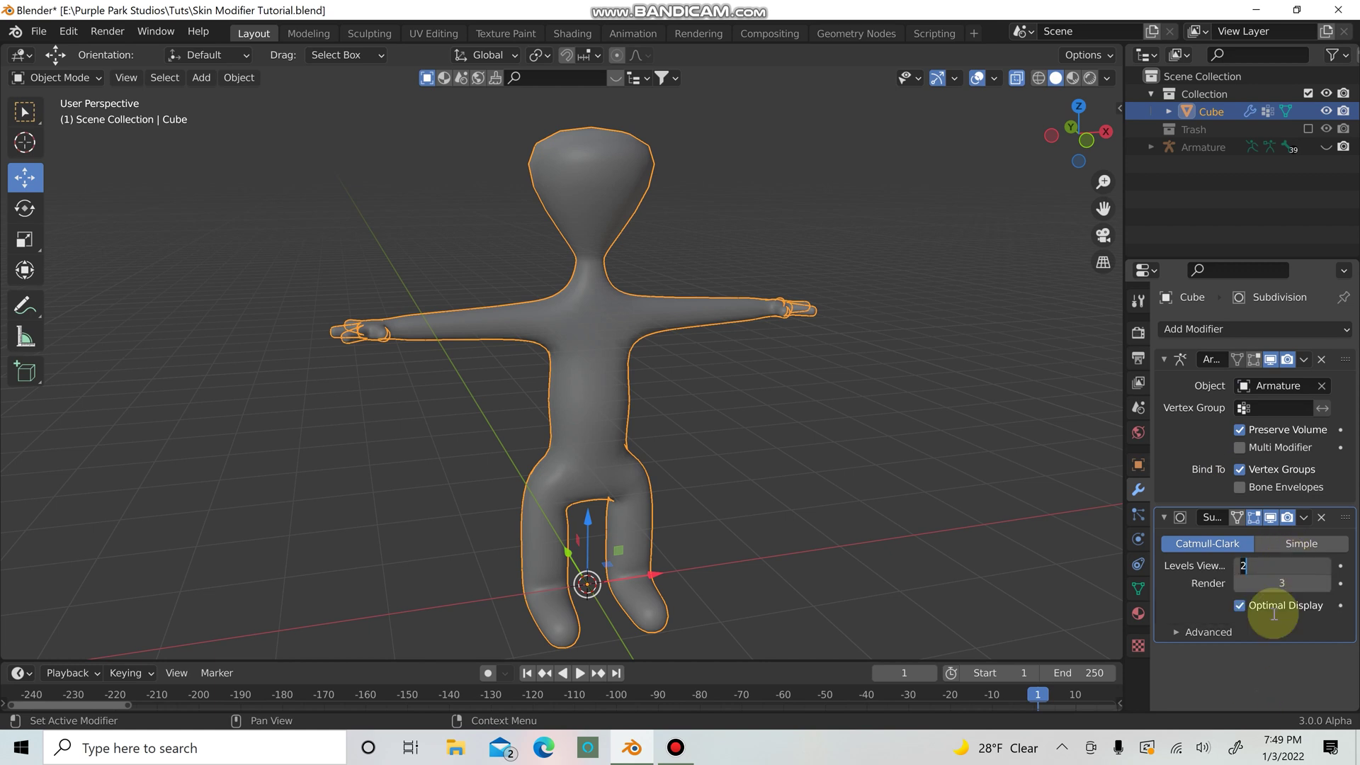
pyautogui.click(1266, 571)
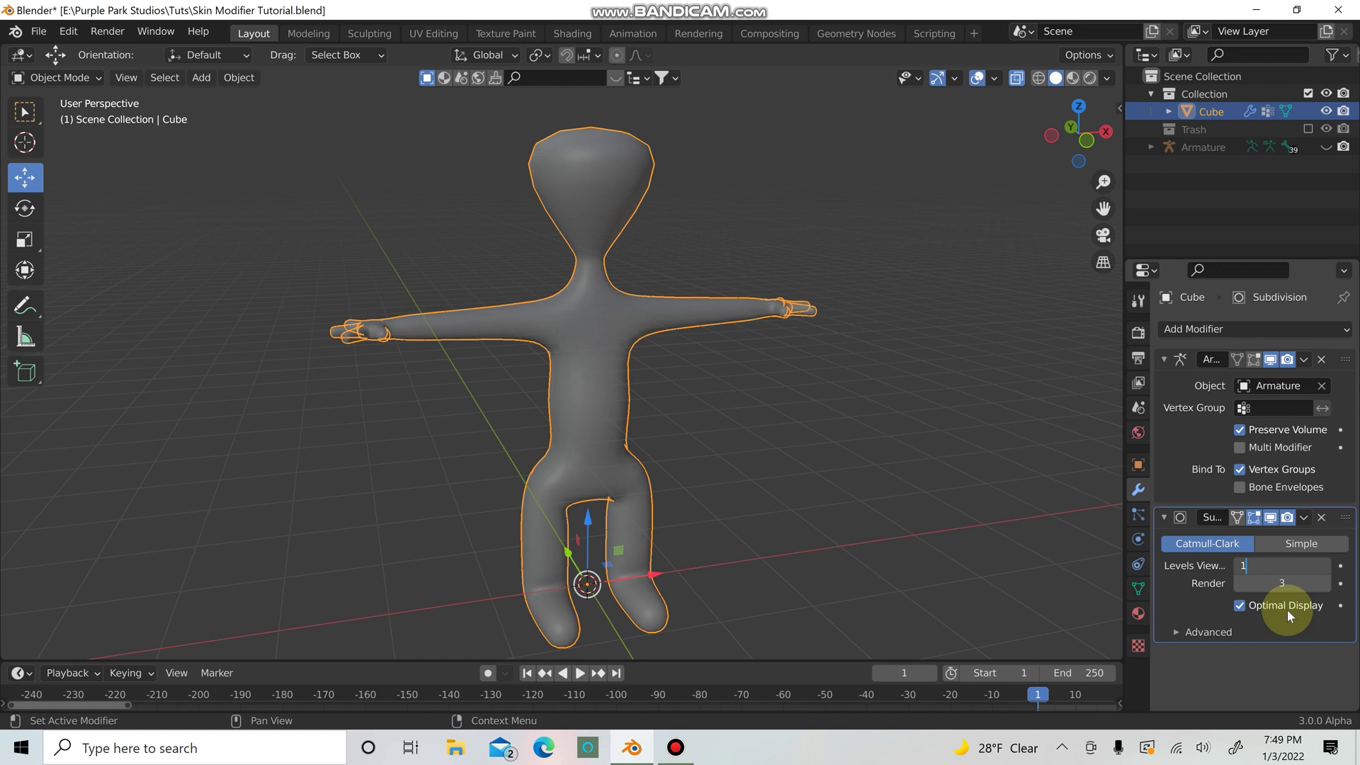
pyautogui.press('Return')
pyautogui.click(1285, 578)
pyautogui.write('2')
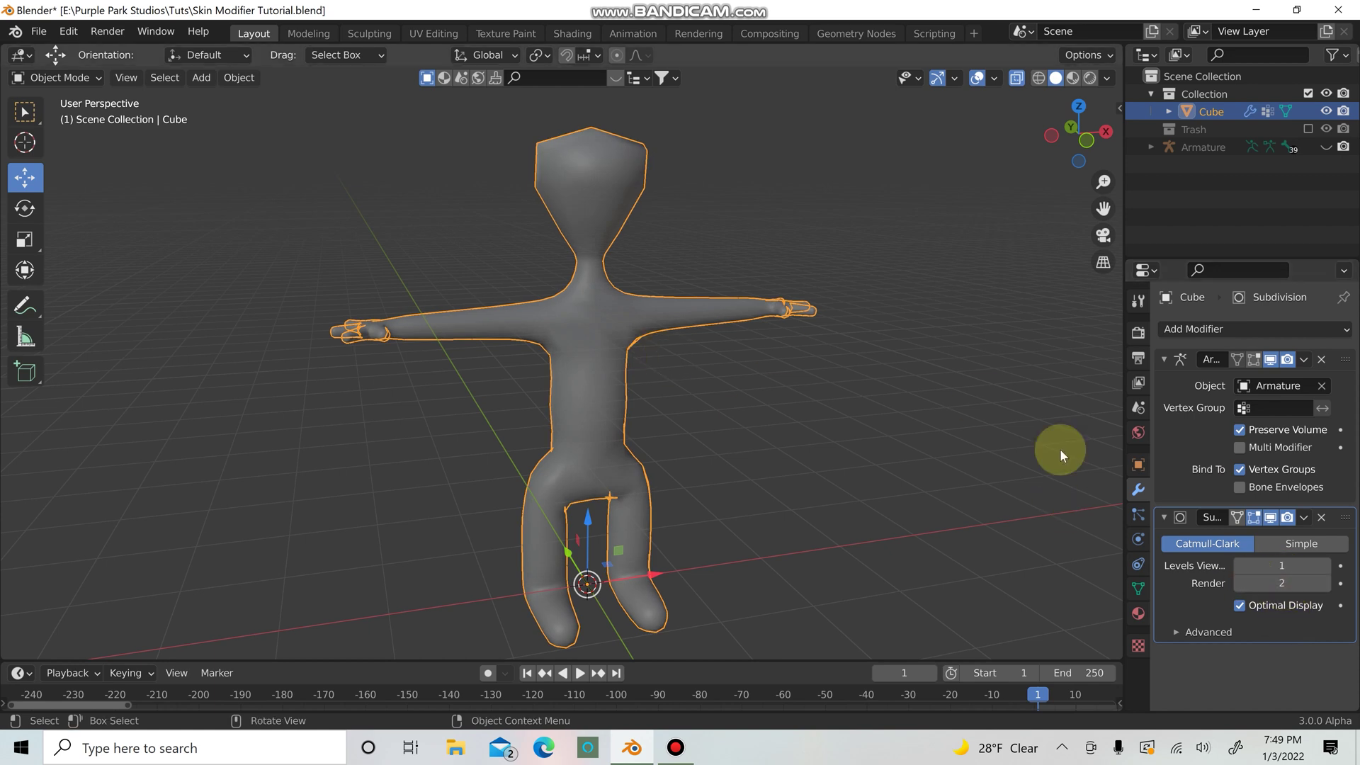
pyautogui.scroll(1, 768, 377)
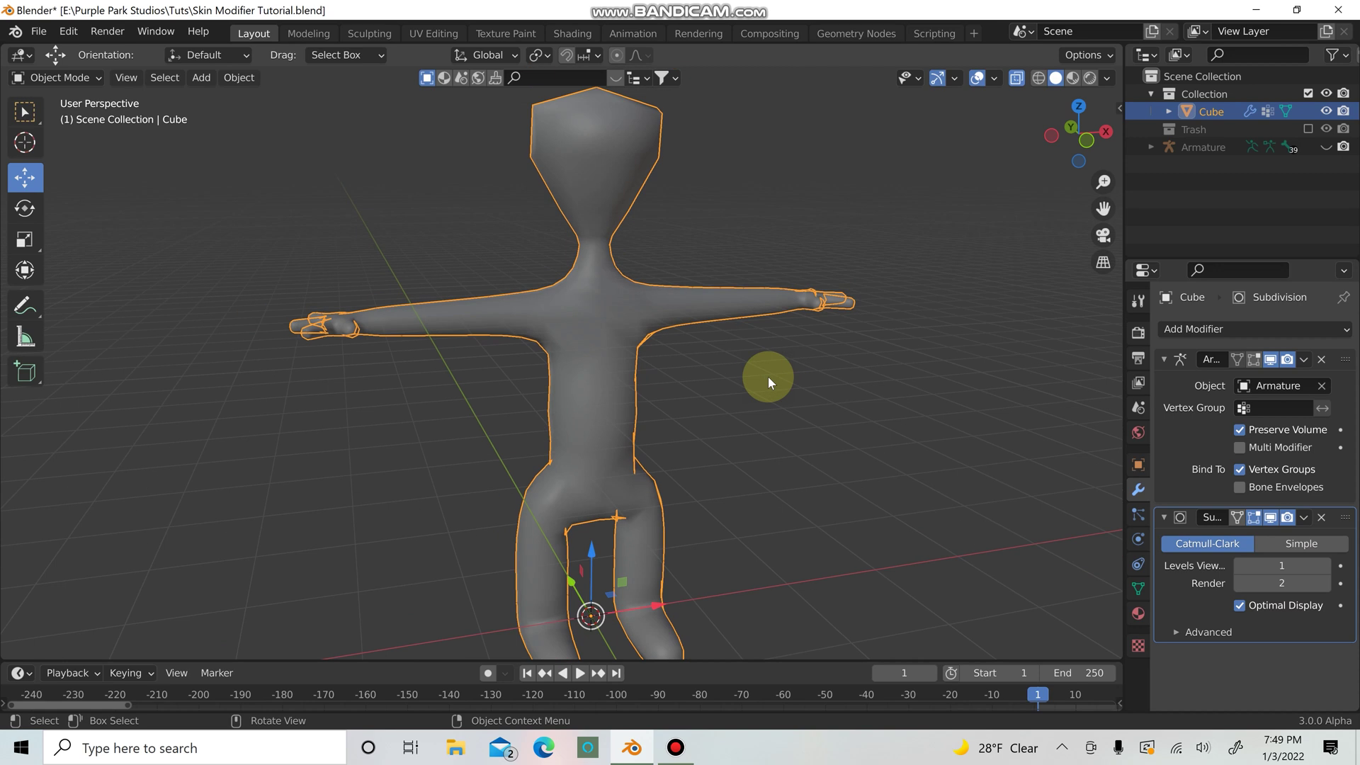
pyautogui.click(1303, 518)
pyautogui.click(1227, 537)
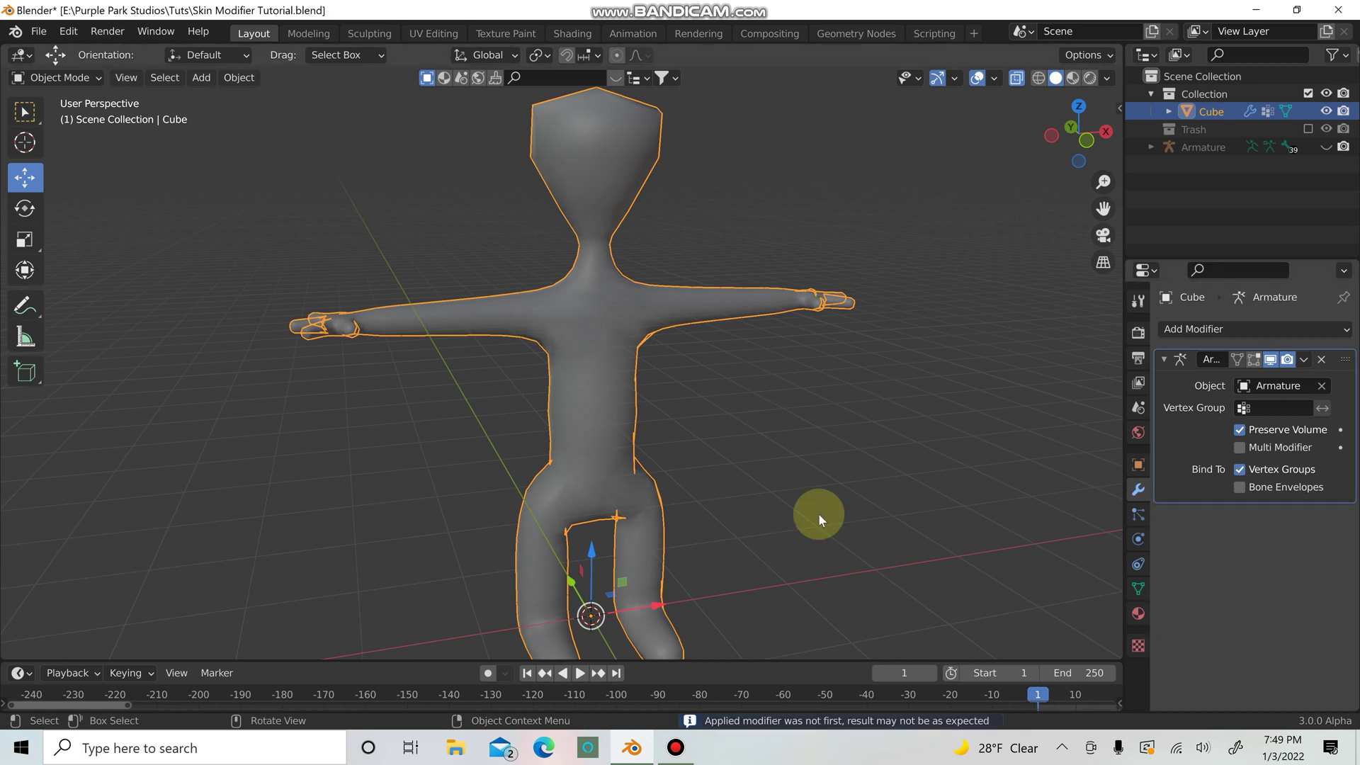
# Step: Turn off X-ray, enter Edit Mode on the body, and select a torso face in face select mode
pyautogui.click(1012, 77)
pyautogui.press('Tab')
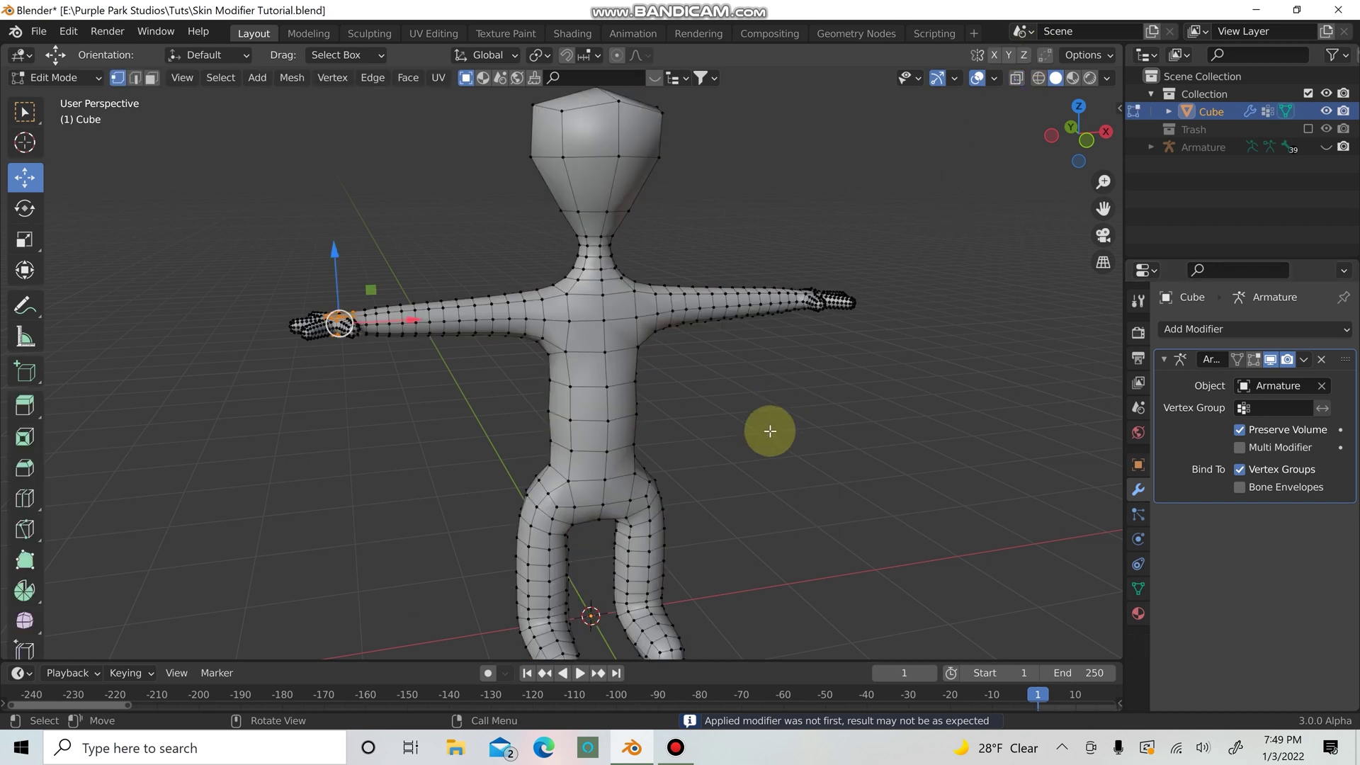
pyautogui.moveTo(770, 435); pyautogui.dragTo(578, 394, button='middle')
pyautogui.click(579, 385)
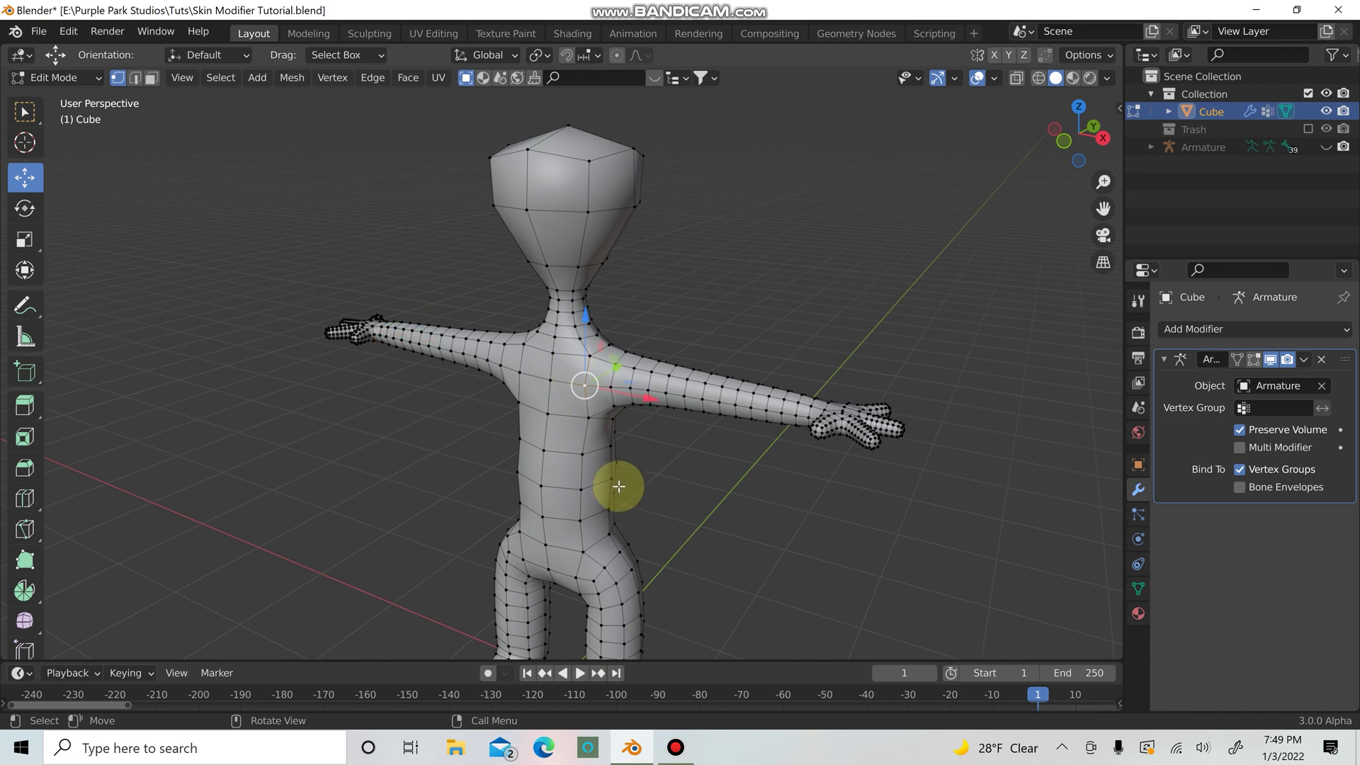
pyautogui.press('3')
pyautogui.click(568, 436)
pyautogui.moveTo(665, 470); pyautogui.dragTo(619, 429, button='middle')
pyautogui.moveTo(619, 429)
pyautogui.mouseDown()
pyautogui.moveTo(568, 450)
pyautogui.moveTo(616, 413)
pyautogui.moveTo(602, 431)
pyautogui.mouseUp()
pyautogui.moveTo(603, 431); pyautogui.dragTo(768, 489, button='middle')
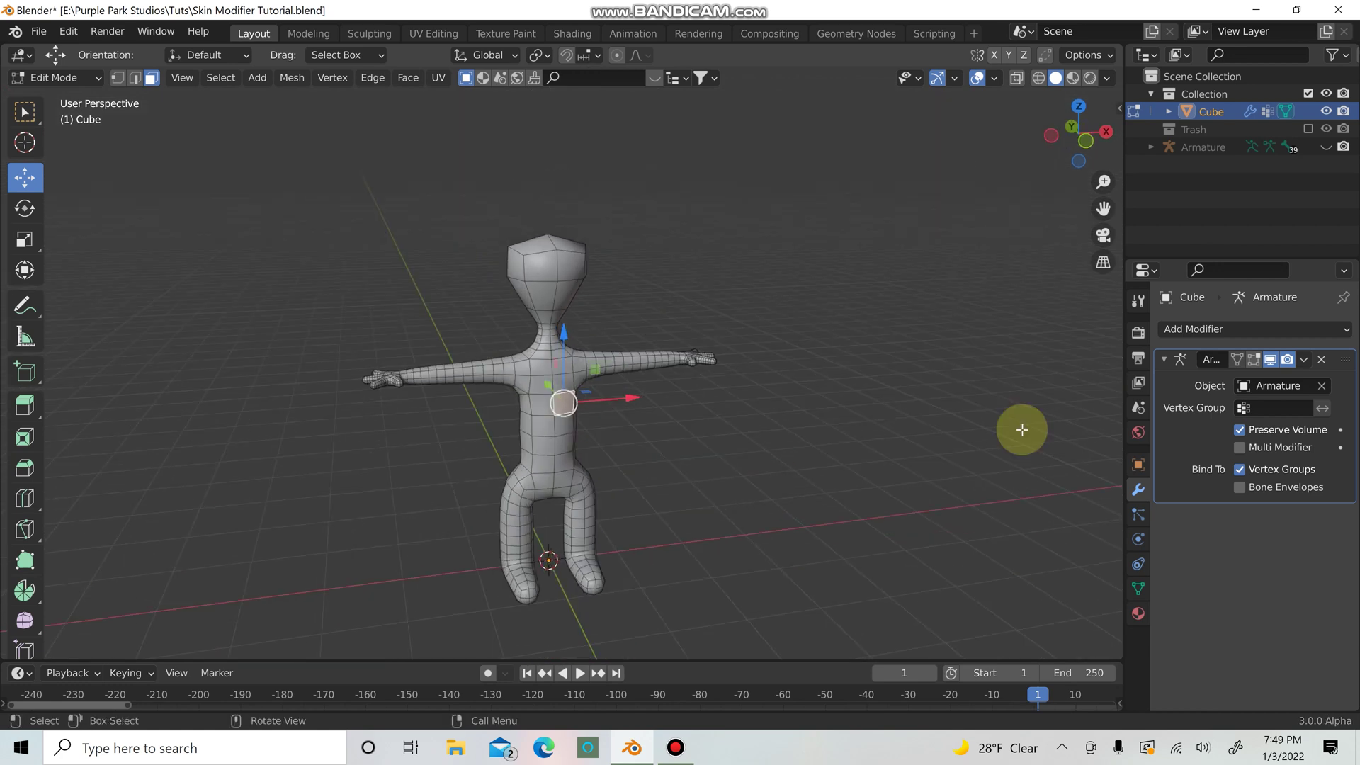
# Step: Add a Subdivision Surface modifier to the body with viewport level 2 and render level 3, and enable its On Cage display
pyautogui.click(1190, 339)
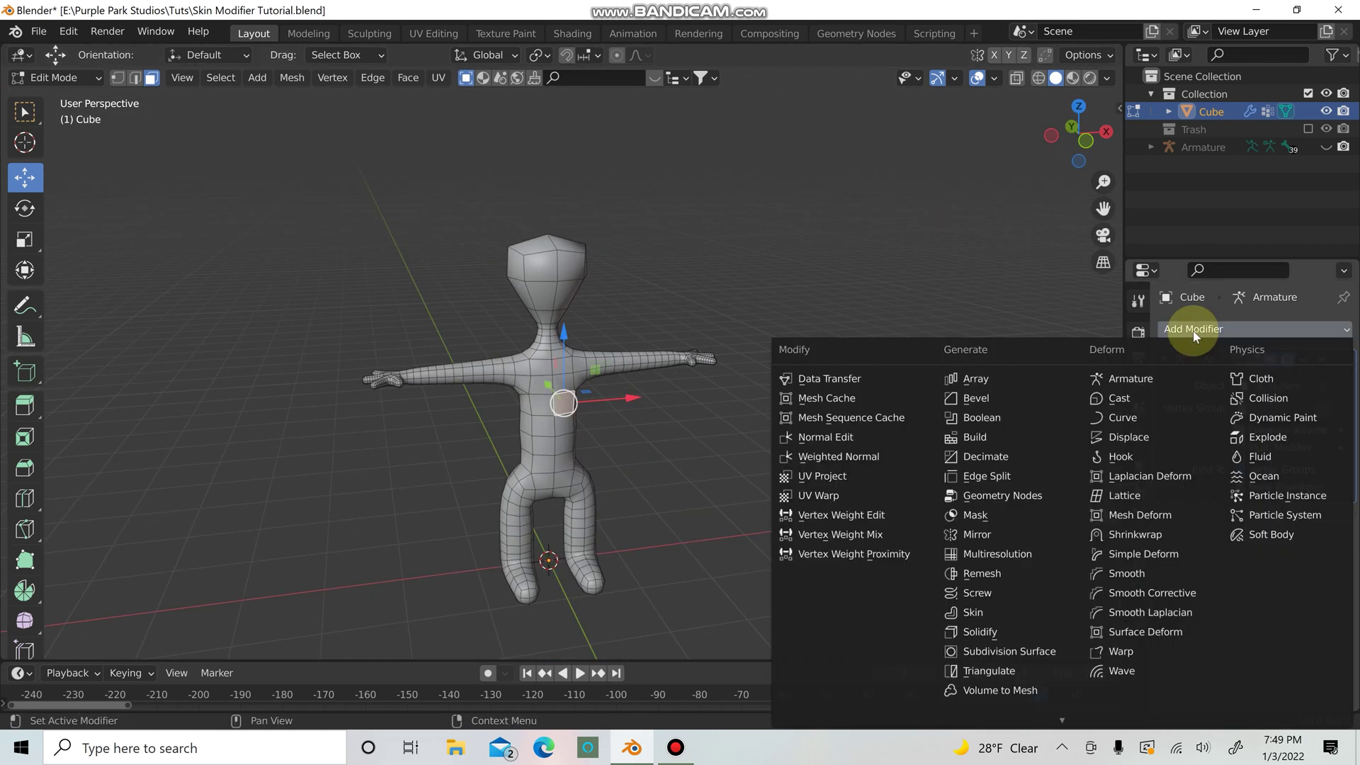
pyautogui.click(1050, 656)
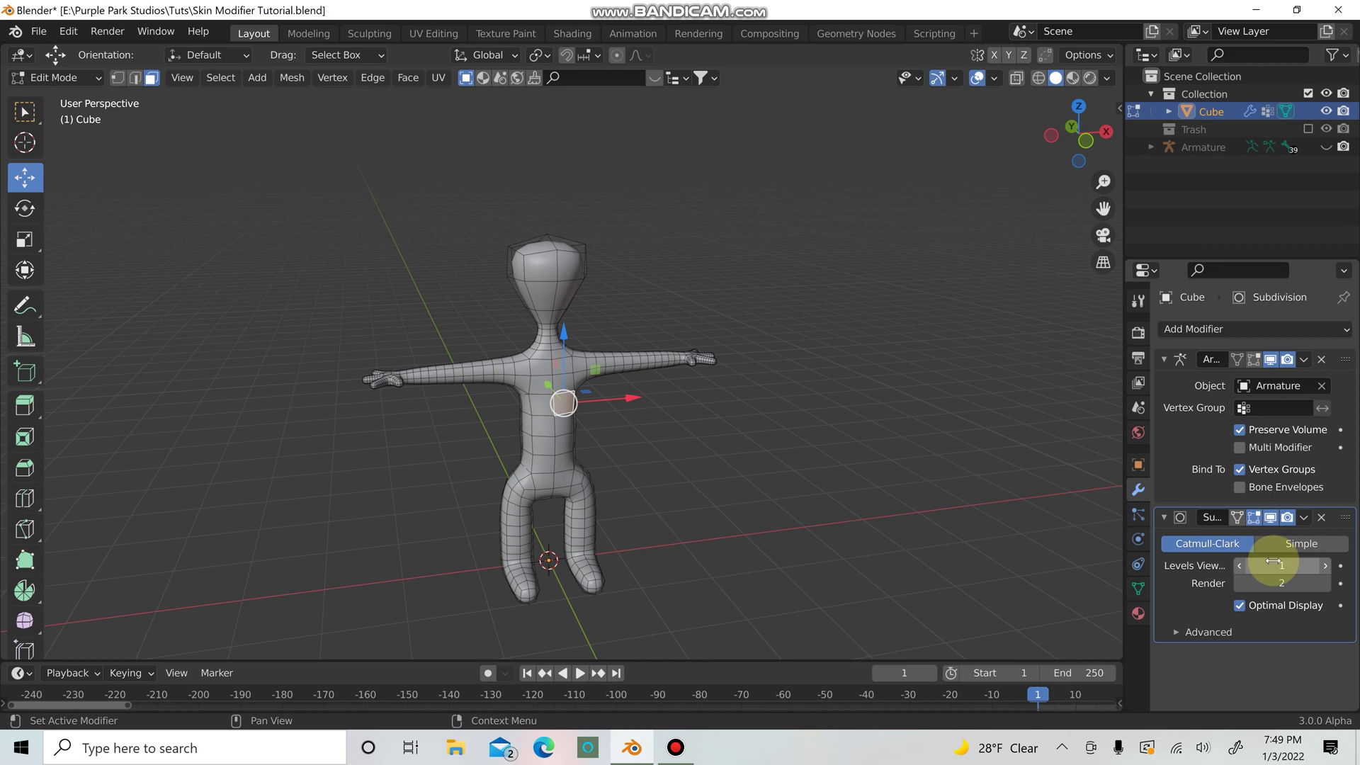
pyautogui.press('Return')
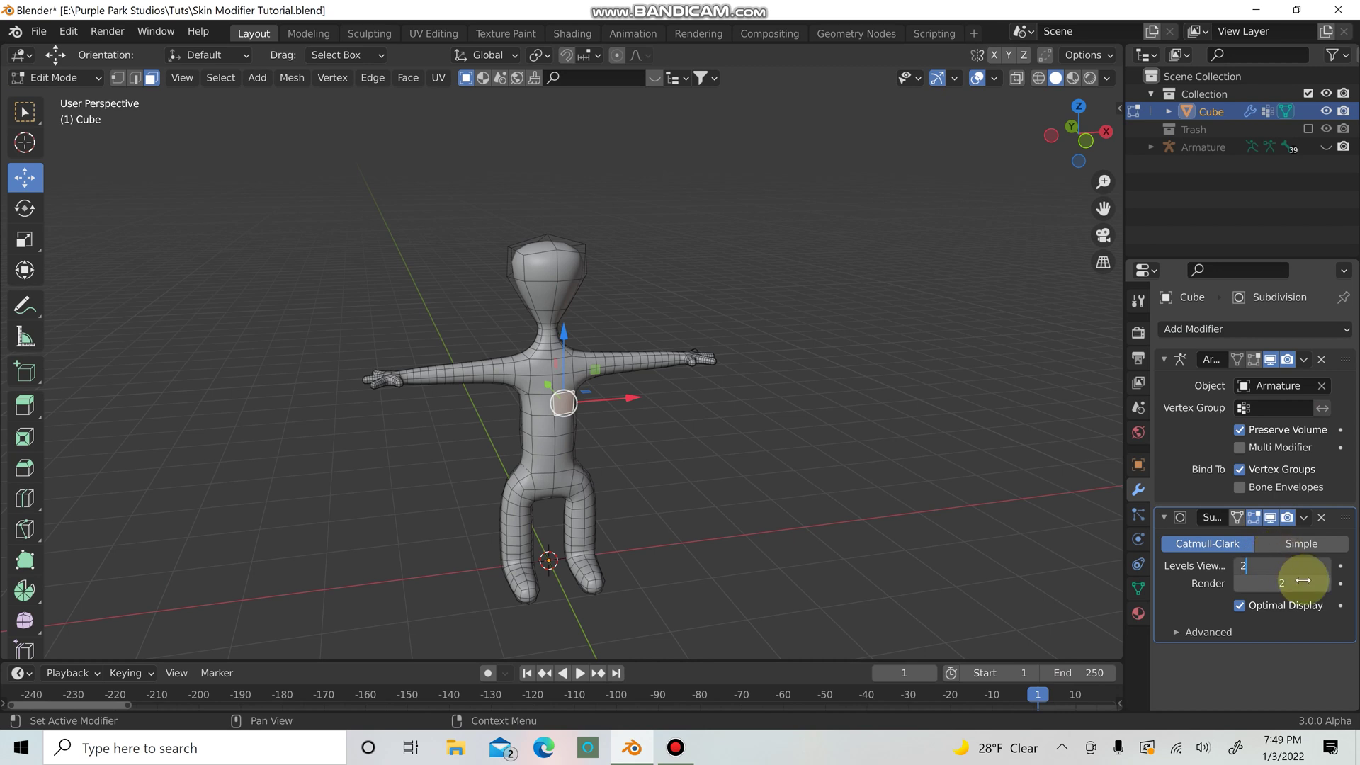
pyautogui.press('Return')
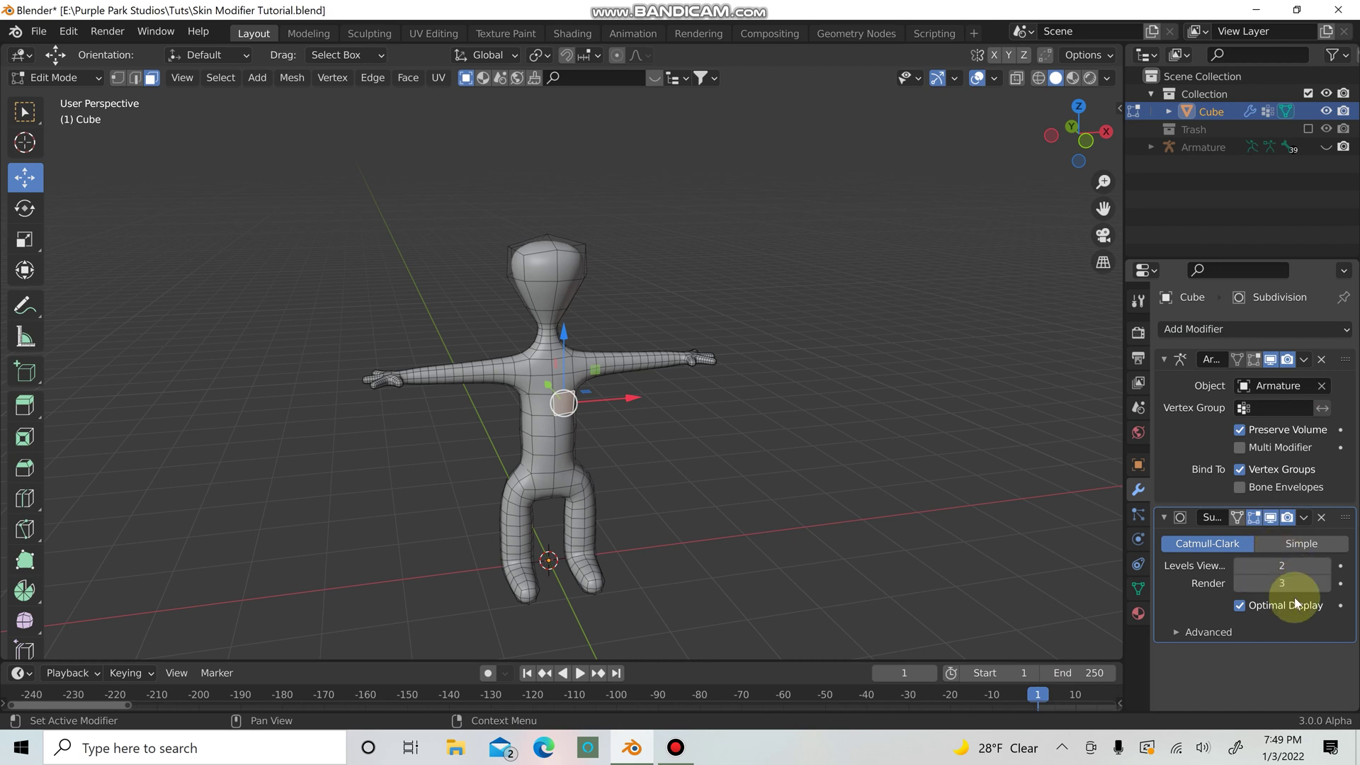
pyautogui.click(1237, 520)
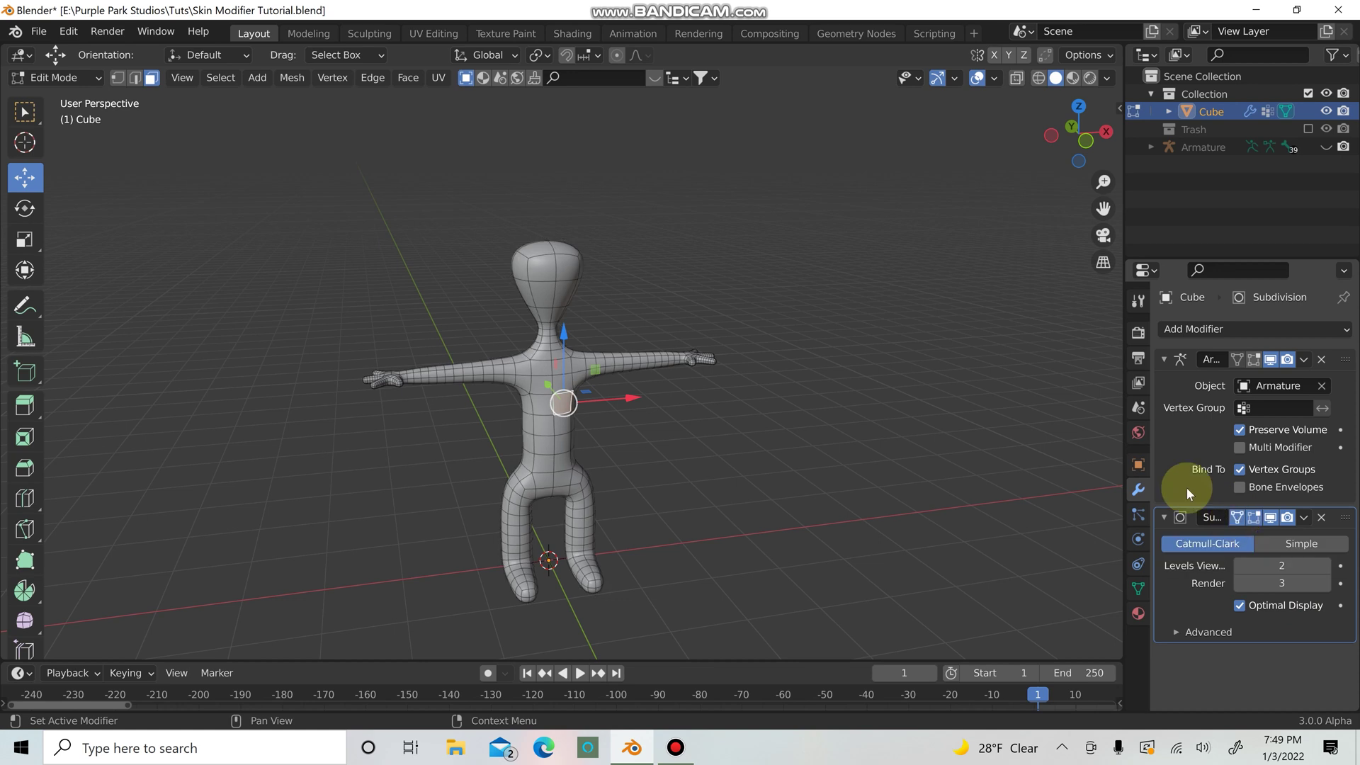
# Step: Select a face on each arm and toggle the Subdivision modifier's On Cage display off and on to compare the cage, leaving it enabled
pyautogui.scroll(3, 708, 404)
pyautogui.scroll(-1, 675, 439)
pyautogui.click(430, 393)
pyautogui.click(677, 358)
pyautogui.click(1237, 517)
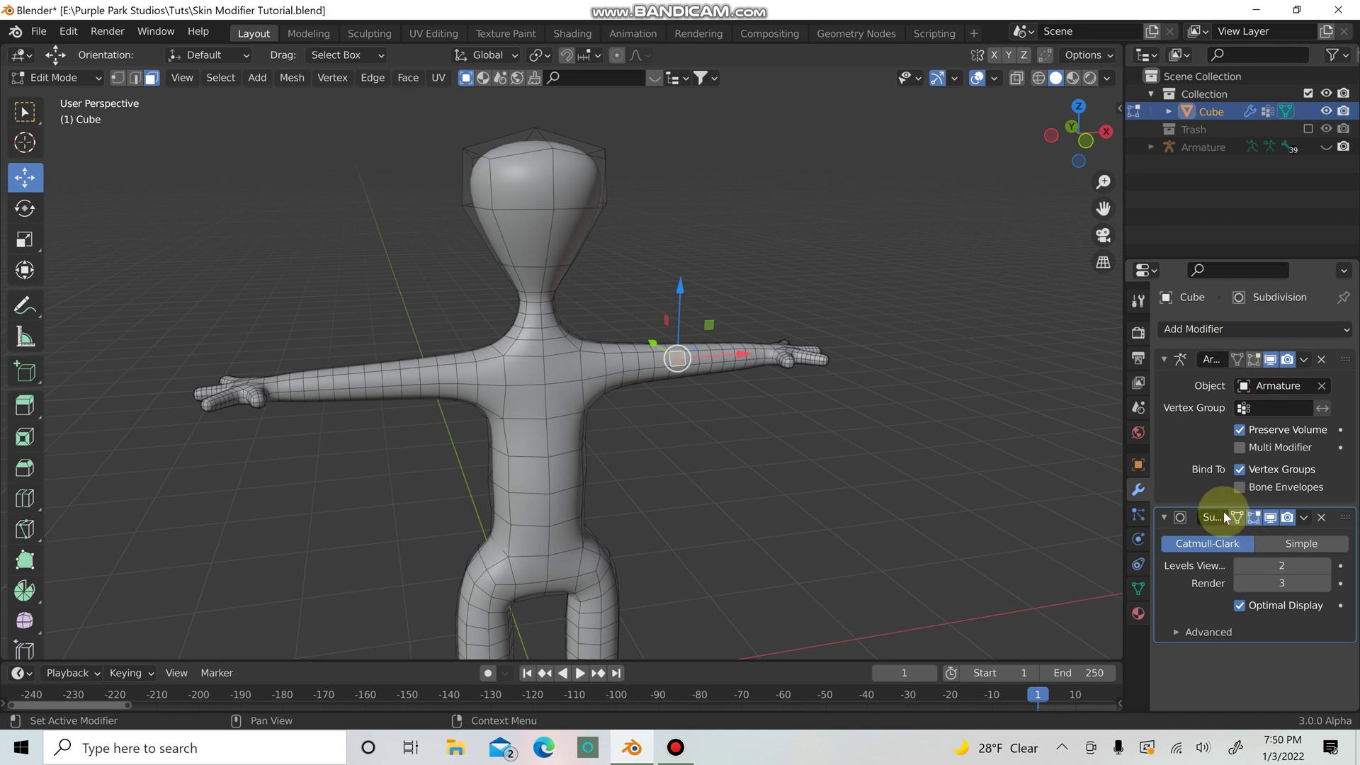
pyautogui.click(1237, 518)
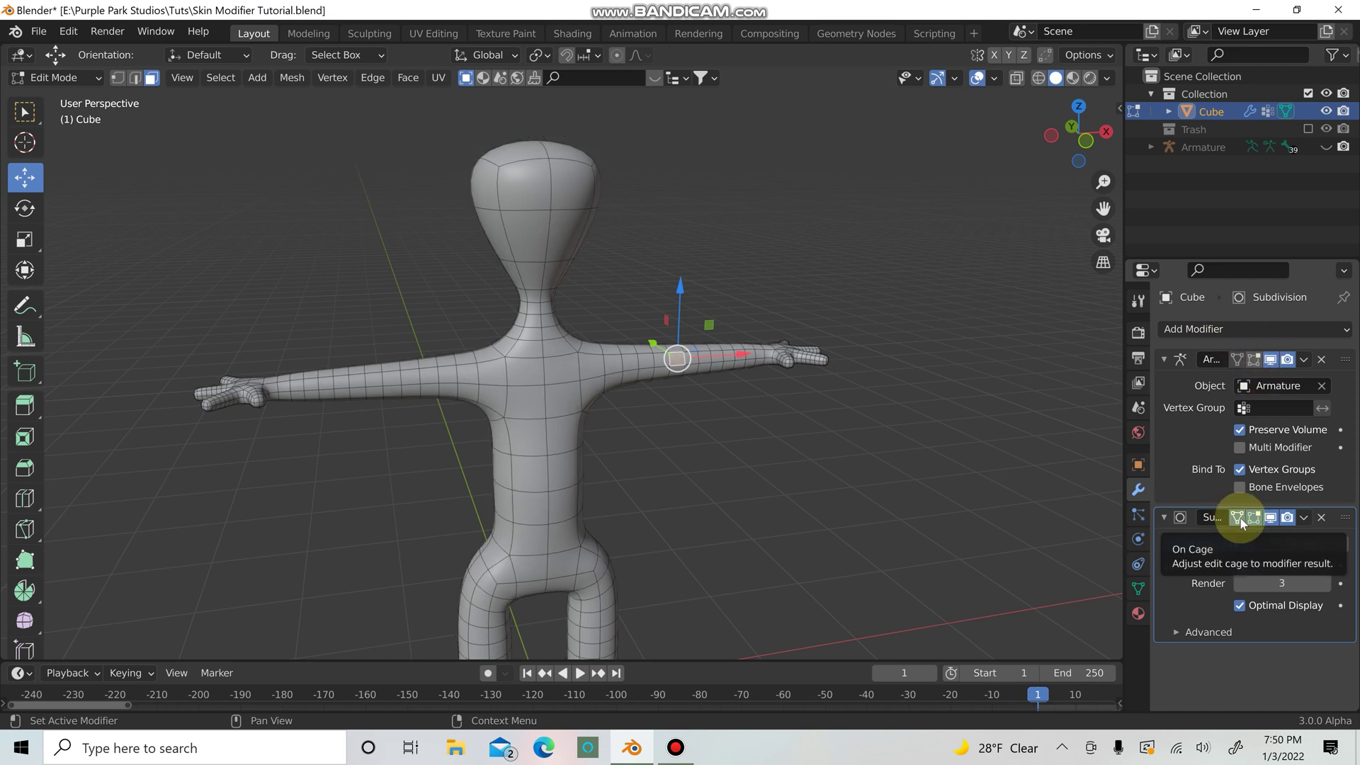
pyautogui.click(1240, 517)
pyautogui.scroll(-1, 780, 465)
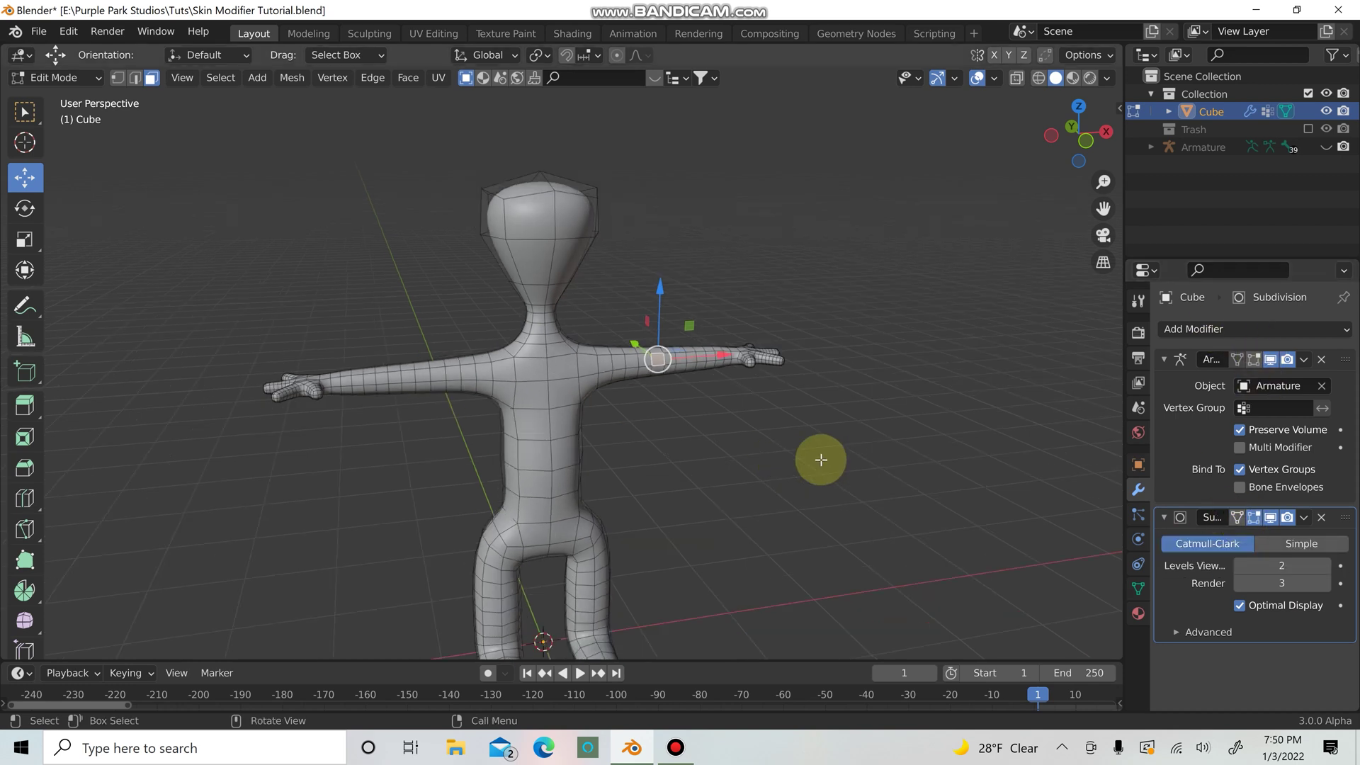
pyautogui.click(1237, 518)
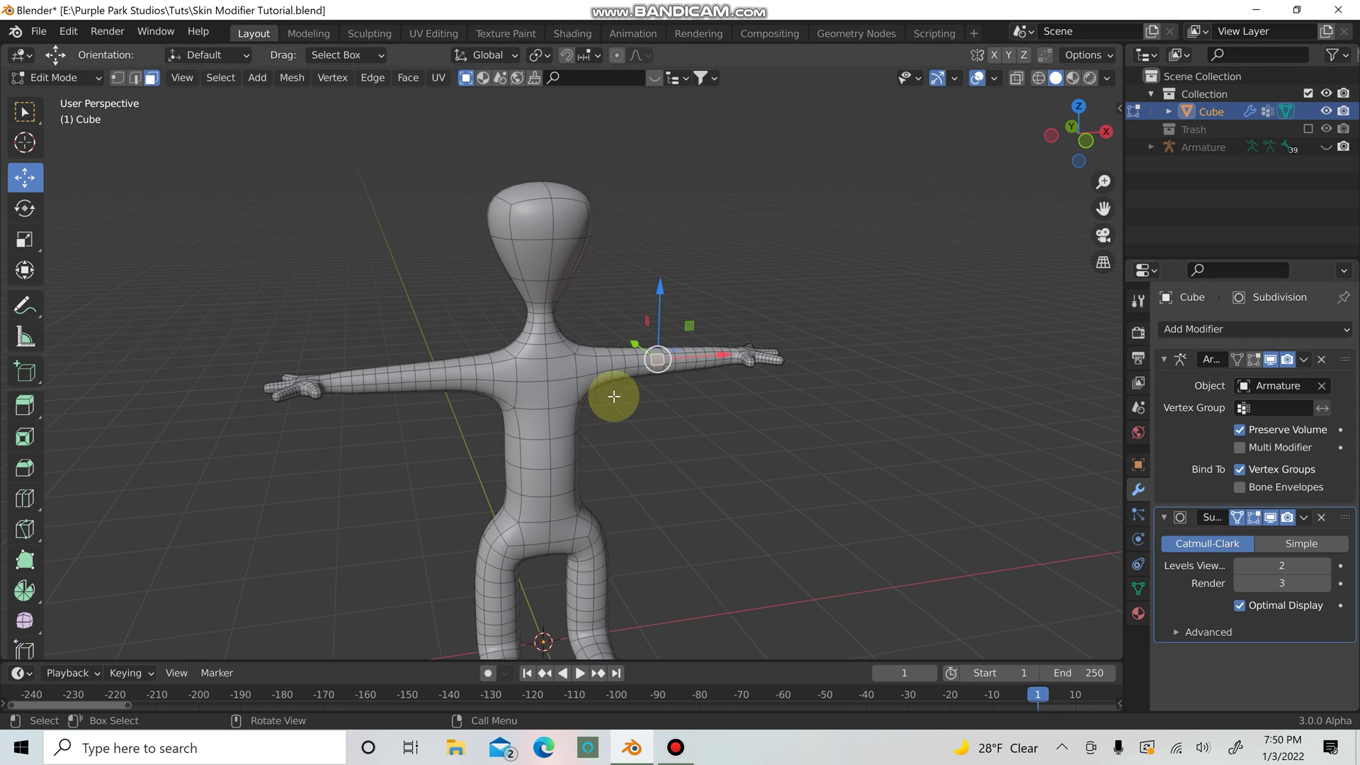
# Step: Show the body in front view with X-ray enabled, and switch to vertex select mode
pyautogui.press('KP_1')
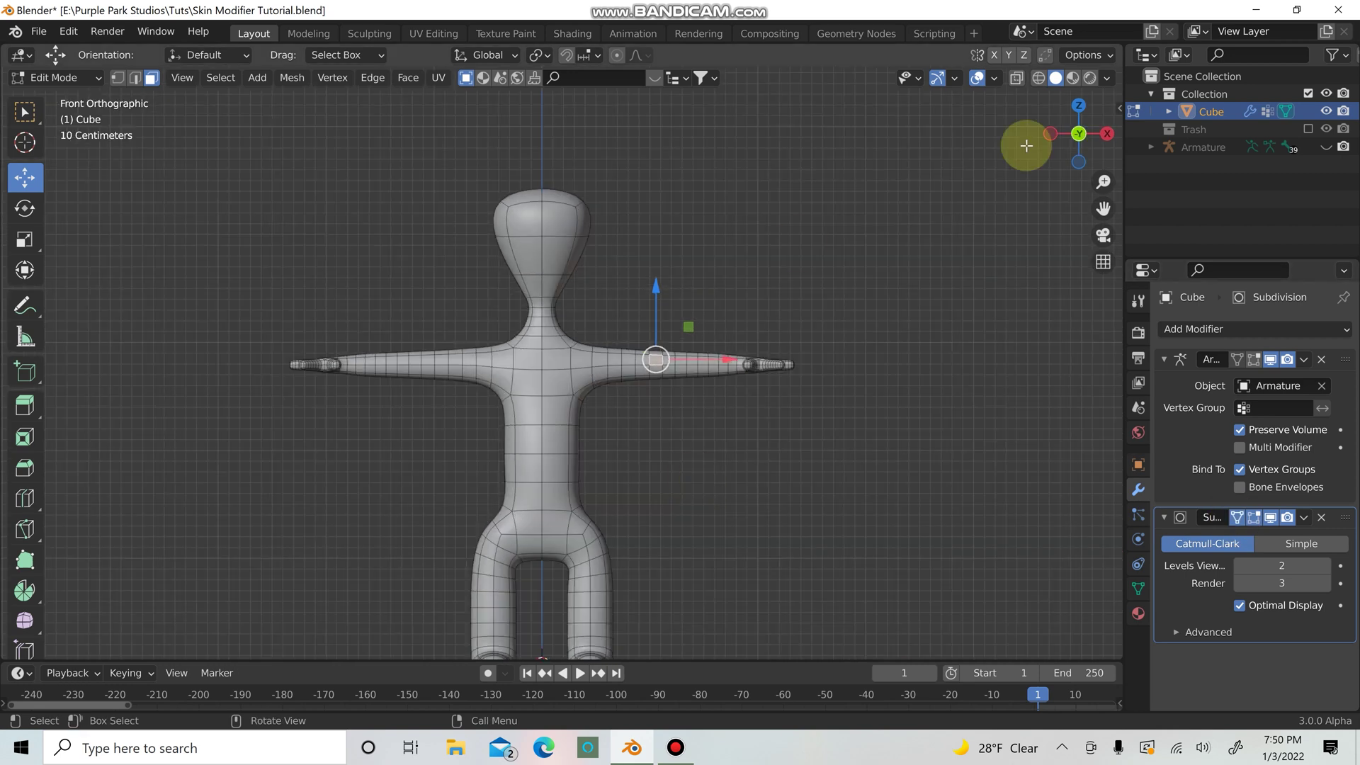
pyautogui.click(1017, 78)
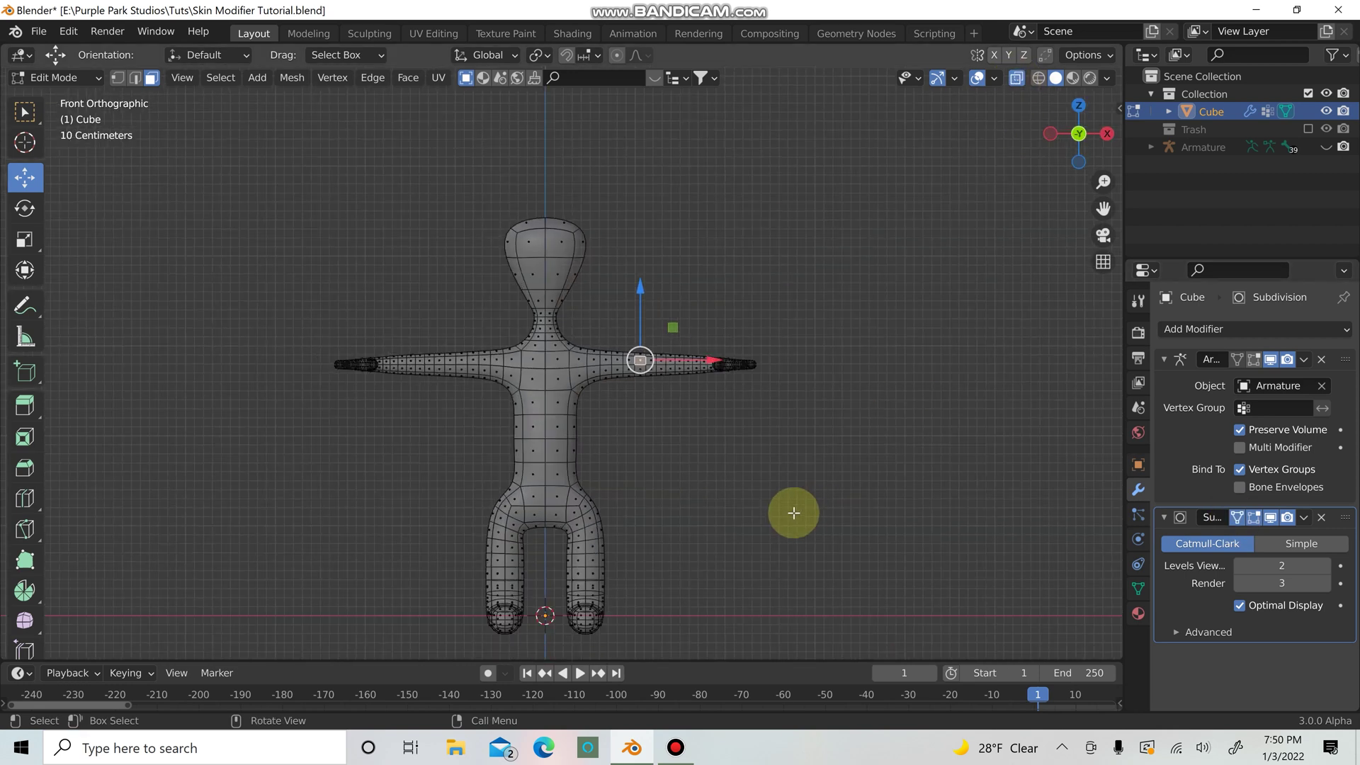
pyautogui.press('1')
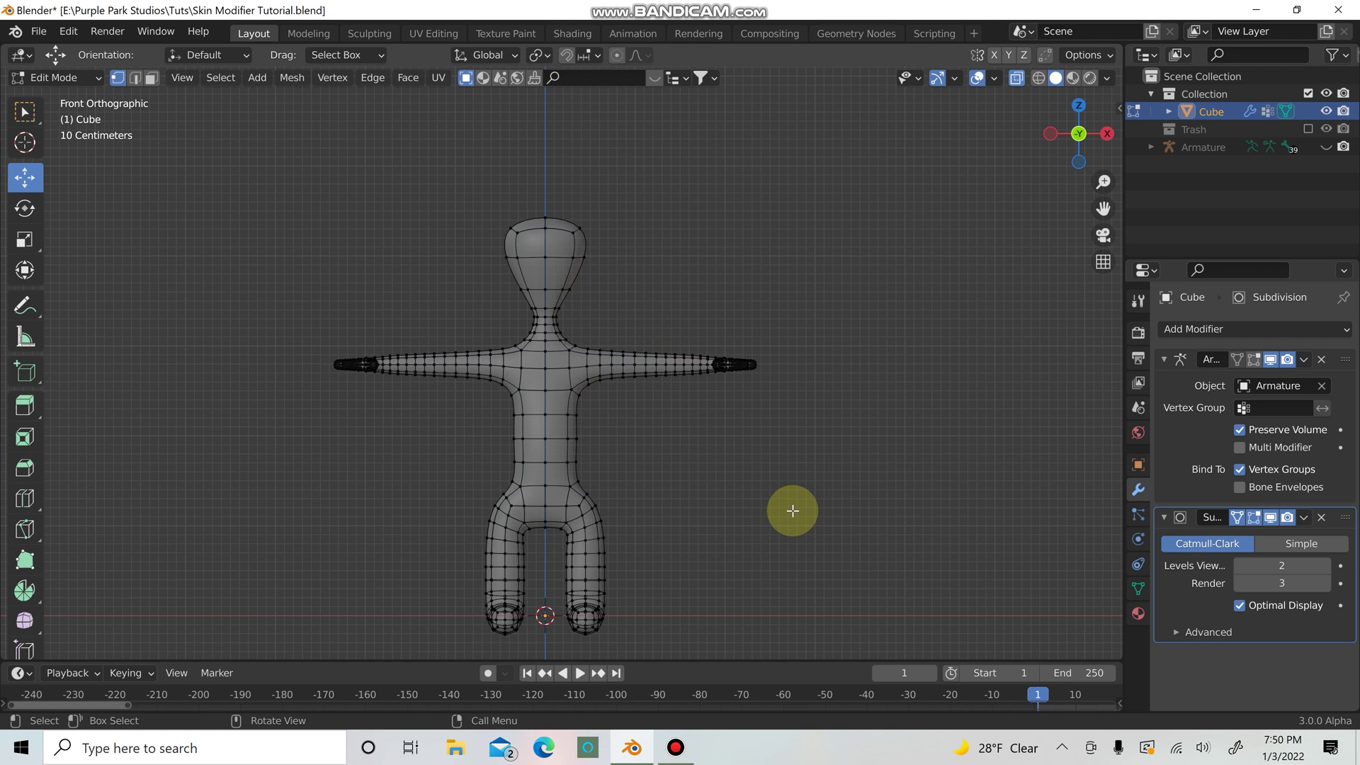
# Step: Try to delete the vertices of the body's negative-X half, and undo the deletion
pyautogui.moveTo(267, 160); pyautogui.dragTo(534, 692)
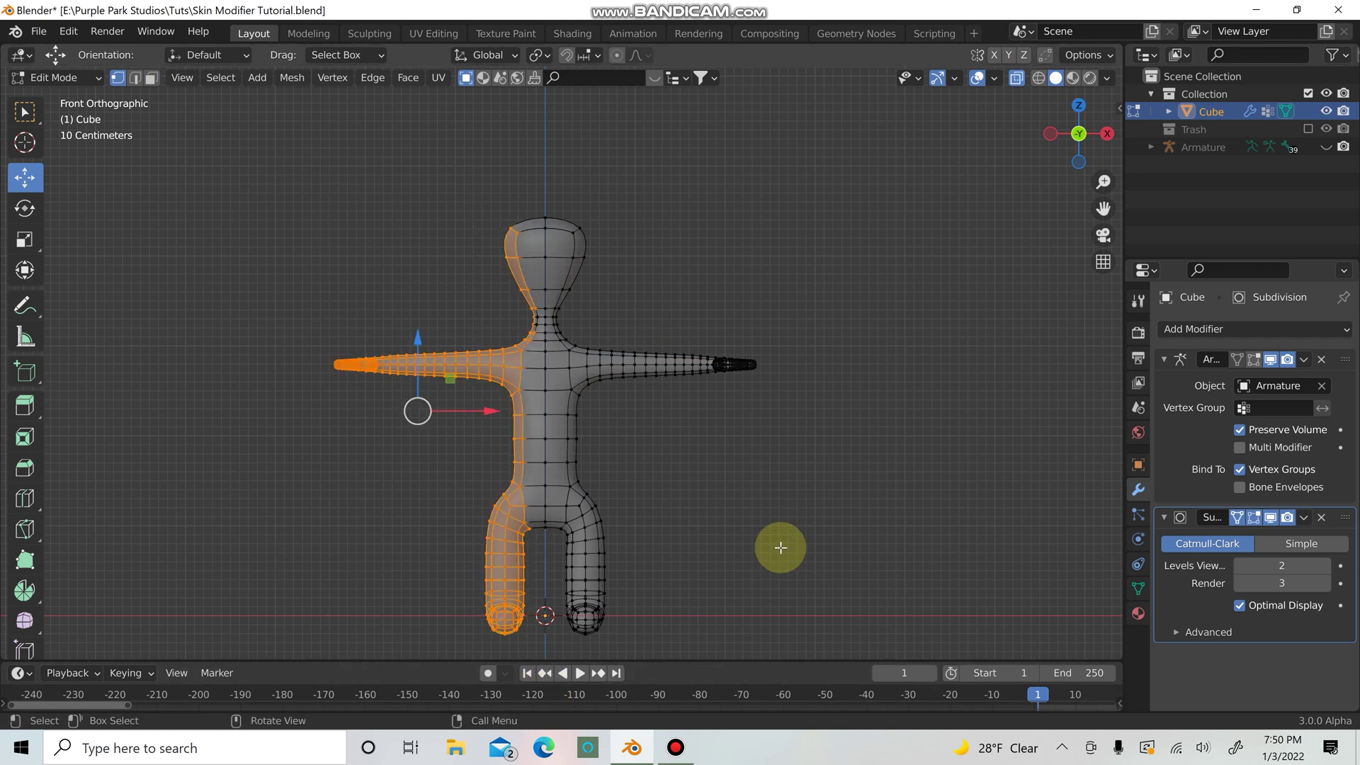
pyautogui.press('x')
pyautogui.click(757, 509)
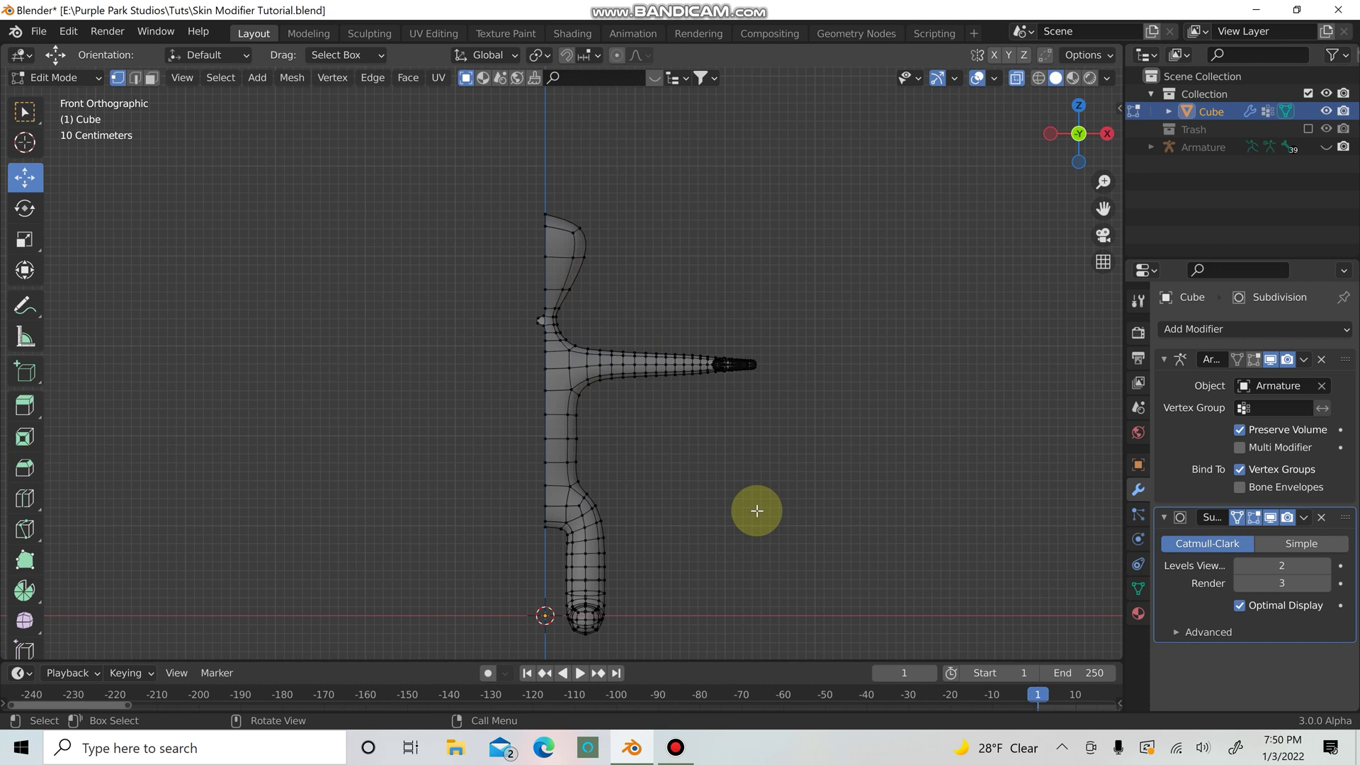
pyautogui.hotkey('ctrl', 'z')
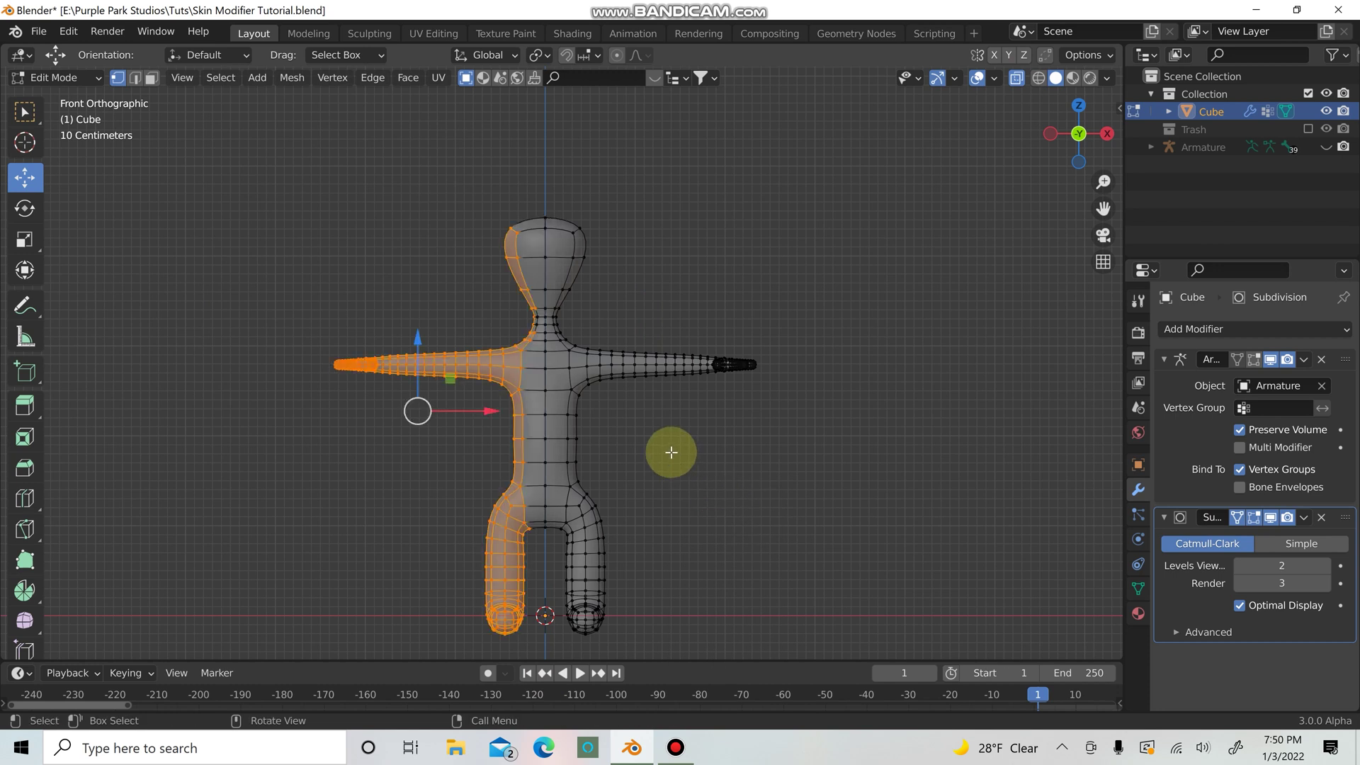
# Step: Select all vertices on the negative-X side up to the centre line, including those at the neck, and delete them
pyautogui.scroll(2, 652, 439)
pyautogui.scroll(-1, 573, 410)
pyautogui.moveTo(241, 160); pyautogui.dragTo(538, 740)
pyautogui.press('x')
pyautogui.click(821, 500)
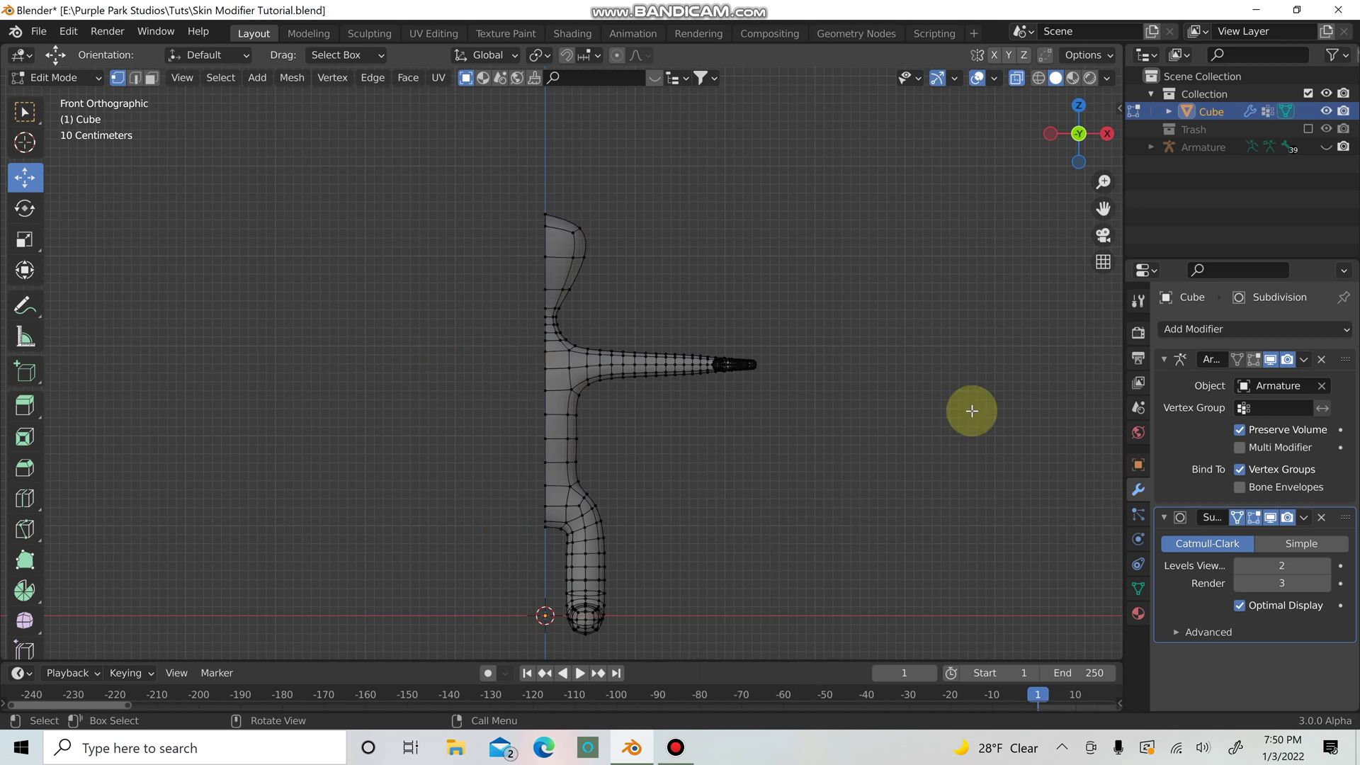
# Step: Add a Mirror modifier on the X axis, placed above the Subdivision modifier with Clipping enabled, and turn off X-ray
pyautogui.click(1258, 328)
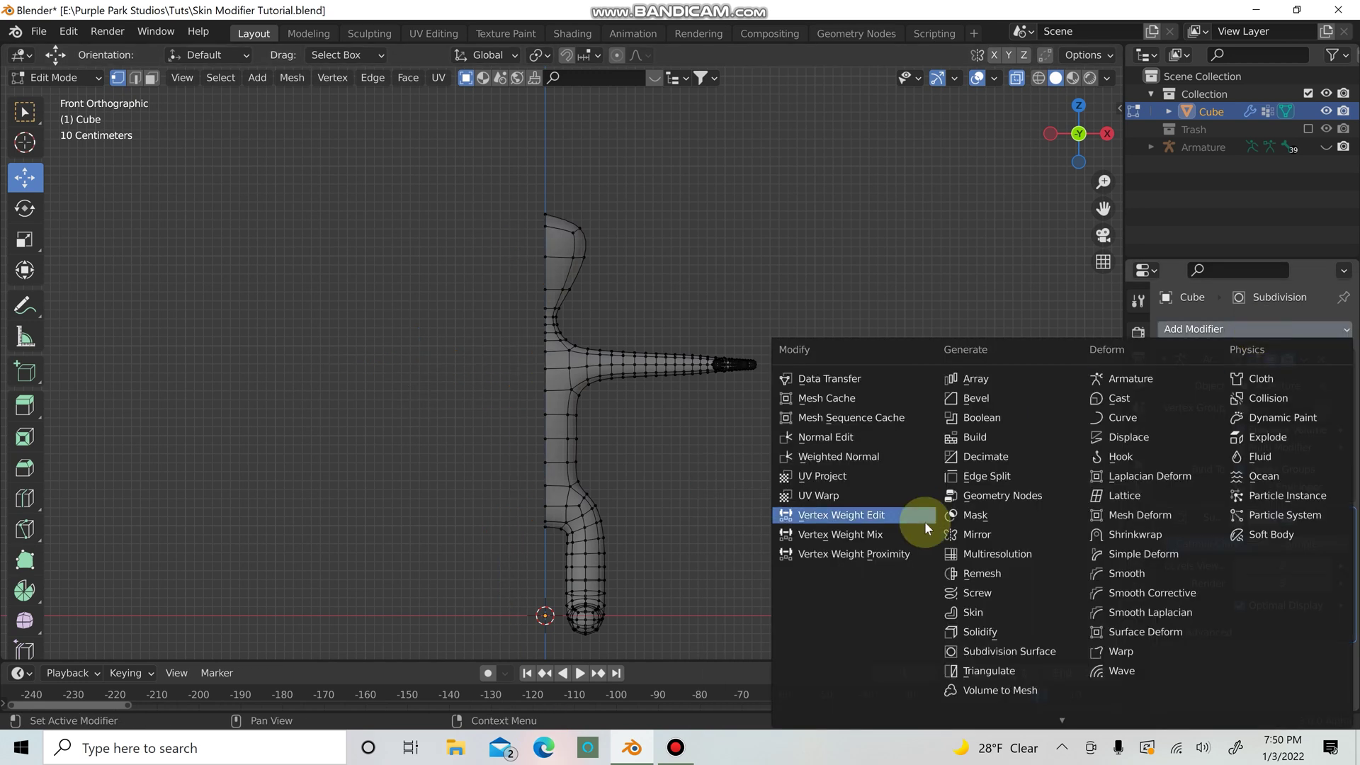
pyautogui.click(977, 536)
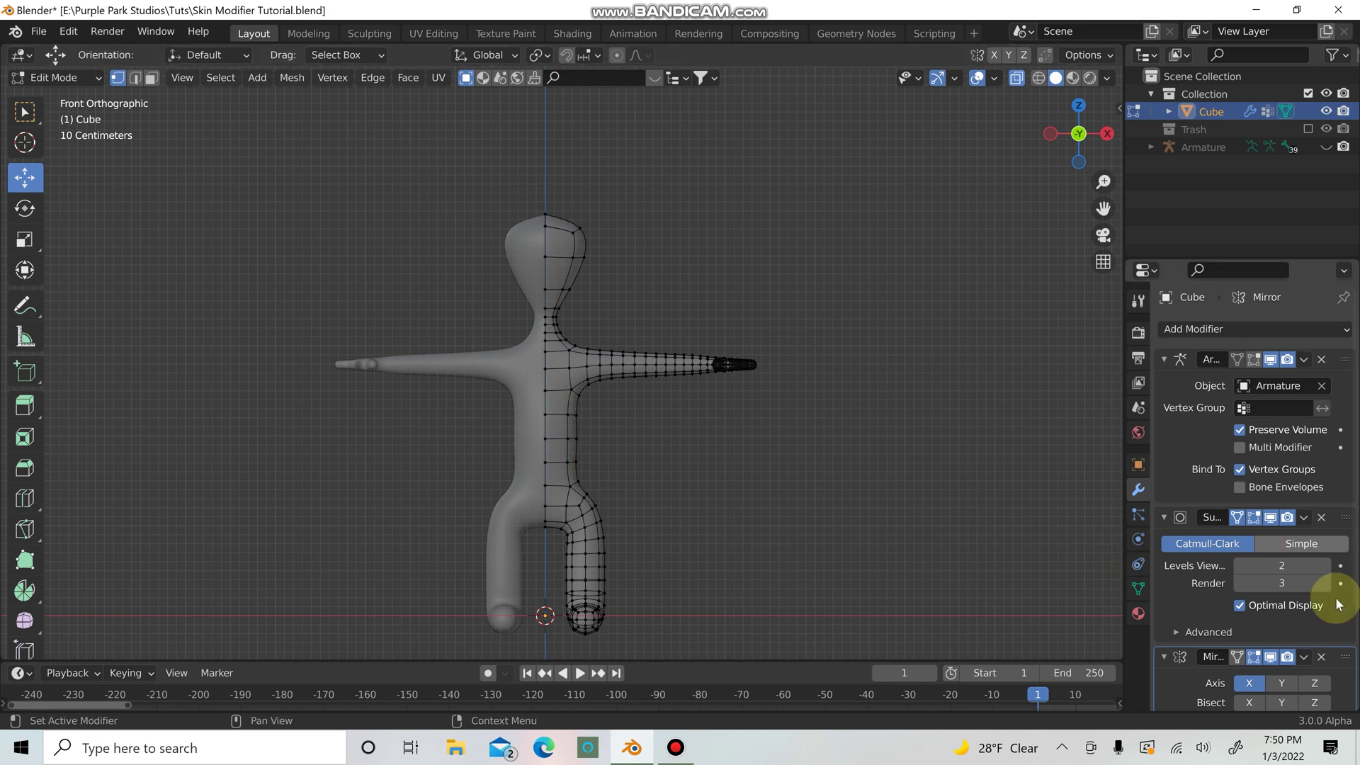
pyautogui.moveTo(1354, 666); pyautogui.dragTo(1327, 523)
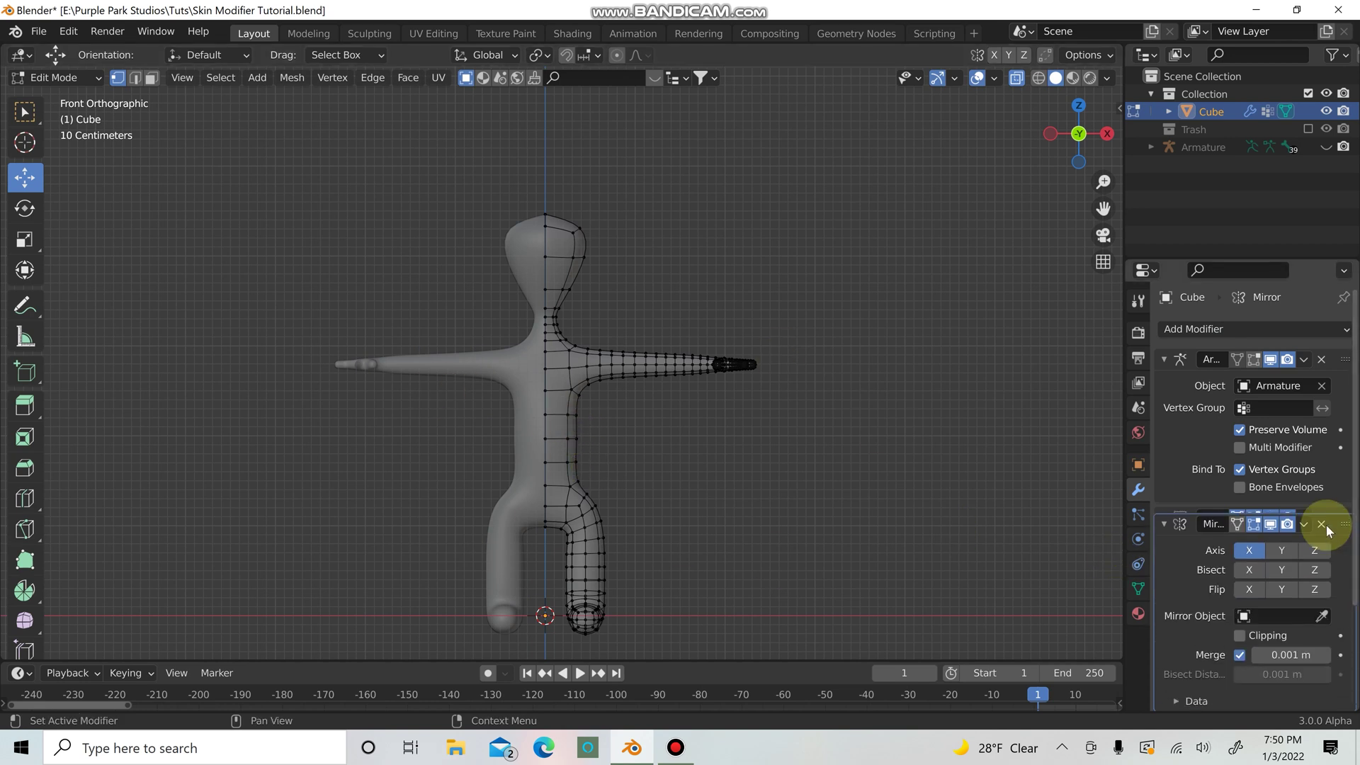
pyautogui.scroll(-4, 1196, 576)
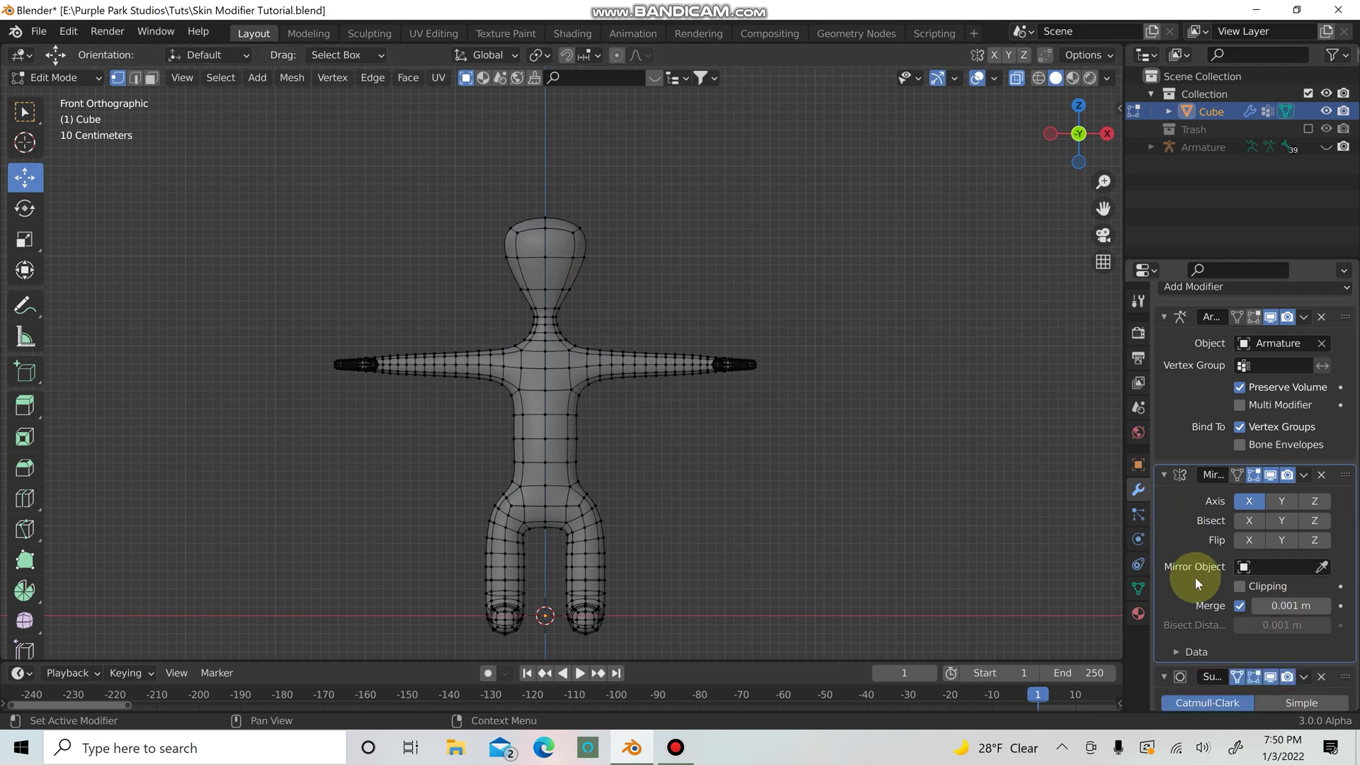
pyautogui.click(1240, 495)
pyautogui.click(1017, 83)
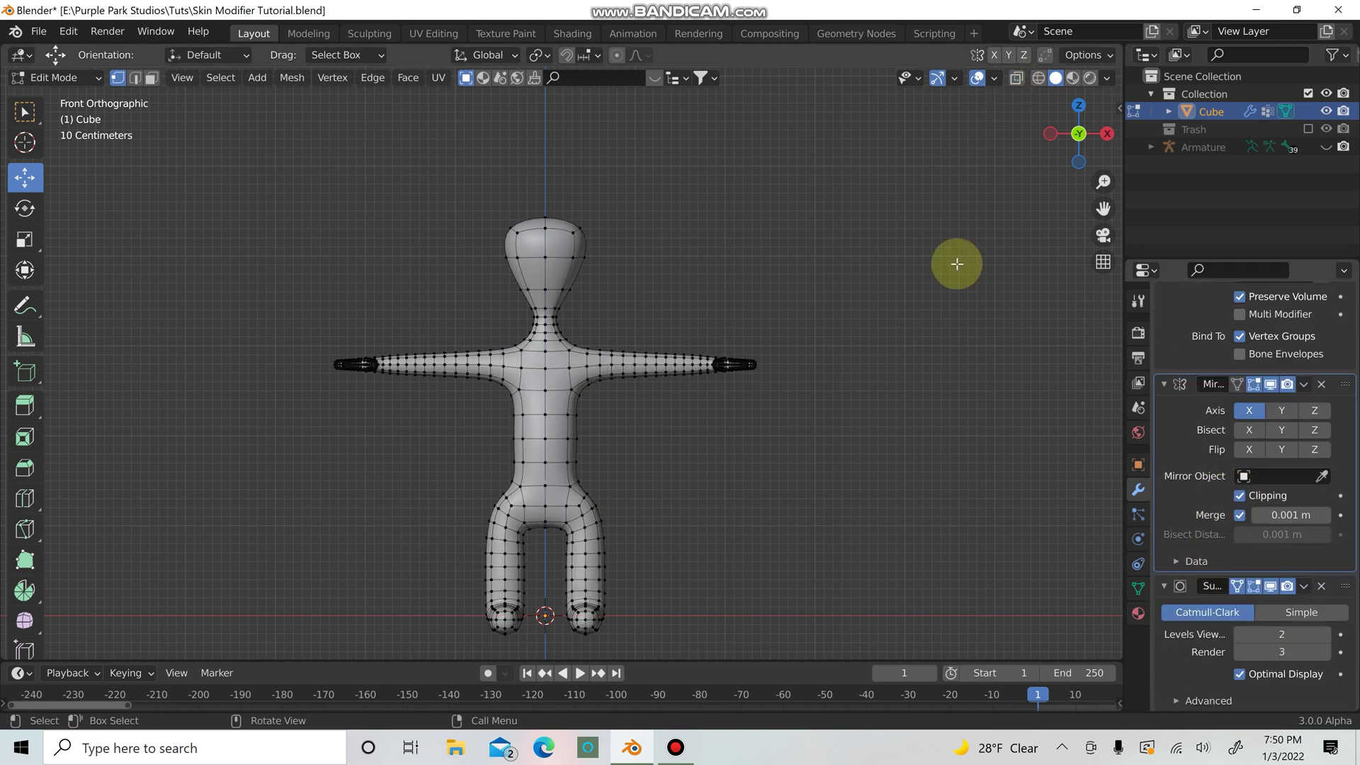
# Step: Select a vertex at the armpit, and switch to face select mode to select a face beneath the positive-X arm
pyautogui.scroll(4, 665, 477)
pyautogui.moveTo(583, 410); pyautogui.dragTo(617, 391)
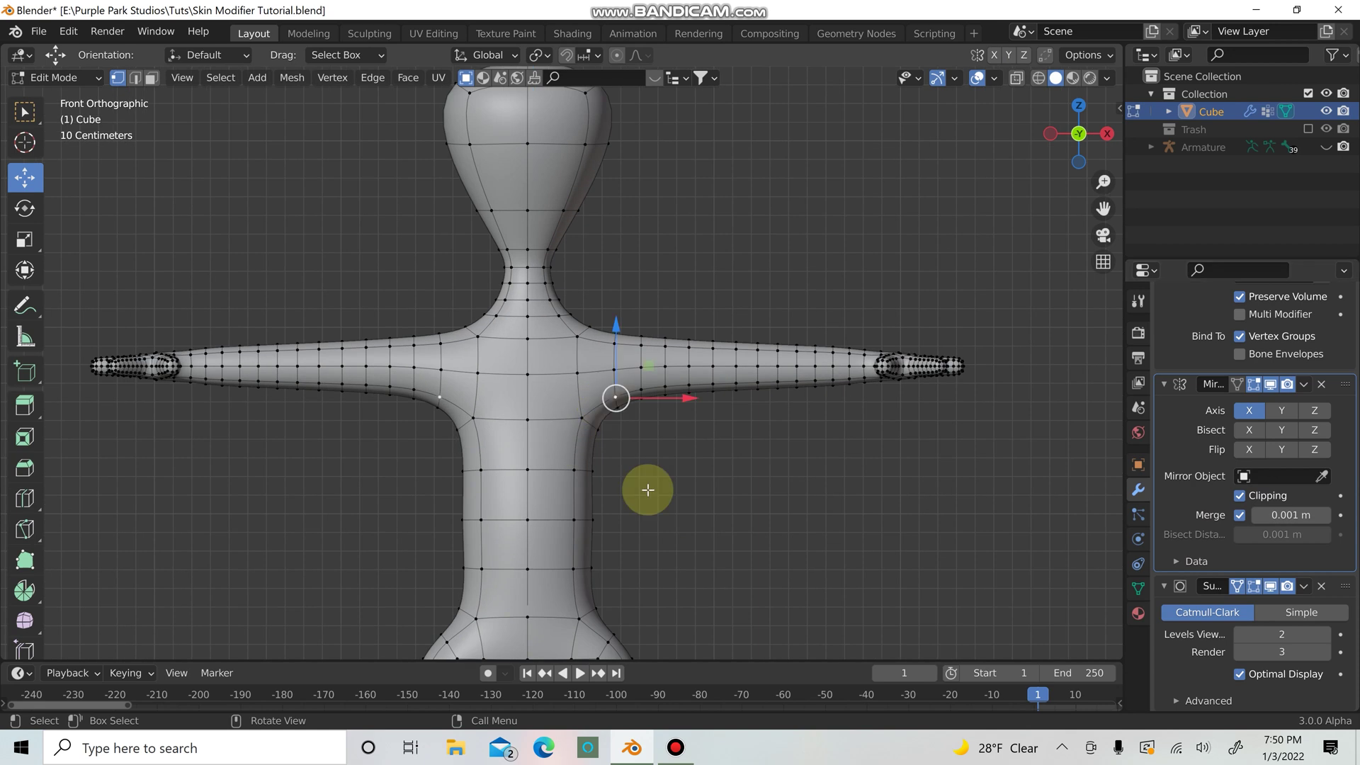
pyautogui.press('3')
pyautogui.click(645, 408)
pyautogui.moveTo(647, 410); pyautogui.dragTo(990, 516, button='middle')
pyautogui.scroll(-3, 603, 481)
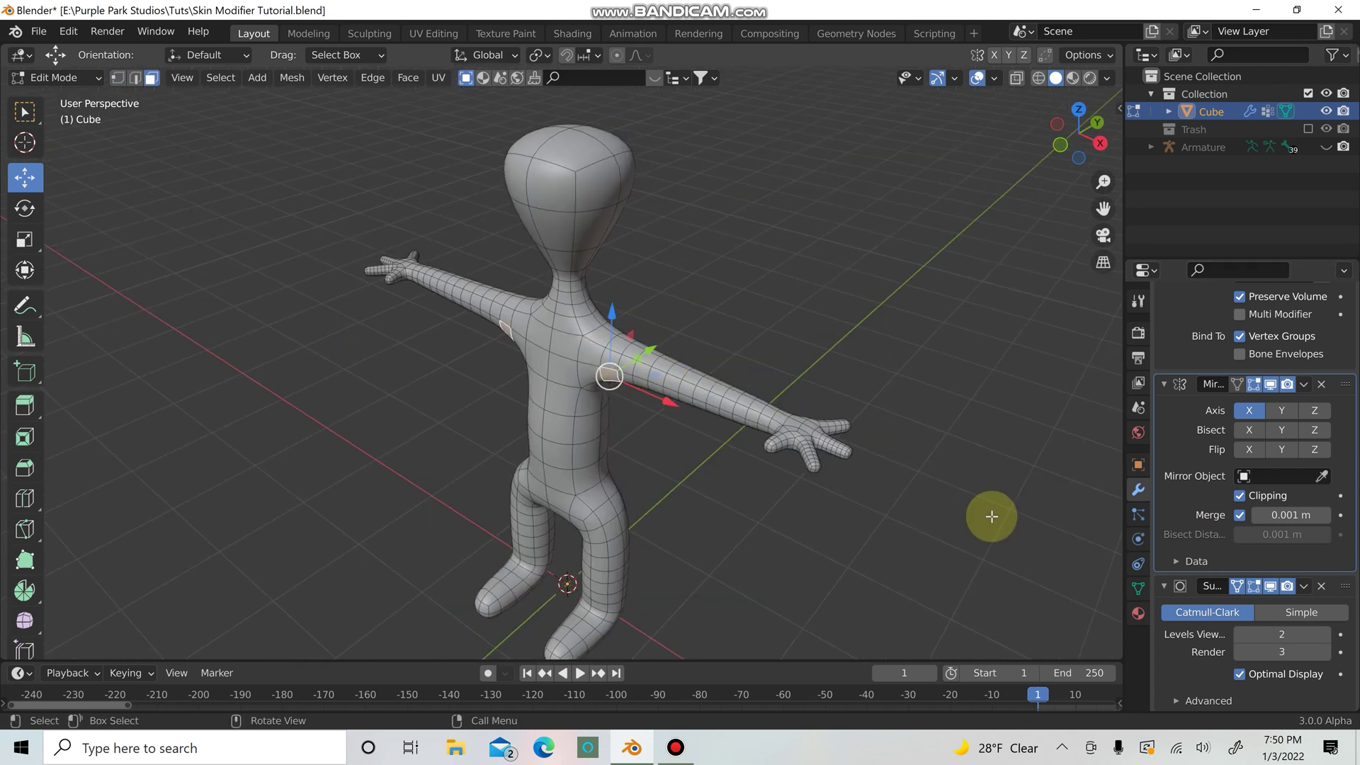
# Step: Toggle the Subdivision modifier's On Cage display off and back on, and select a face on the positive-X arm
pyautogui.click(1241, 593)
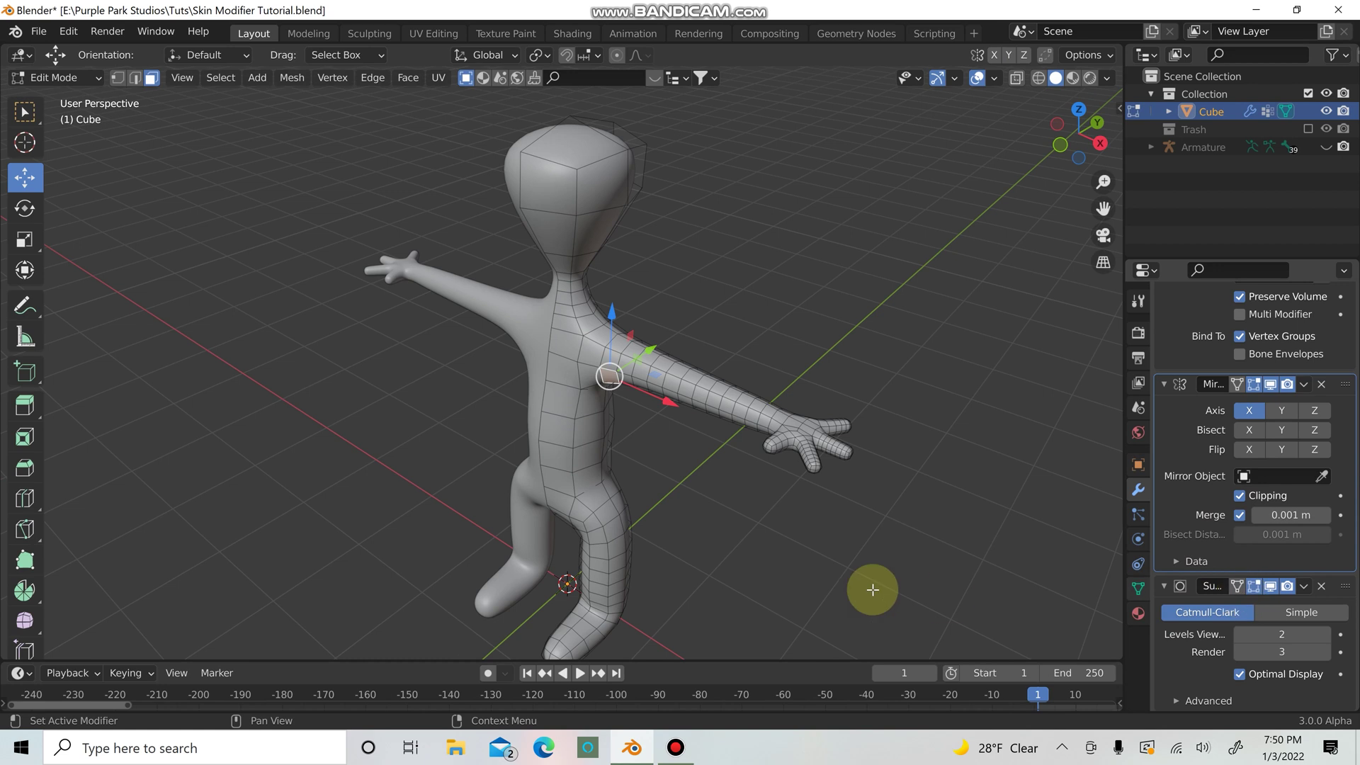
pyautogui.click(1238, 593)
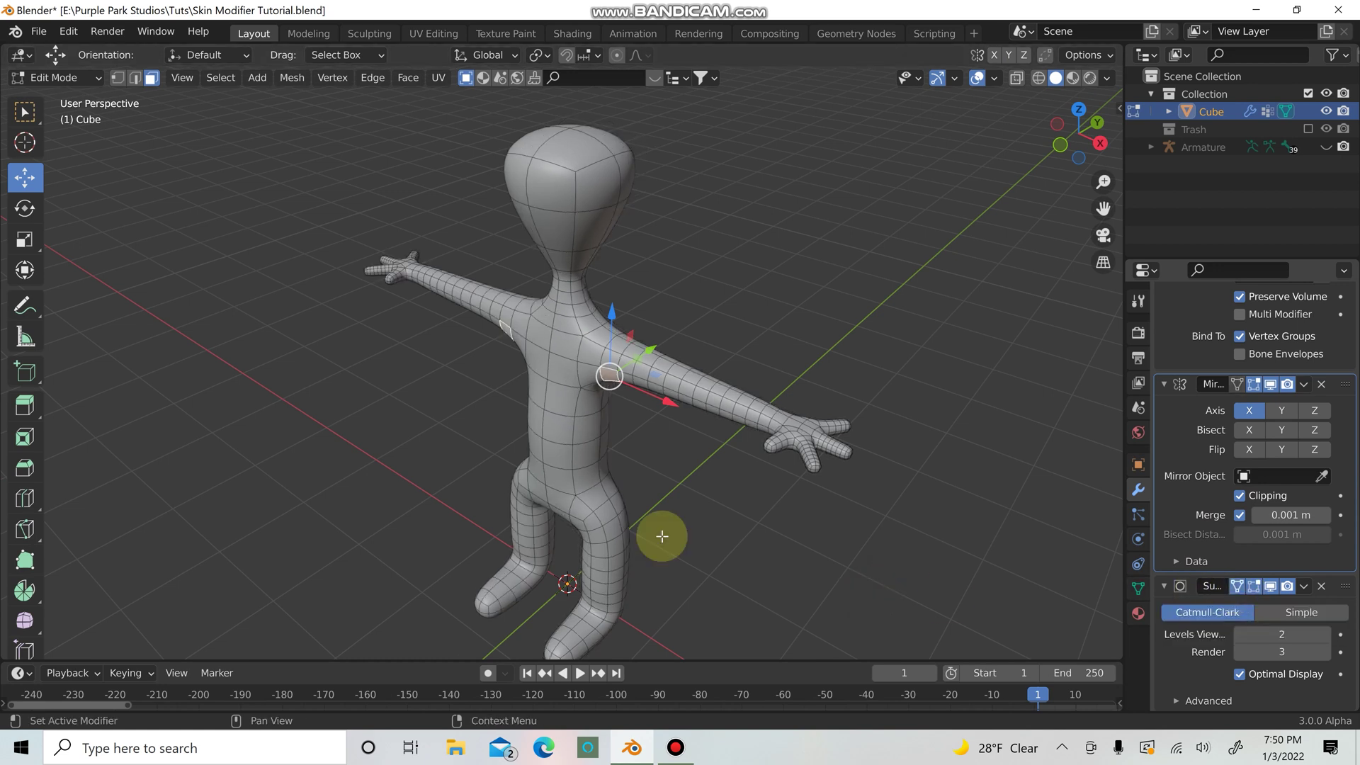
pyautogui.click(652, 361)
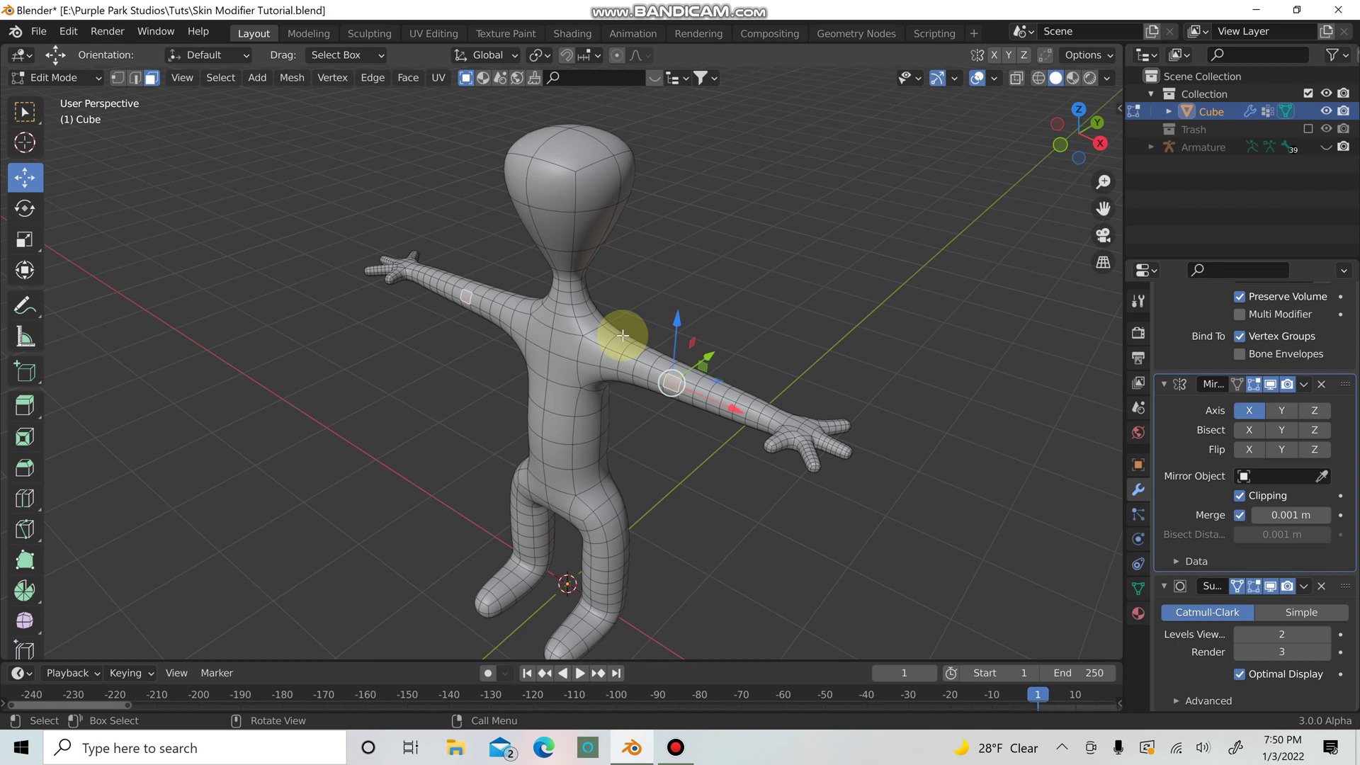
# Step: Clear the selection and examine the mirrored body's topology from several angles
pyautogui.scroll(5, 835, 546)
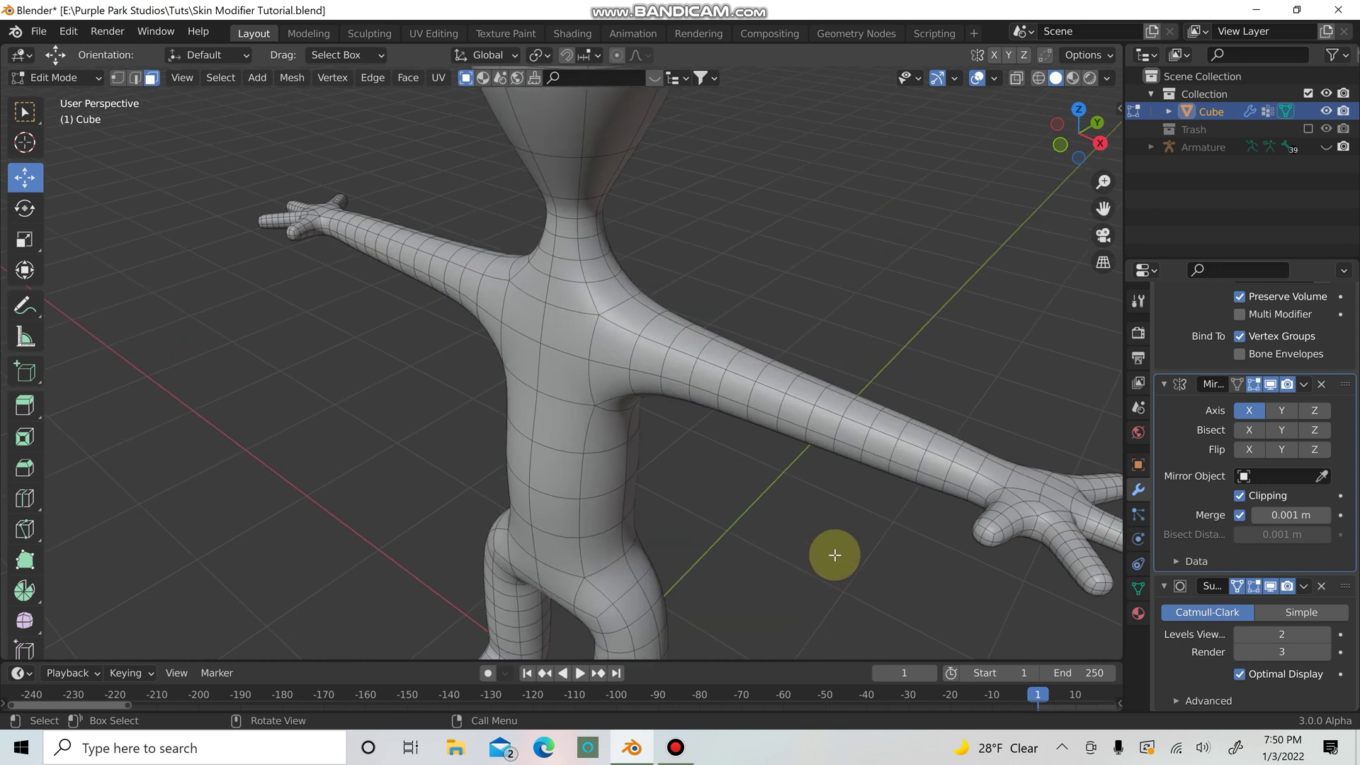
pyautogui.keyDown('shift'); pyautogui.moveTo(782, 527); pyautogui.dragTo(607, 477, button='middle'); pyautogui.keyUp('shift')
pyautogui.scroll(-3, 620, 466)
pyautogui.click(613, 474)
pyautogui.scroll(-4, 540, 550)
pyautogui.scroll(2, 541, 546)
pyautogui.scroll(-2, 540, 546)
pyautogui.moveTo(540, 547); pyautogui.dragTo(935, 555, button='middle')
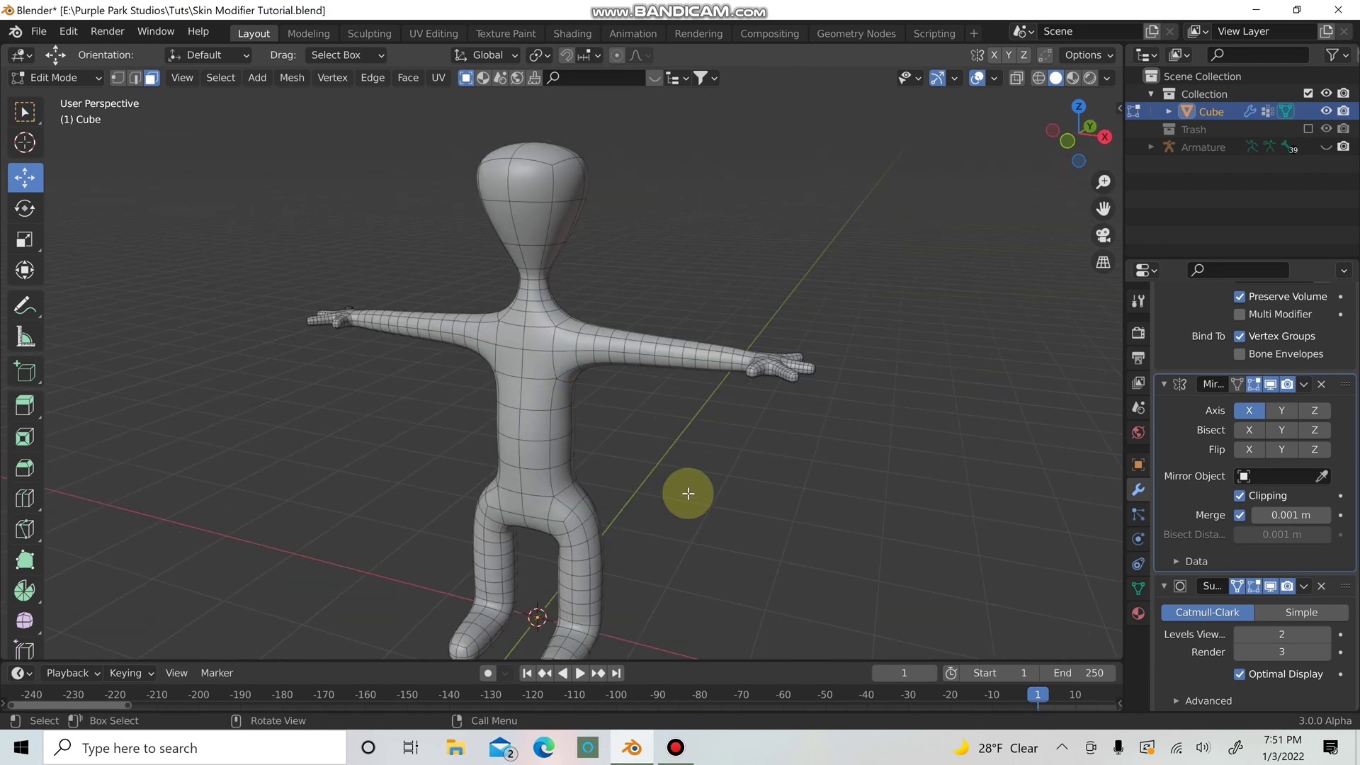
# Step: In top view, box-select the upper faces at the tip of the rearmost finger of the positive-X hand
pyautogui.press('KP_7')
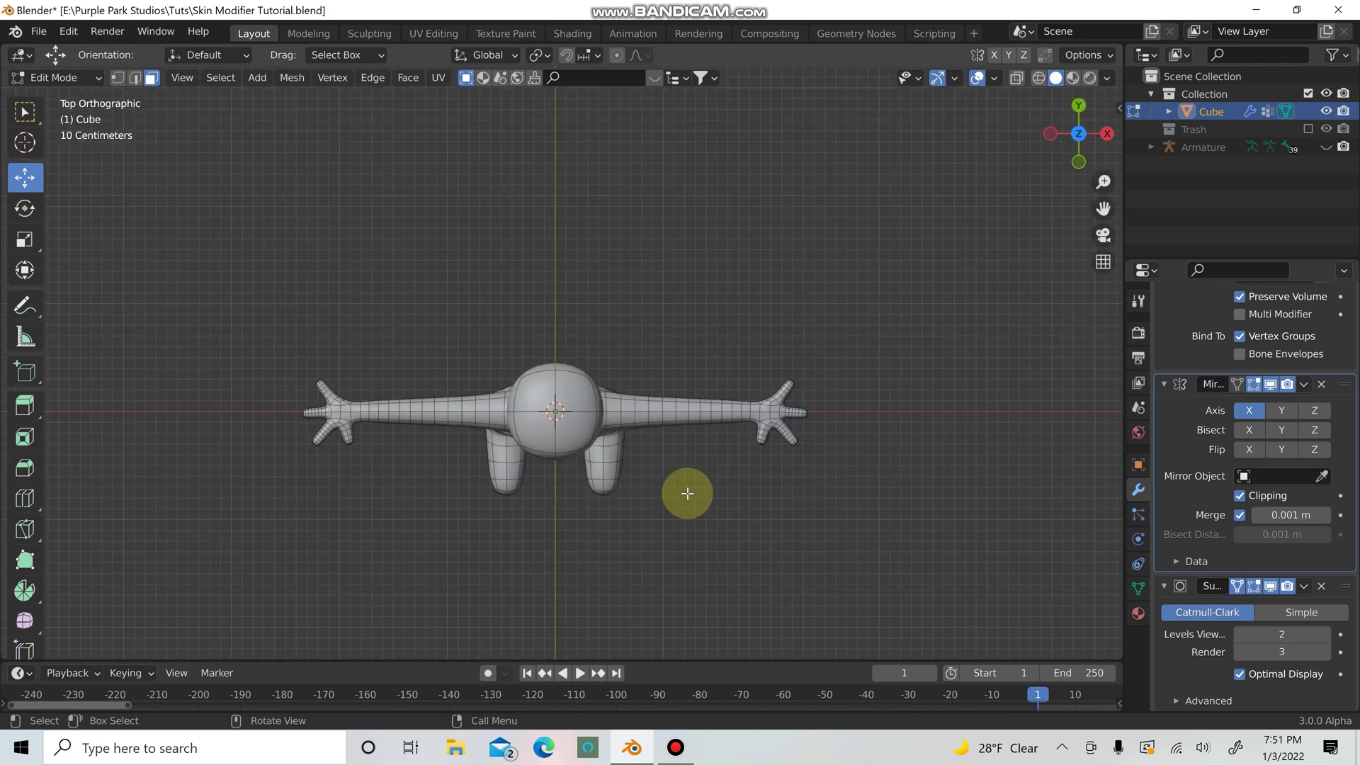
pyautogui.scroll(6, 688, 491)
pyautogui.keyDown('ctrl'); pyautogui.scroll(-6, 1120, 364); pyautogui.keyUp('ctrl')
pyautogui.scroll(5, 950, 403)
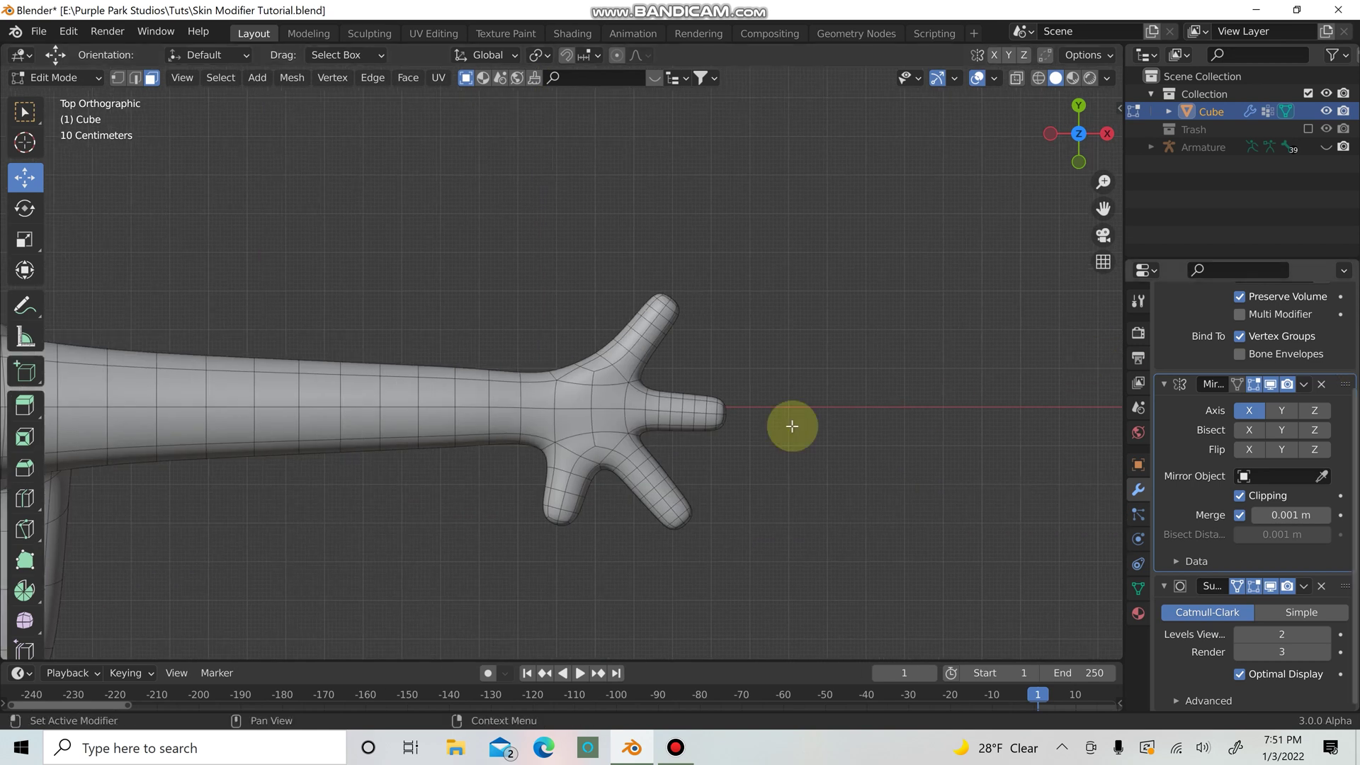
pyautogui.keyDown('ctrl'); pyautogui.scroll(-2, 552, 434); pyautogui.keyUp('ctrl')
pyautogui.scroll(4, 543, 434)
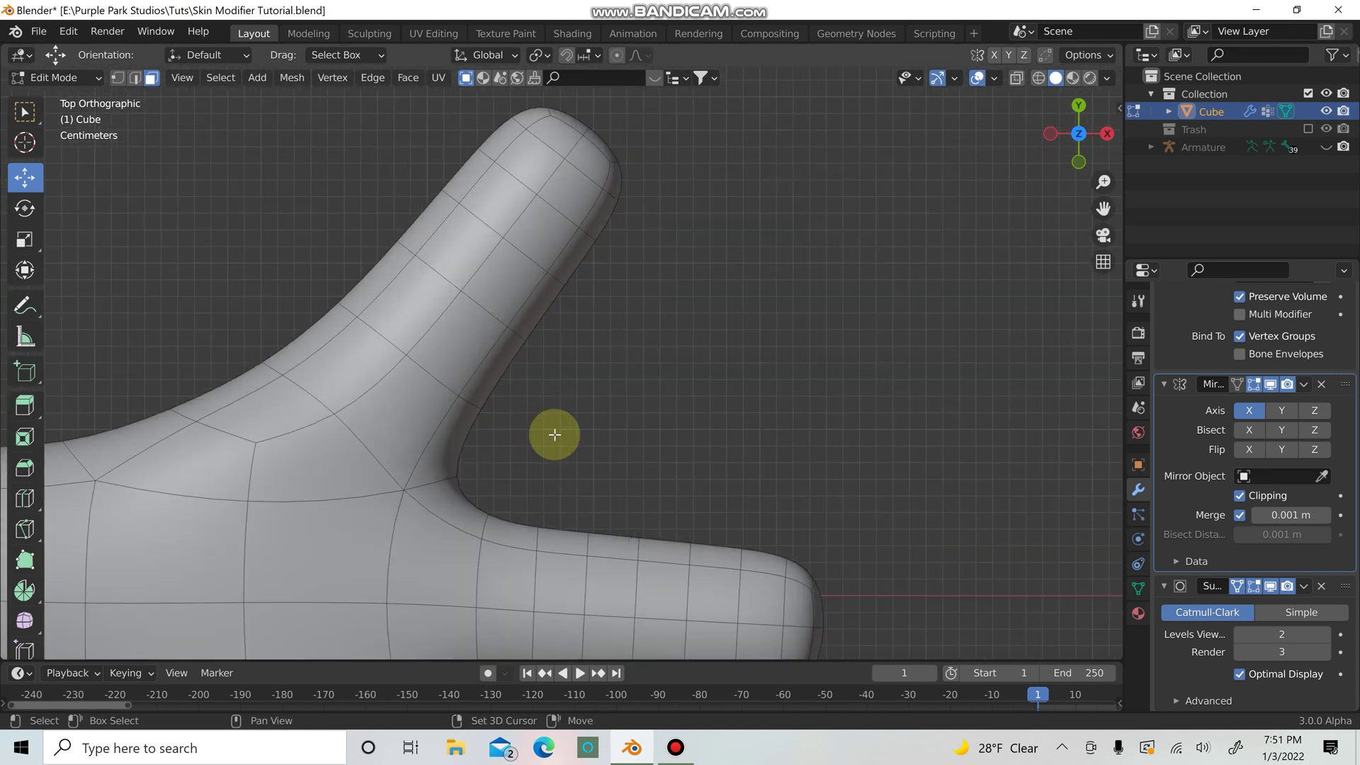
pyautogui.moveTo(595, 200); pyautogui.dragTo(673, 254)
pyautogui.click(846, 330)
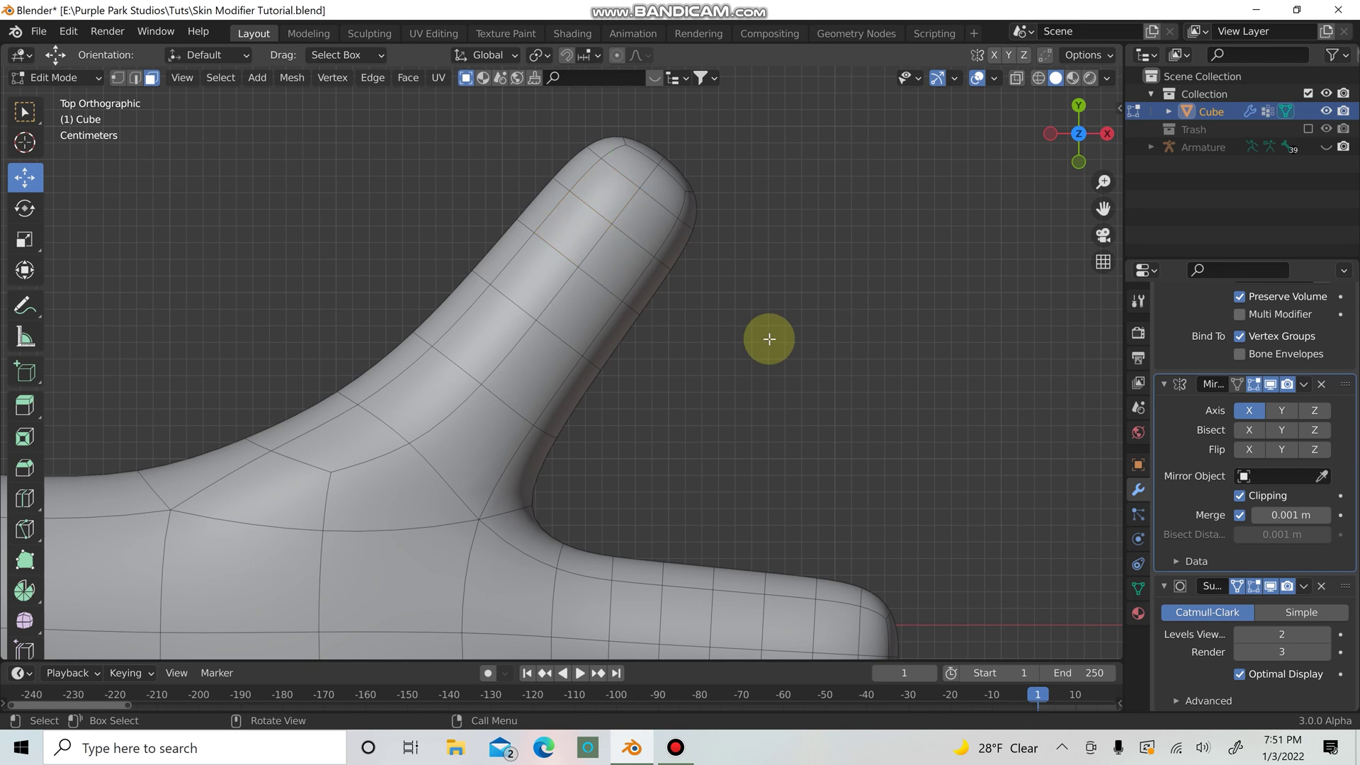
pyautogui.moveTo(593, 218); pyautogui.dragTo(634, 255)
pyautogui.scroll(-3, 768, 355)
# Step: Add the upper fingertip faces of the hand's other three digits to the selection
pyautogui.moveTo(681, 524); pyautogui.dragTo(722, 543)
pyautogui.keyDown('shift'); pyautogui.moveTo(777, 461); pyautogui.dragTo(777, 258, button='middle'); pyautogui.keyUp('shift')
pyautogui.keyDown('shift'); pyautogui.moveTo(610, 503); pyautogui.dragTo(634, 524); pyautogui.keyUp('shift')
pyautogui.keyDown('shift'); pyautogui.moveTo(336, 481); pyautogui.dragTo(351, 535); pyautogui.keyUp('shift')
pyautogui.scroll(-3, 772, 443)
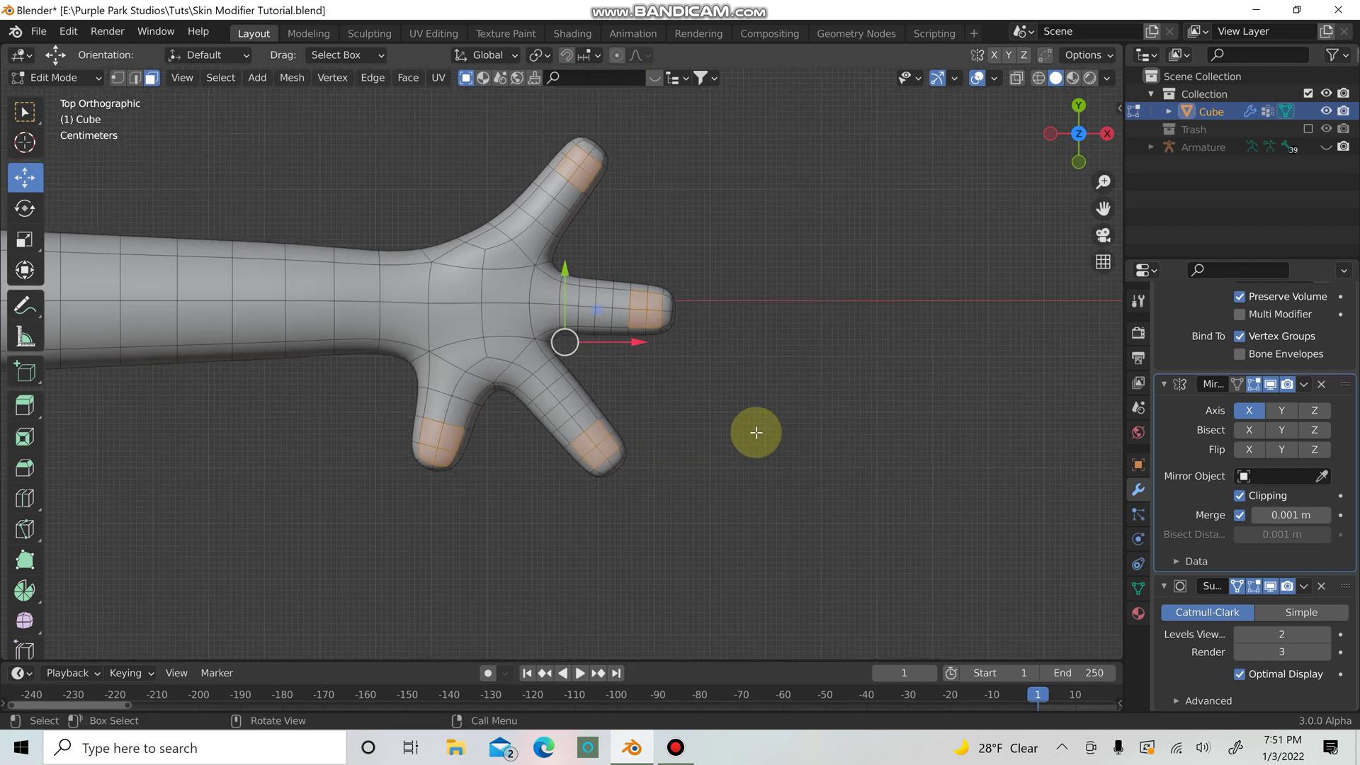
# Step: Try to extrude the selected fingertip faces in top view, and undo the extrusion
pyautogui.scroll(-5, 552, 440)
pyautogui.scroll(4, 428, 428)
pyautogui.moveTo(428, 428); pyautogui.dragTo(574, 355, button='middle')
pyautogui.press('KP_7')
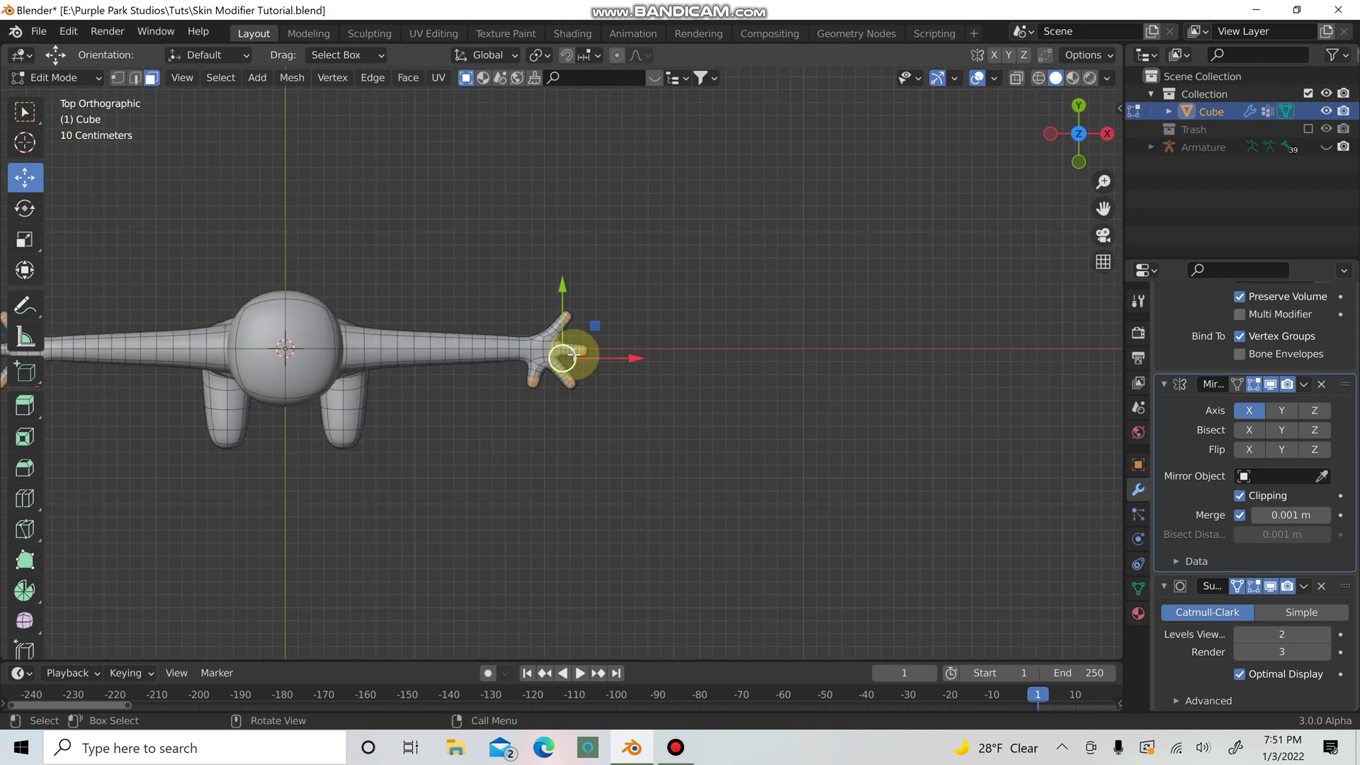
pyautogui.scroll(5, 607, 401)
pyautogui.scroll(1, 685, 361)
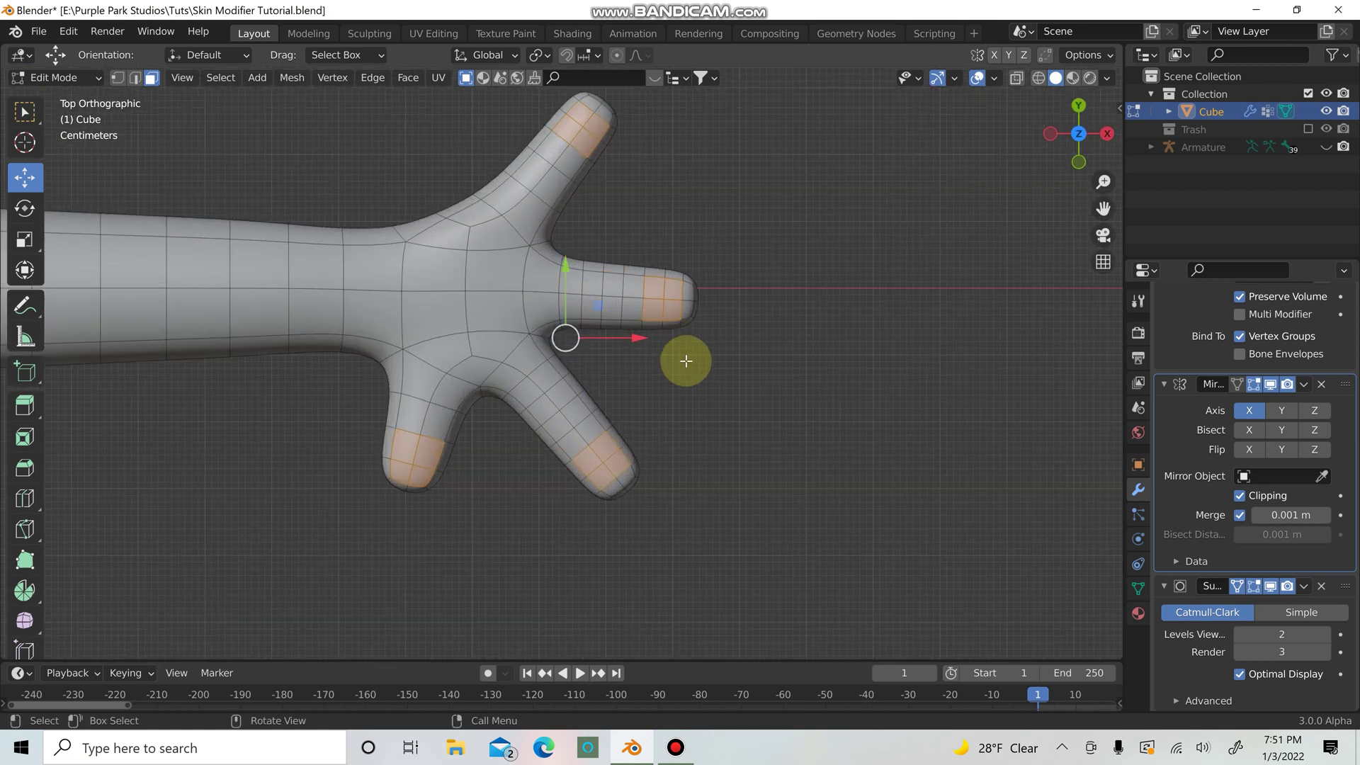
pyautogui.press('e')
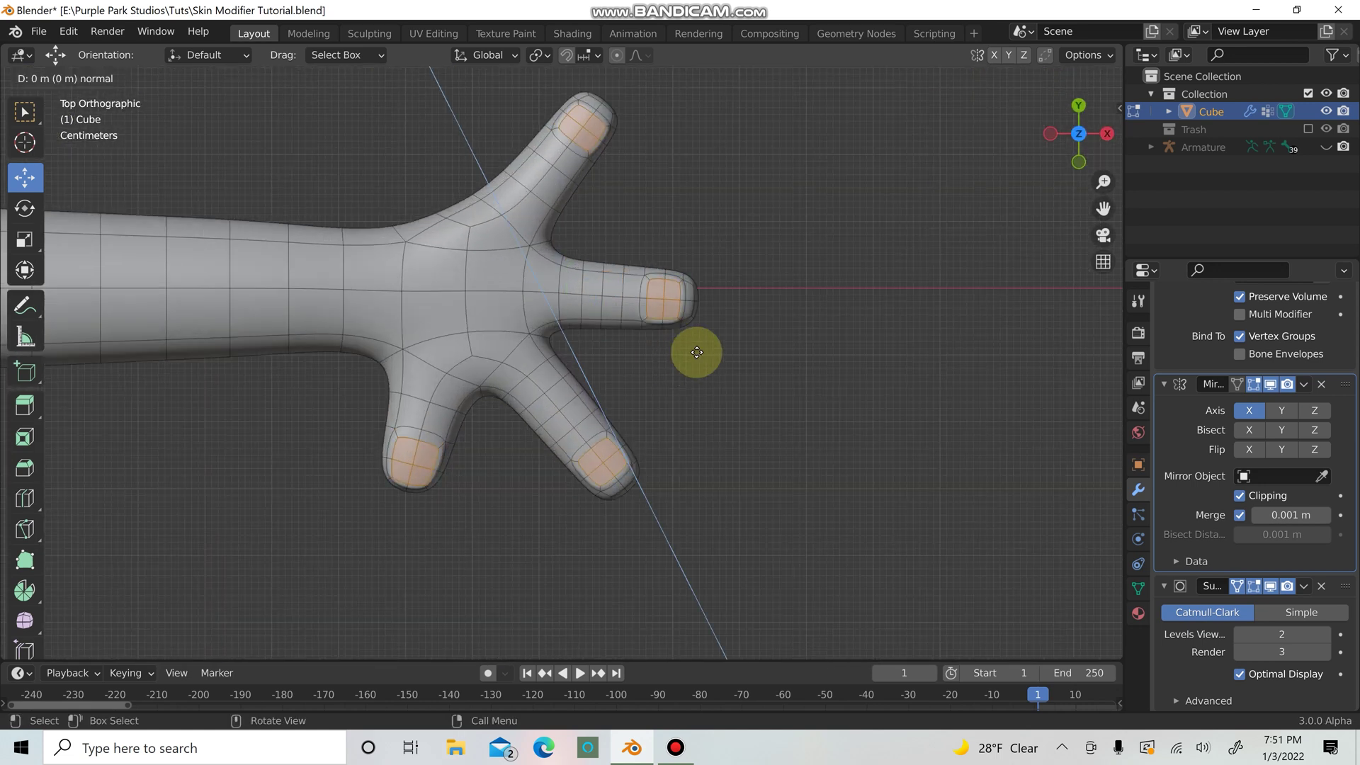
pyautogui.rightClick(697, 352)
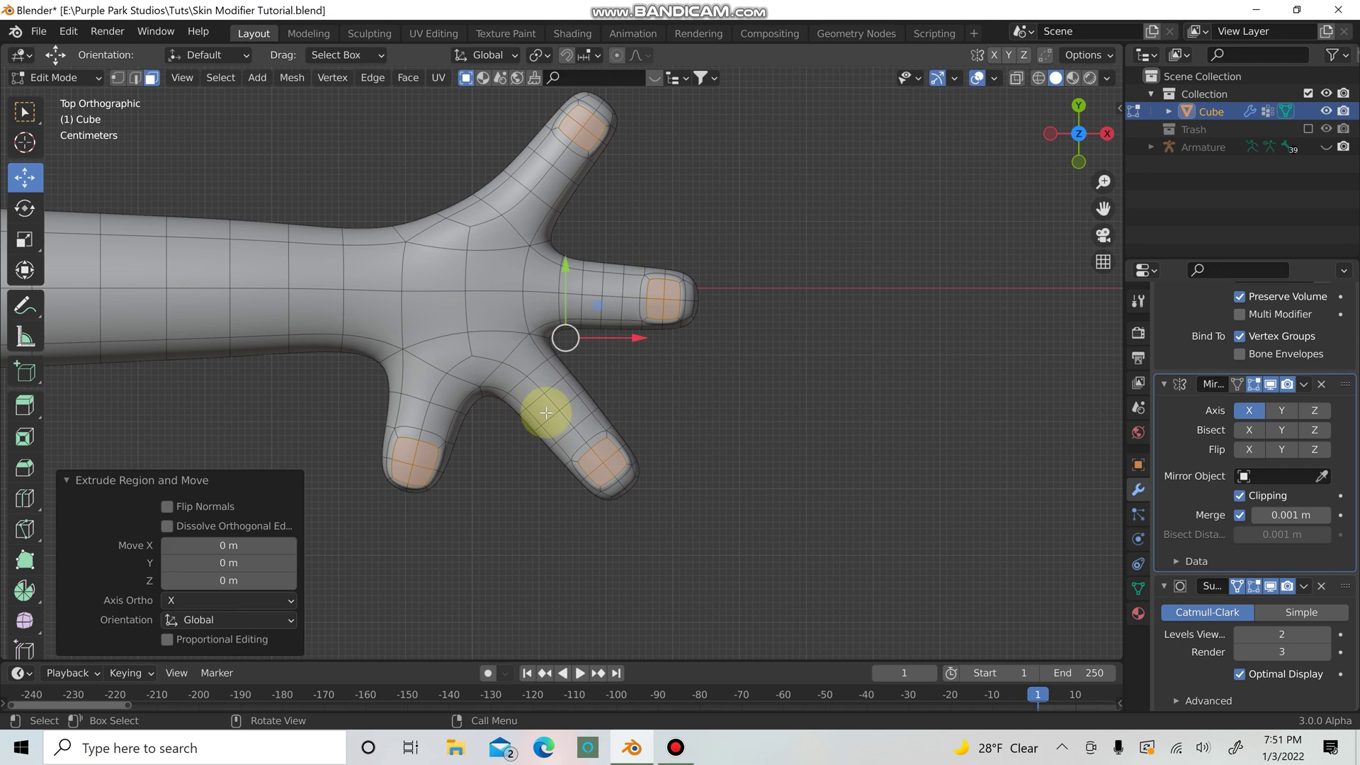
pyautogui.hotkey('ctrl', 'z')
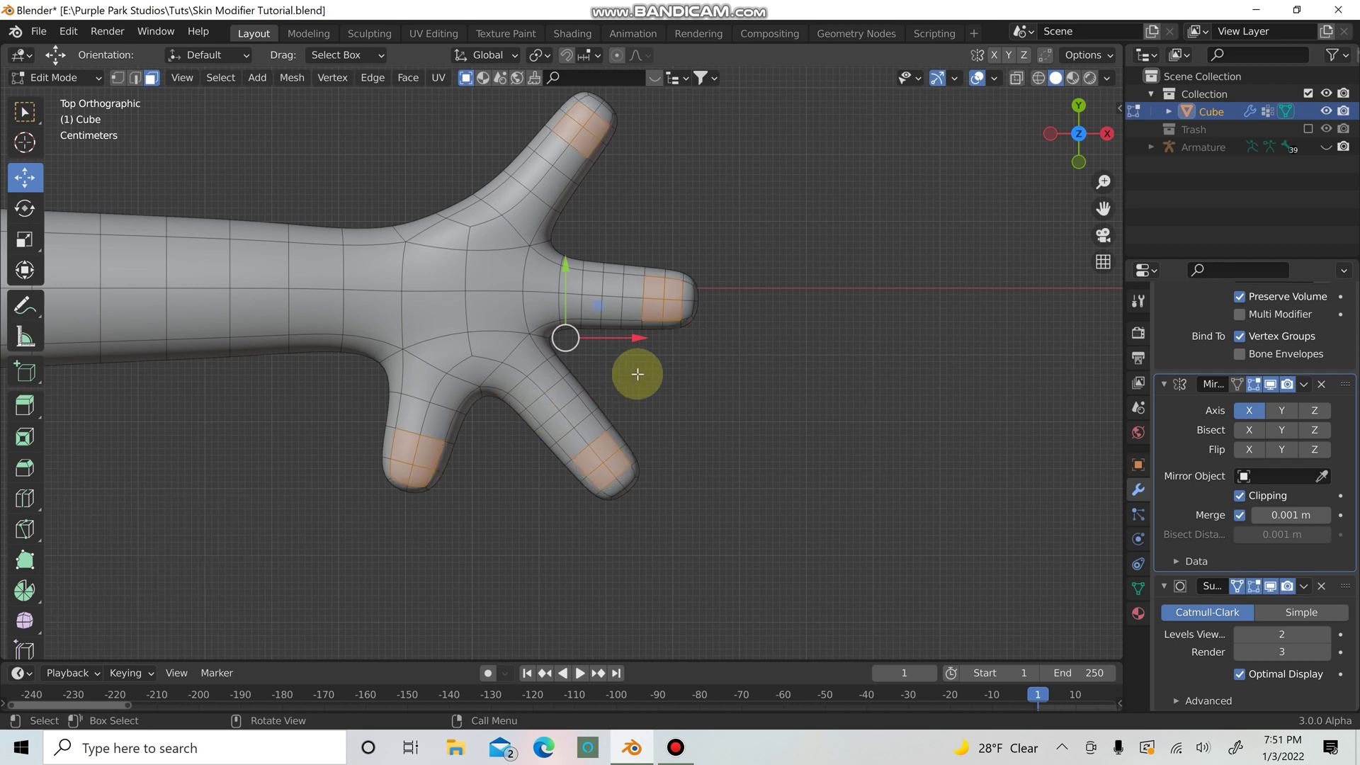
# Step: In front view, extrude the selected fingertip faces about 0.0069 m downward along Z to form nails
pyautogui.press('KP_1')
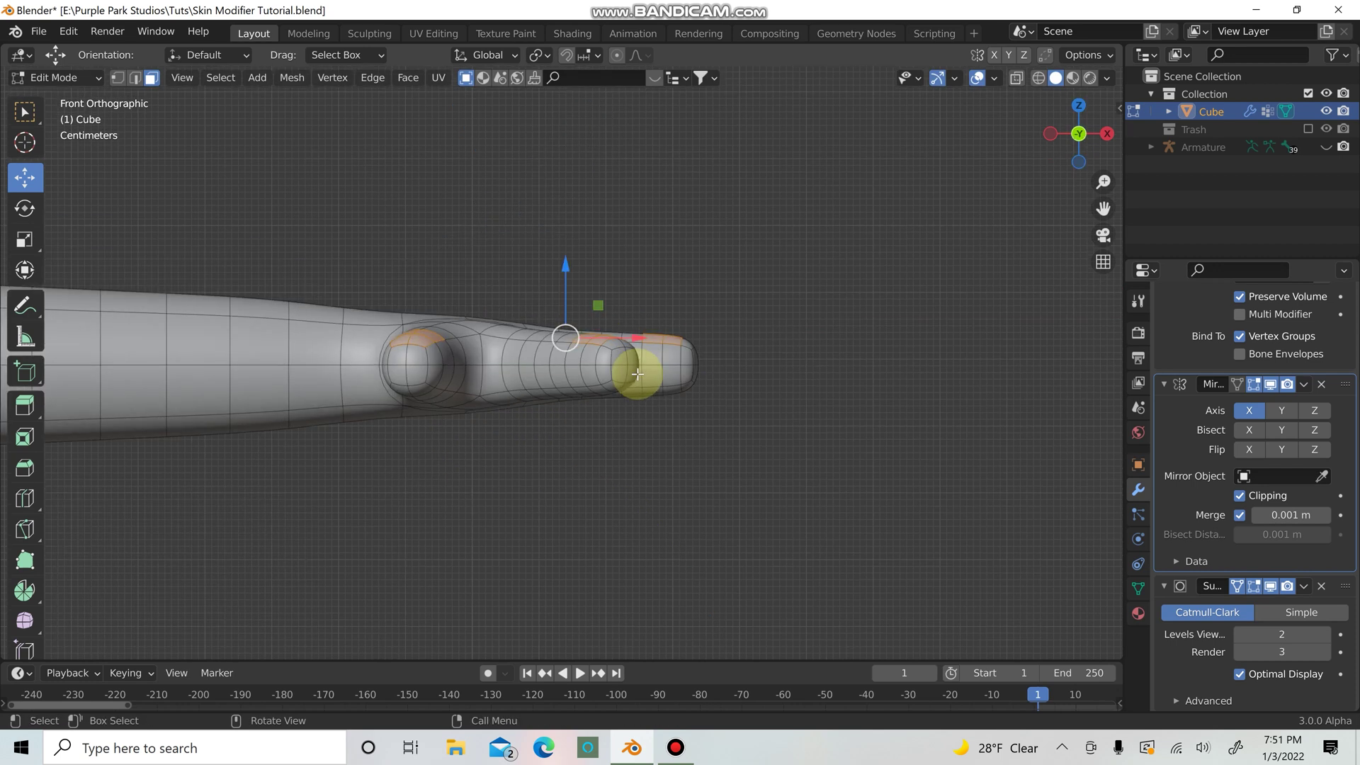
pyautogui.press('g')
pyautogui.press('z')
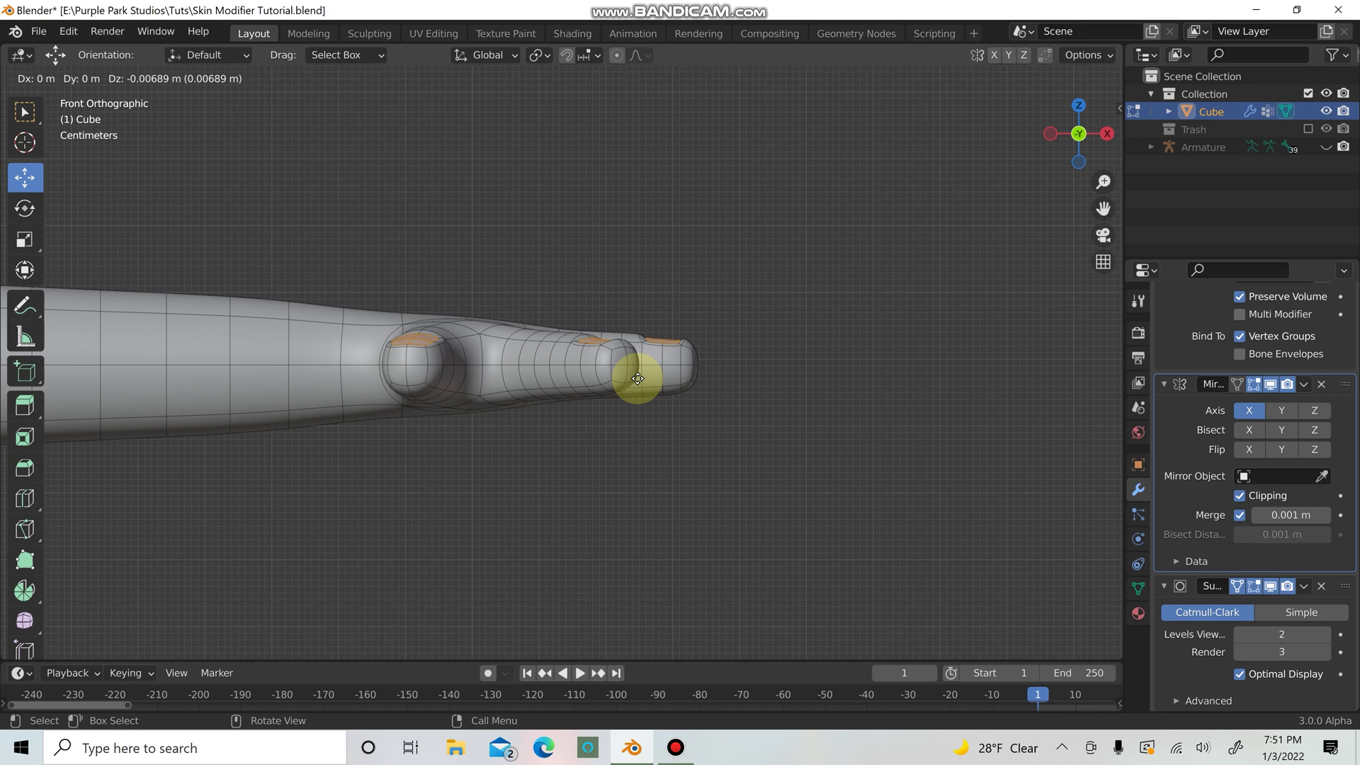
pyautogui.click(638, 379)
pyautogui.moveTo(658, 418); pyautogui.dragTo(686, 501, button='middle')
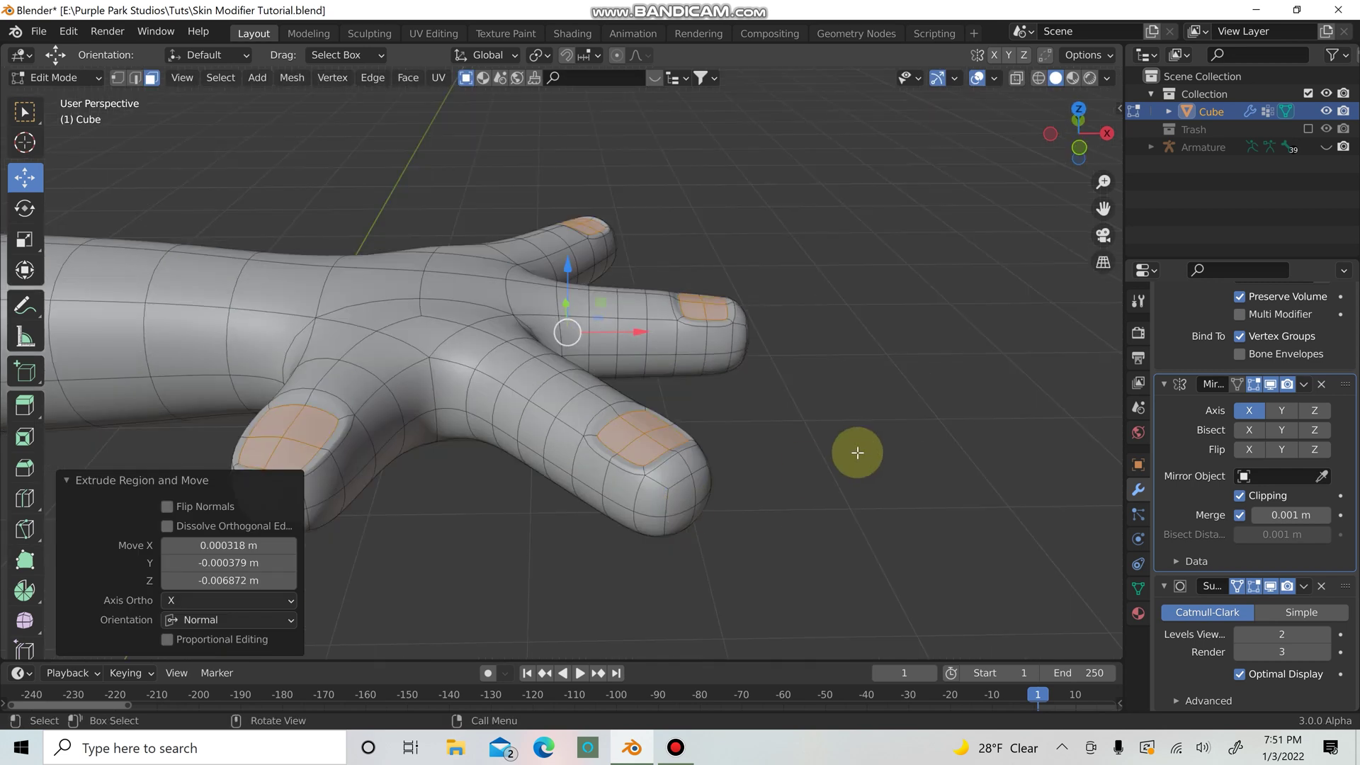
# Step: Return to Object Mode and examine the fingernails on the positive-X hand from above
pyautogui.press('Tab')
pyautogui.scroll(-3, 829, 457)
pyautogui.scroll(8, 745, 541)
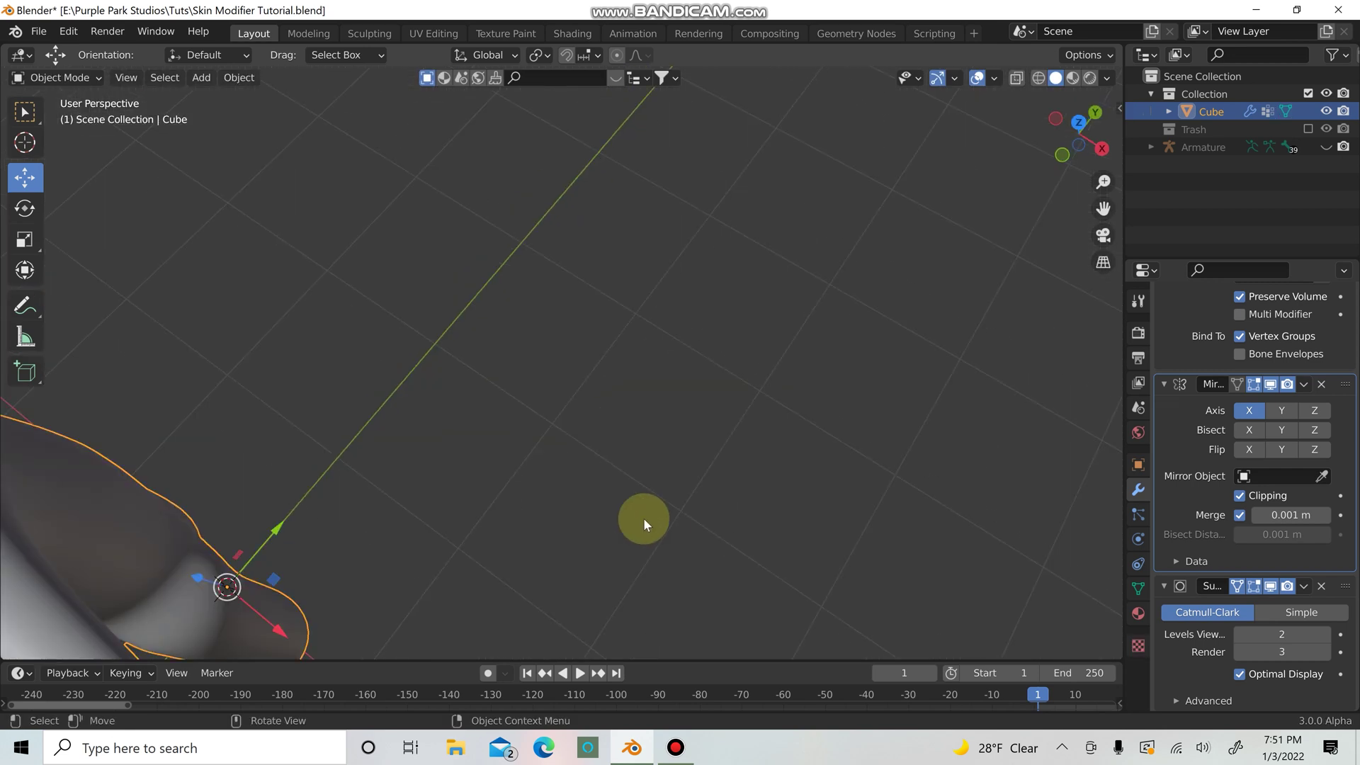
pyautogui.scroll(-3, 637, 520)
pyautogui.press('KP_7')
pyautogui.scroll(4, 602, 514)
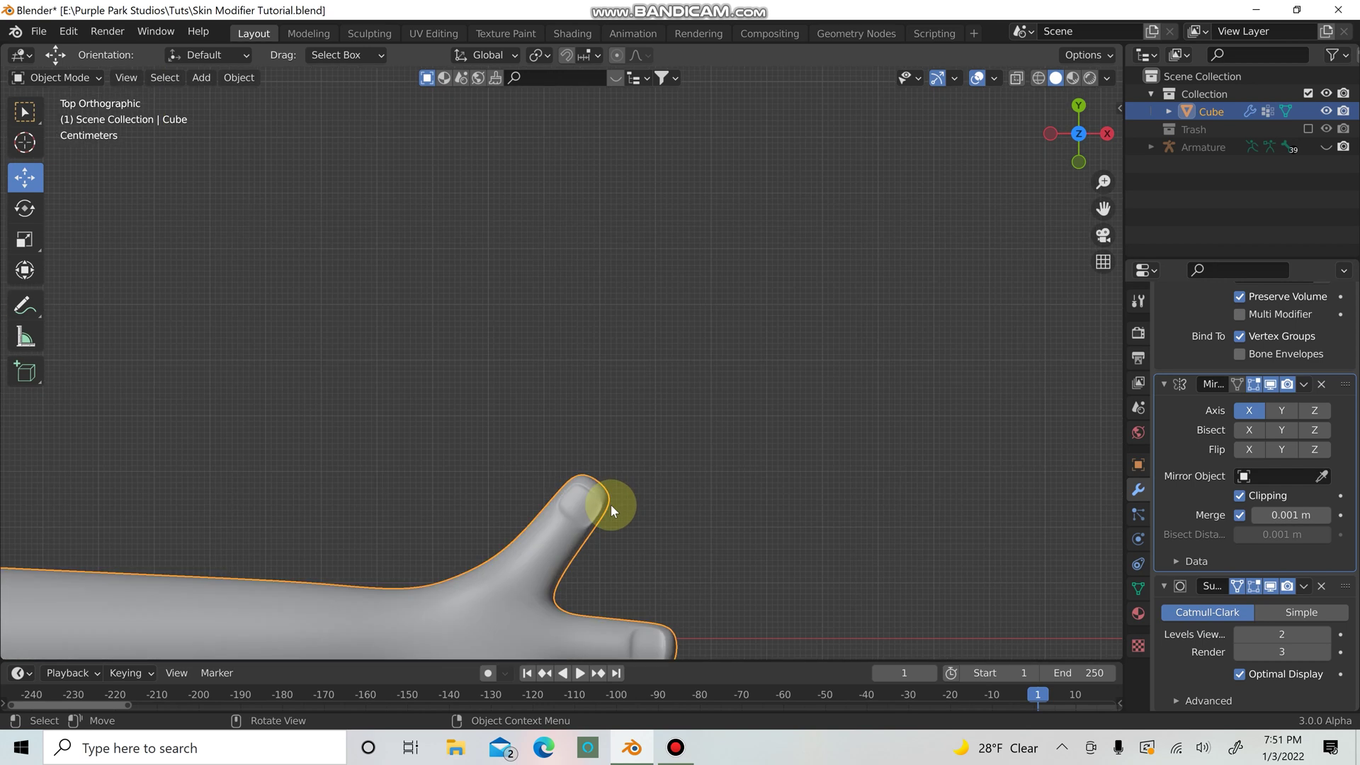
pyautogui.scroll(2, 623, 358)
pyautogui.keyDown('shift'); pyautogui.scroll(-5, 621, 312); pyautogui.keyUp('shift')
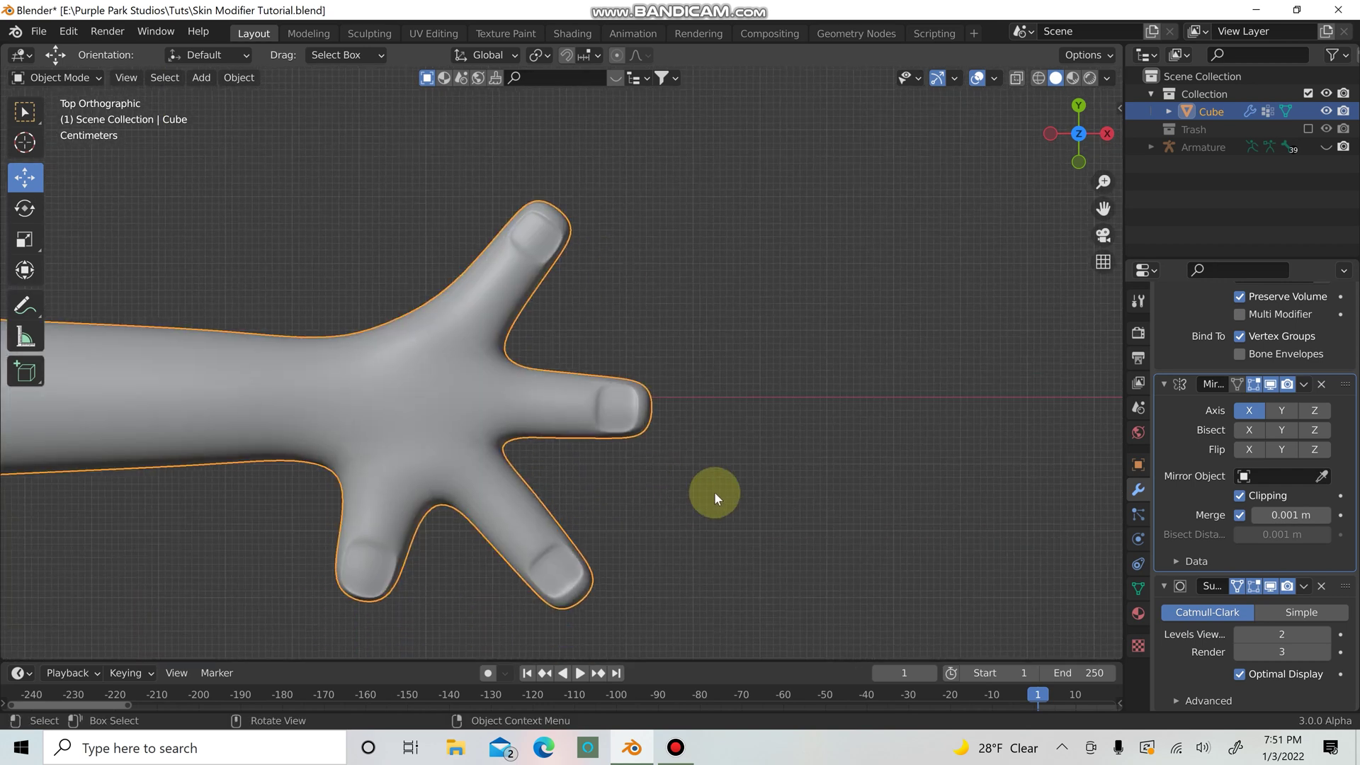
# Step: Deselect the humanoid mesh, bring the whole character into view, and save the project file
pyautogui.click(623, 474)
pyautogui.scroll(-2, 568, 435)
pyautogui.moveTo(574, 444); pyautogui.dragTo(340, 269, button='middle')
pyautogui.scroll(-3, 520, 426)
pyautogui.scroll(-2, 439, 325)
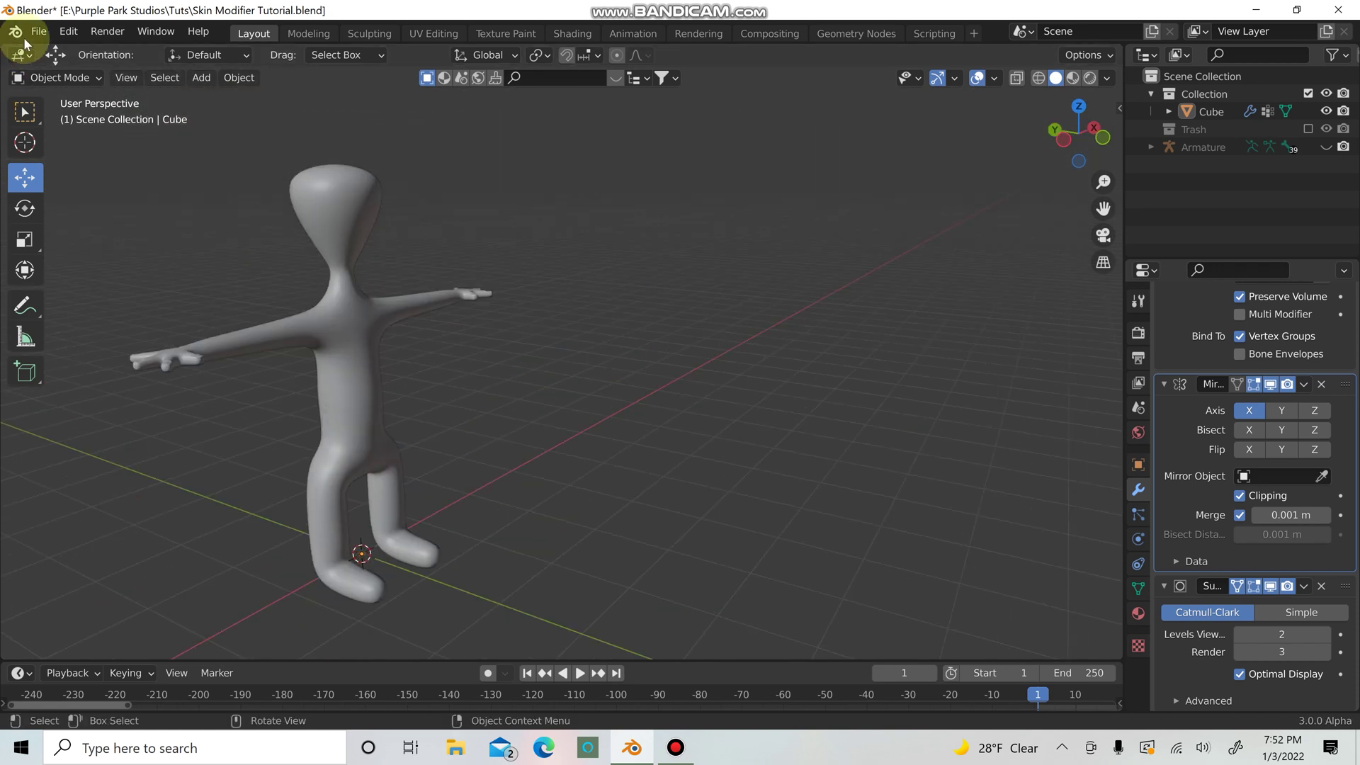
pyautogui.click(39, 31)
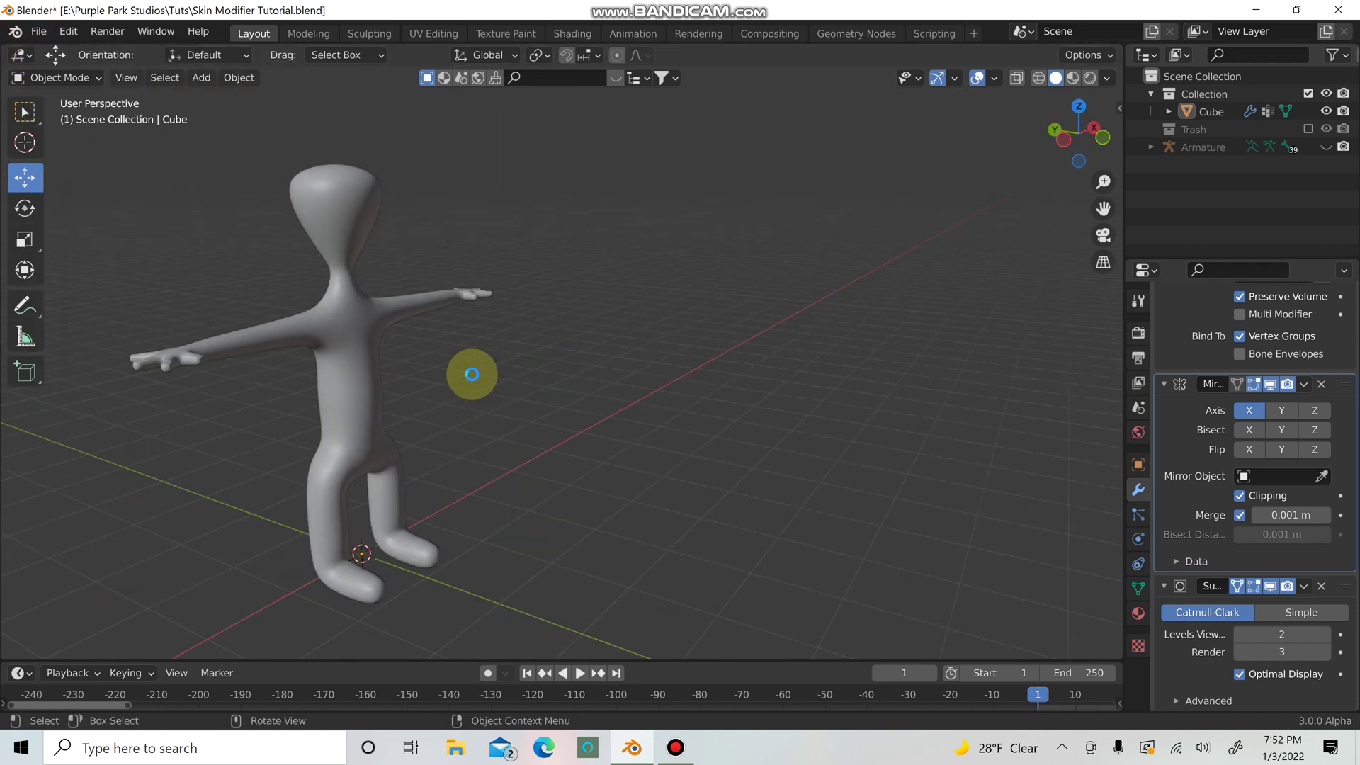
pyautogui.click(435, 419)
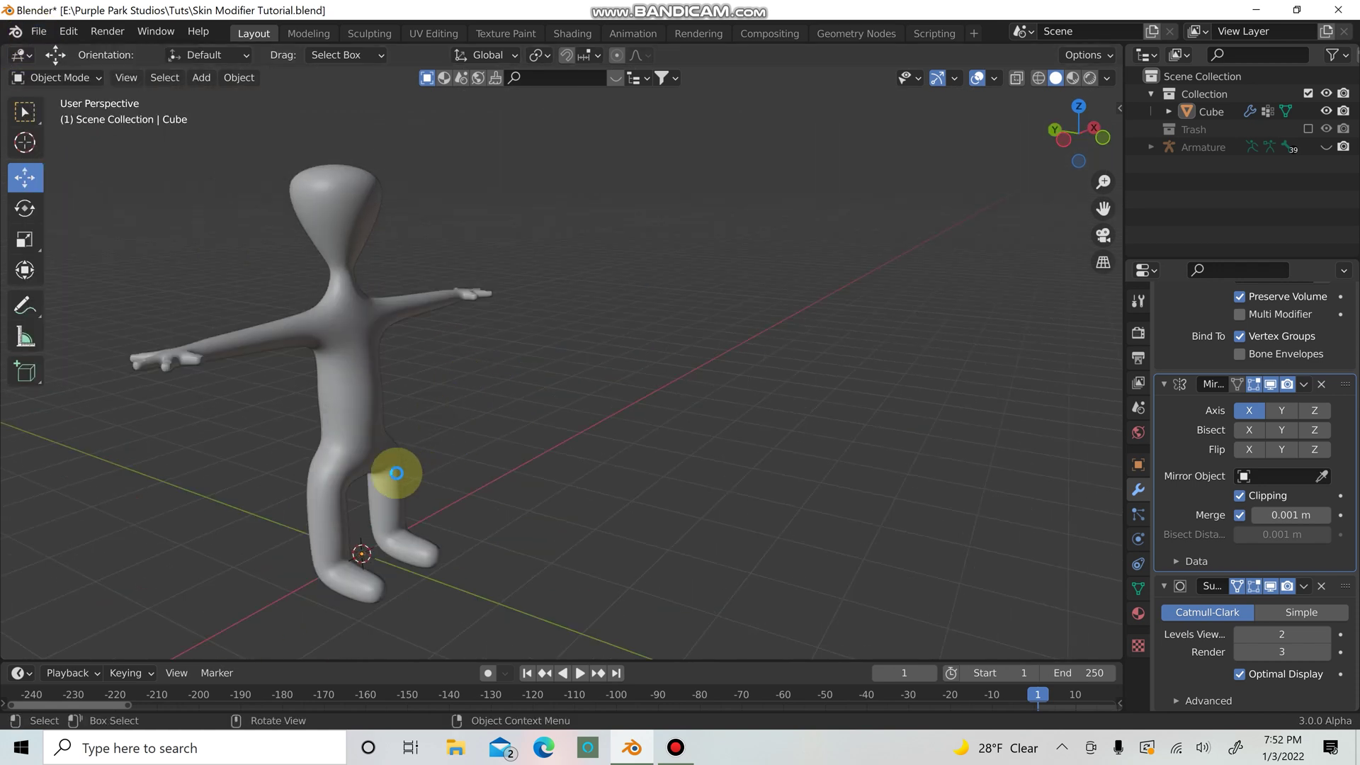
pyautogui.hotkey('ctrl', 's')
# Step: Examine the humanoid's body topology from the front in Edit Mode, then return to Object Mode and deselect the mesh
pyautogui.moveTo(401, 474); pyautogui.dragTo(634, 322, button='middle')
pyautogui.click(639, 349)
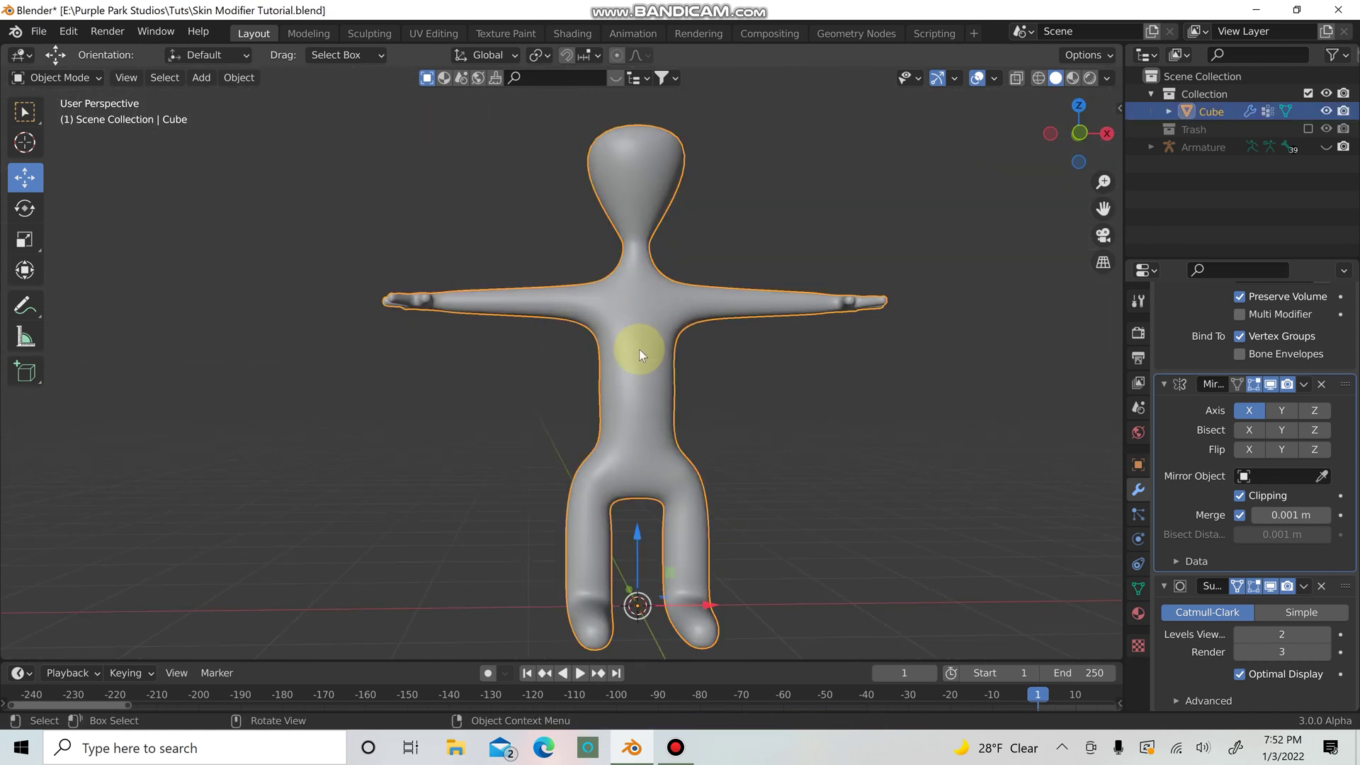
pyautogui.press('KP_1')
pyautogui.scroll(3, 639, 350)
pyautogui.press('Tab')
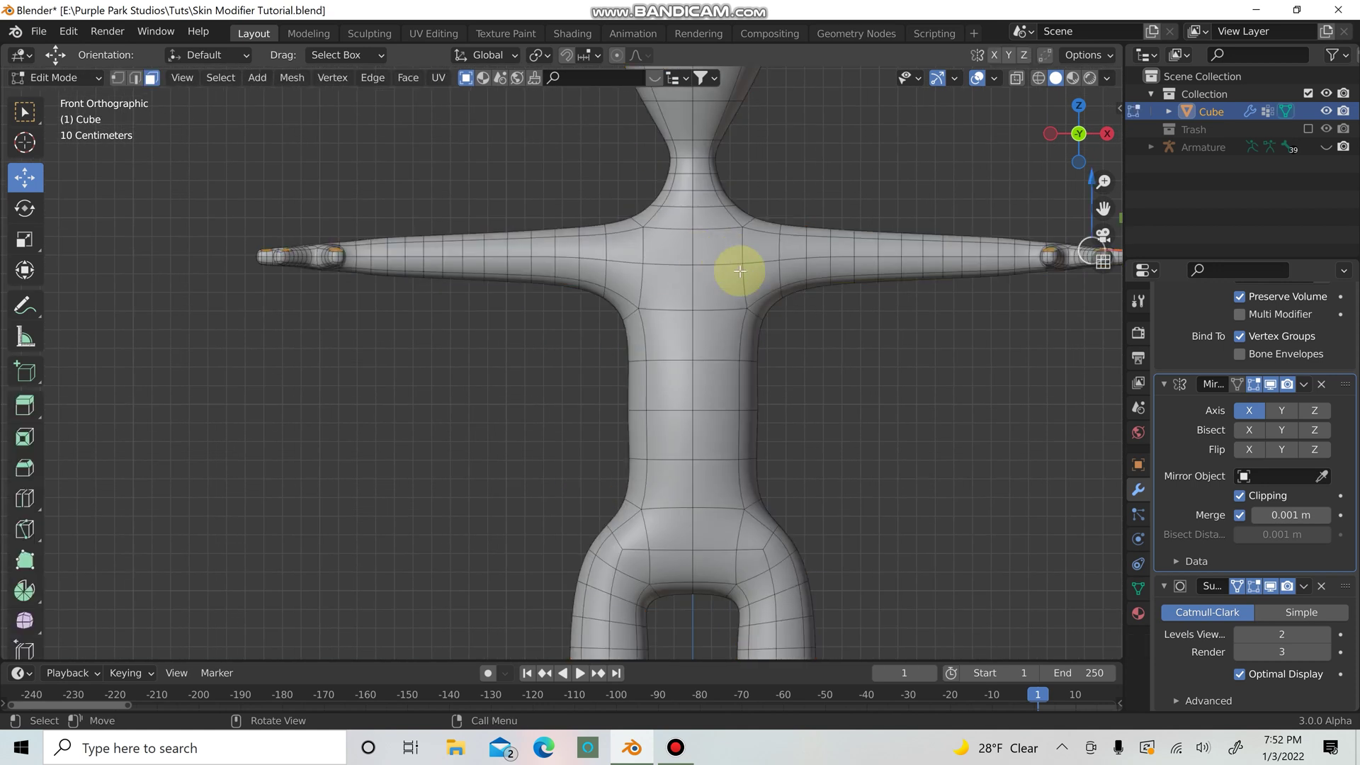
pyautogui.scroll(-3, 729, 255)
pyautogui.press('Tab')
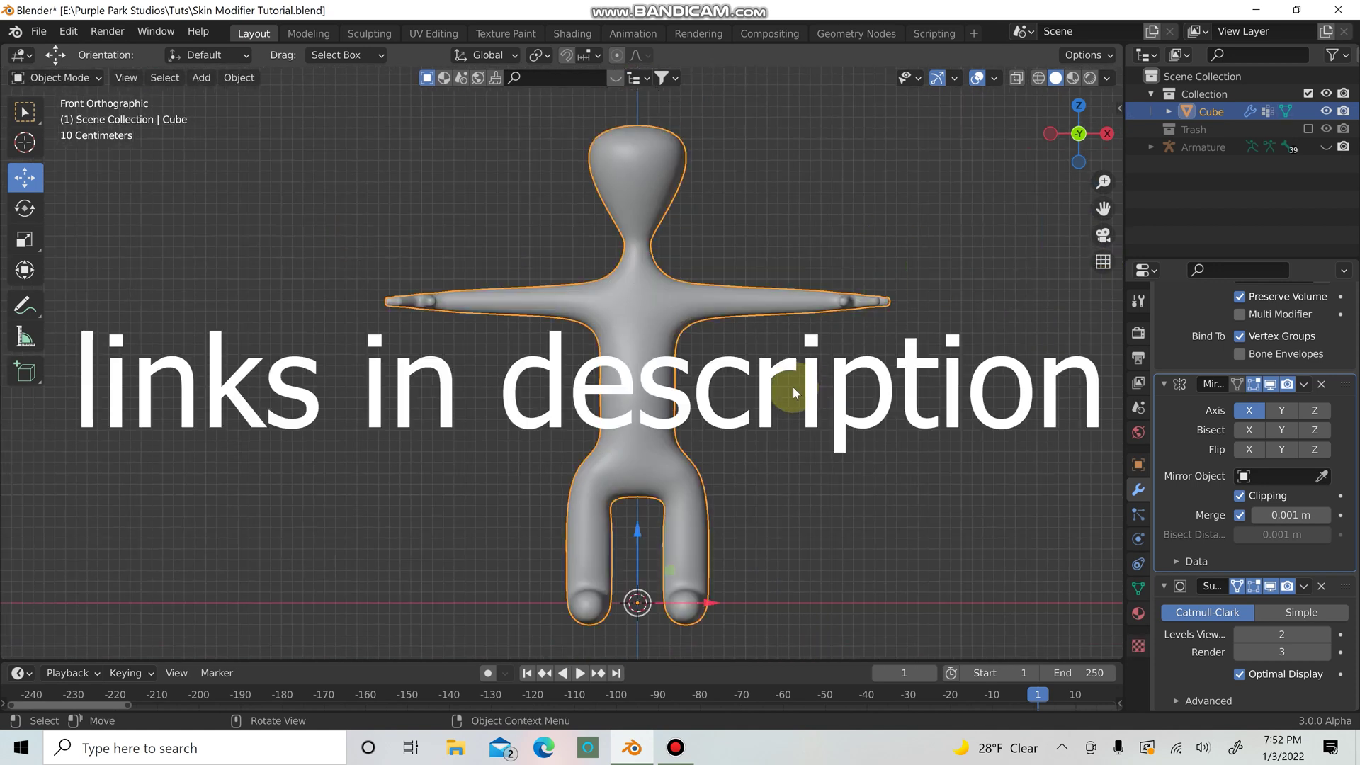
pyautogui.click(752, 385)
pyautogui.moveTo(752, 385); pyautogui.dragTo(623, 402, button='middle')
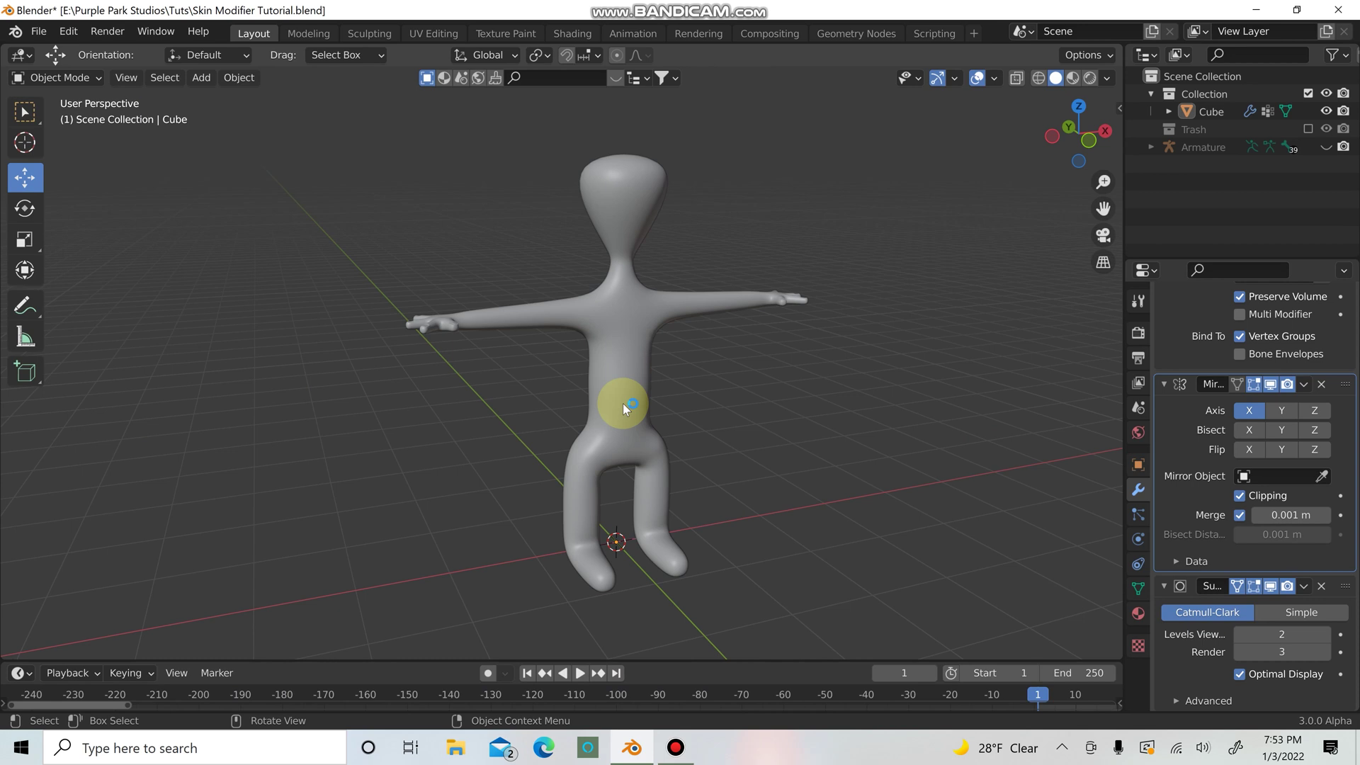